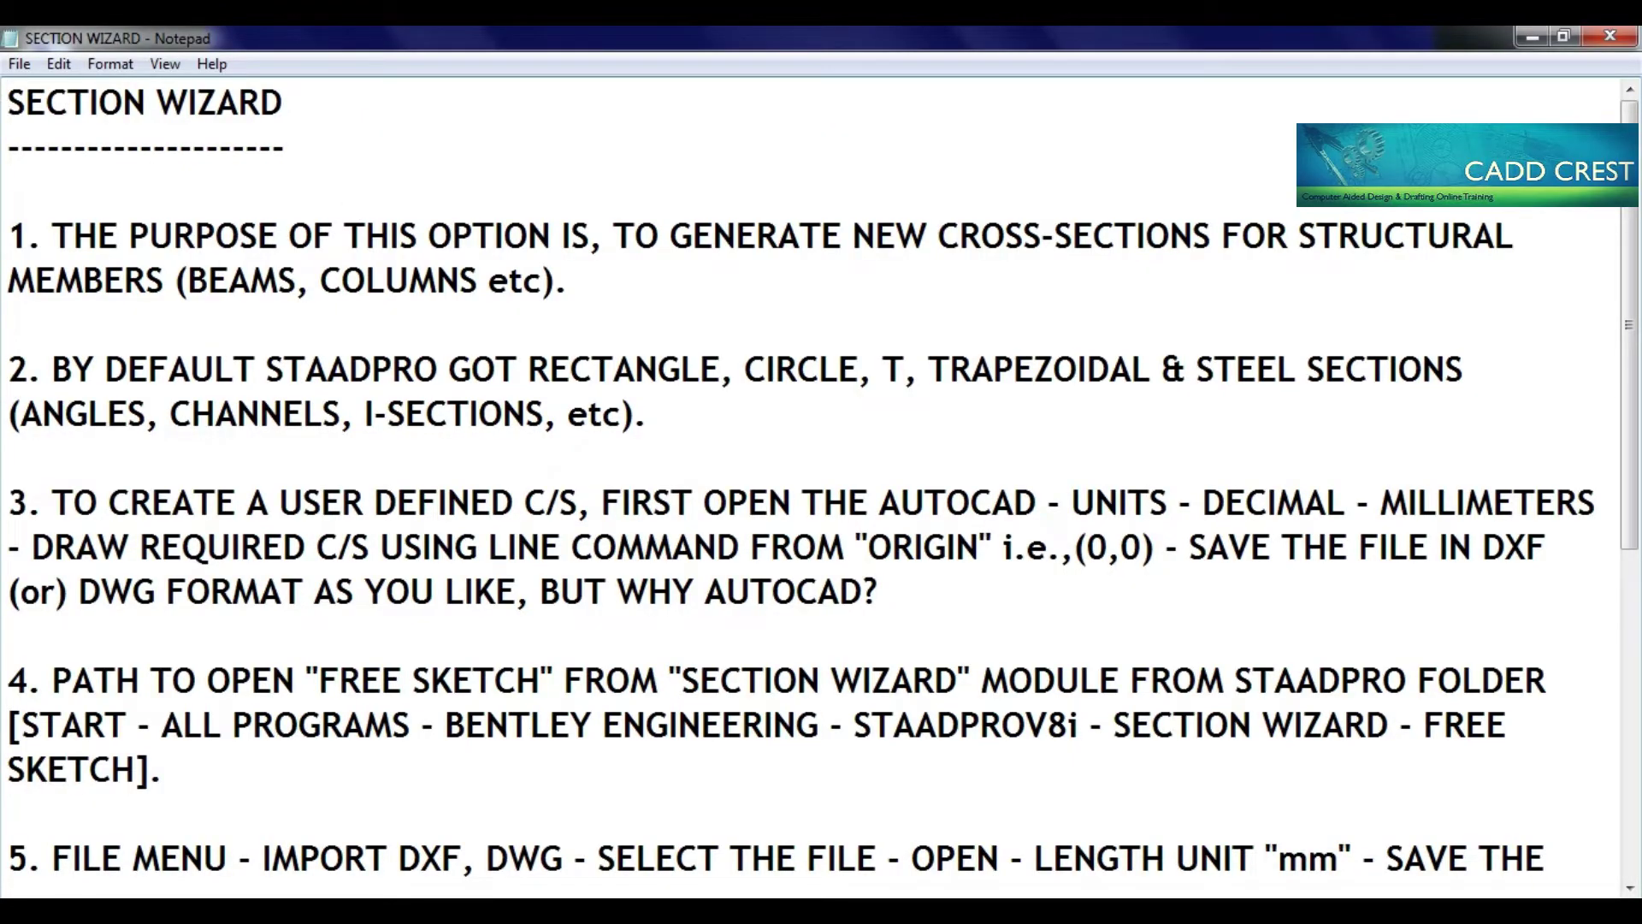
# Highlight and then clear the SECTION WIZARD heading in the notes
pyautogui.moveTo(9, 101); pyautogui.dragTo(286, 101)
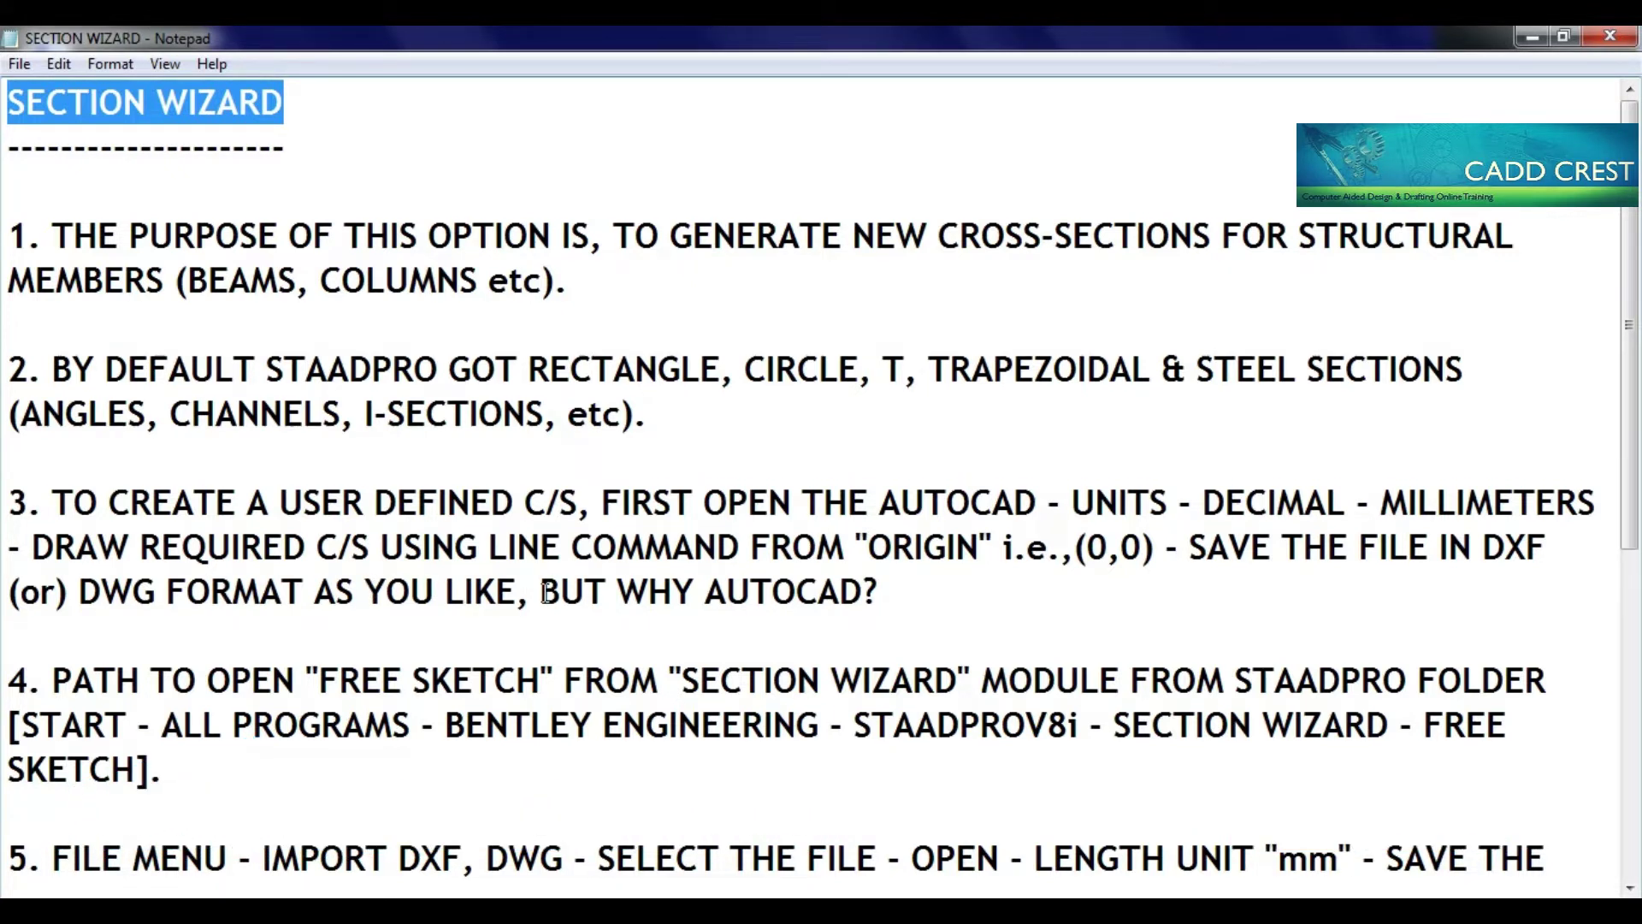
pyautogui.click(890, 594)
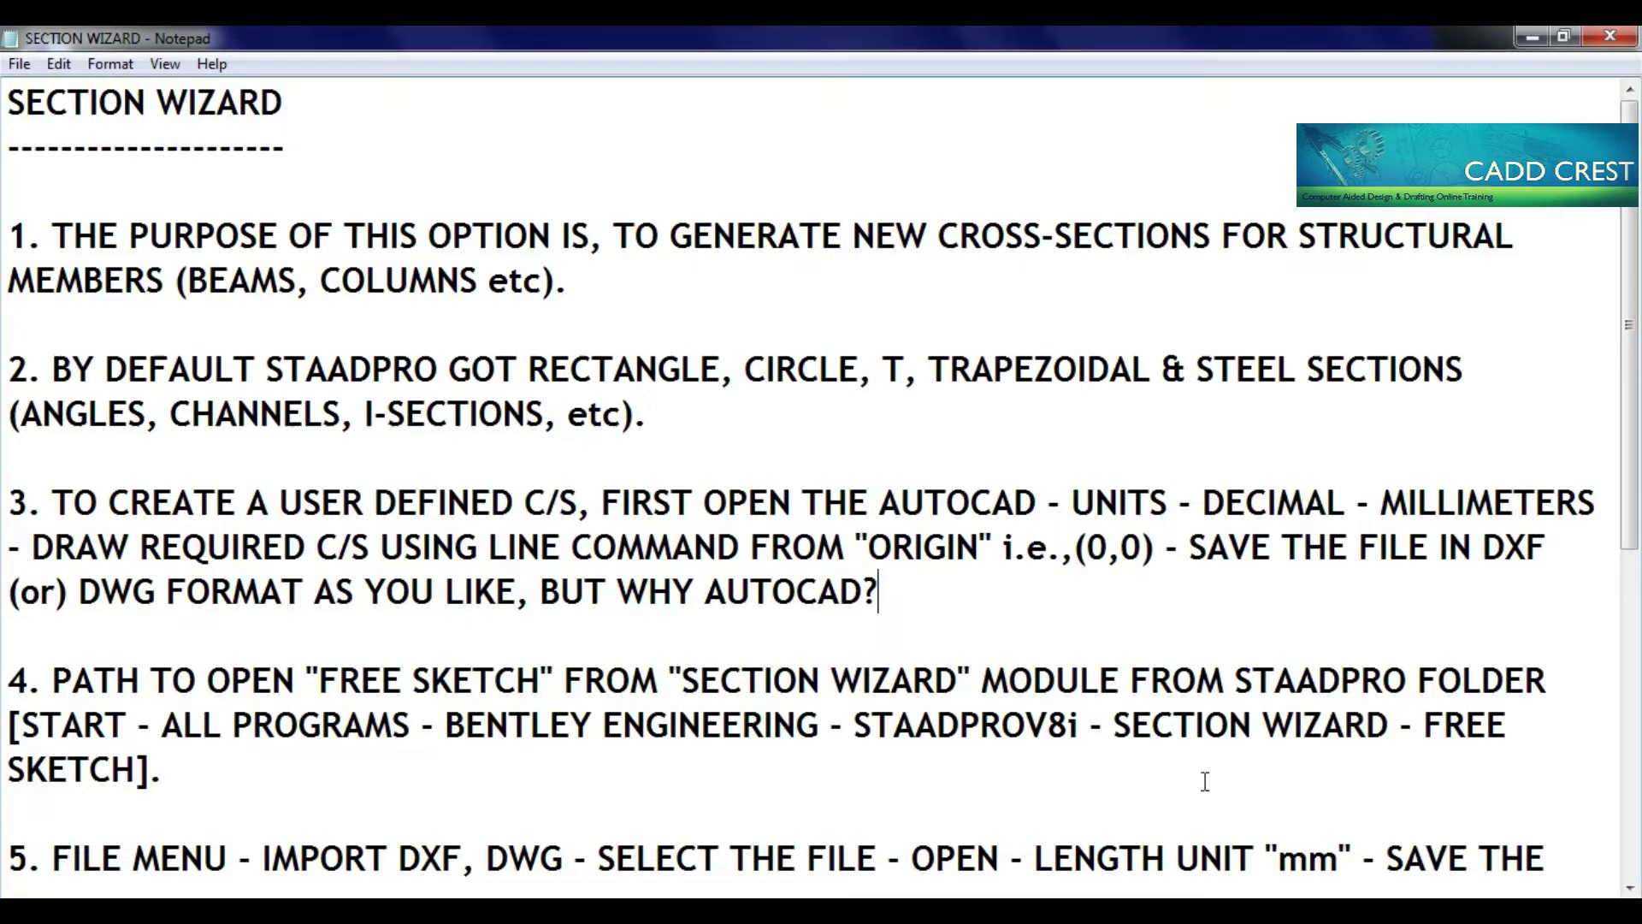
pyautogui.hotkey('alt', 'Tab')
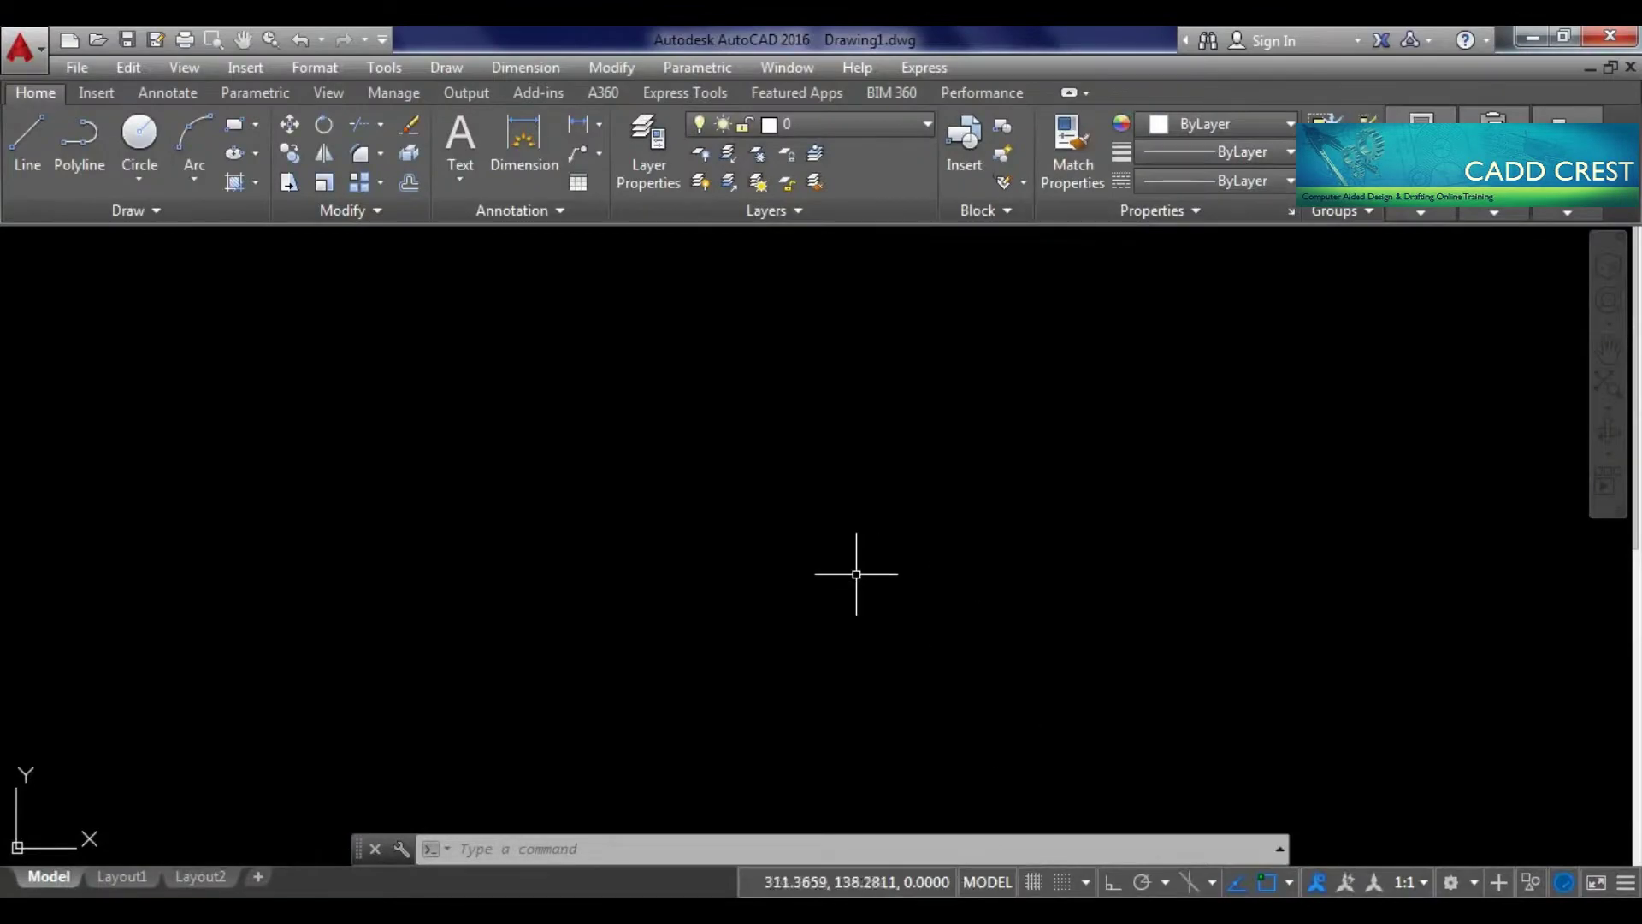
# Confirm Decimal length type and Millimeters insertion scale in AutoCAD's Drawing Units
pyautogui.write('un')
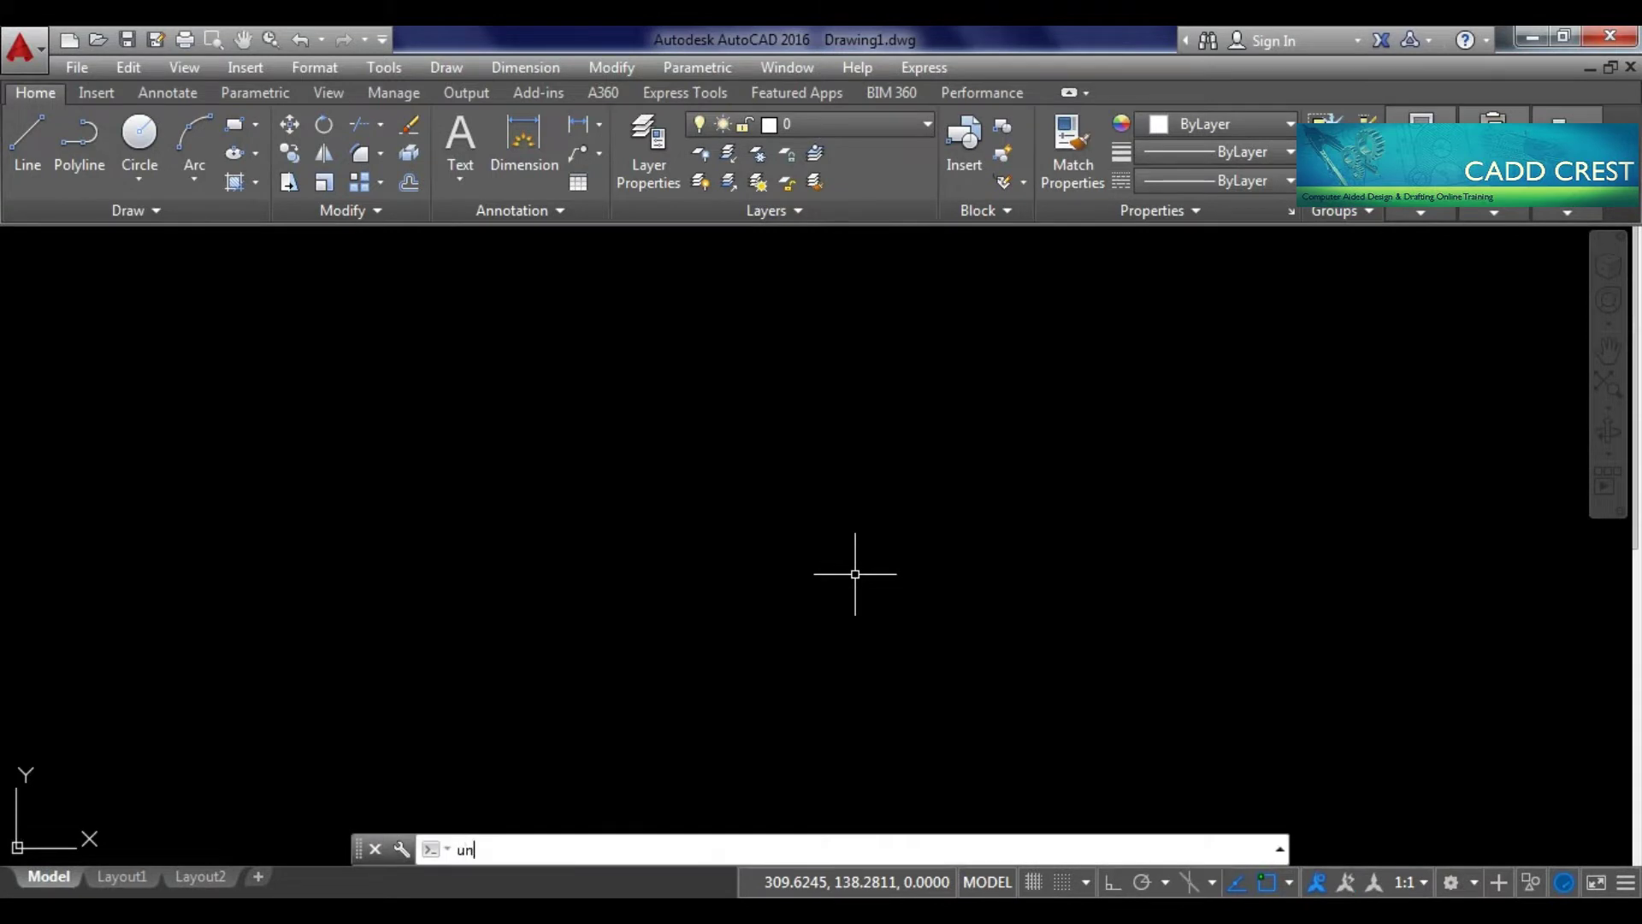
pyautogui.press('Return')
pyautogui.click(718, 318)
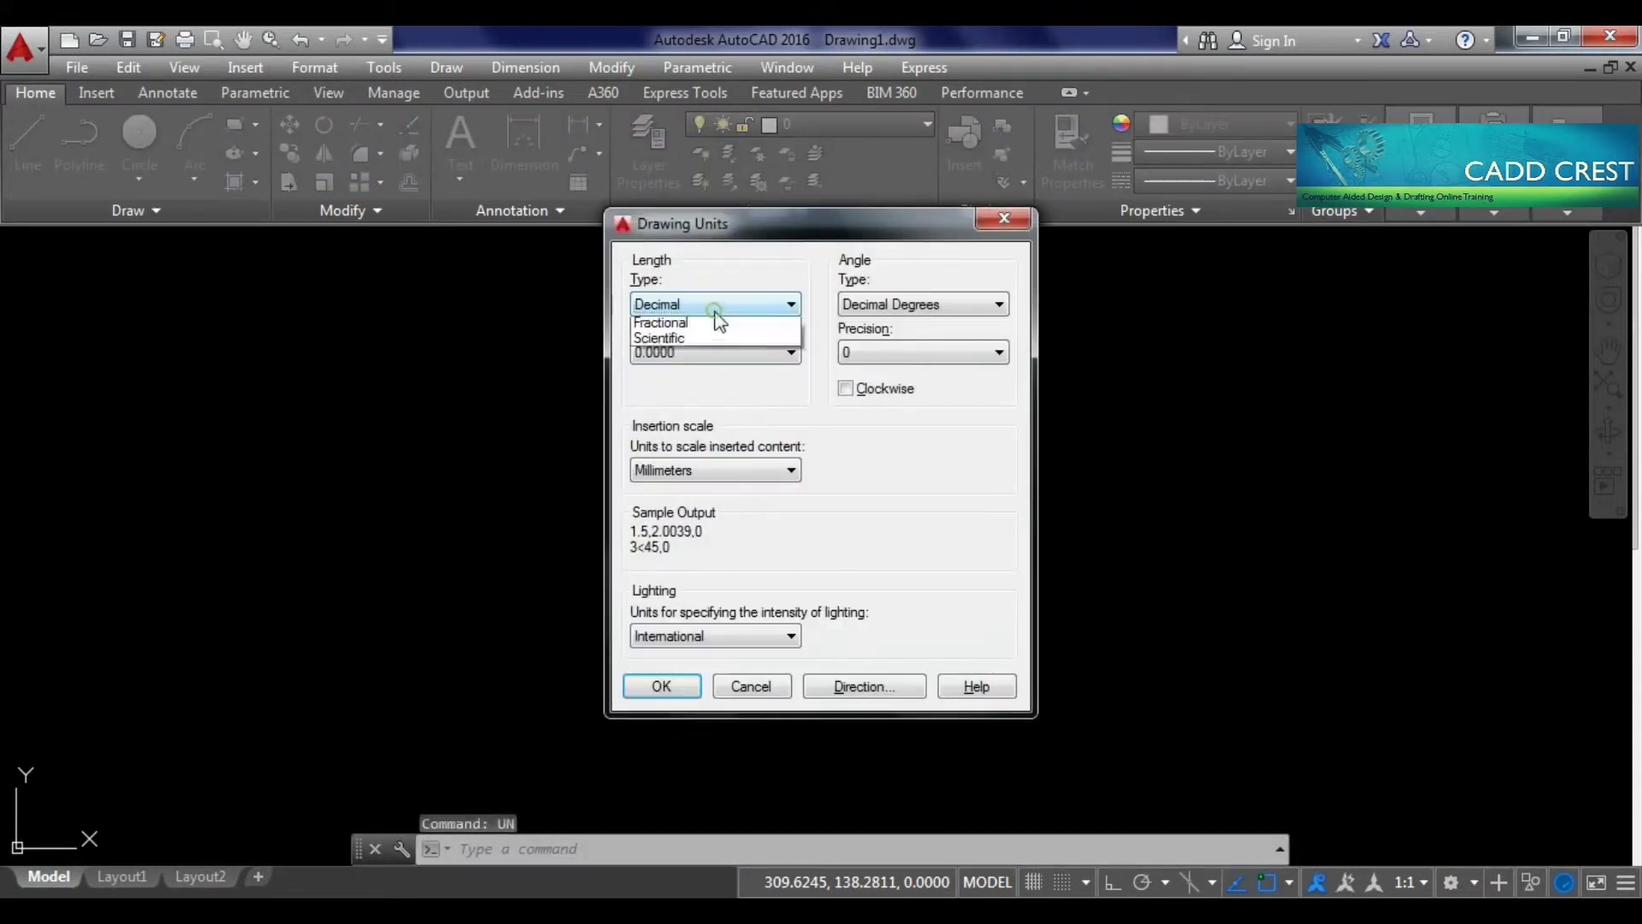
pyautogui.click(718, 320)
pyautogui.click(740, 472)
pyautogui.click(740, 472)
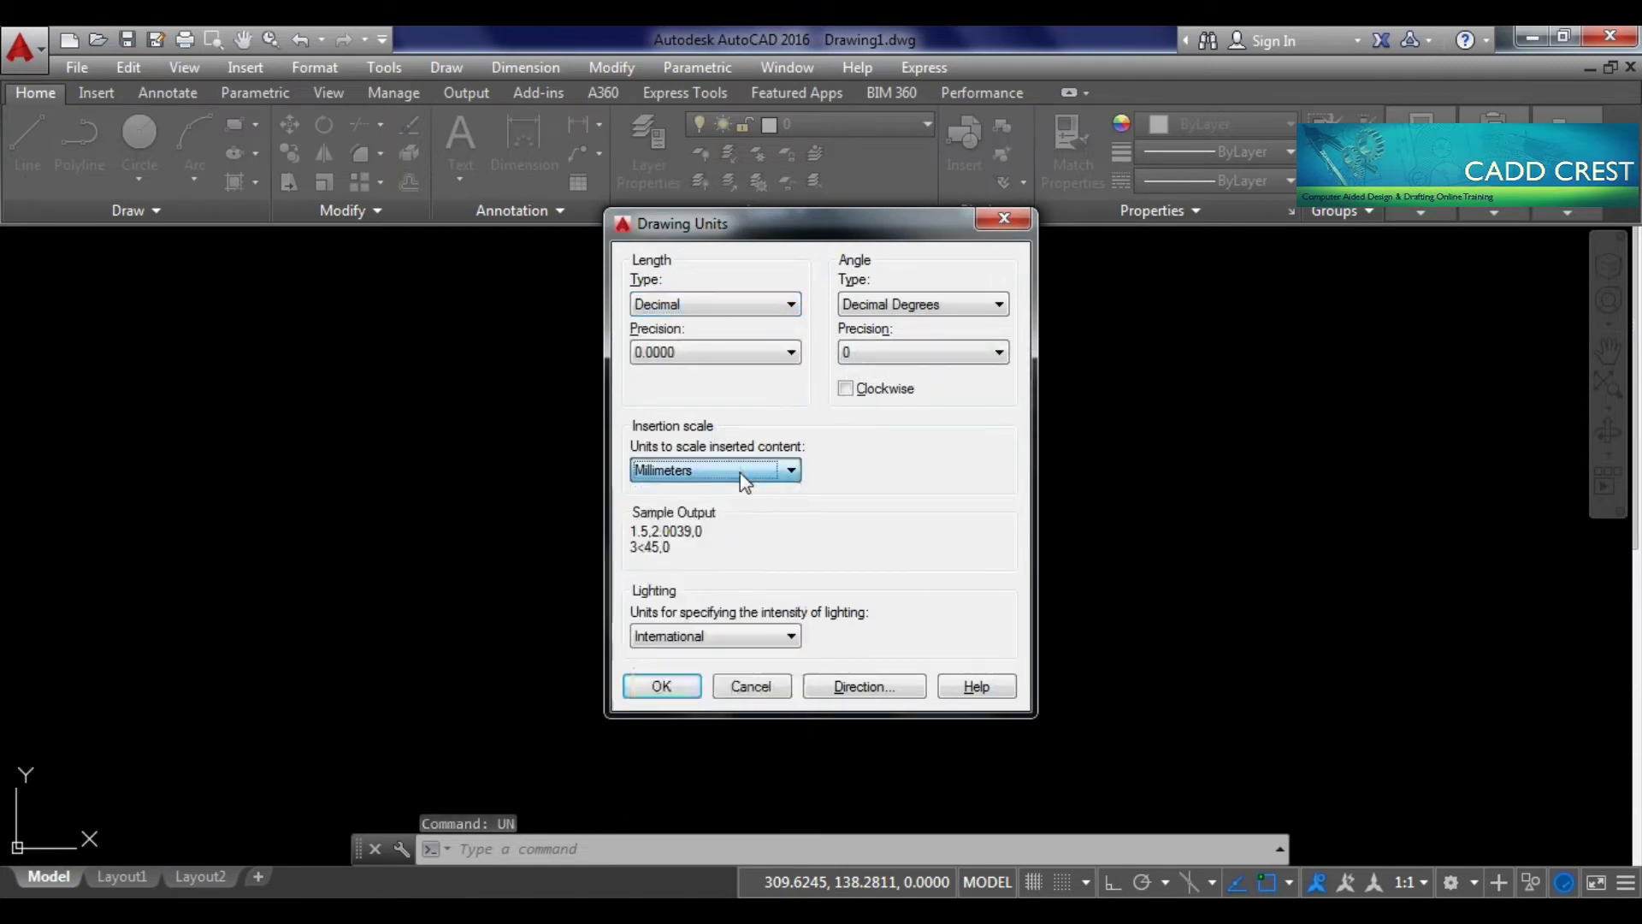
pyautogui.click(679, 689)
# Start a line with its first point at the origin 0,0
pyautogui.write('l')
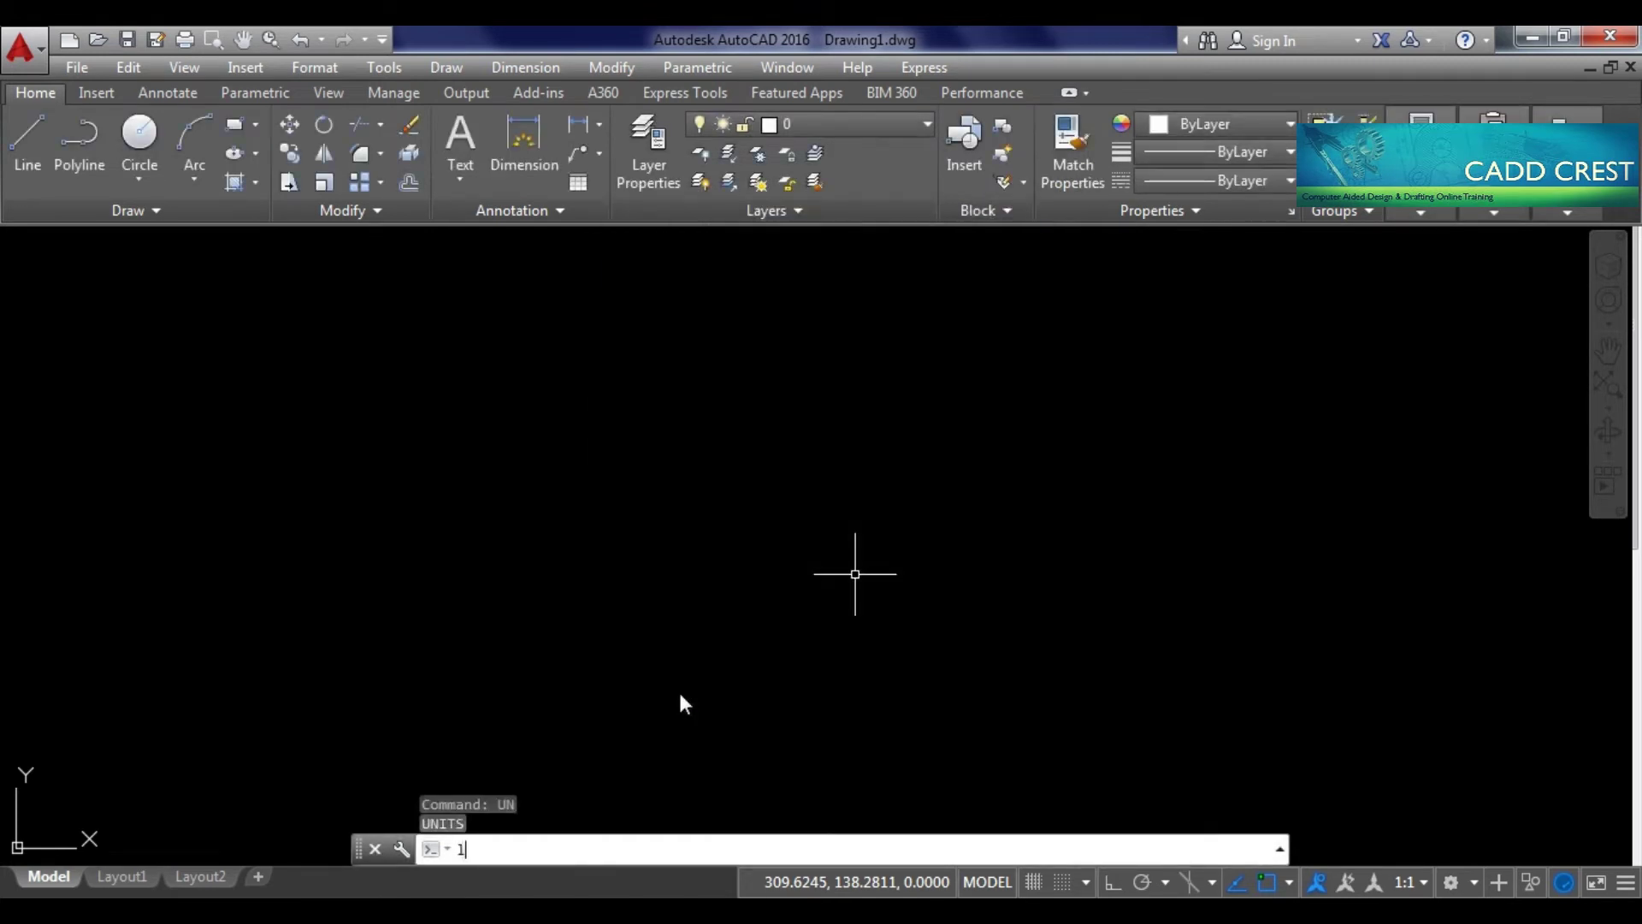
pyautogui.press('Return')
pyautogui.write('0,0')
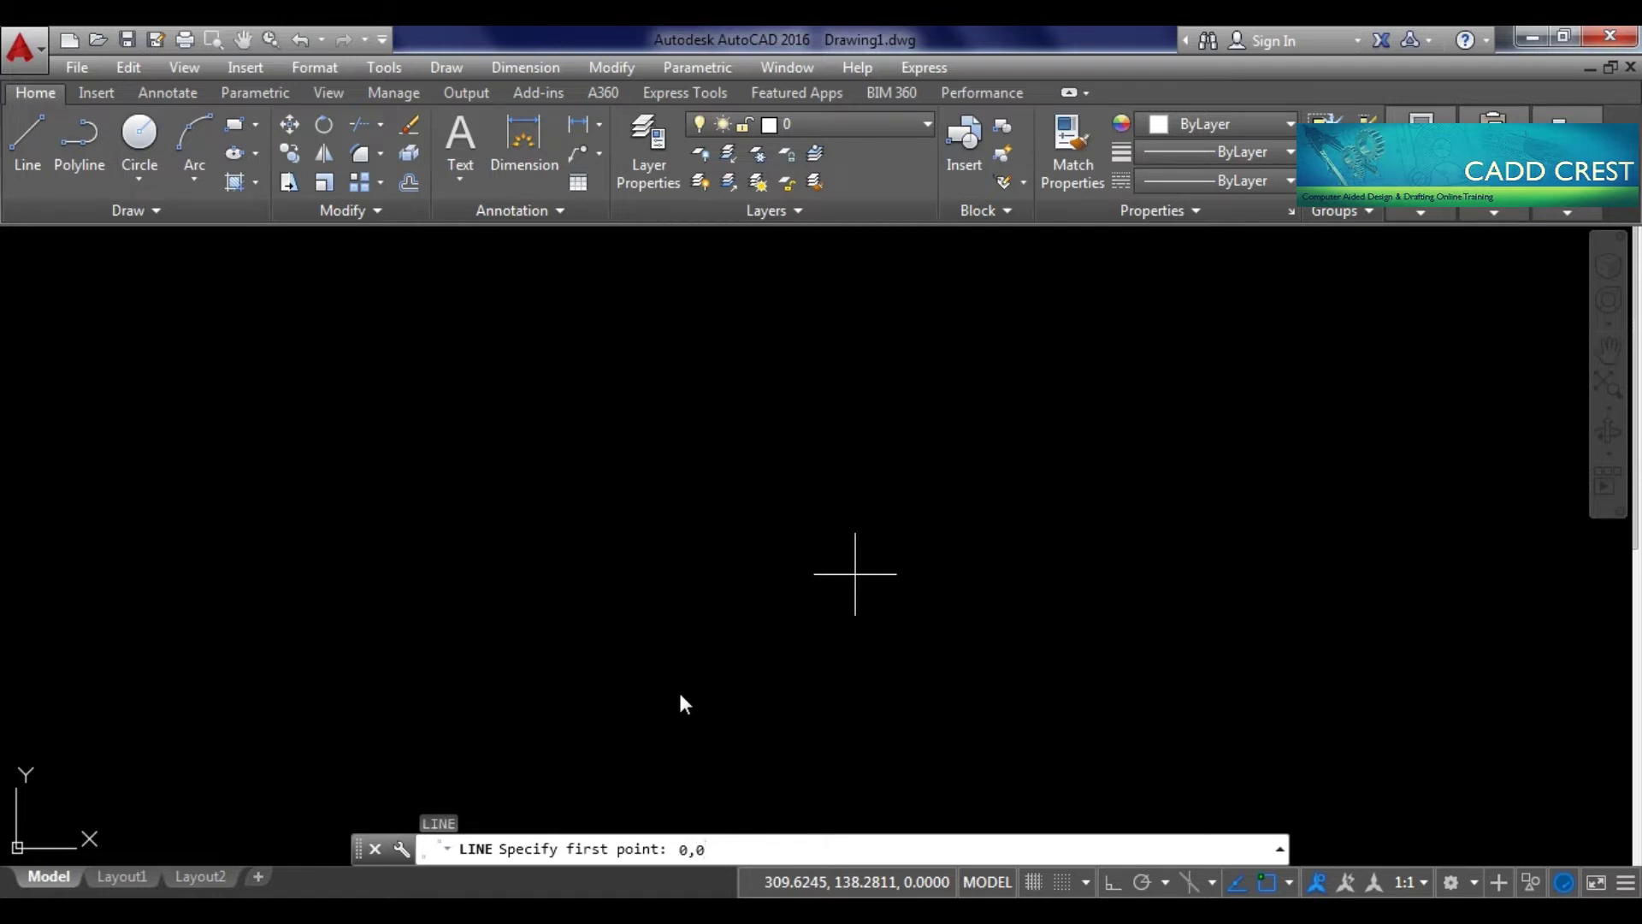
pyautogui.press('Return')
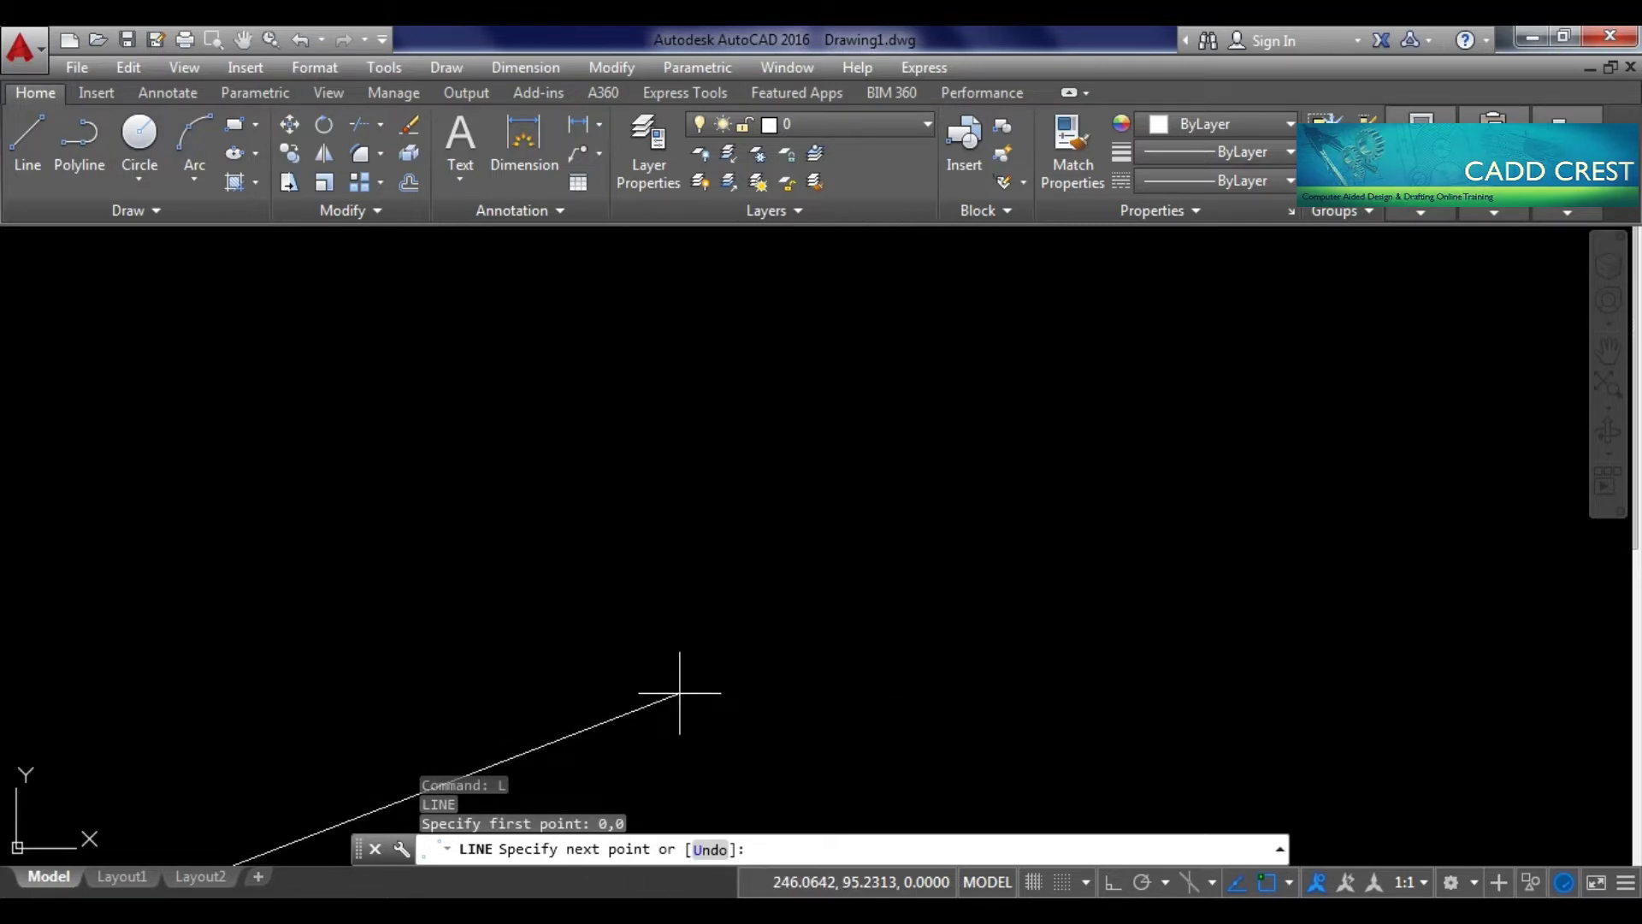
pyautogui.click(806, 693)
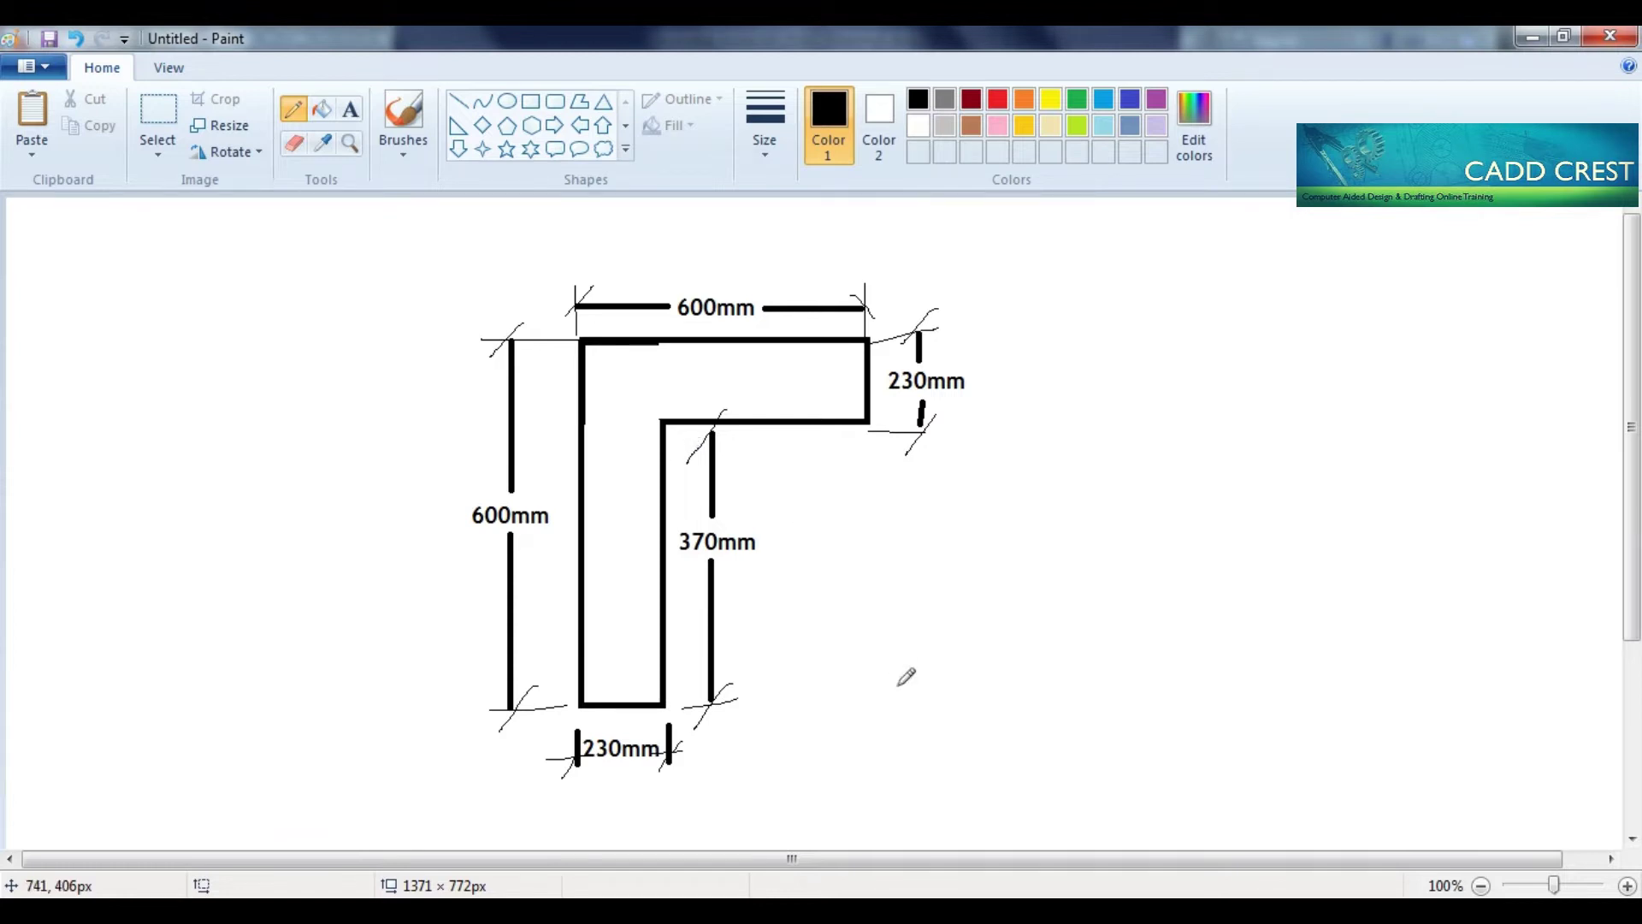
# Mark the L sketch's bottom-left corner with a small red stroke as the origin
pyautogui.moveTo(926, 908)
pyautogui.click(1004, 101)
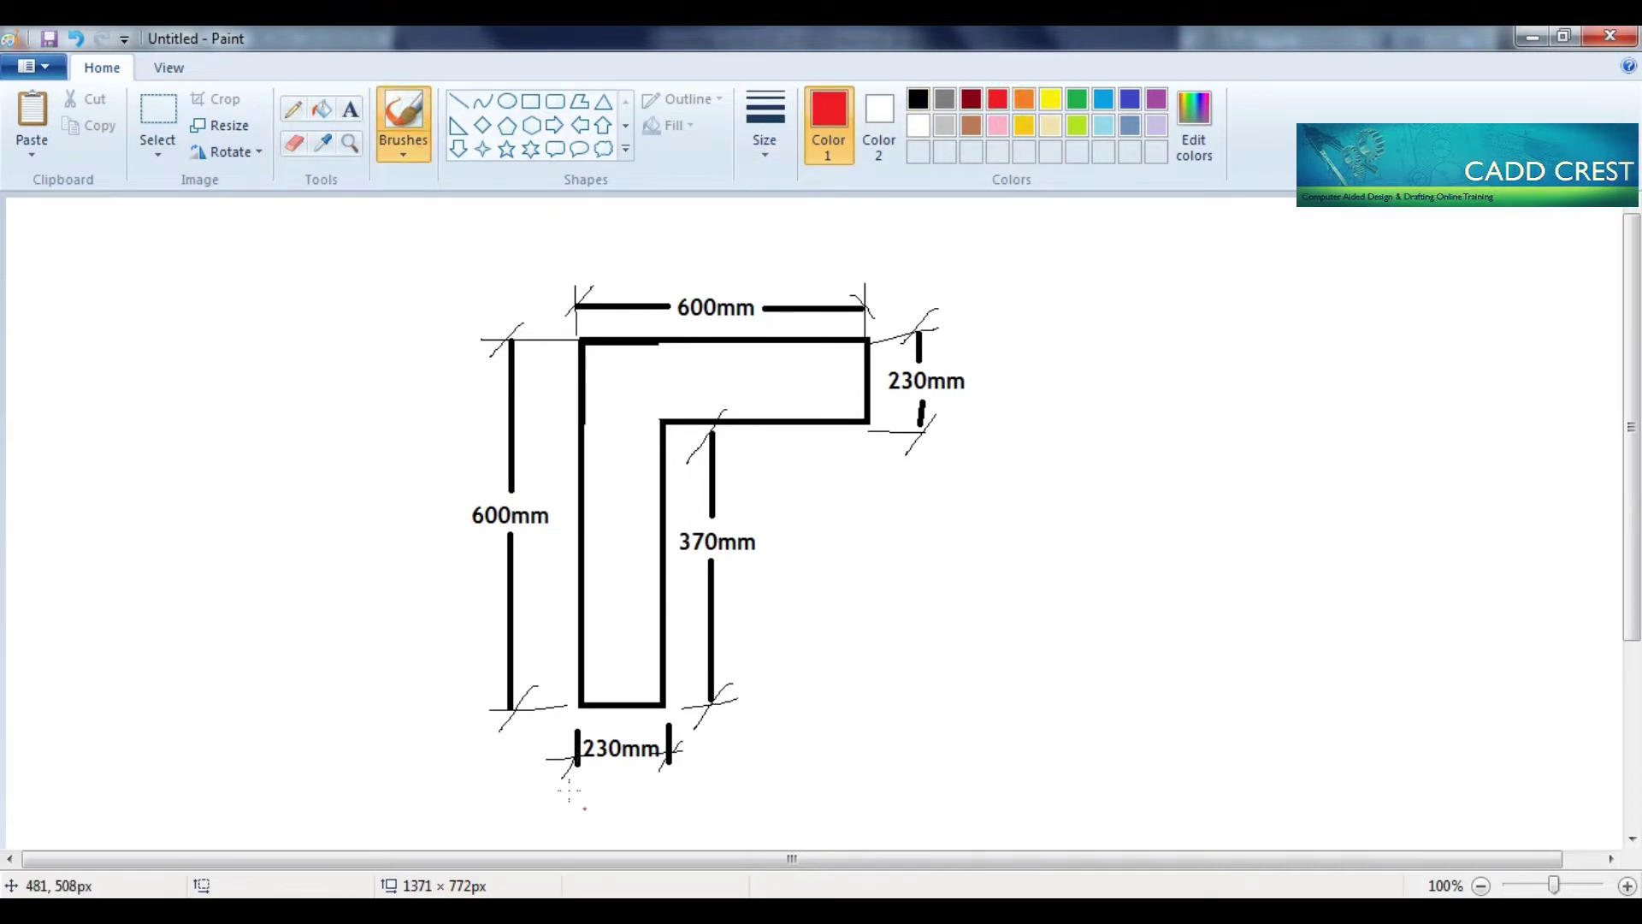
pyautogui.moveTo(584, 694); pyautogui.dragTo(582, 703)
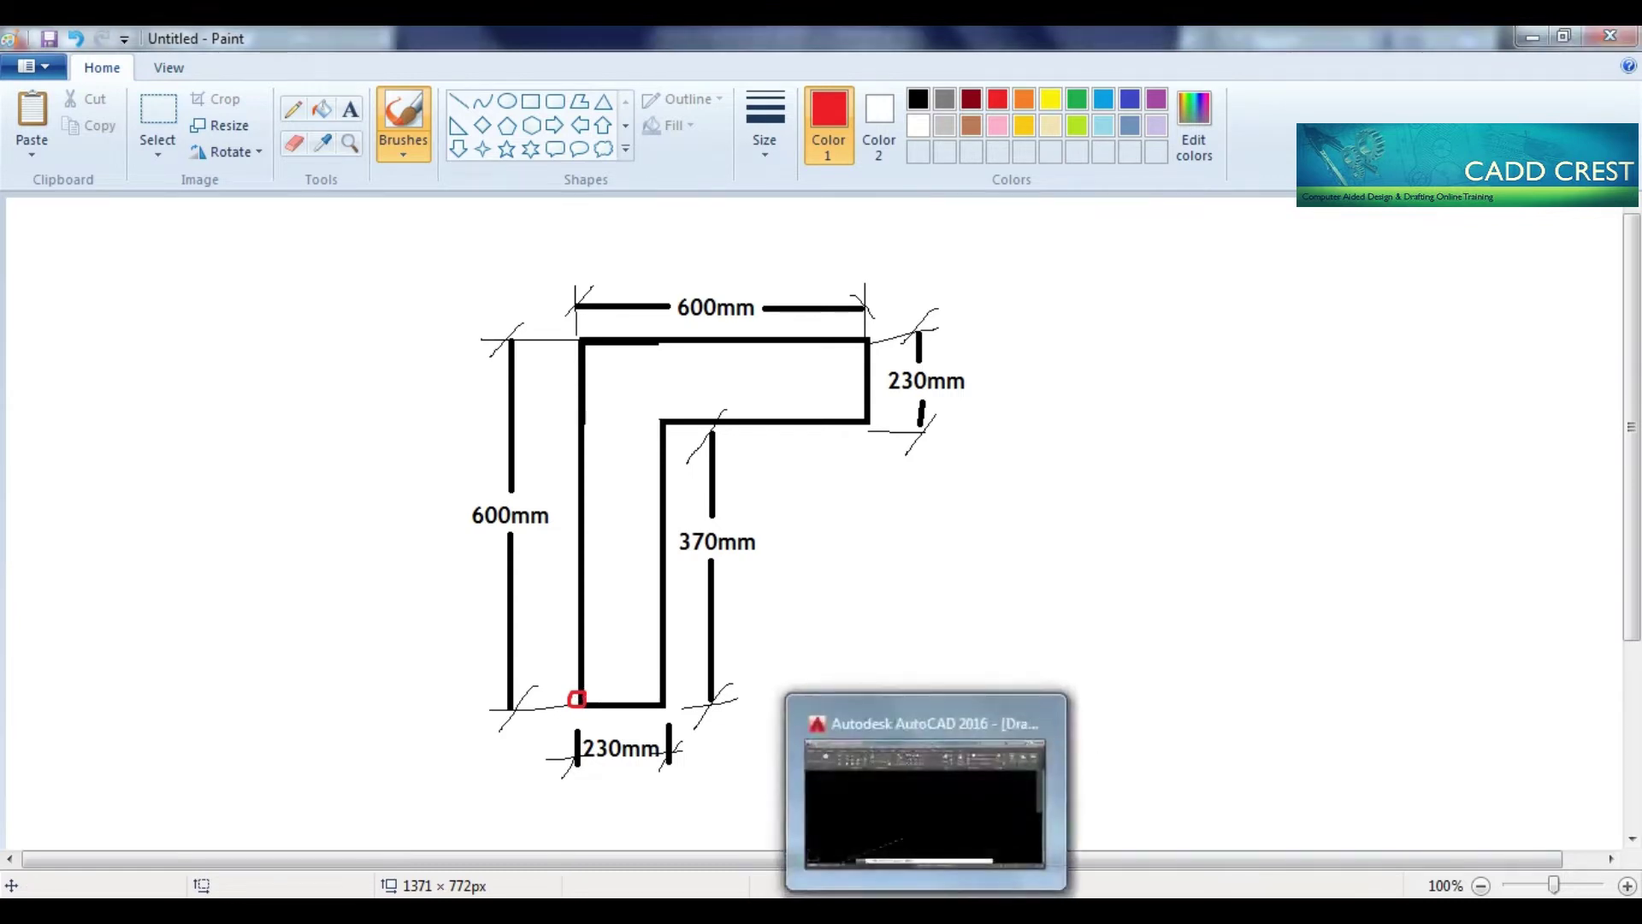
pyautogui.click(927, 795)
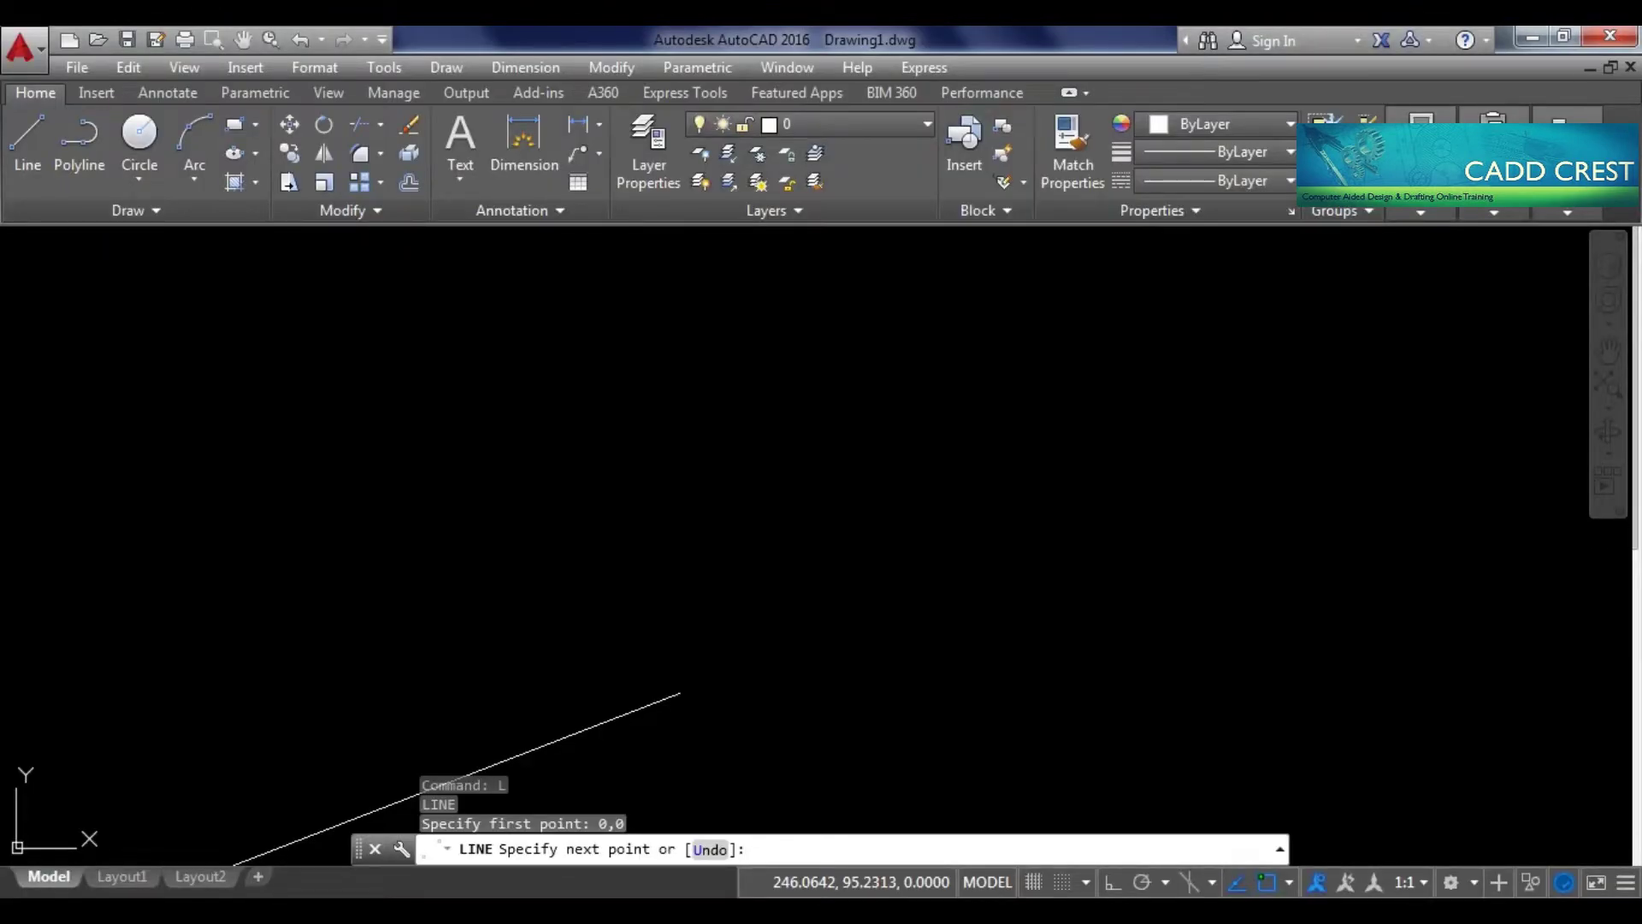
# Draw the outline's left edge to 0,600 and top edge to 600,600
pyautogui.write('600,0')
pyautogui.press('Return')
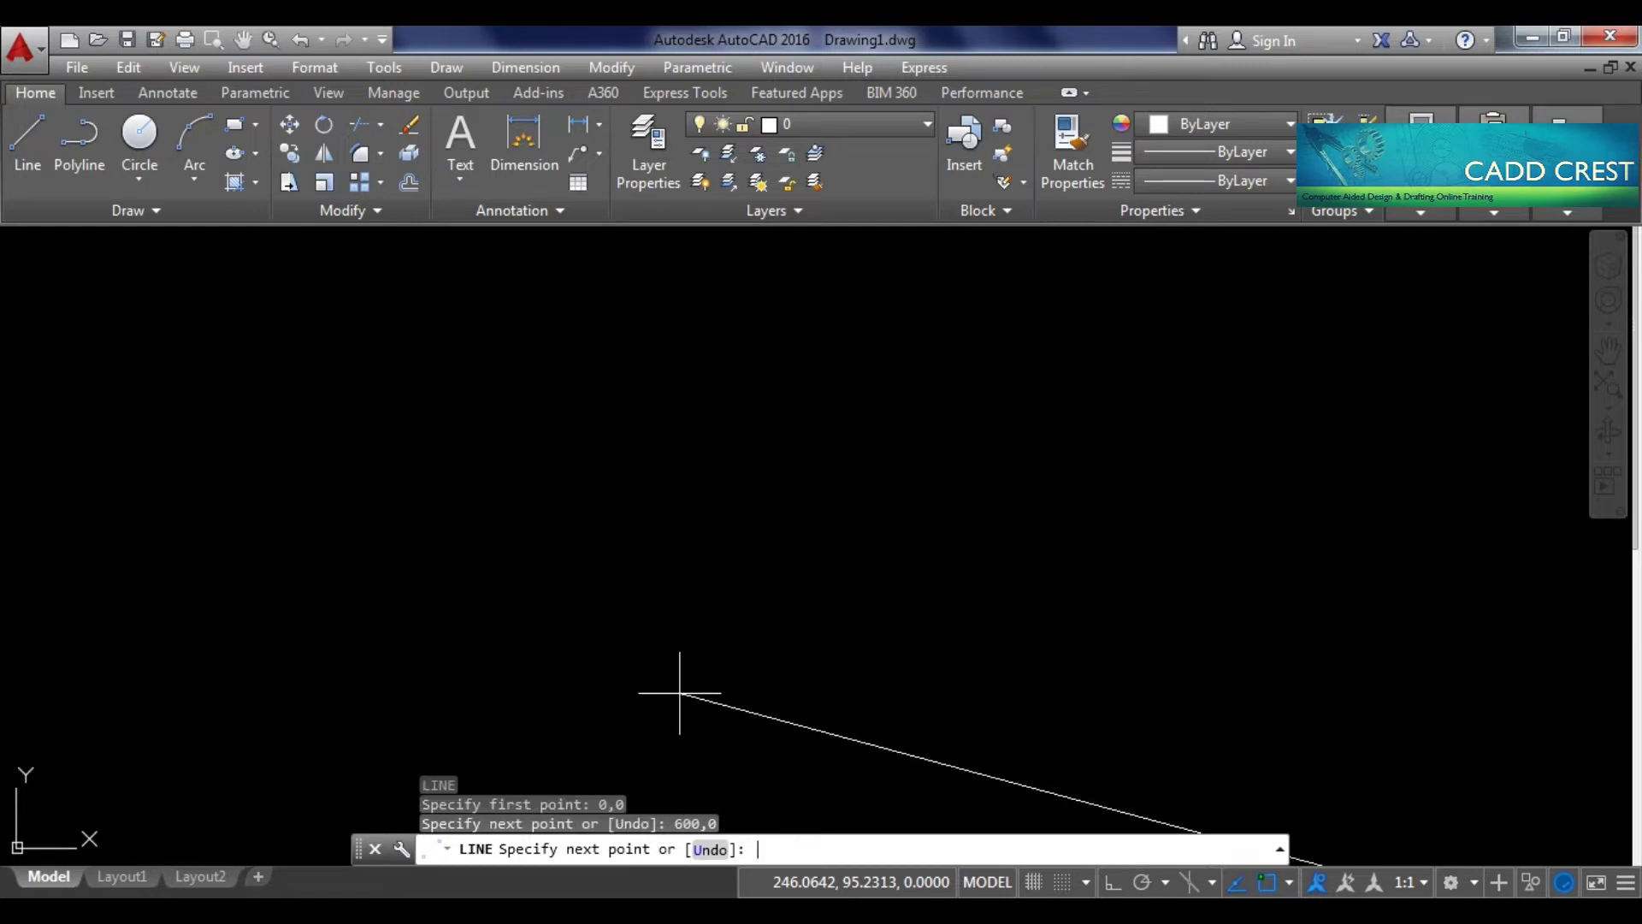
pyautogui.press('Return')
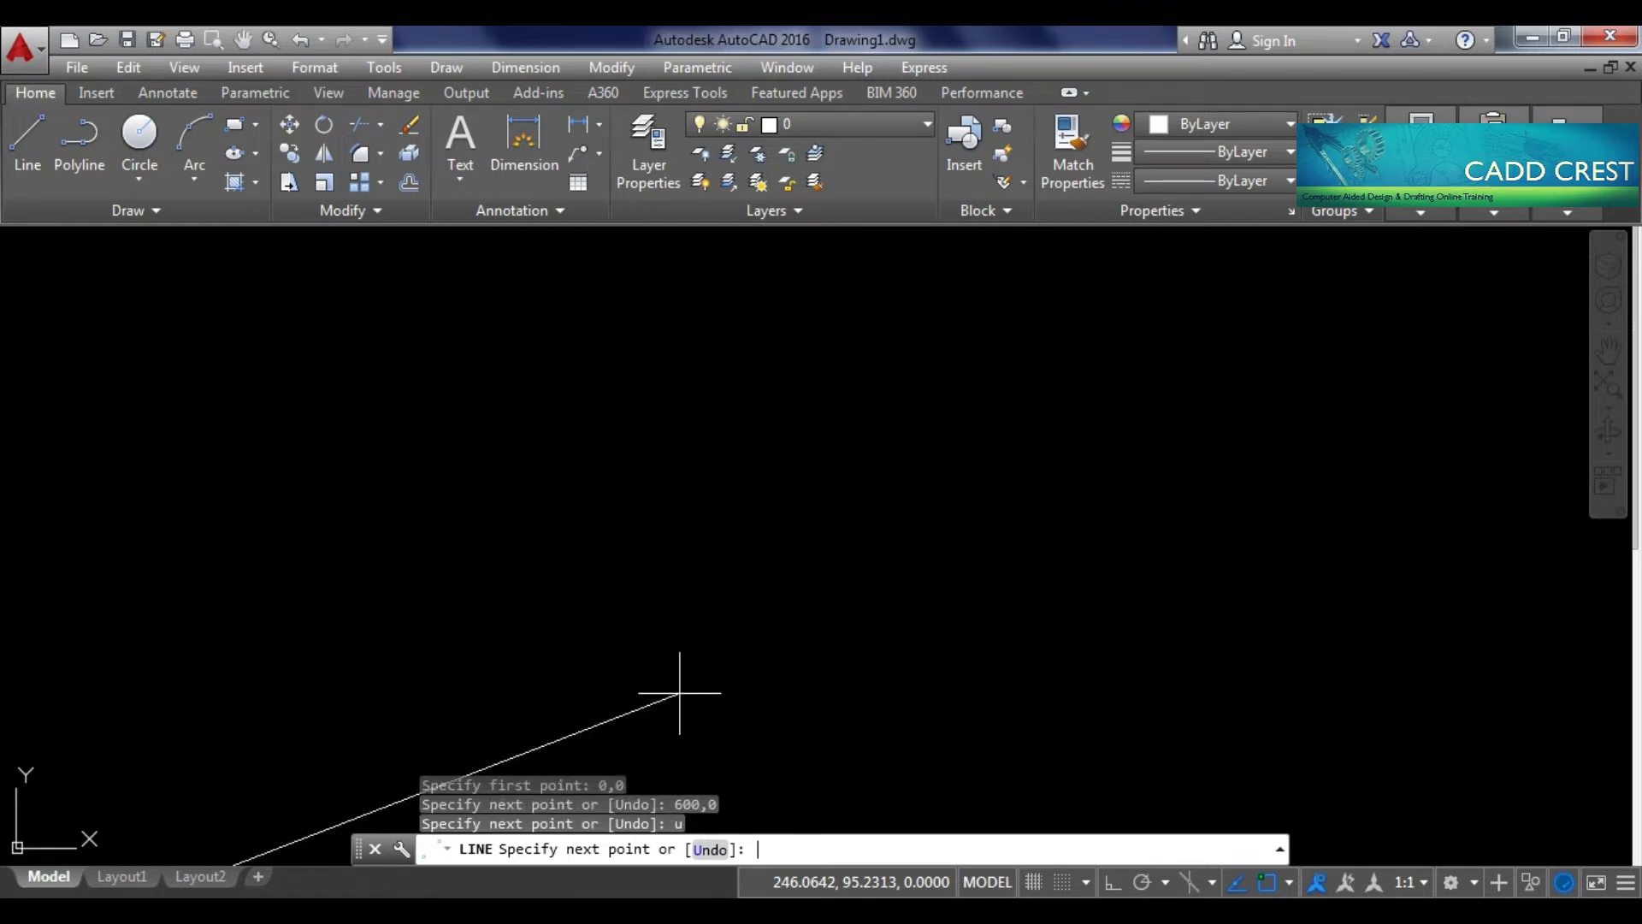
pyautogui.write('0,600')
pyautogui.press('Return')
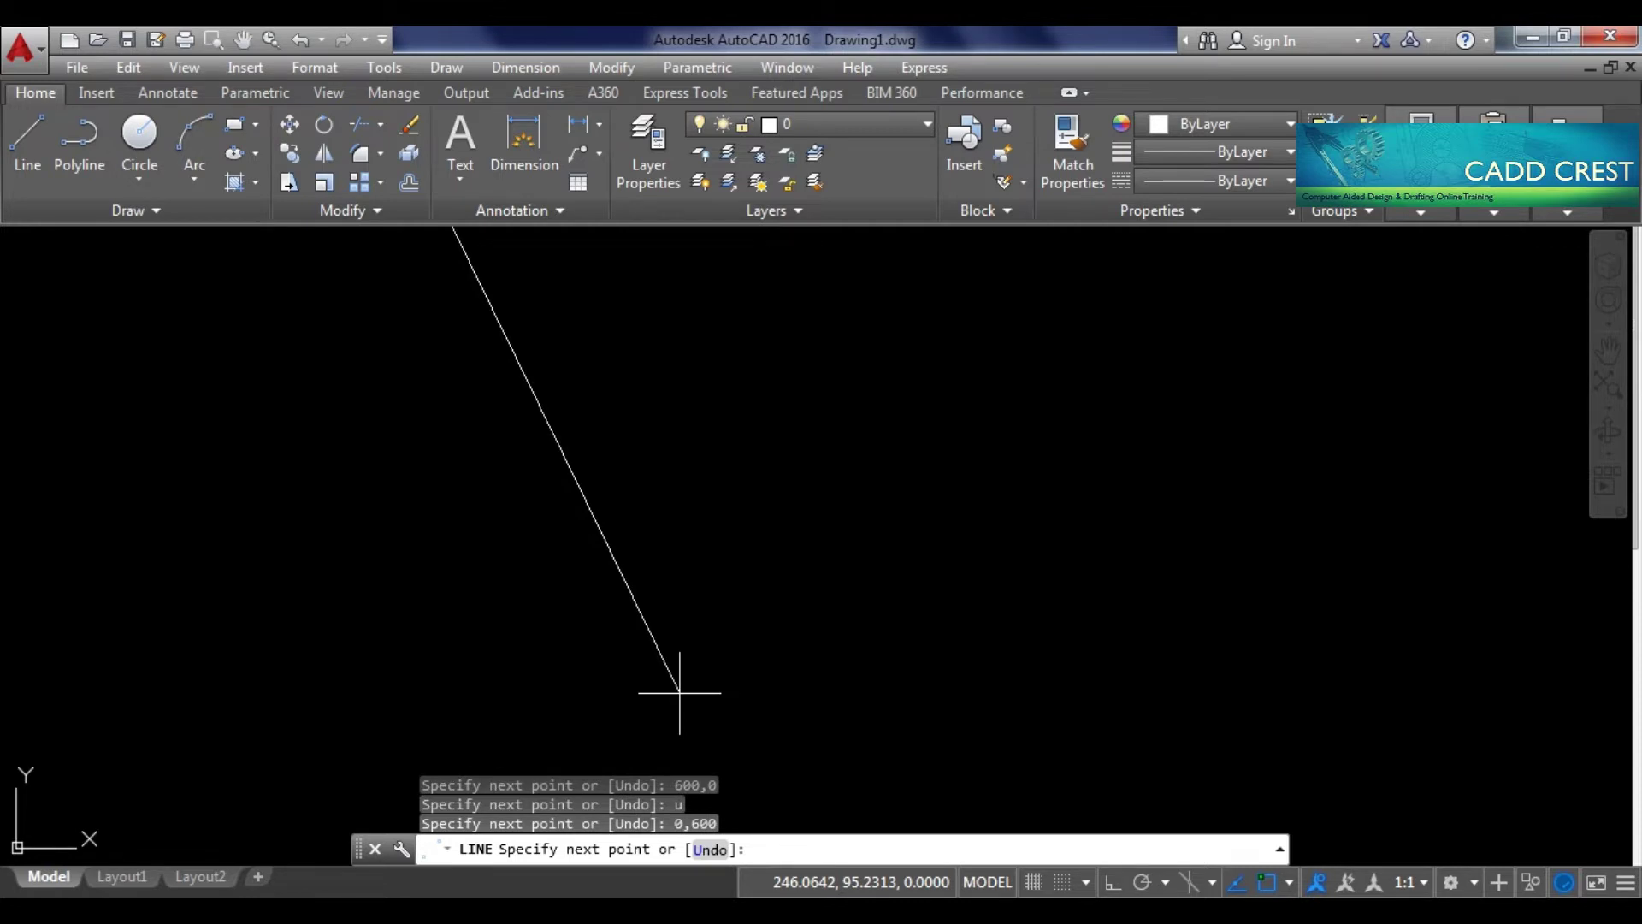
pyautogui.write('600,600')
pyautogui.press('Return')
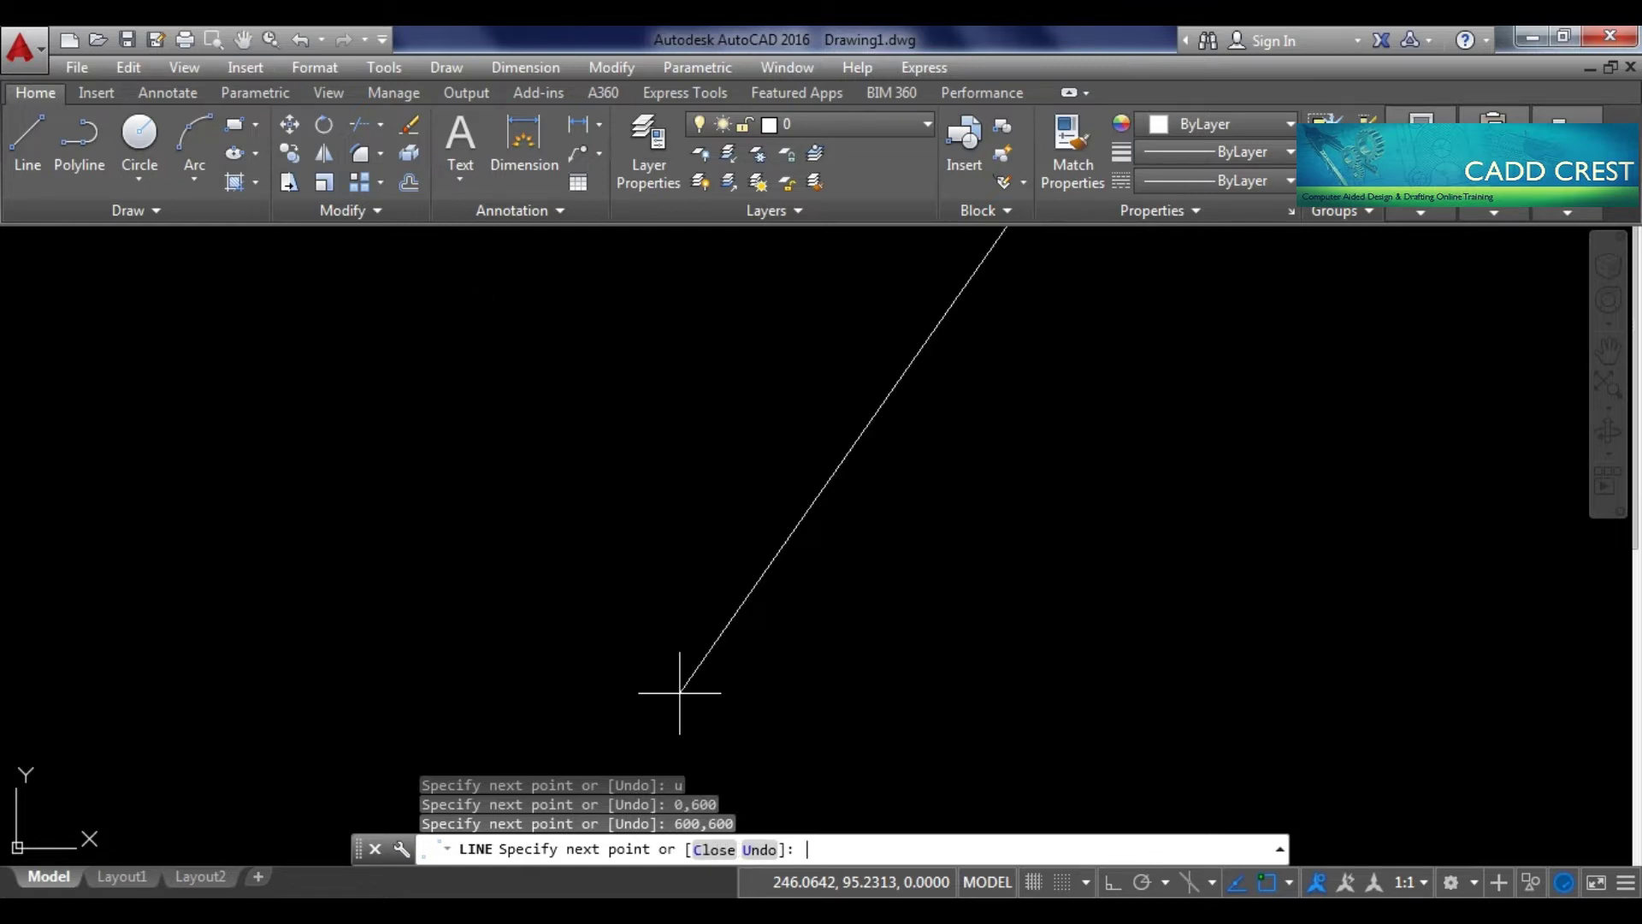
# Complete the outline through 600,370, 230,370 and 230,0, closing at 0,0
pyautogui.write('600,37')
pyautogui.press('Return')
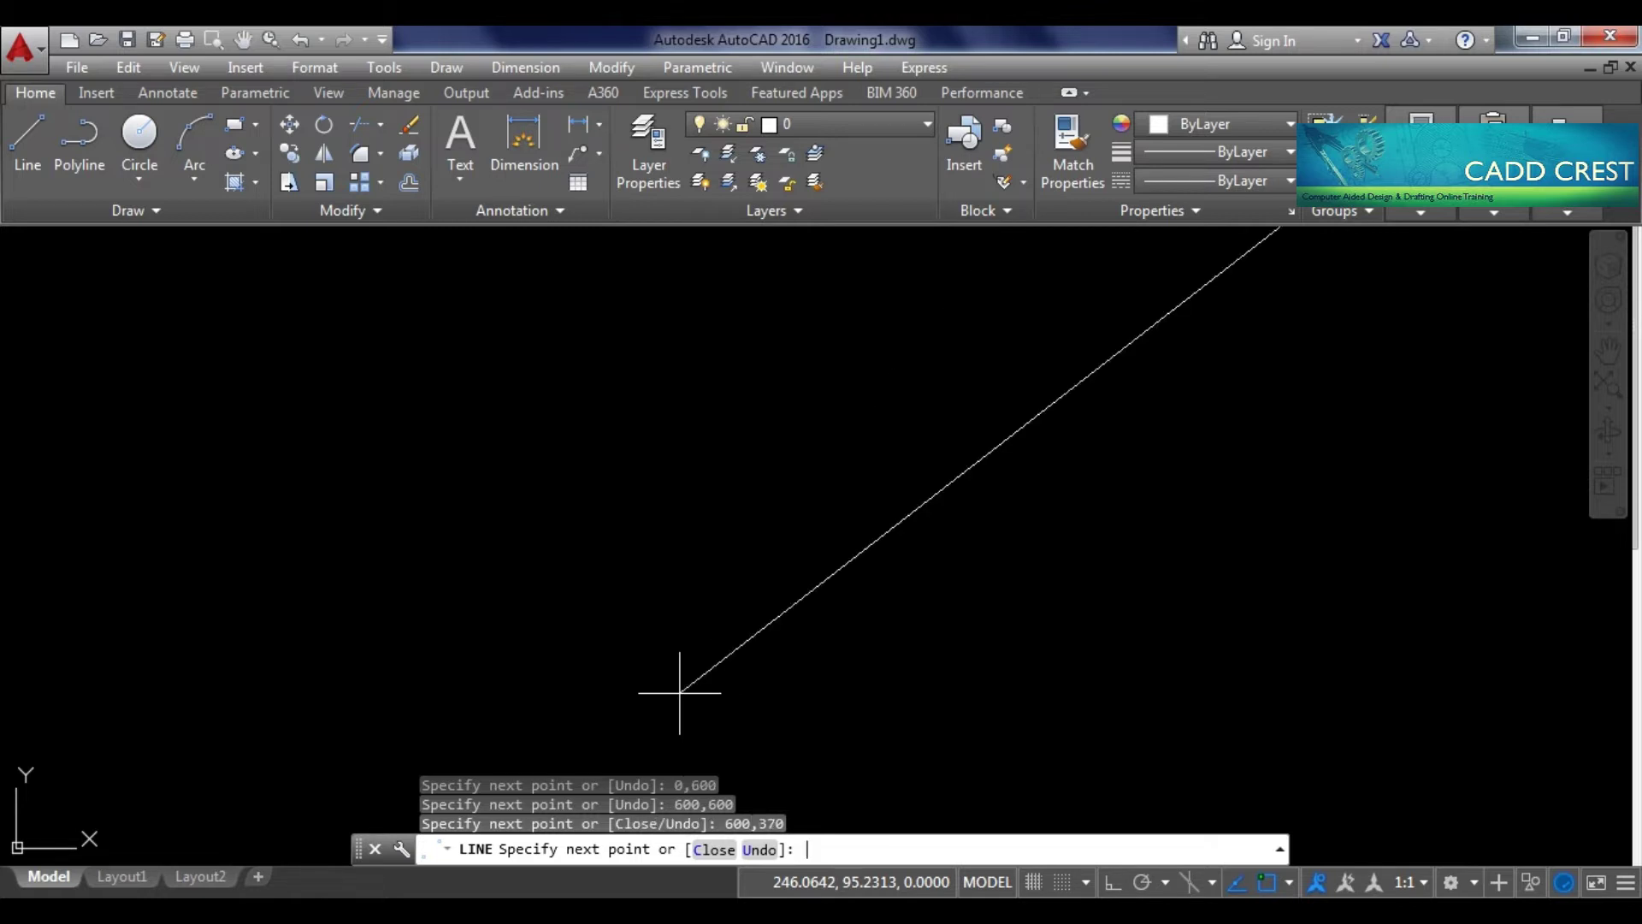
pyautogui.write('230,370')
pyautogui.press('Return')
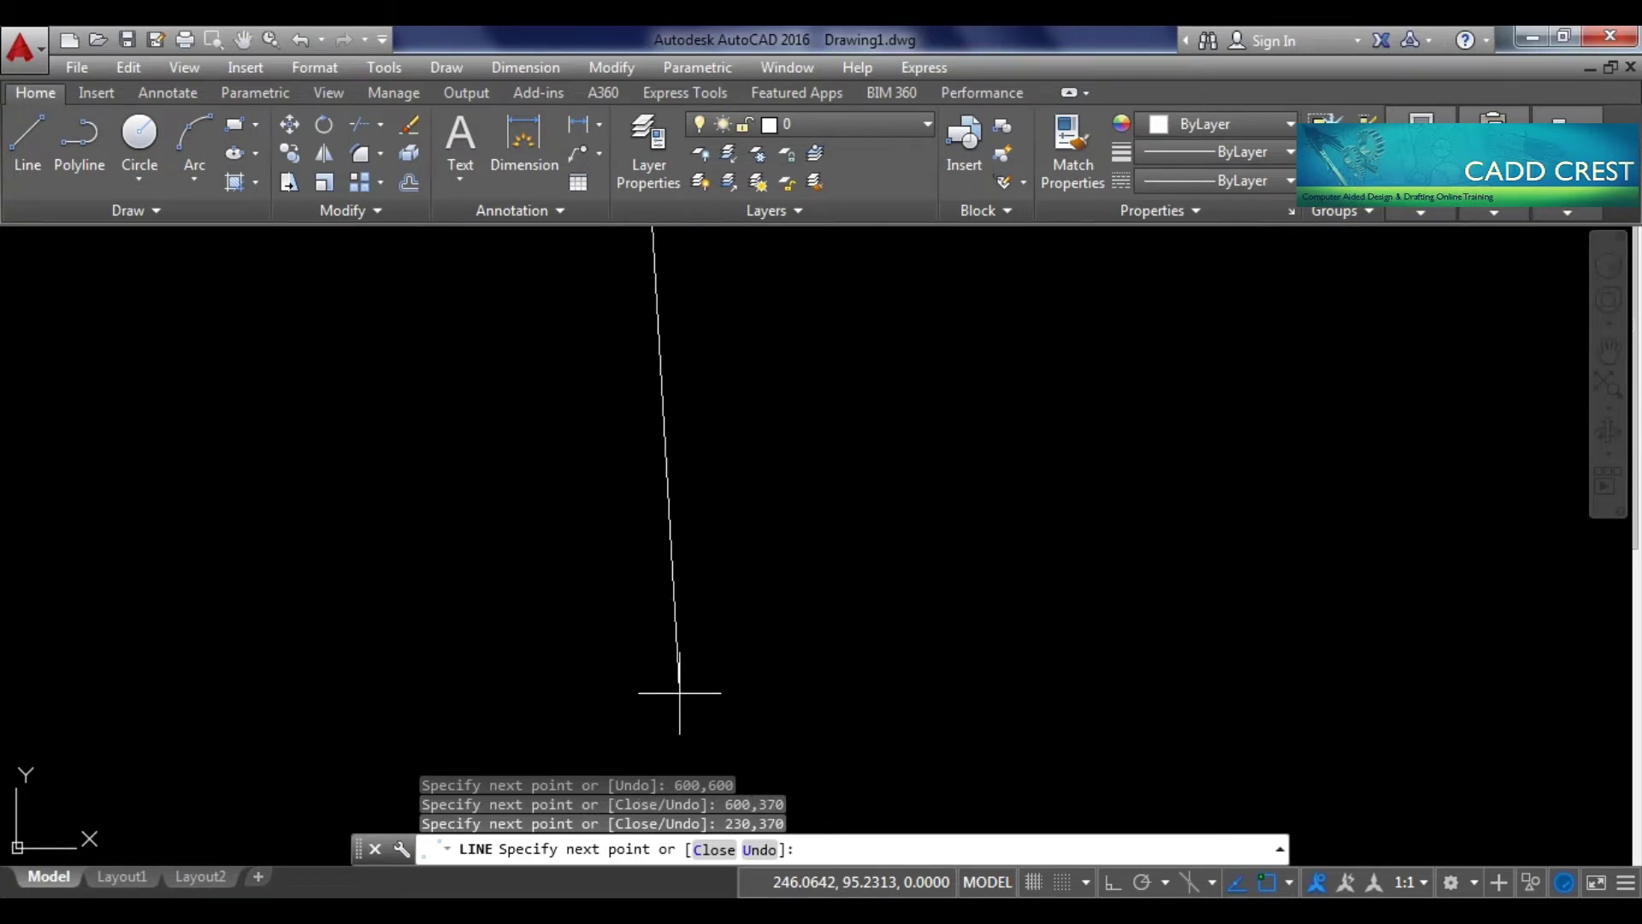
pyautogui.write('230,0')
pyautogui.press('Return')
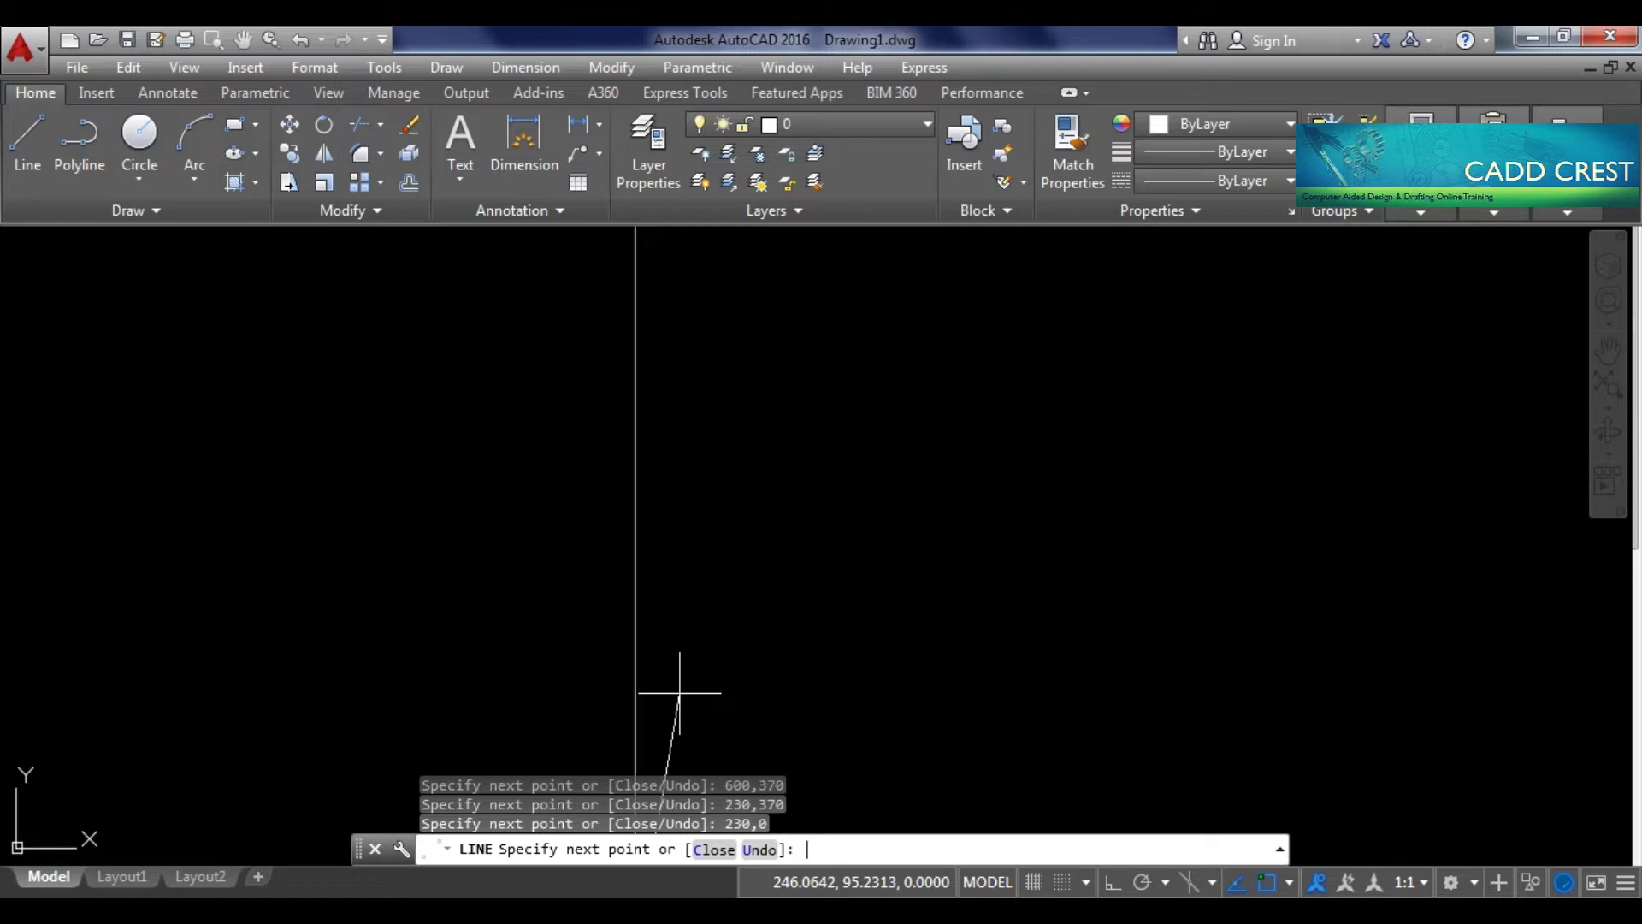
pyautogui.write('0,0')
pyautogui.press('Return')
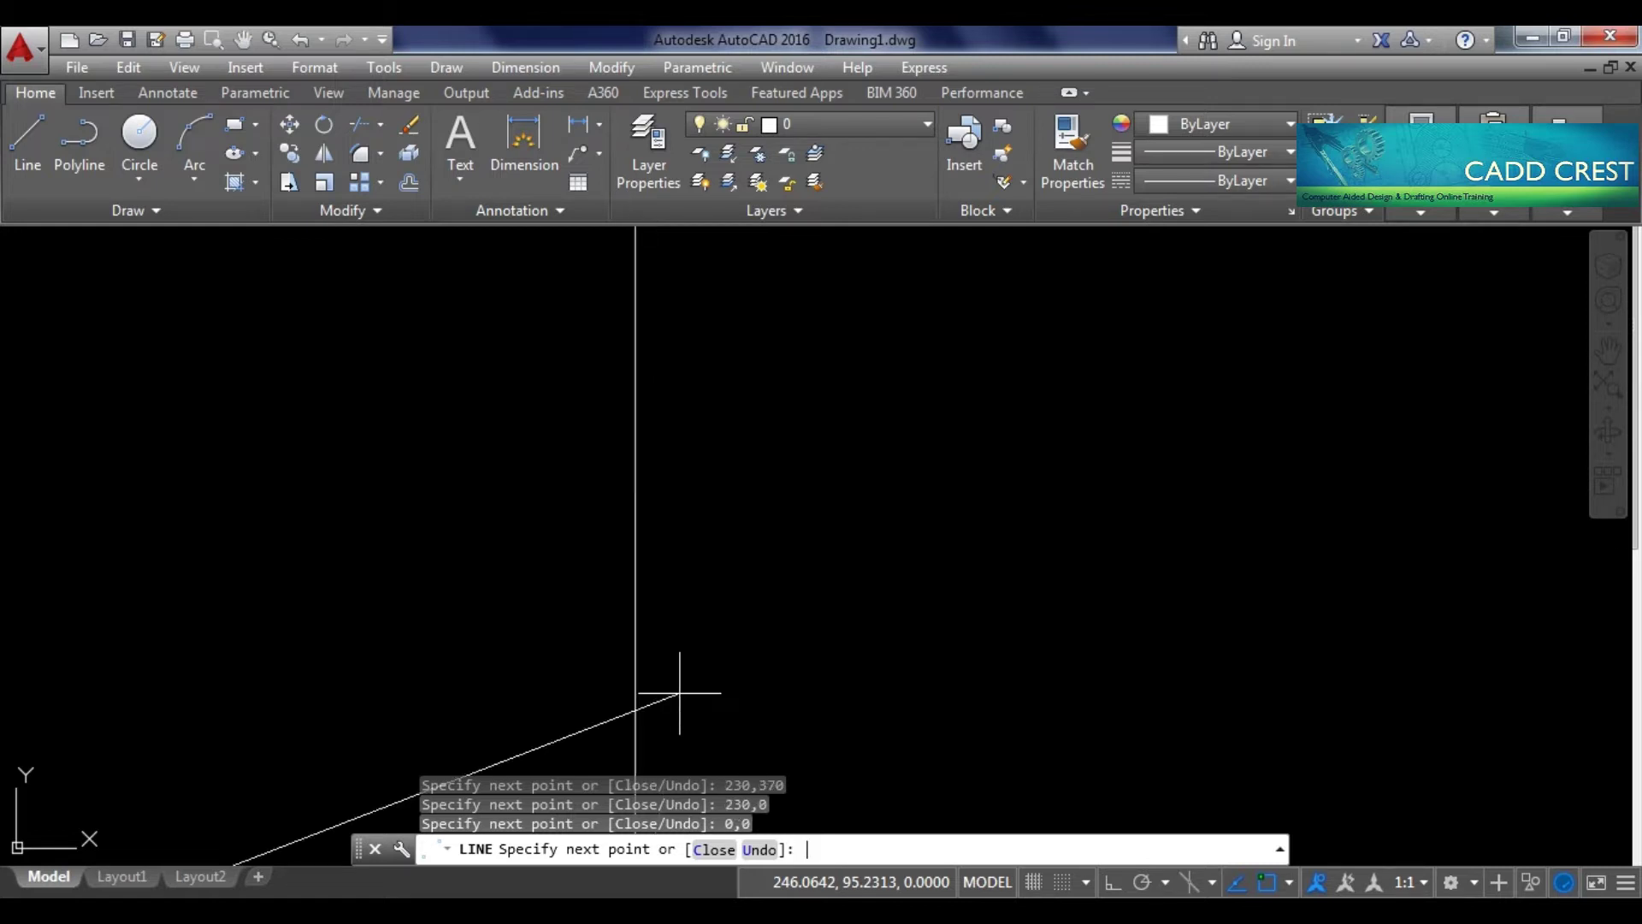
pyautogui.press('Escape')
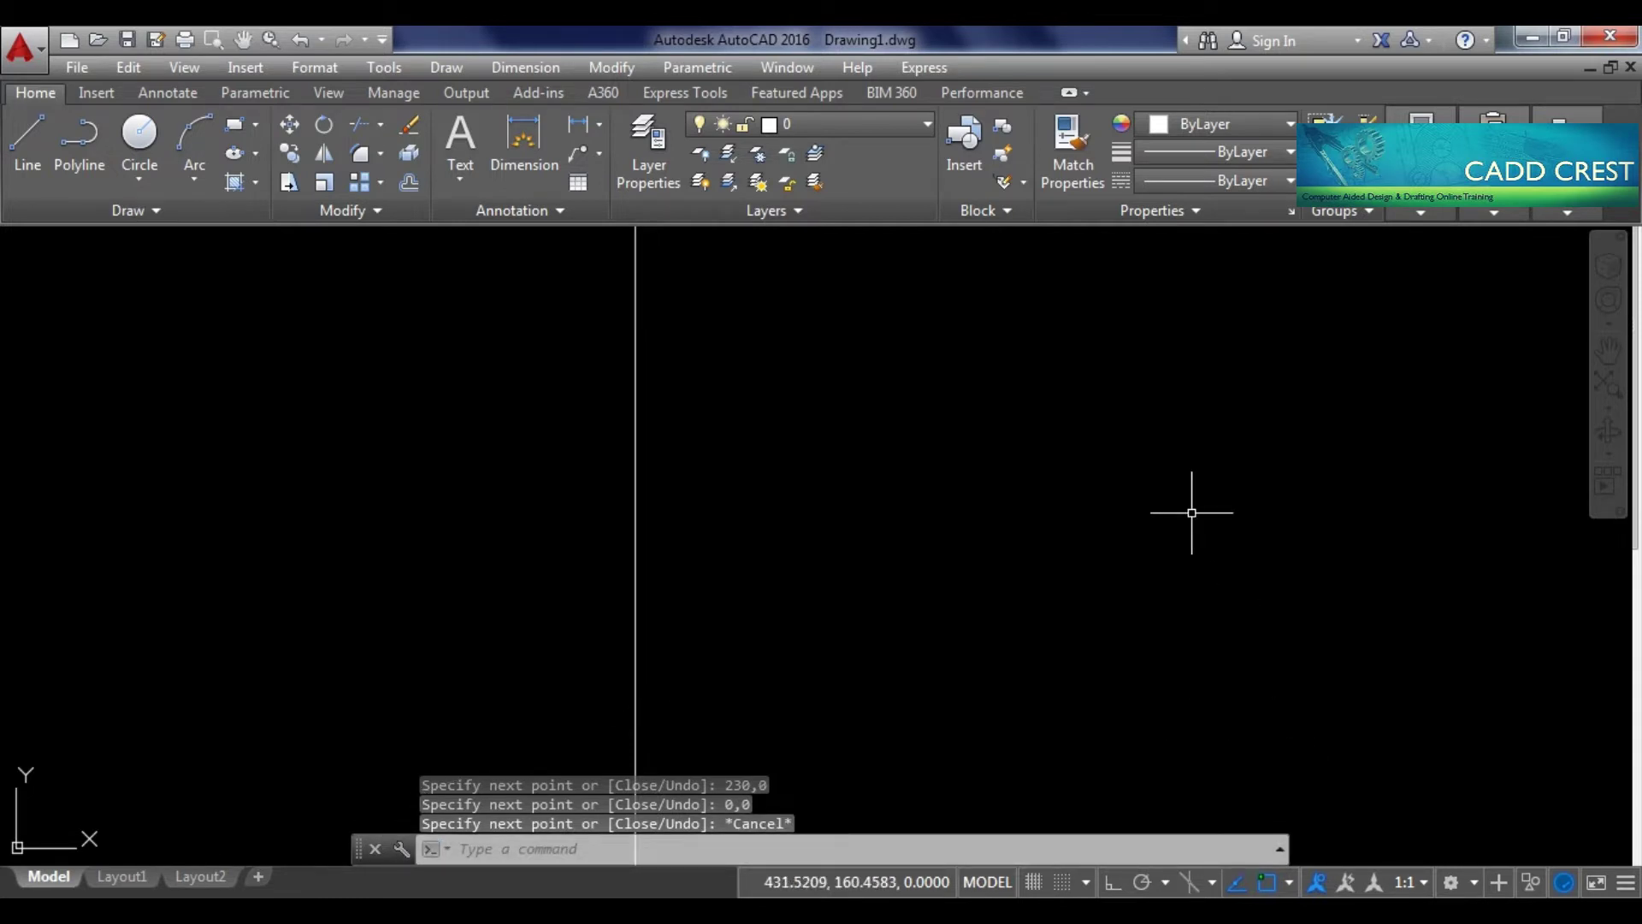
# Zoom to extents and undo the trial 230 dimensions and dimension style change
pyautogui.write('z')
pyautogui.press('Return')
pyautogui.write('e')
pyautogui.press('Return')
pyautogui.press('Return')
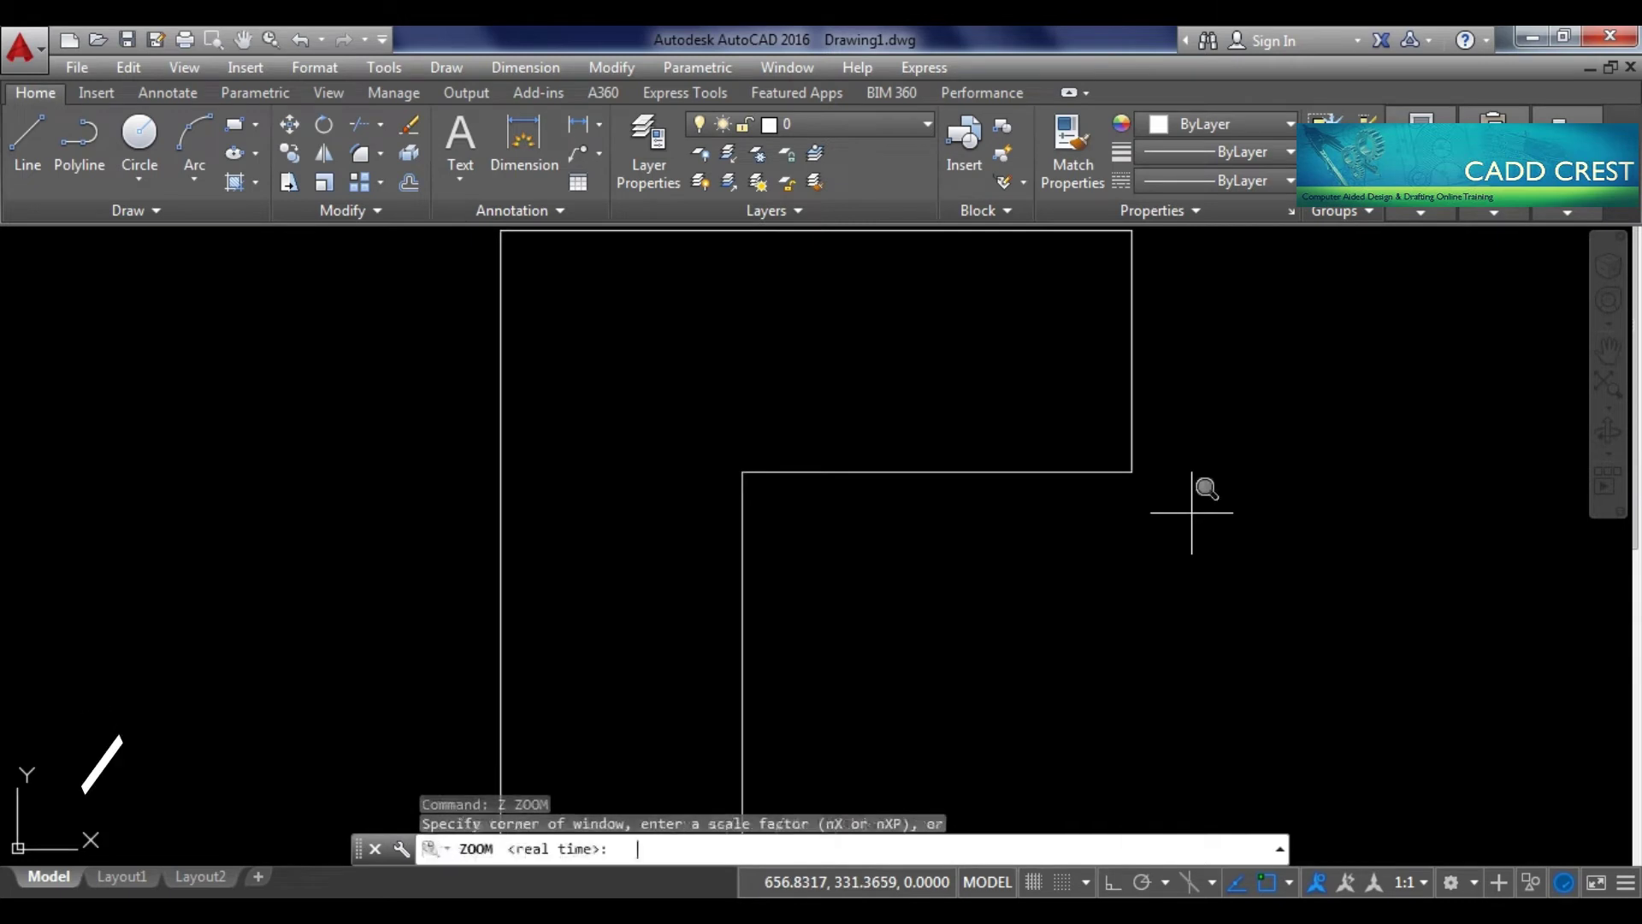
pyautogui.press('Return')
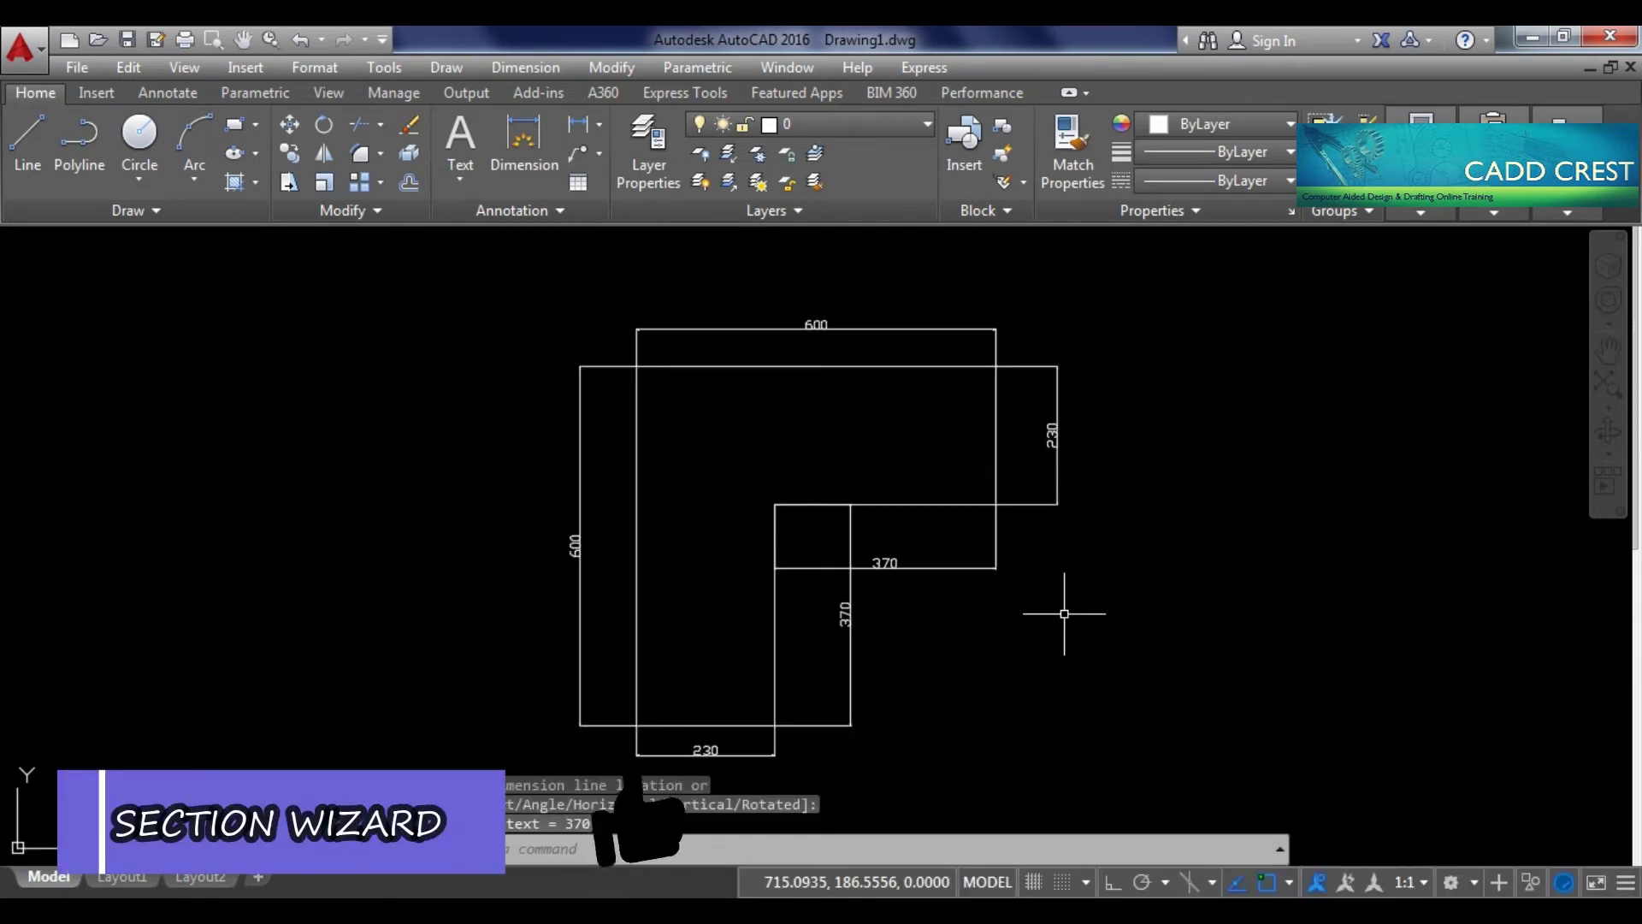
pyautogui.click(1103, 569)
pyautogui.click(1035, 293)
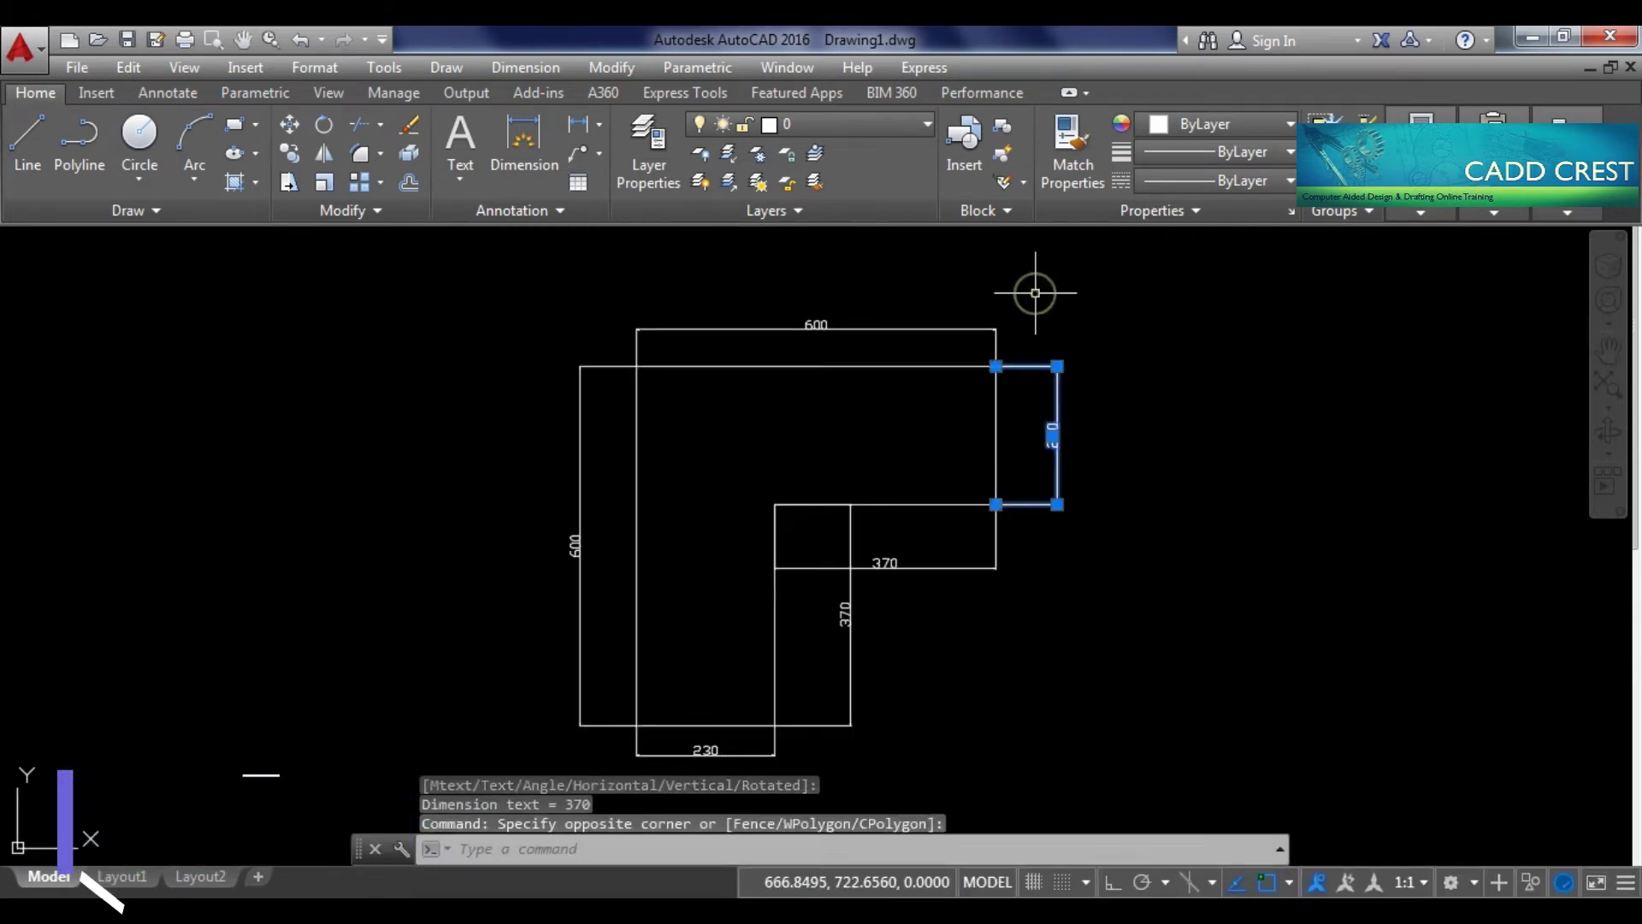
pyautogui.press('Escape')
pyautogui.hotkey('ctrl', 'z')
pyautogui.hotkey('ctrl', 'z')
pyautogui.hotkey('ctrl', 'z')
pyautogui.hotkey('ctrl', 'z')
pyautogui.hotkey('ctrl', 'z')
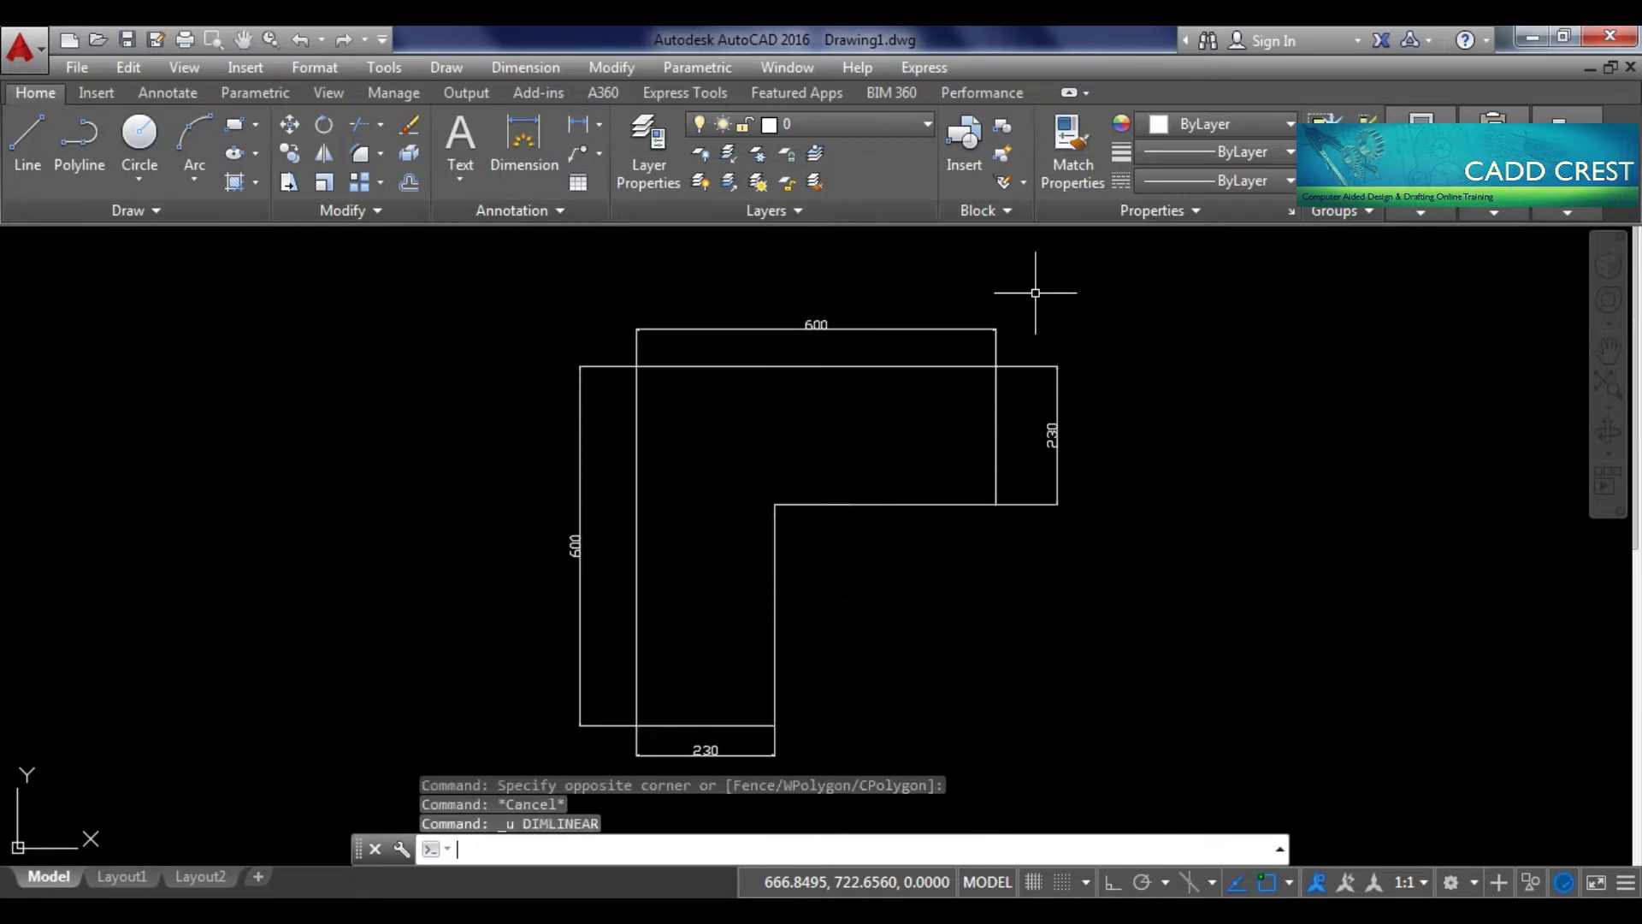
pyautogui.hotkey('ctrl', 'z')
pyautogui.hotkey('ctrl', 'z')
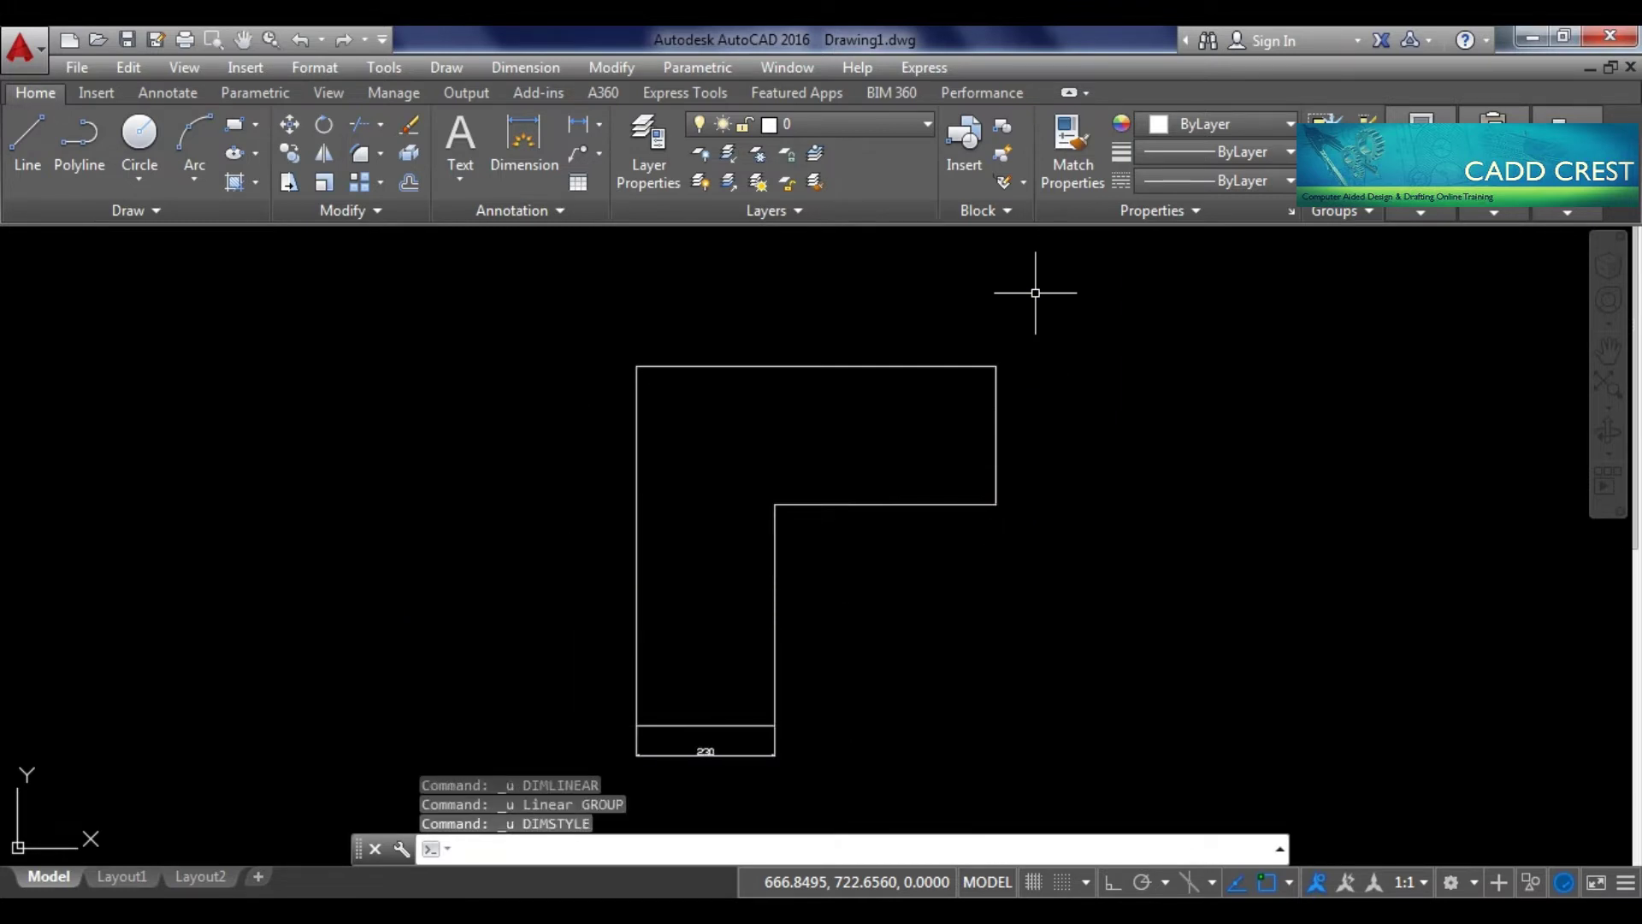
pyautogui.hotkey('ctrl', 'z')
pyautogui.hotkey('ctrl', 'z')
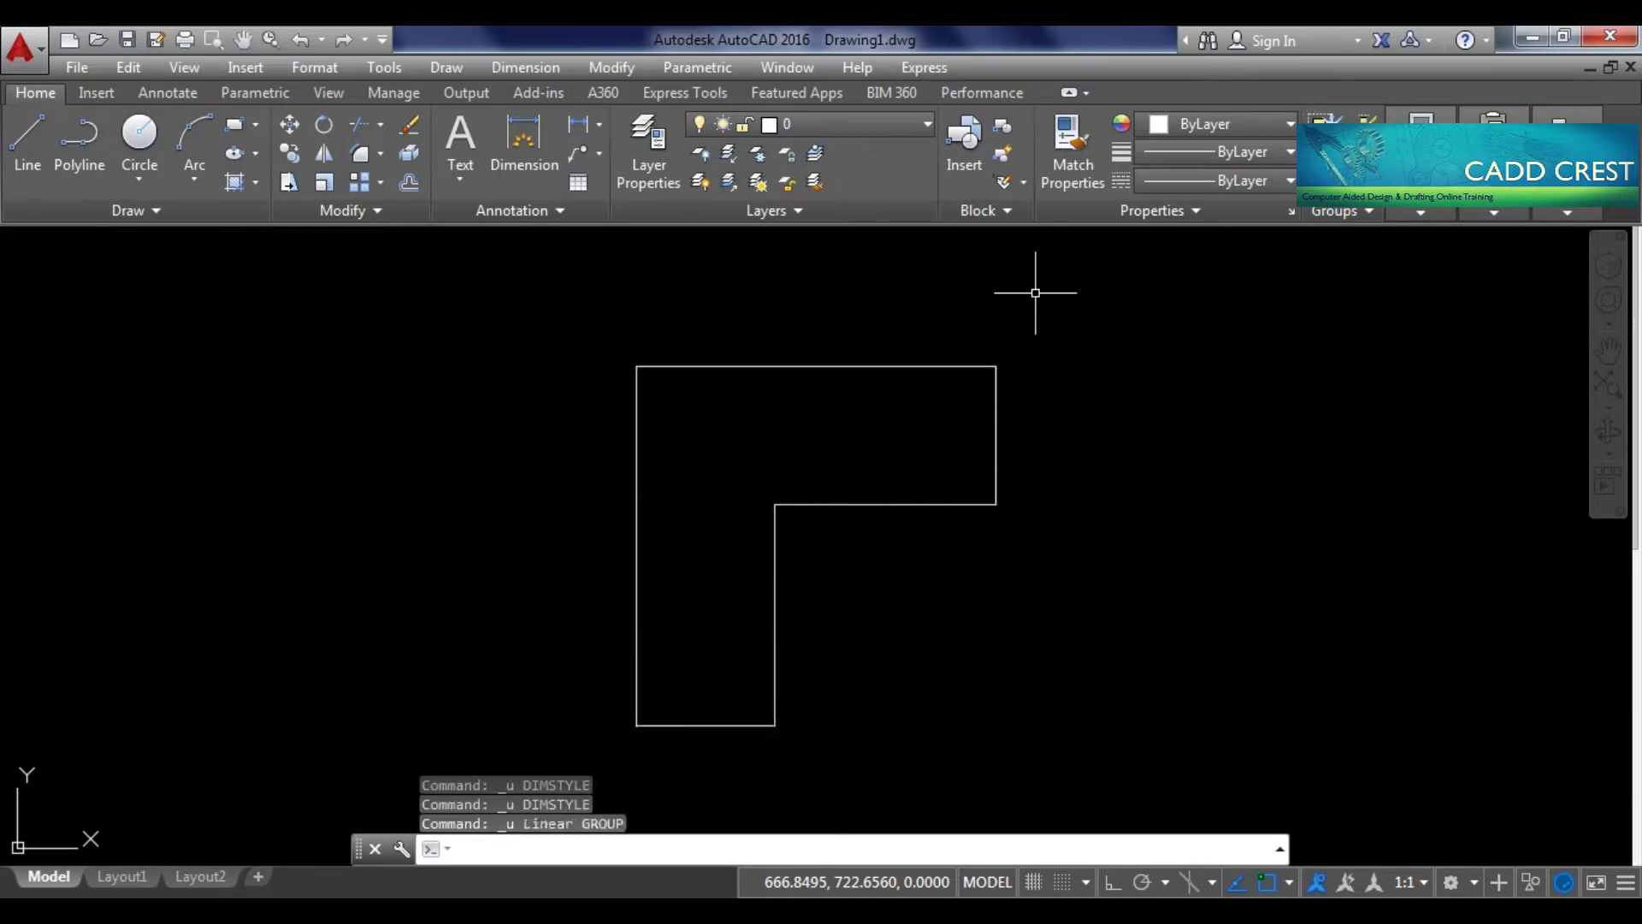
# Zoom in slightly to frame the bare L outline
pyautogui.write('z')
pyautogui.press('Return')
pyautogui.press('Return')
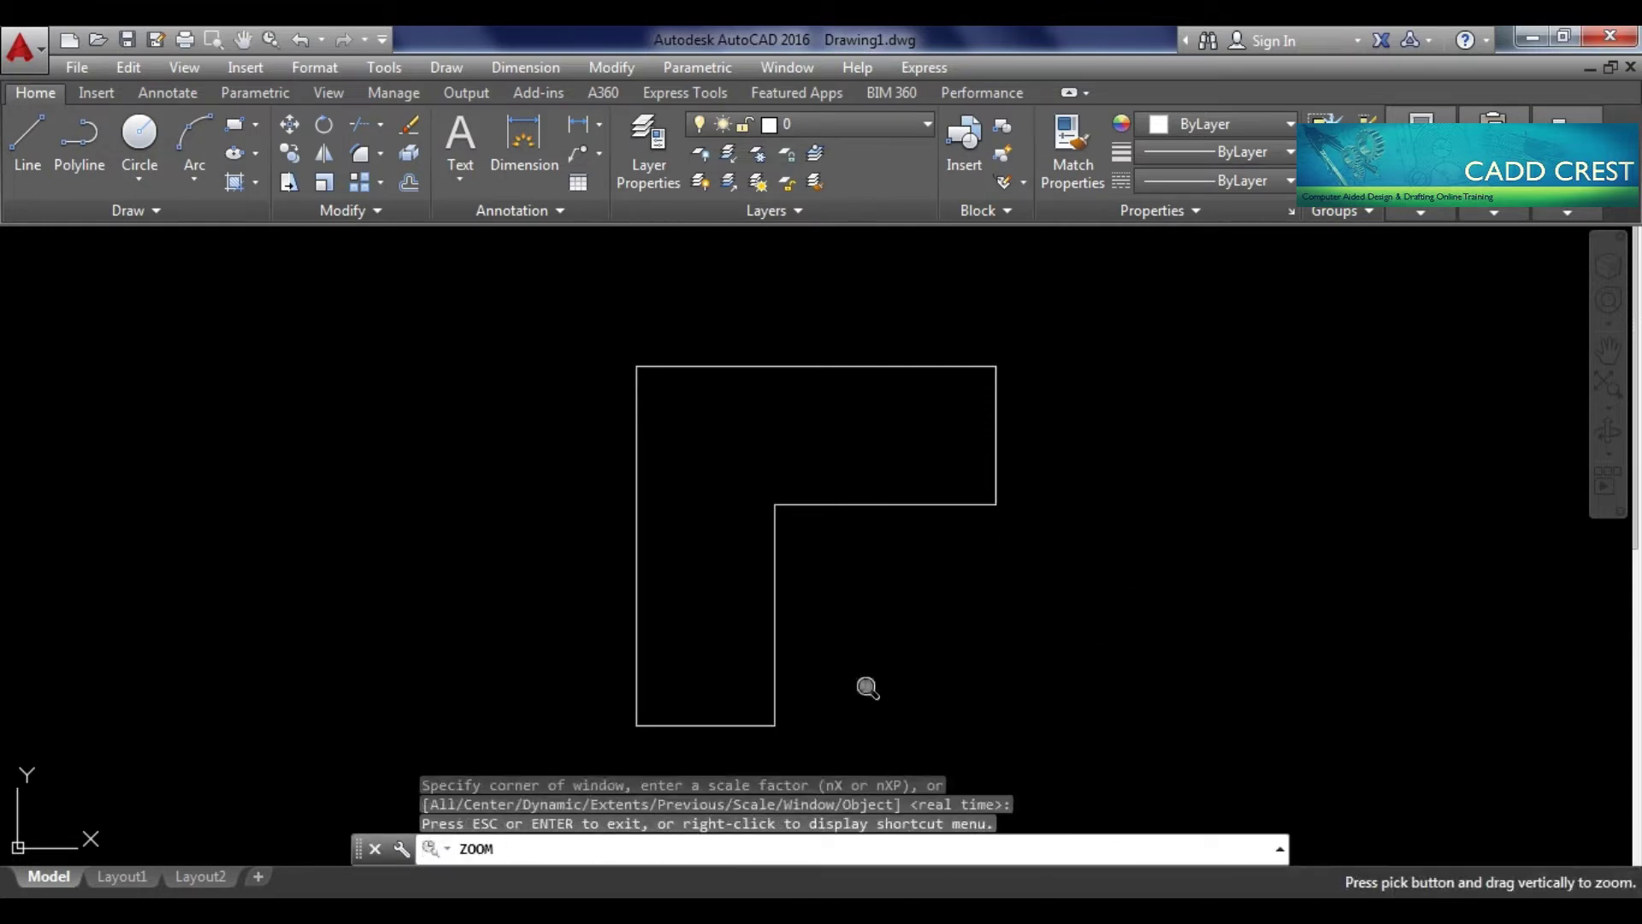
pyautogui.moveTo(841, 704); pyautogui.dragTo(834, 617)
pyautogui.rightClick(834, 618)
pyautogui.click(885, 637)
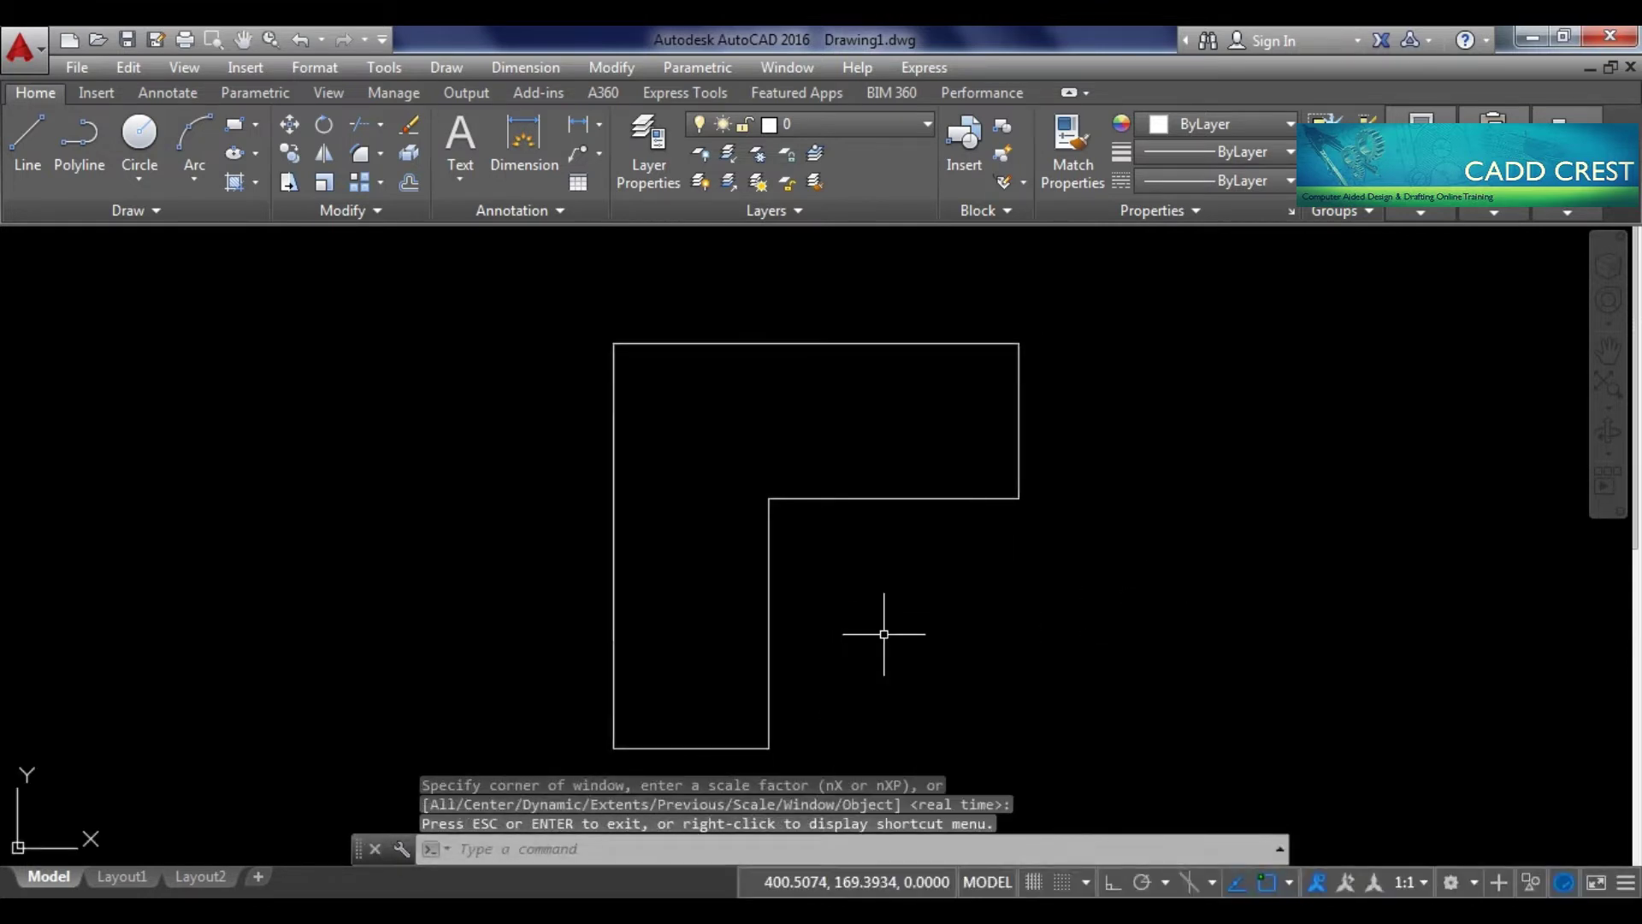
# Save the drawing to the Desktop under the name L
pyautogui.hotkey('ctrl', 's')
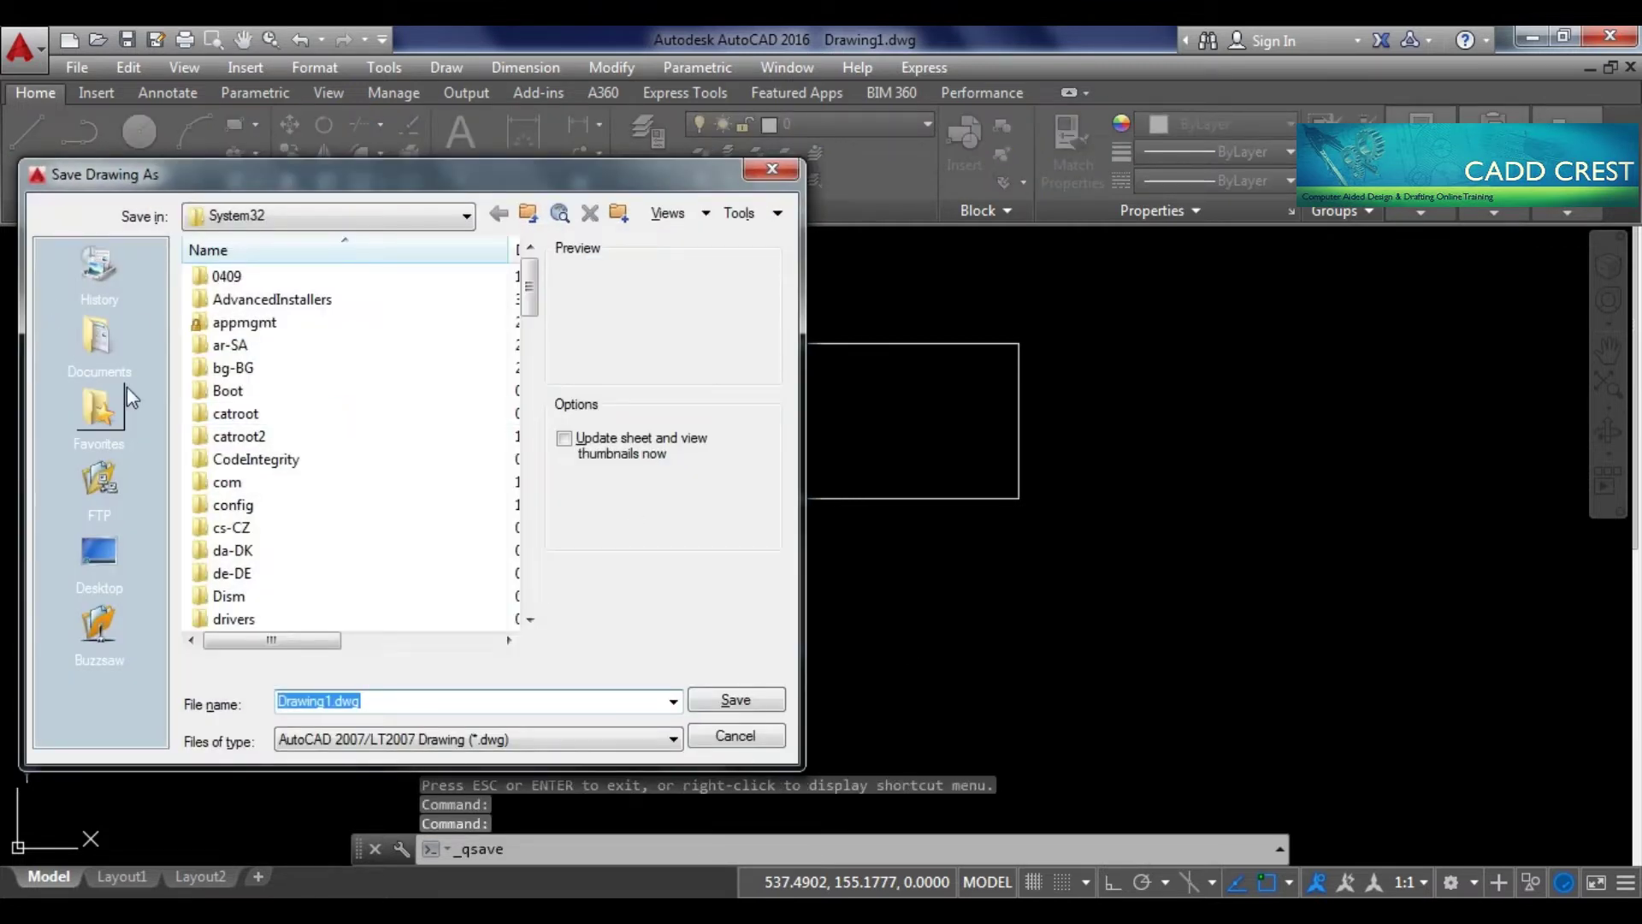
pyautogui.click(99, 552)
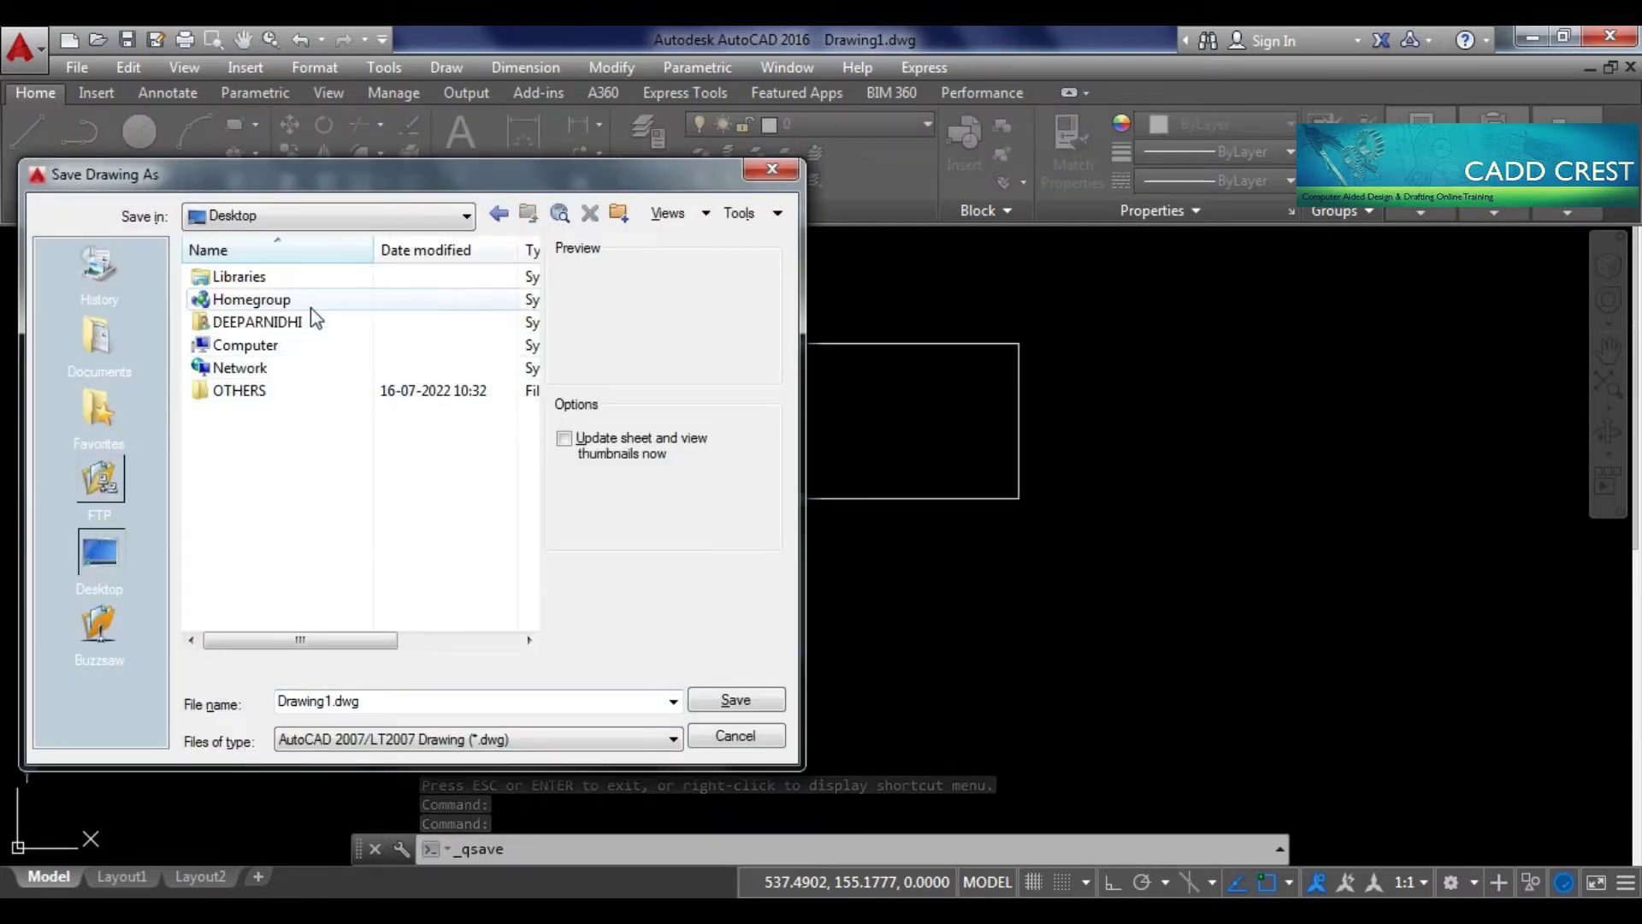
pyautogui.doubleClick(398, 706)
pyautogui.write('L')
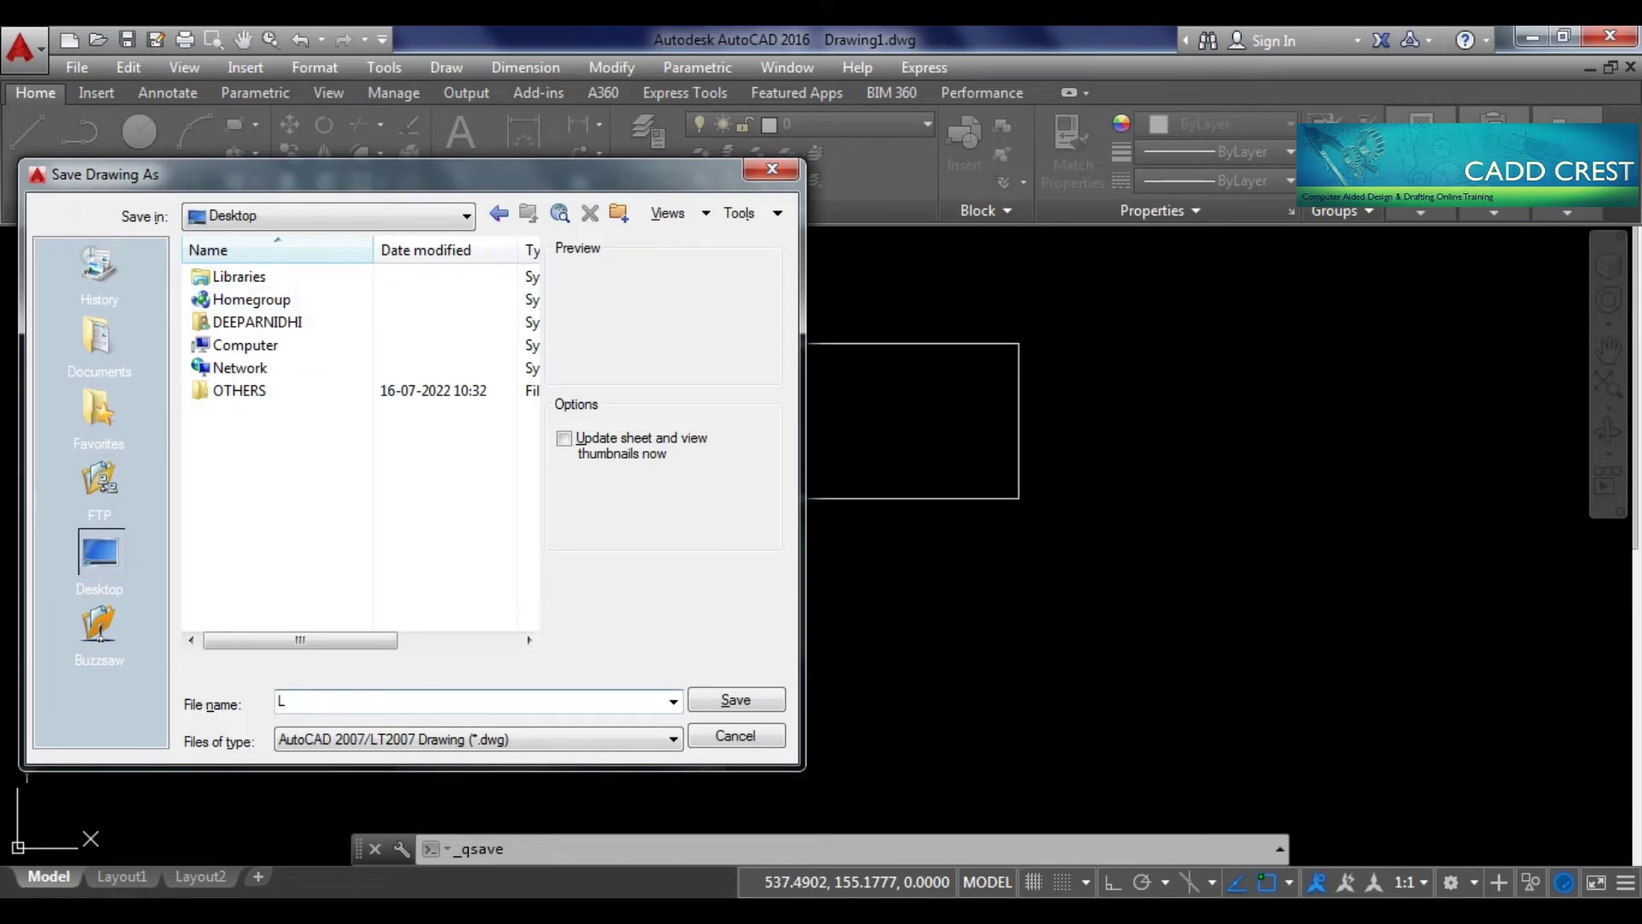
pyautogui.click(738, 701)
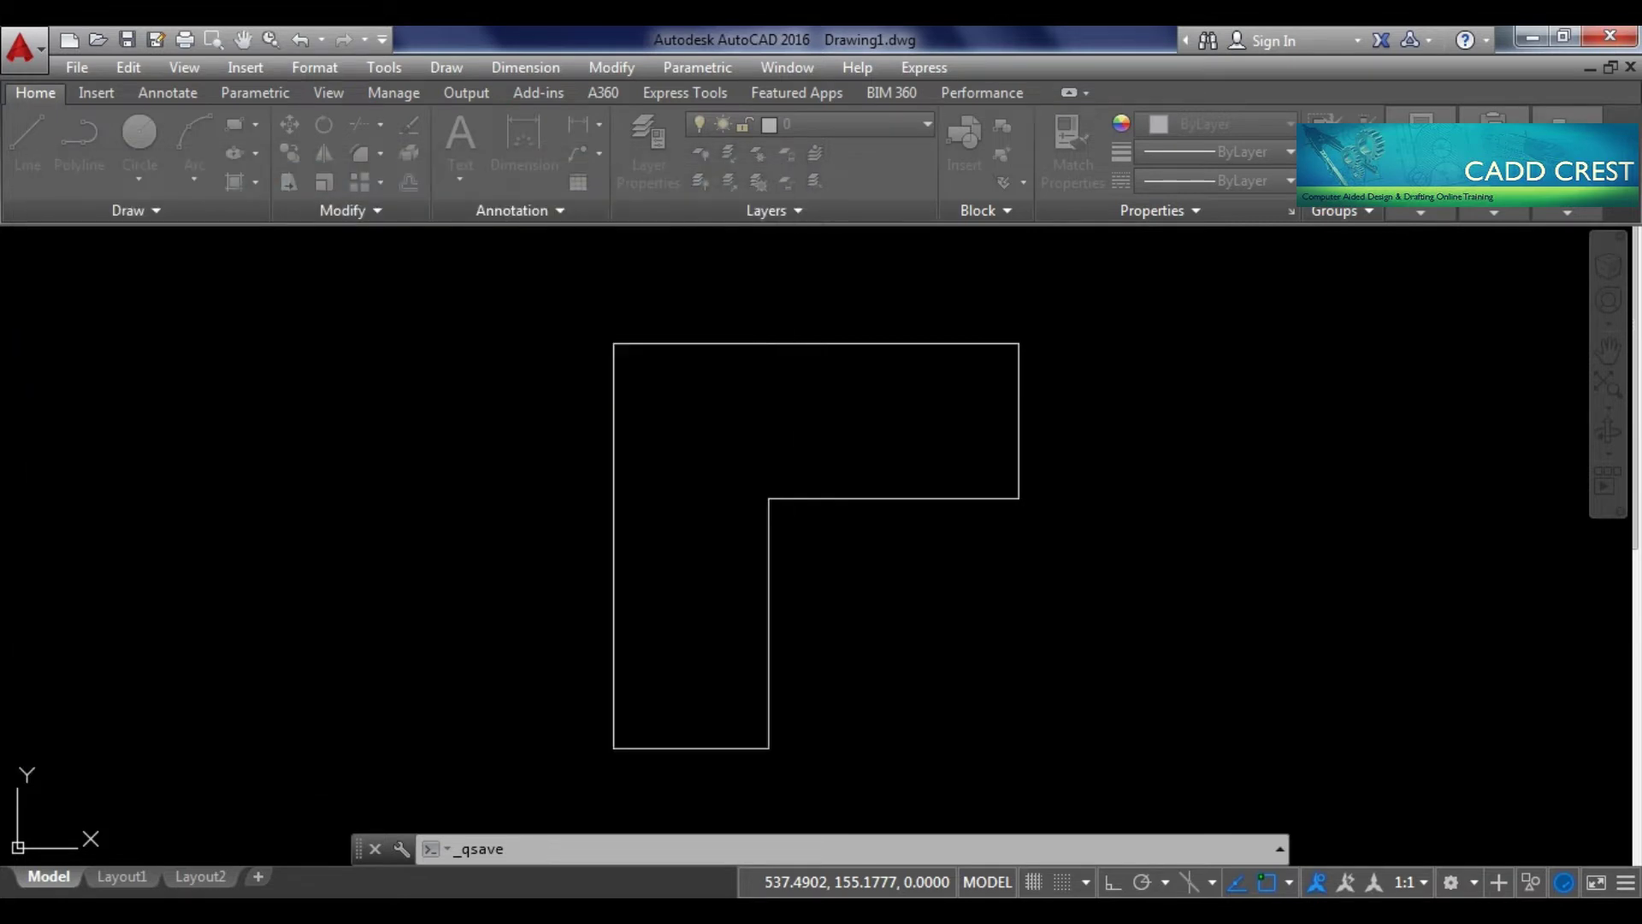
# Export the drawing as L.dxf with DXFOUT
pyautogui.write('dxfout')
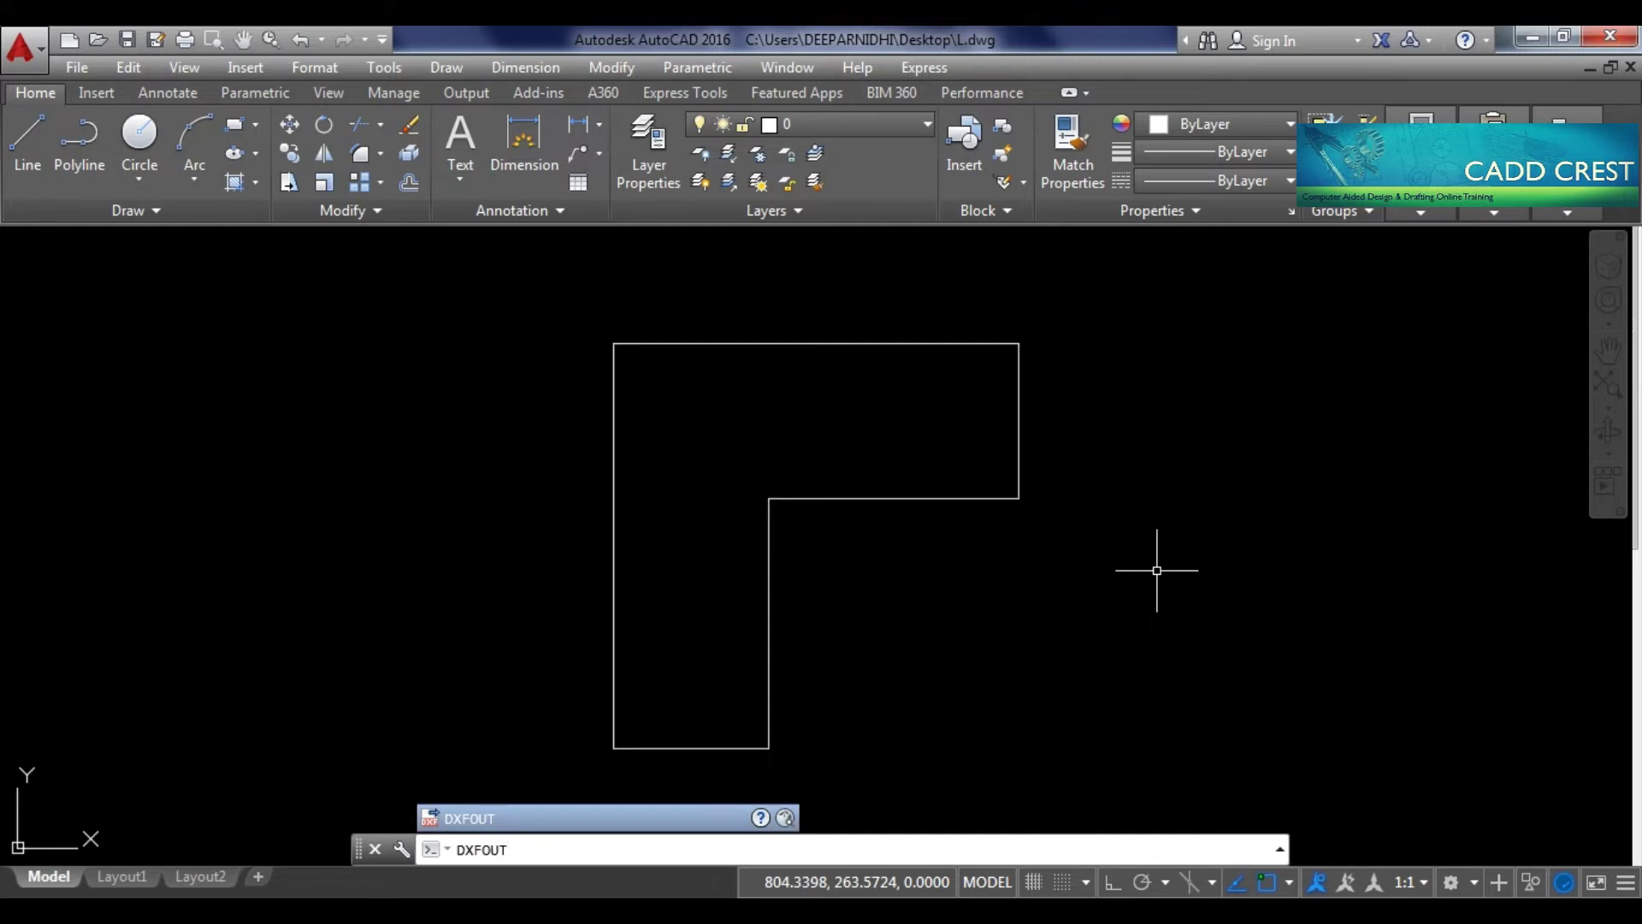
pyautogui.press('Return')
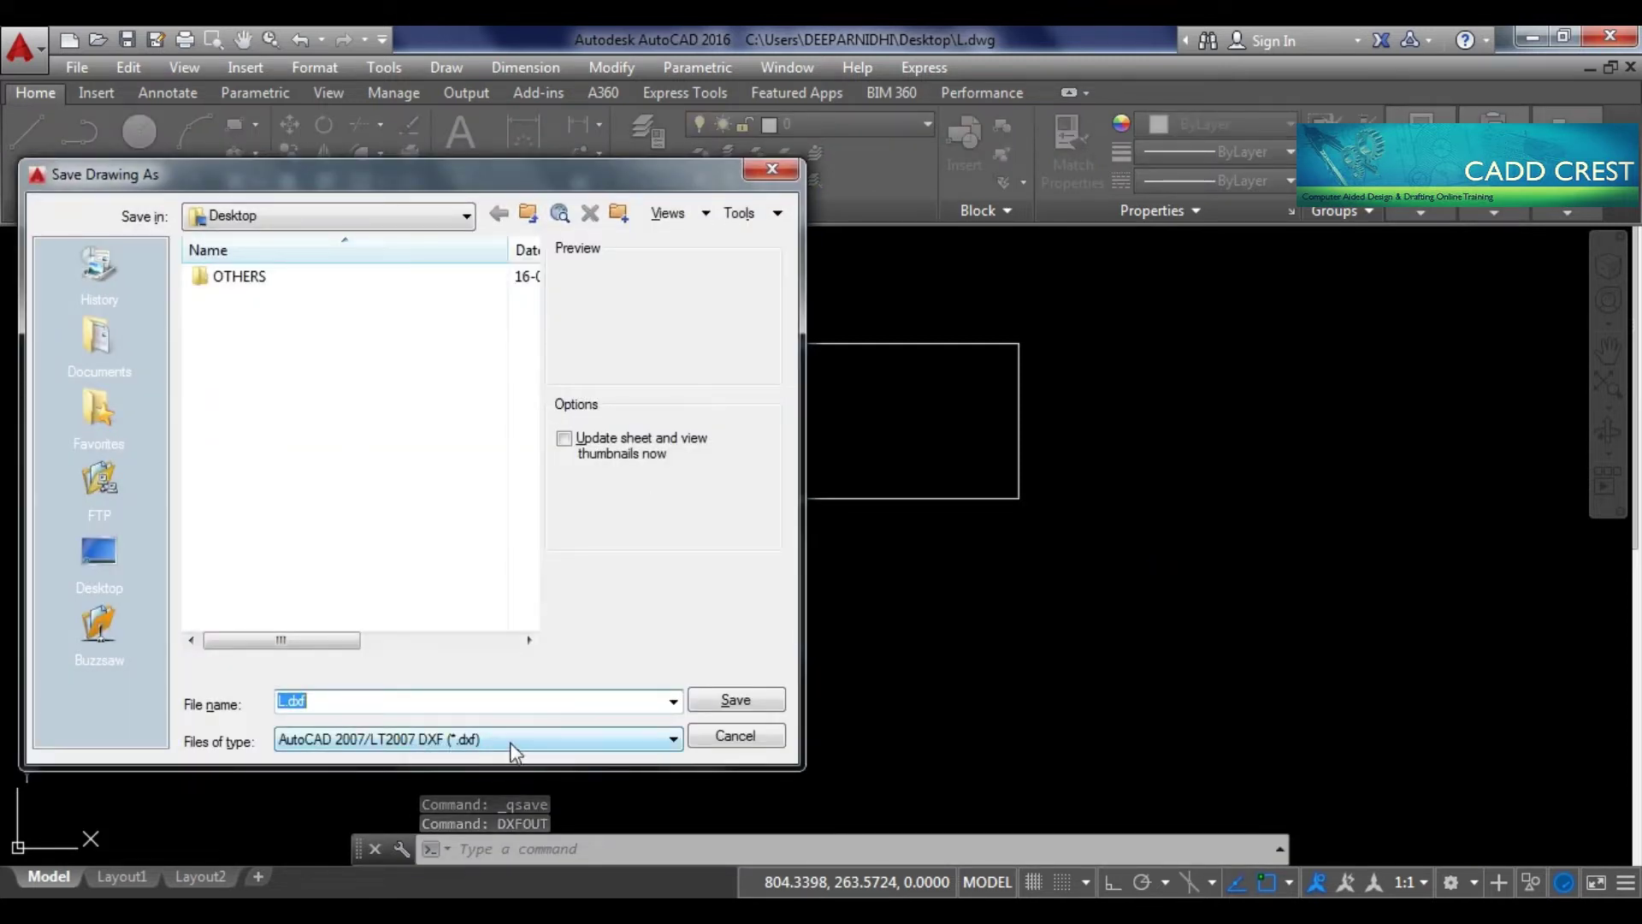
pyautogui.click(761, 713)
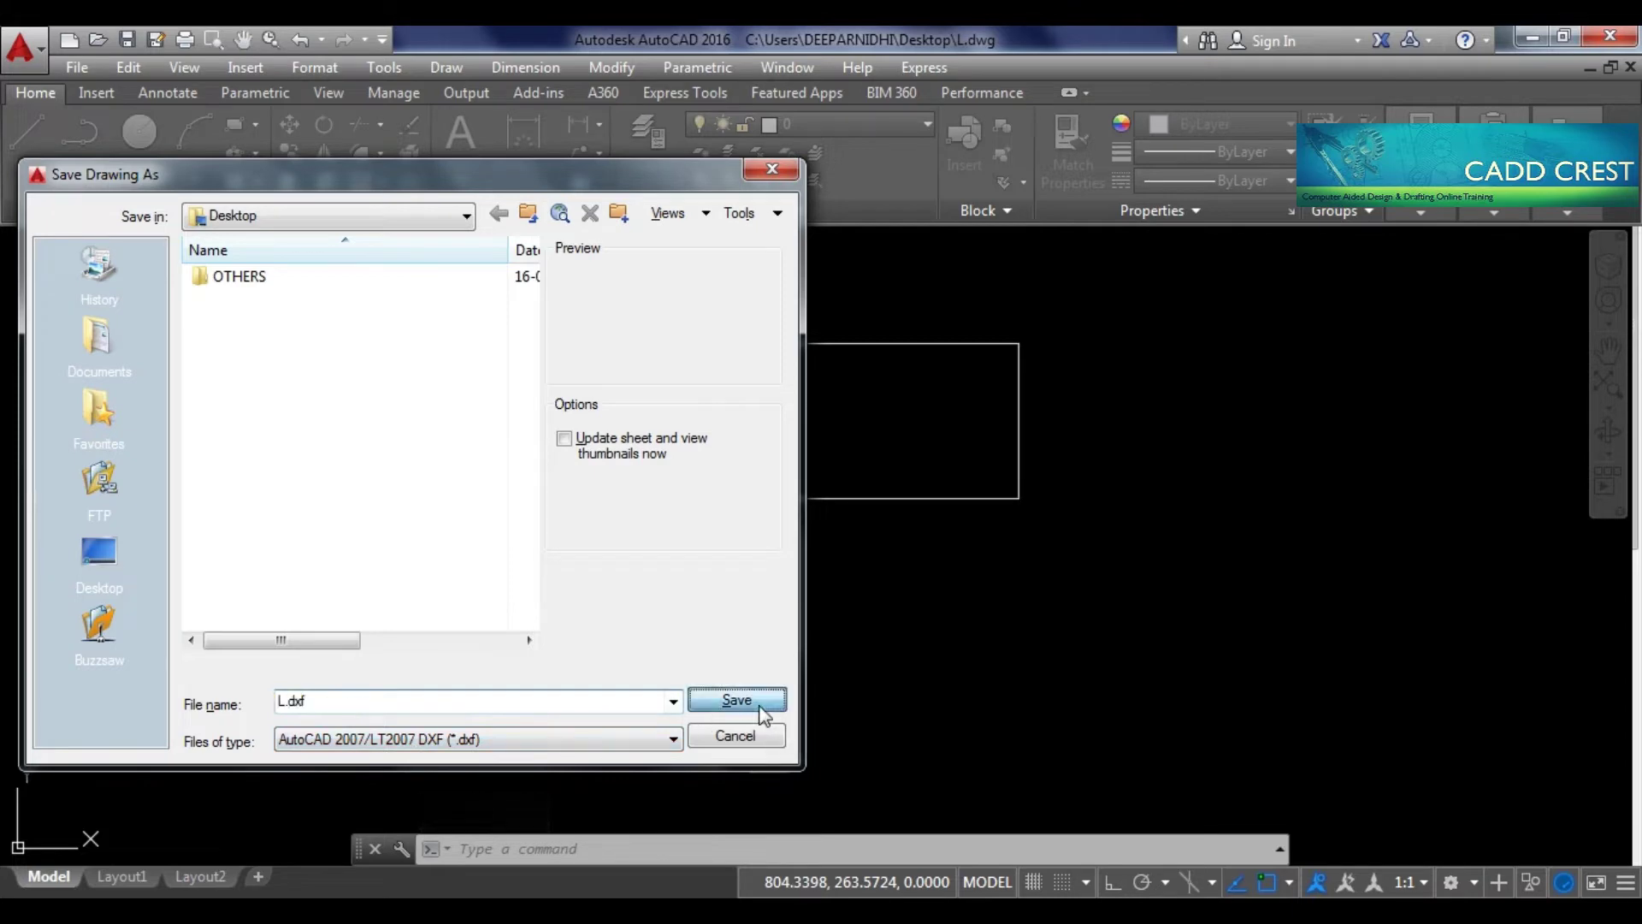
pyautogui.click(1630, 67)
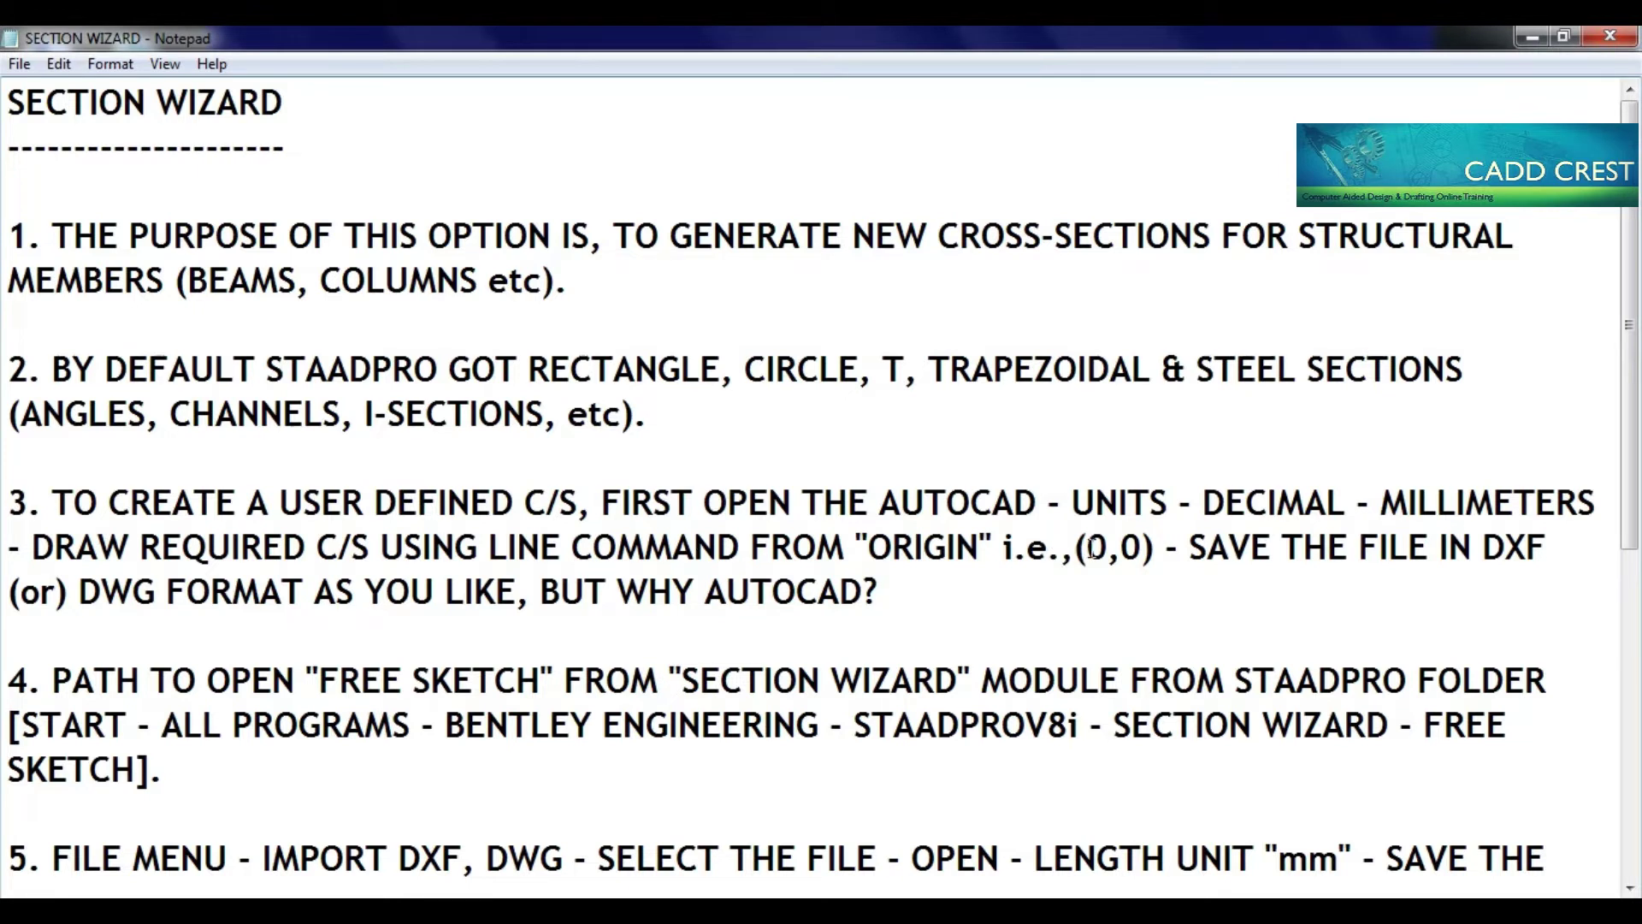
# Highlight the DXF and DWG formats mentioned in step 3 of the notes
pyautogui.moveTo(1482, 547); pyautogui.dragTo(1530, 550)
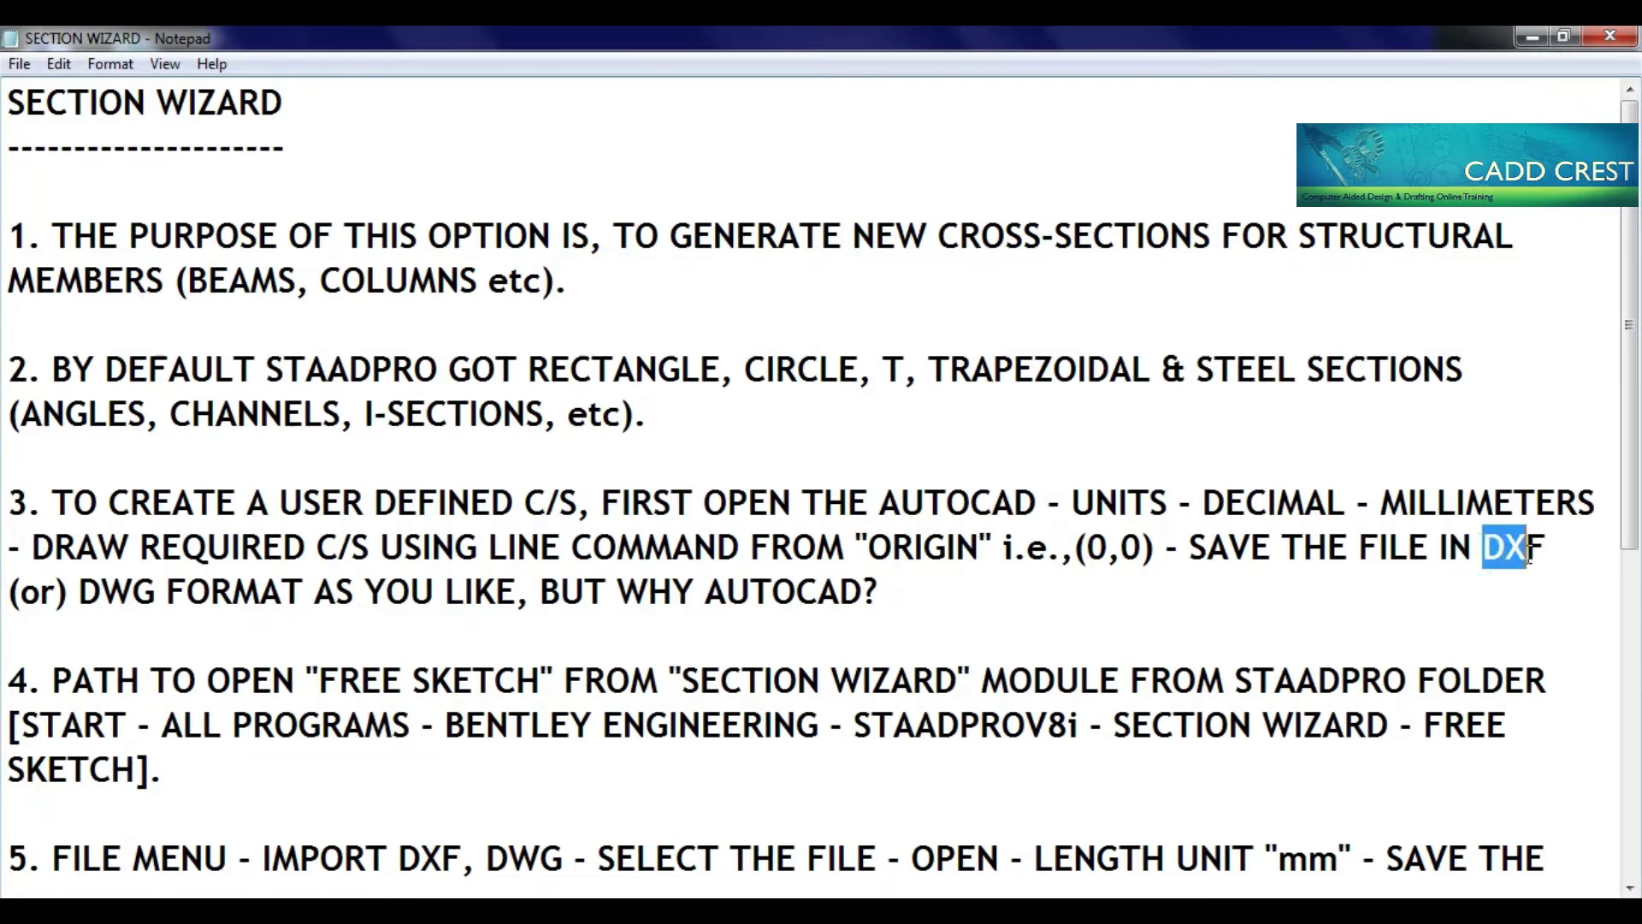
pyautogui.moveTo(79, 593); pyautogui.dragTo(157, 596)
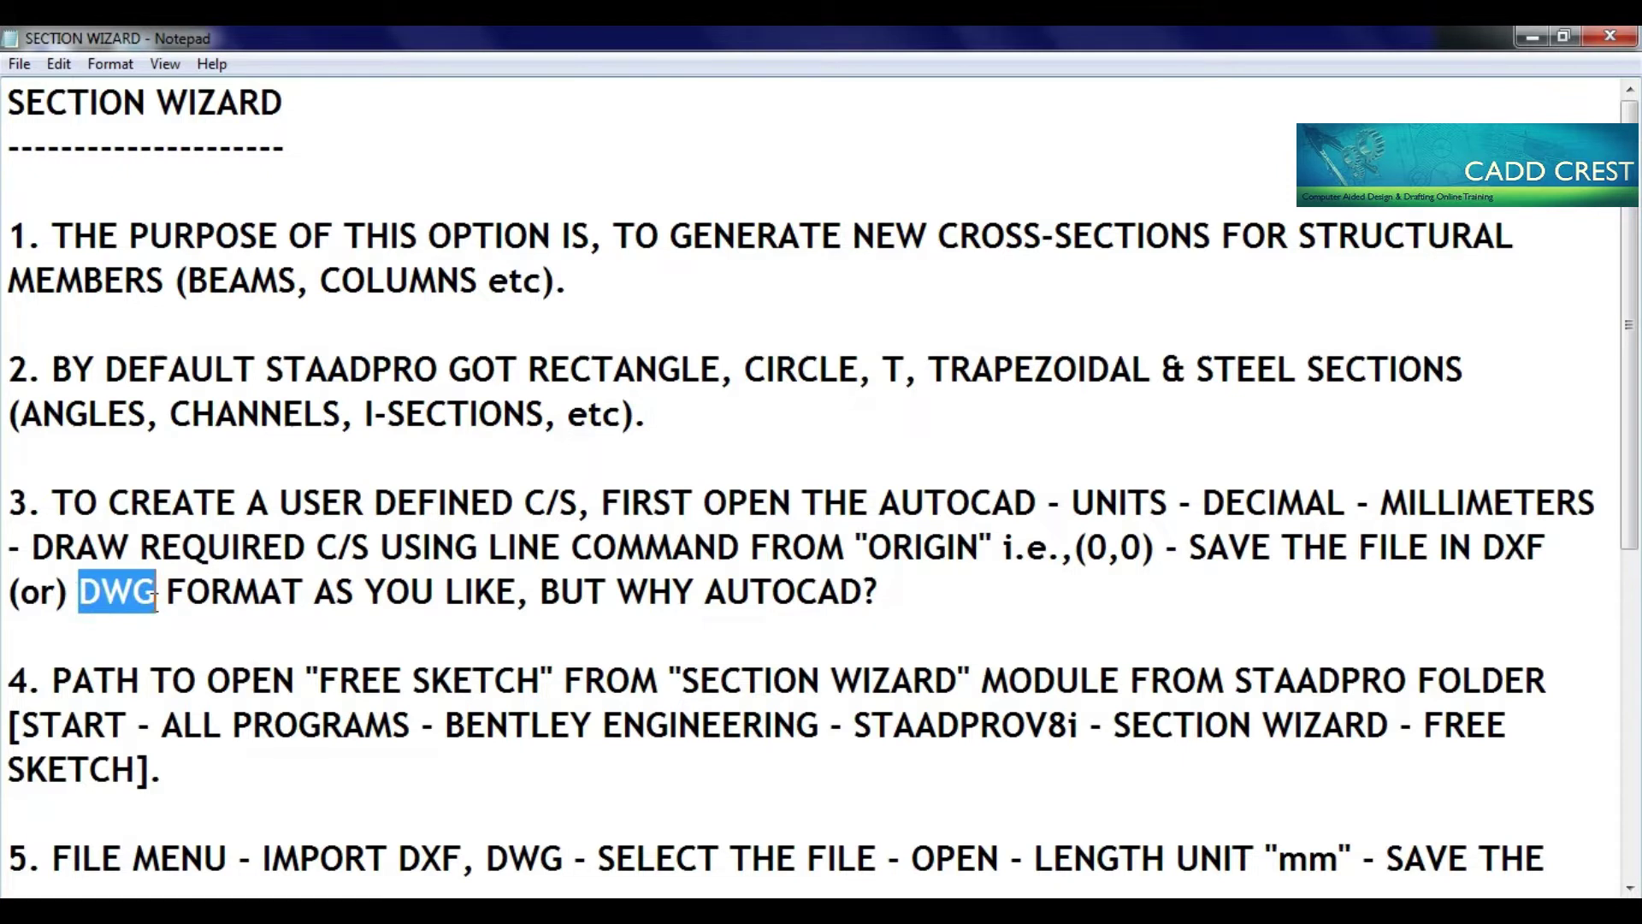
pyautogui.click(885, 592)
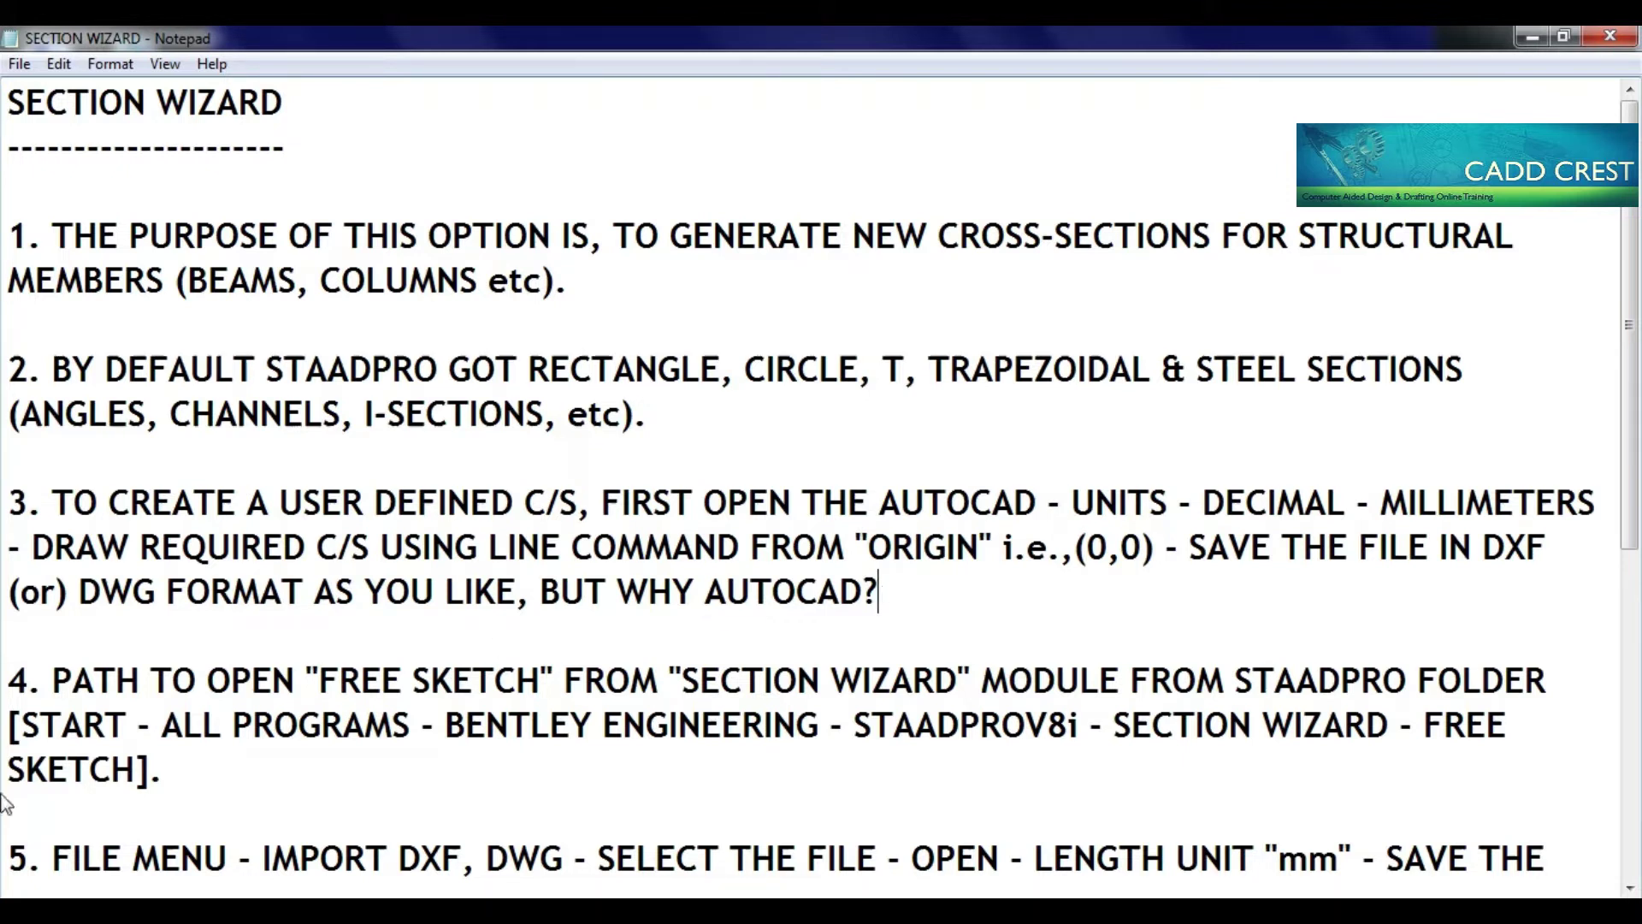
# Highlight step 4's opening, the SECTION WIZARD title and STAADPRO FOLDER
pyautogui.moveTo(52, 680); pyautogui.dragTo(543, 687)
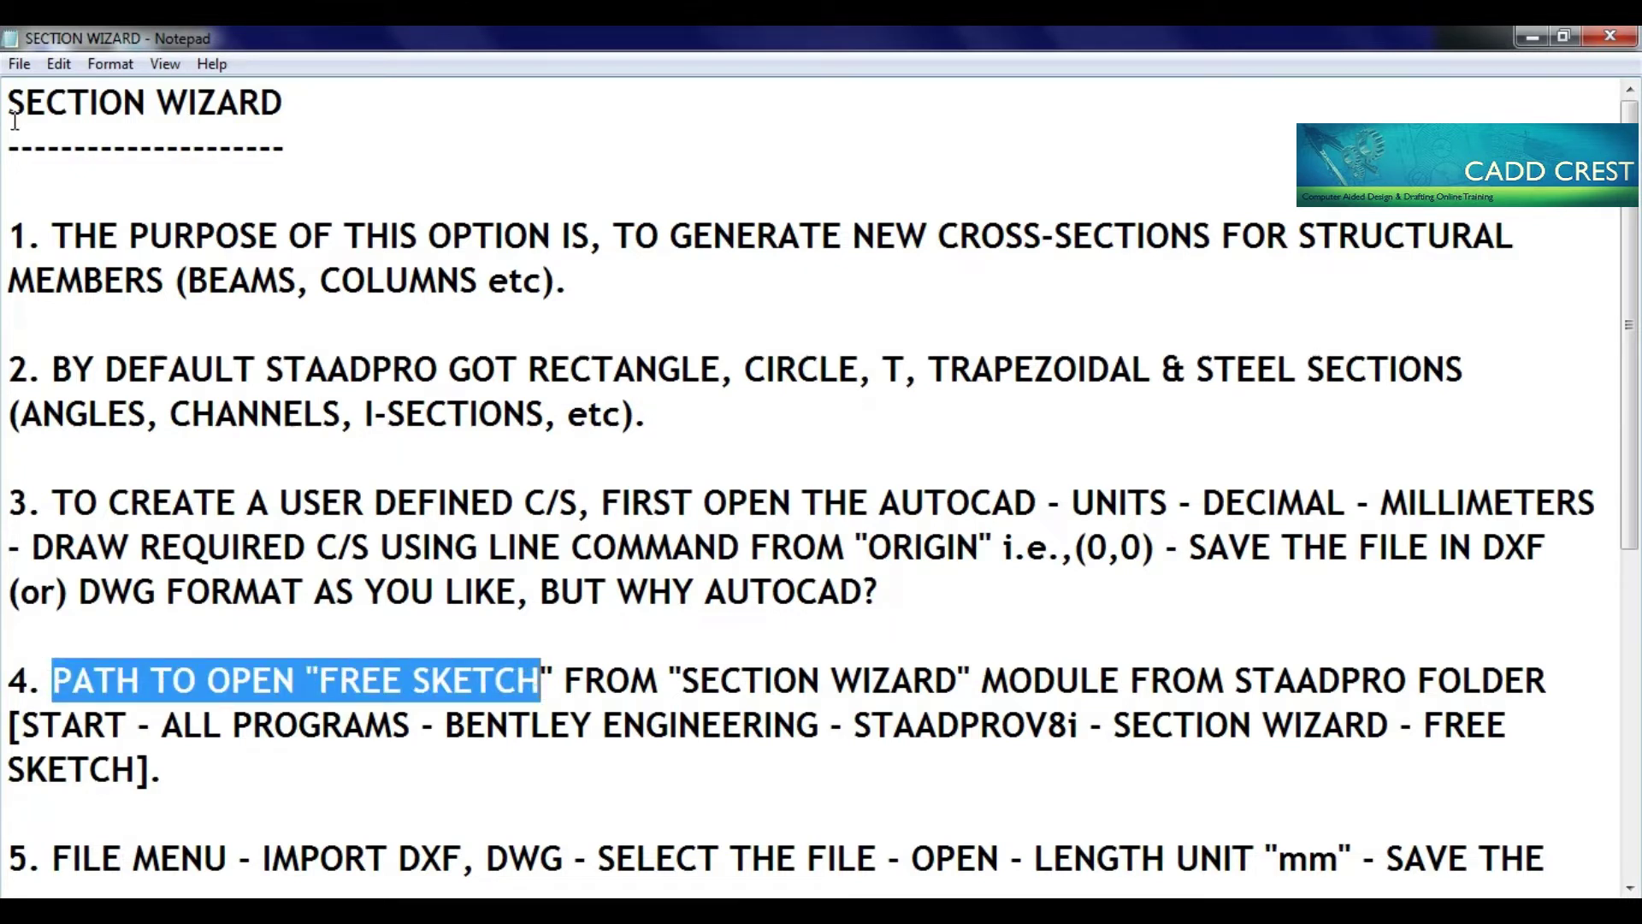
pyautogui.moveTo(10, 104); pyautogui.dragTo(291, 104)
pyautogui.click(290, 104)
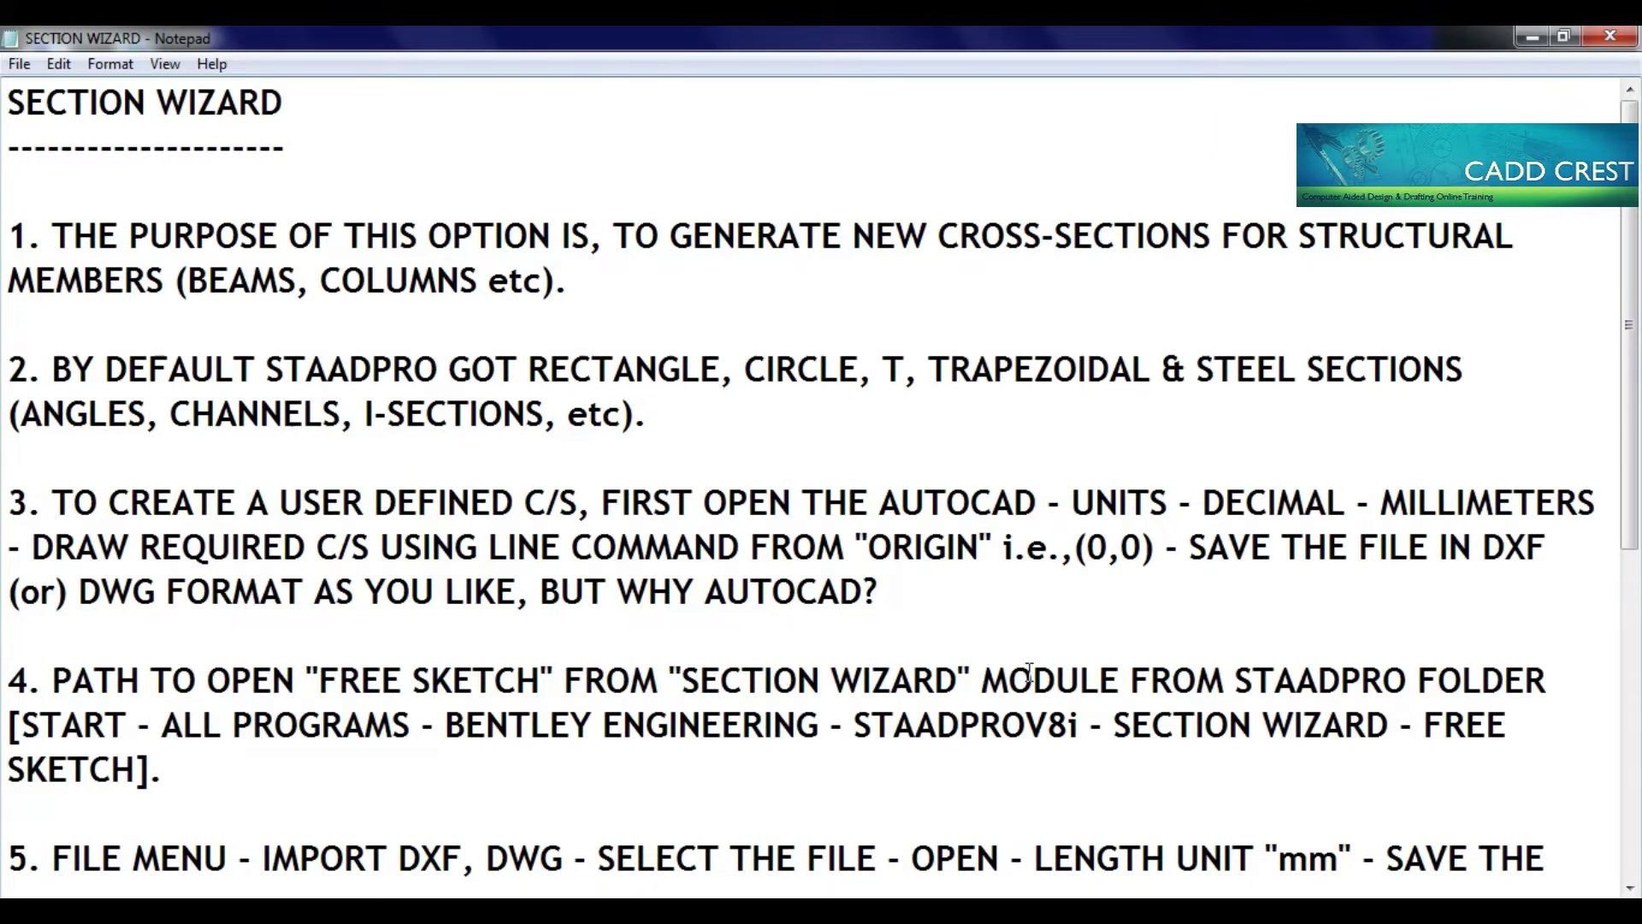
pyautogui.moveTo(1234, 679); pyautogui.dragTo(1570, 670)
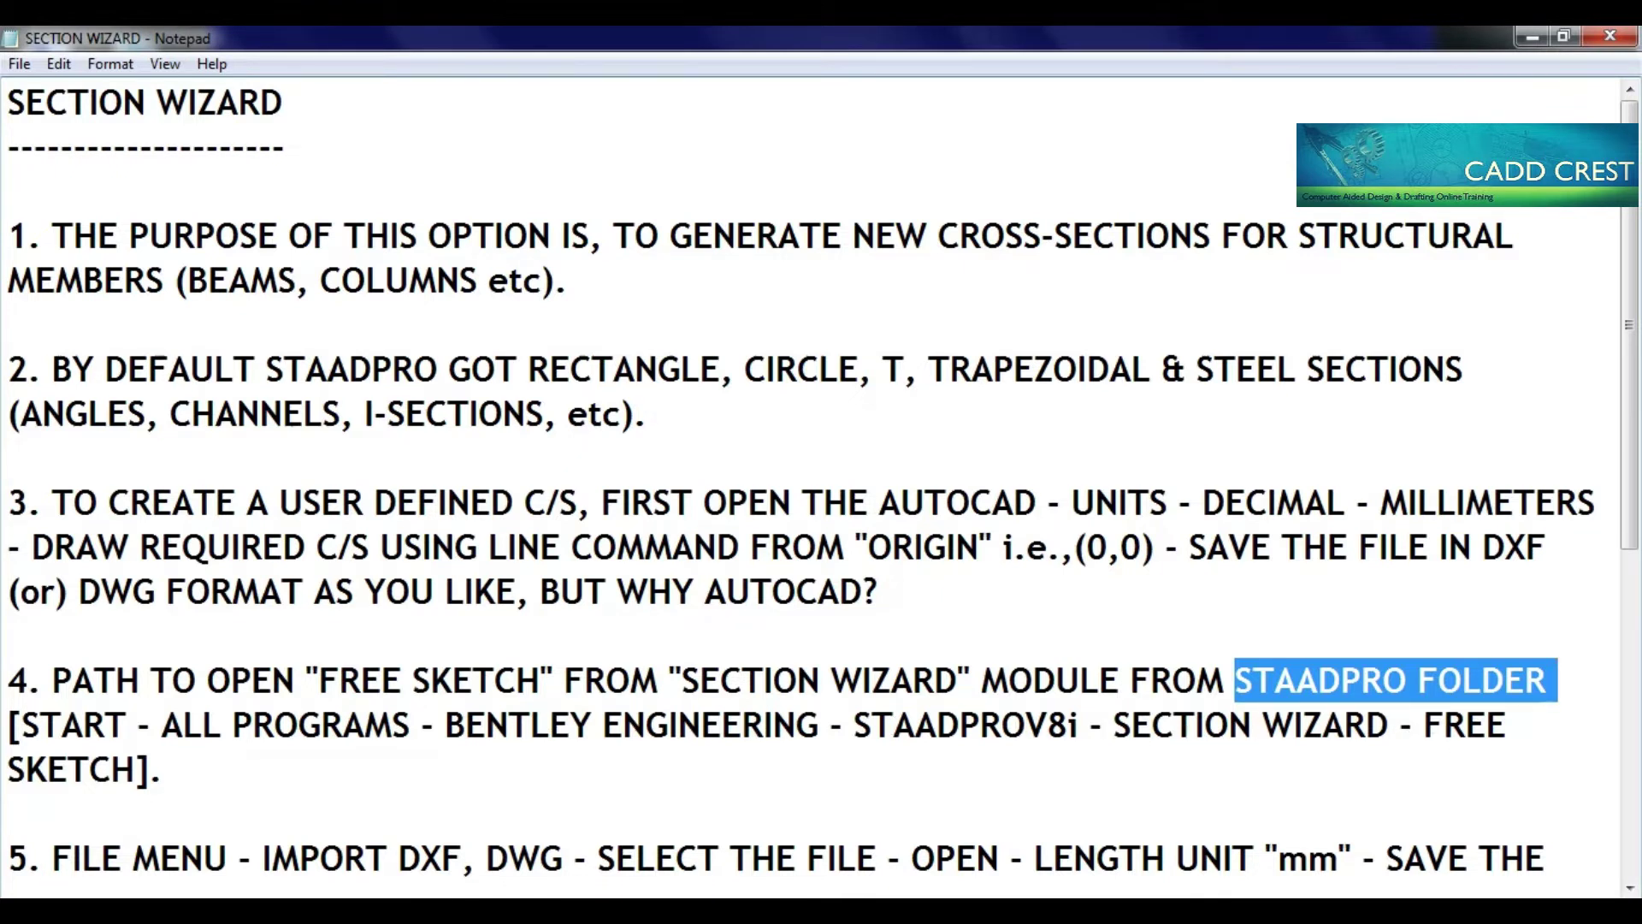
# Expand Bentley Engineering > STAAD.Pro V8i > Section Wizard in the Start menu programs
pyautogui.press('super')
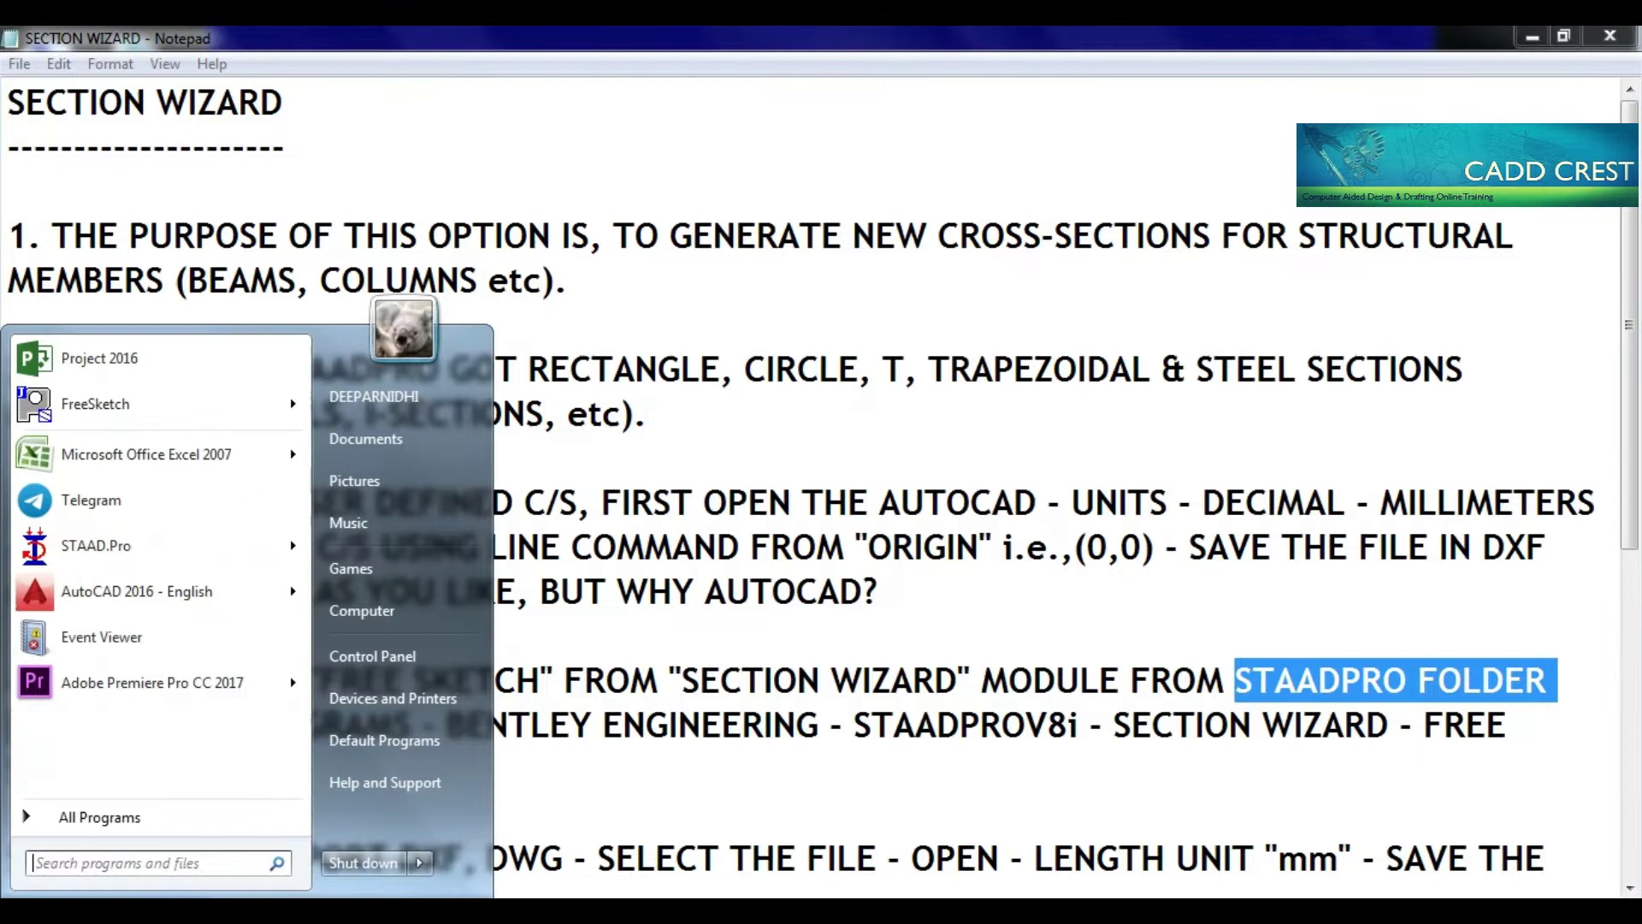
pyautogui.click(114, 816)
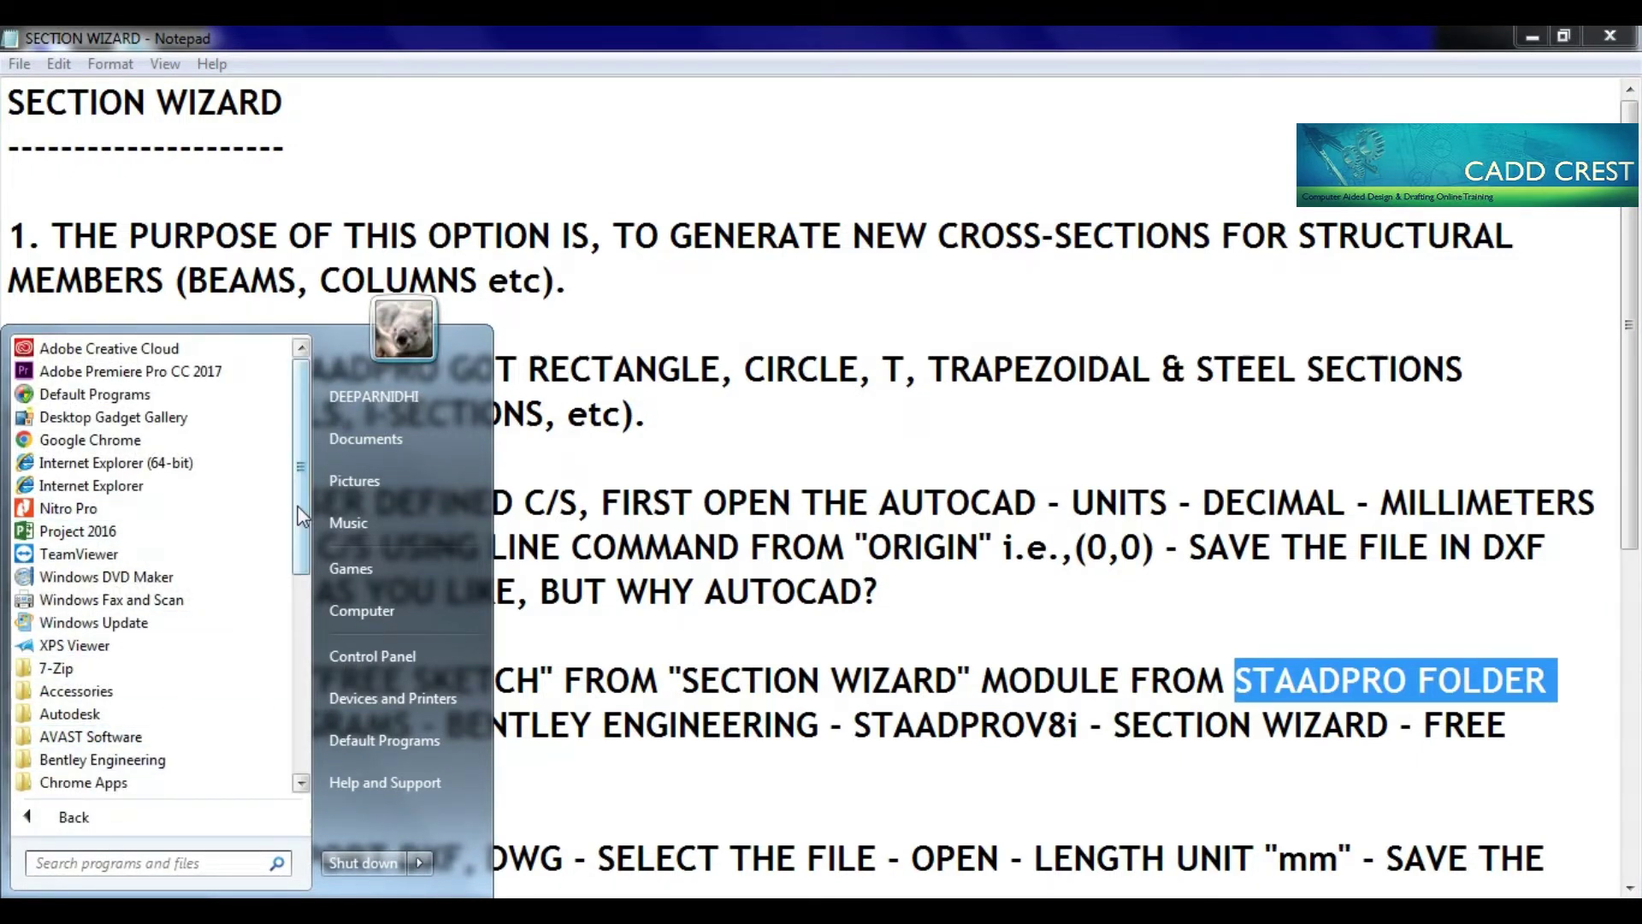
pyautogui.moveTo(301, 505); pyautogui.dragTo(301, 648)
pyautogui.click(103, 462)
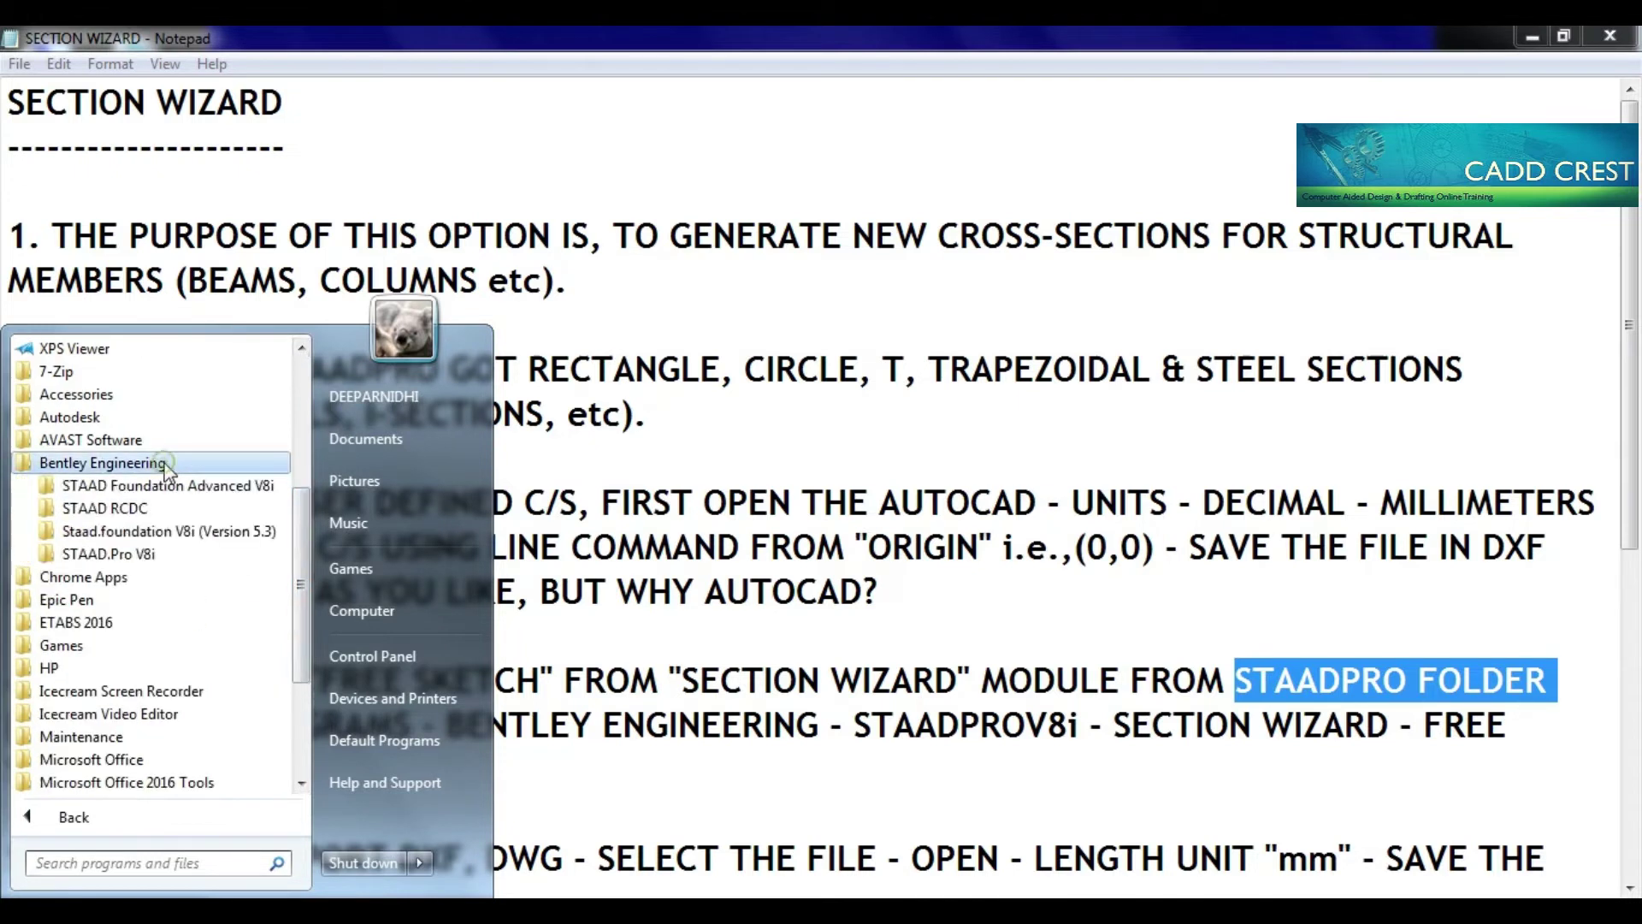
pyautogui.click(143, 556)
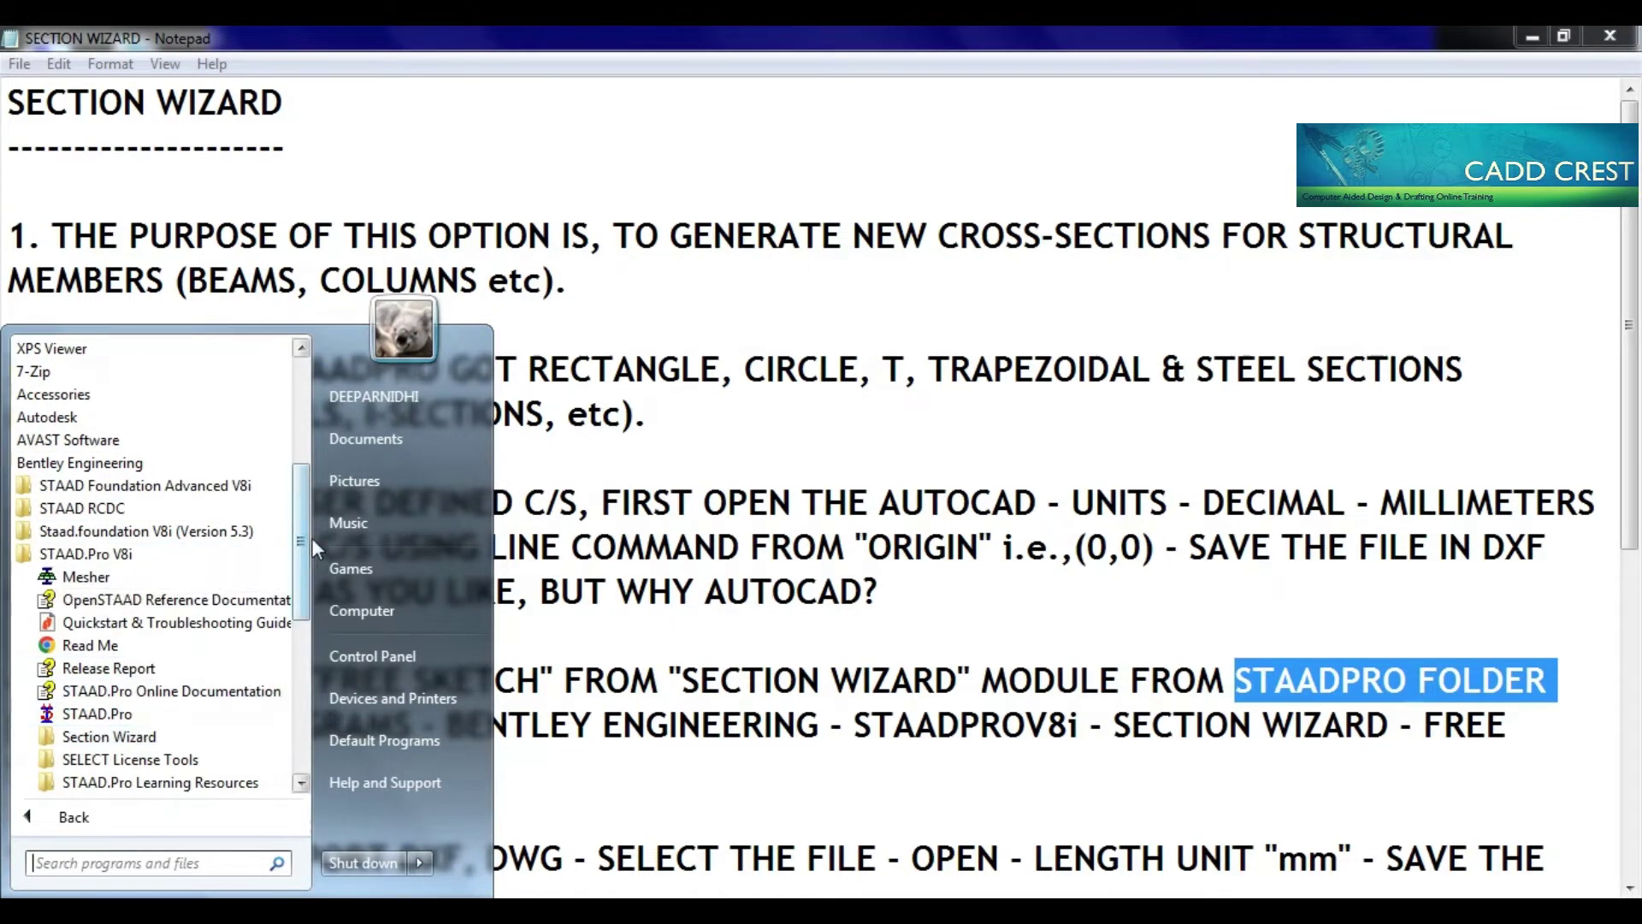
pyautogui.moveTo(305, 539); pyautogui.dragTo(301, 595)
pyautogui.click(163, 577)
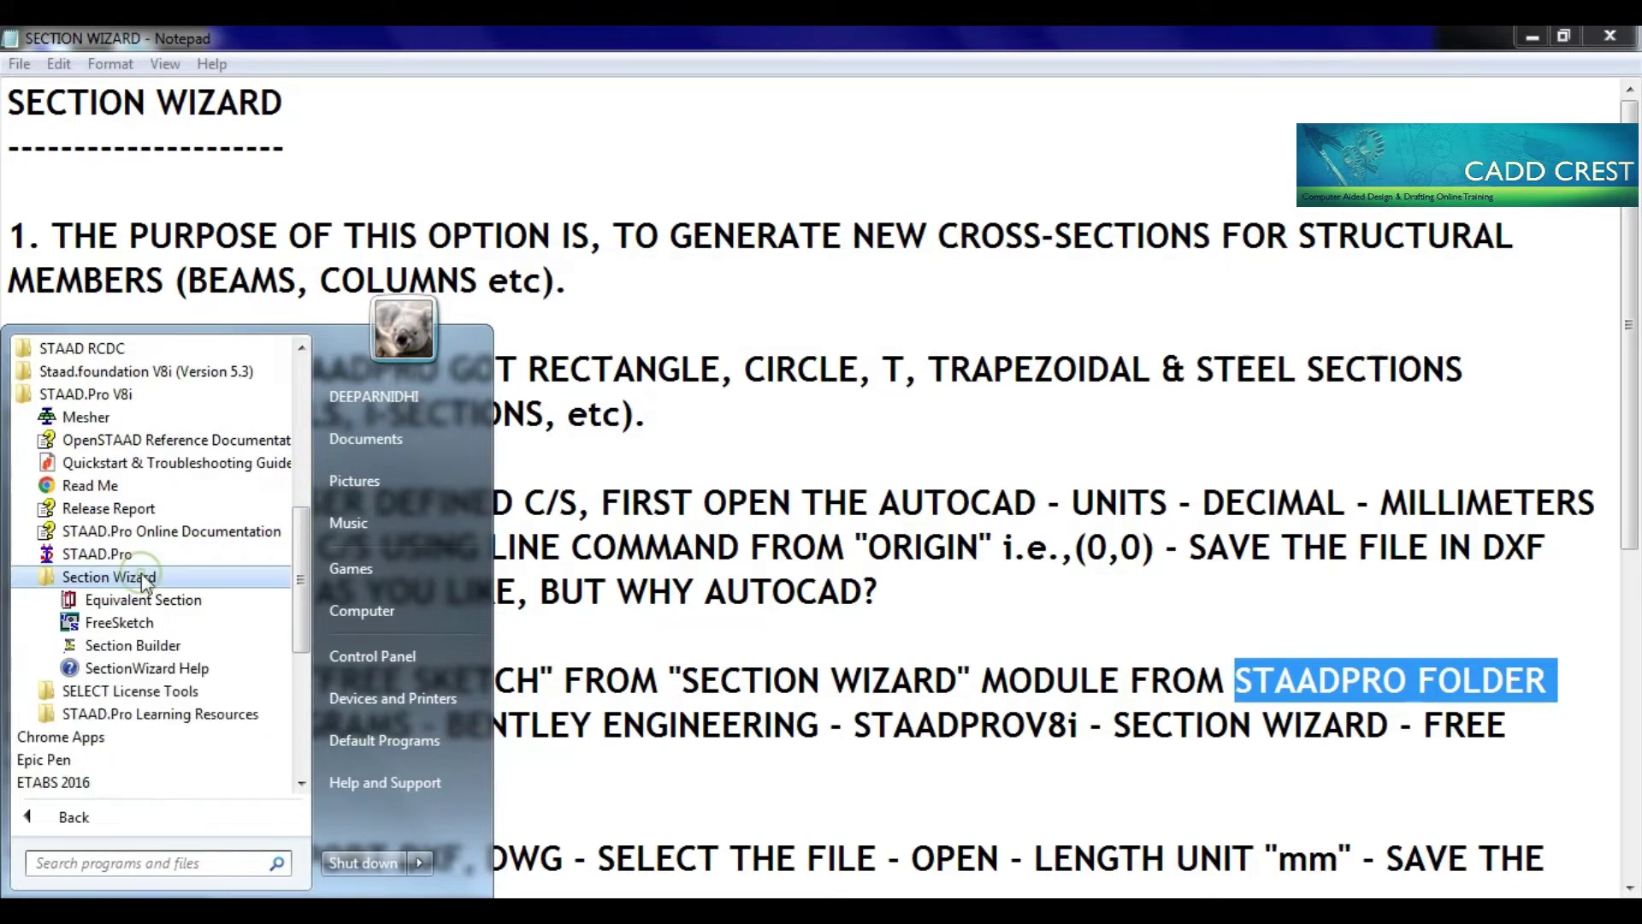
# Send FreeSketch to the desktop as a shortcut and minimize Notepad
pyautogui.rightClick(141, 633)
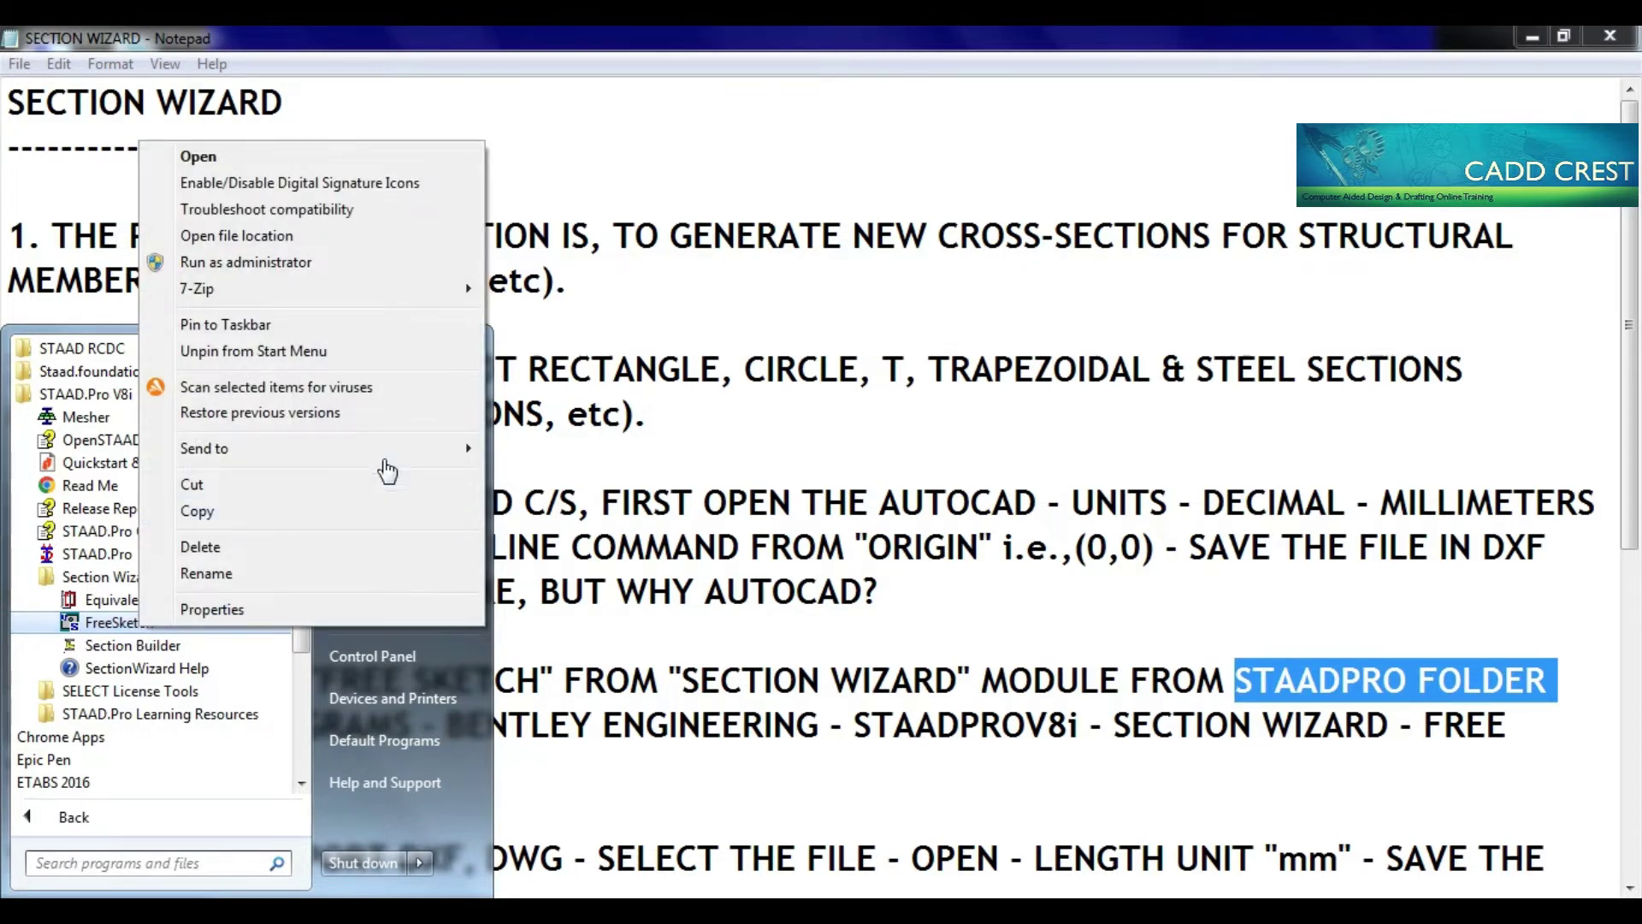
pyautogui.moveTo(385, 450)
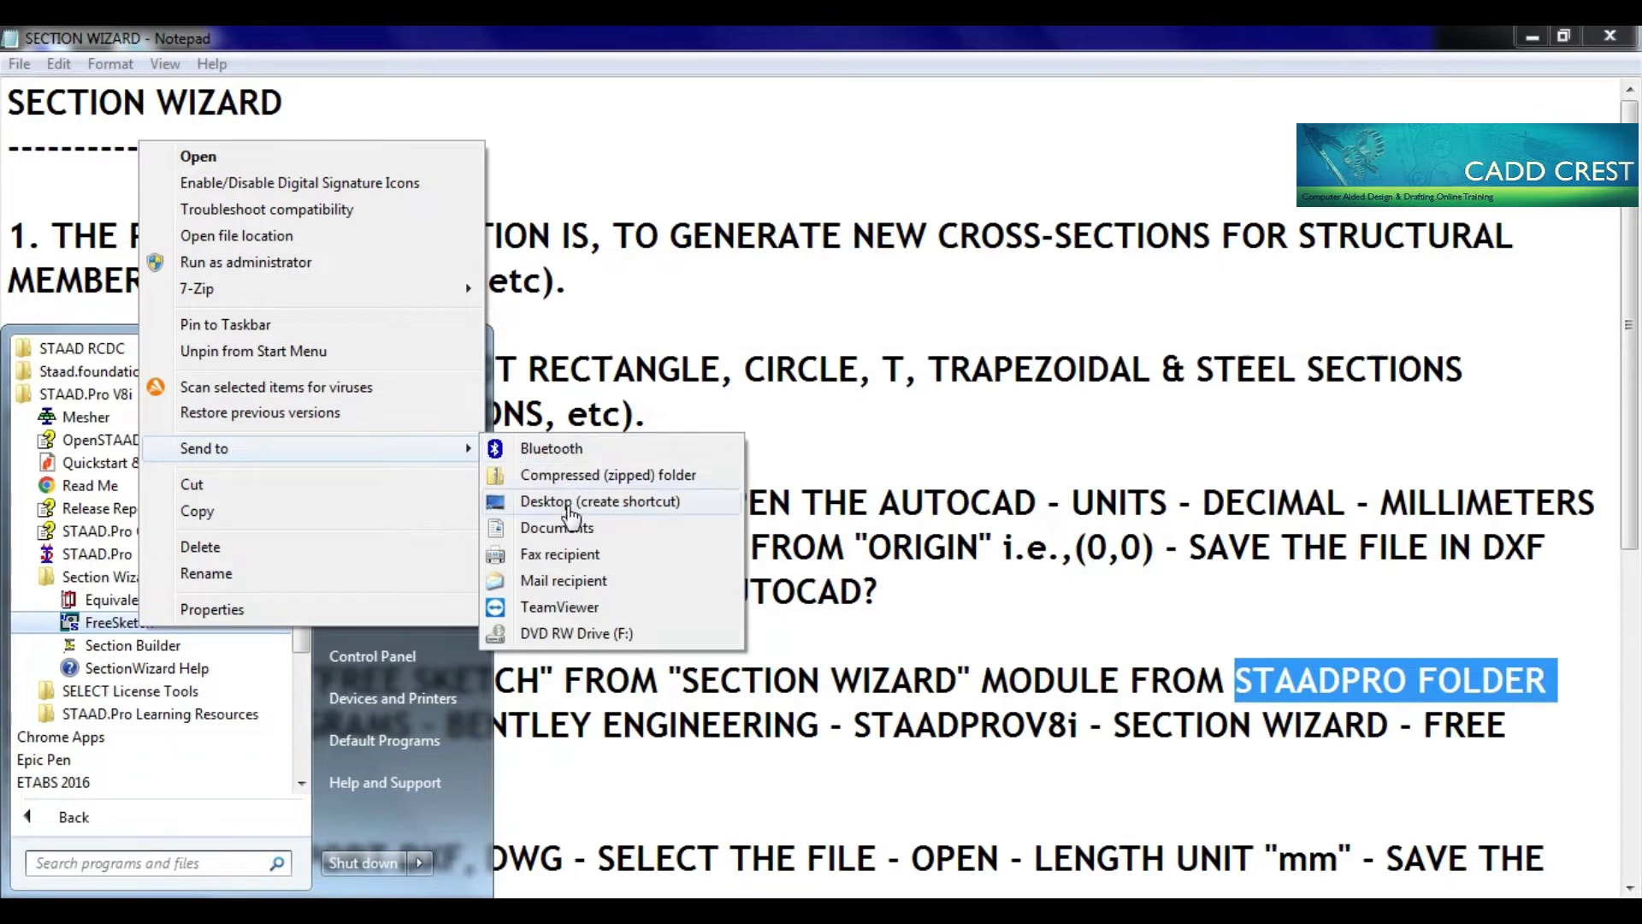
pyautogui.click(1532, 38)
pyautogui.click(1531, 38)
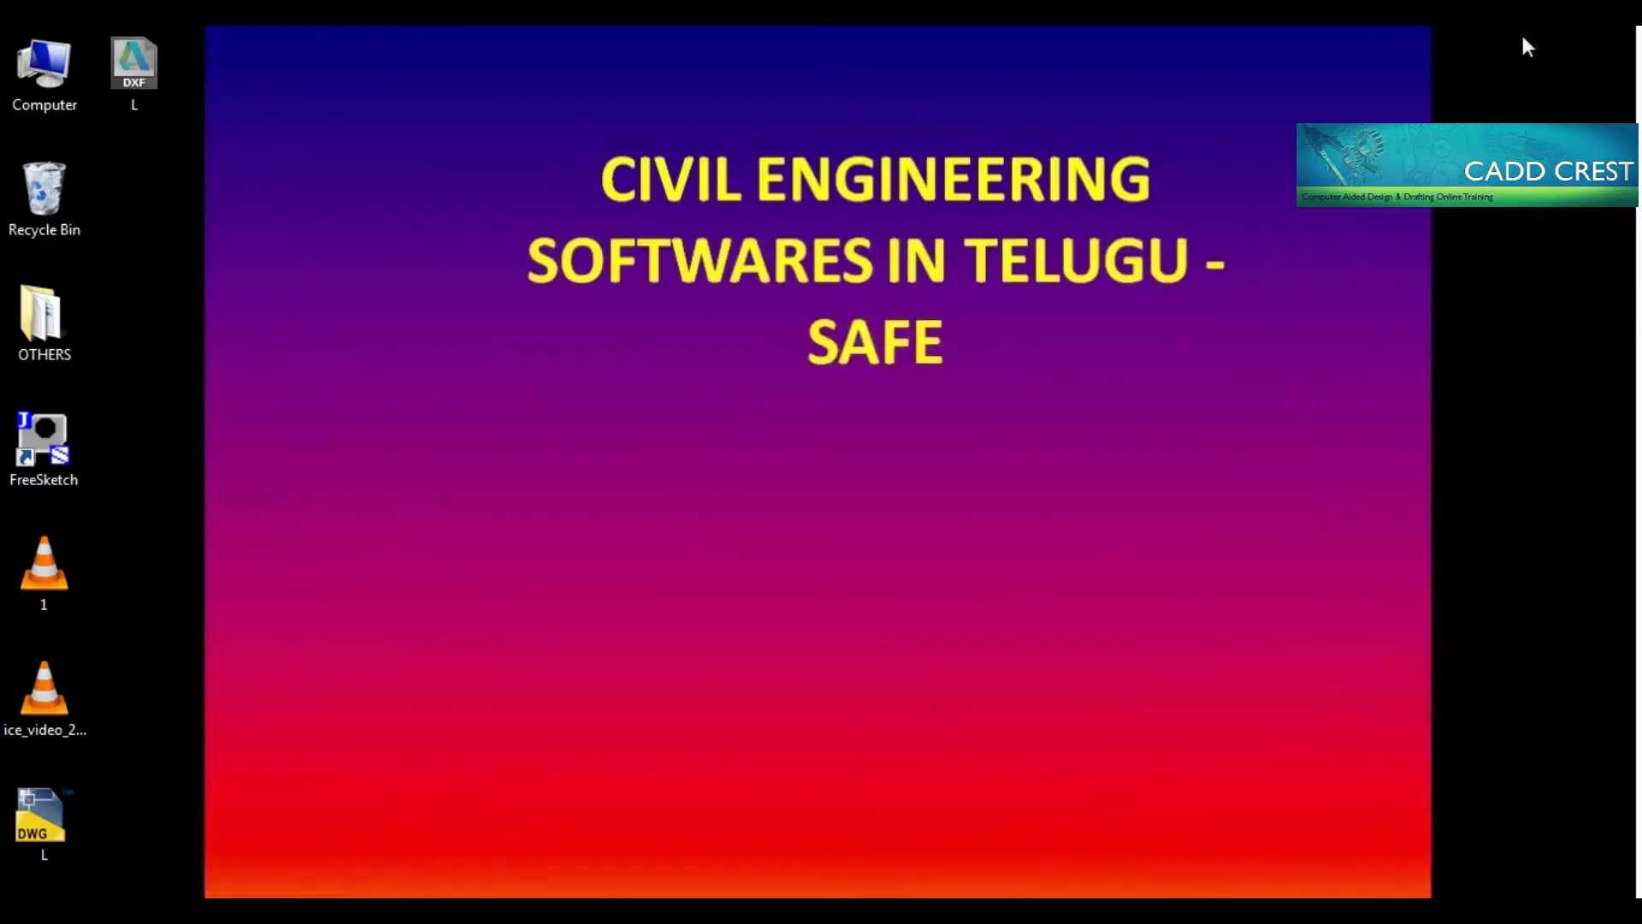
# Launch FreeSketch and import L.dxf with millimetres as the length unit
pyautogui.doubleClick(53, 451)
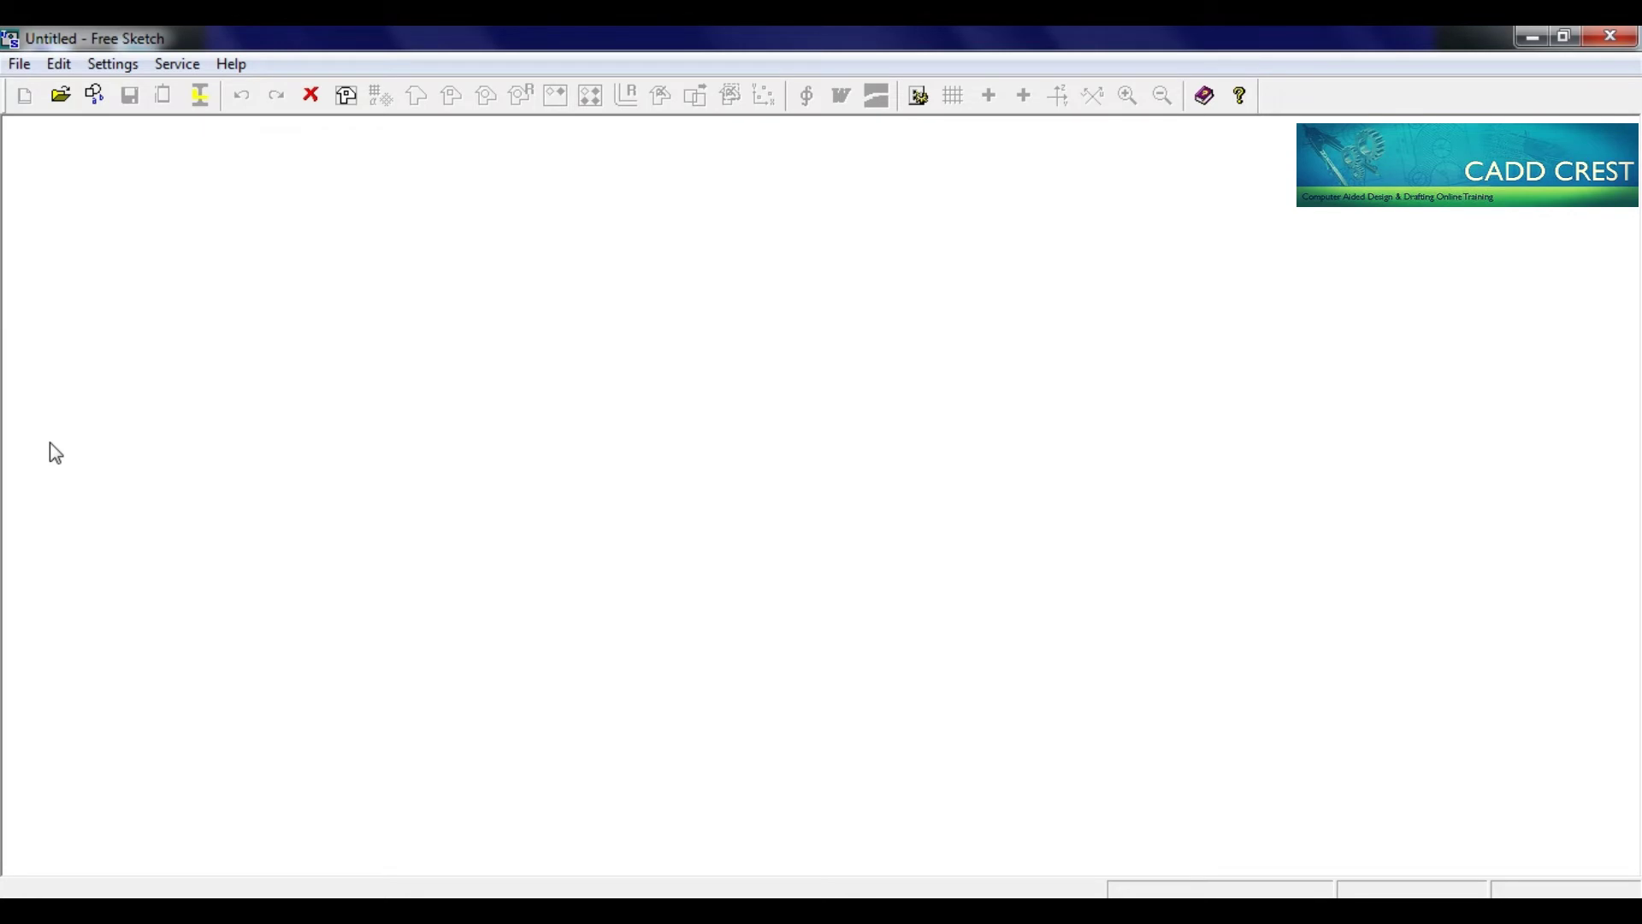
pyautogui.click(20, 67)
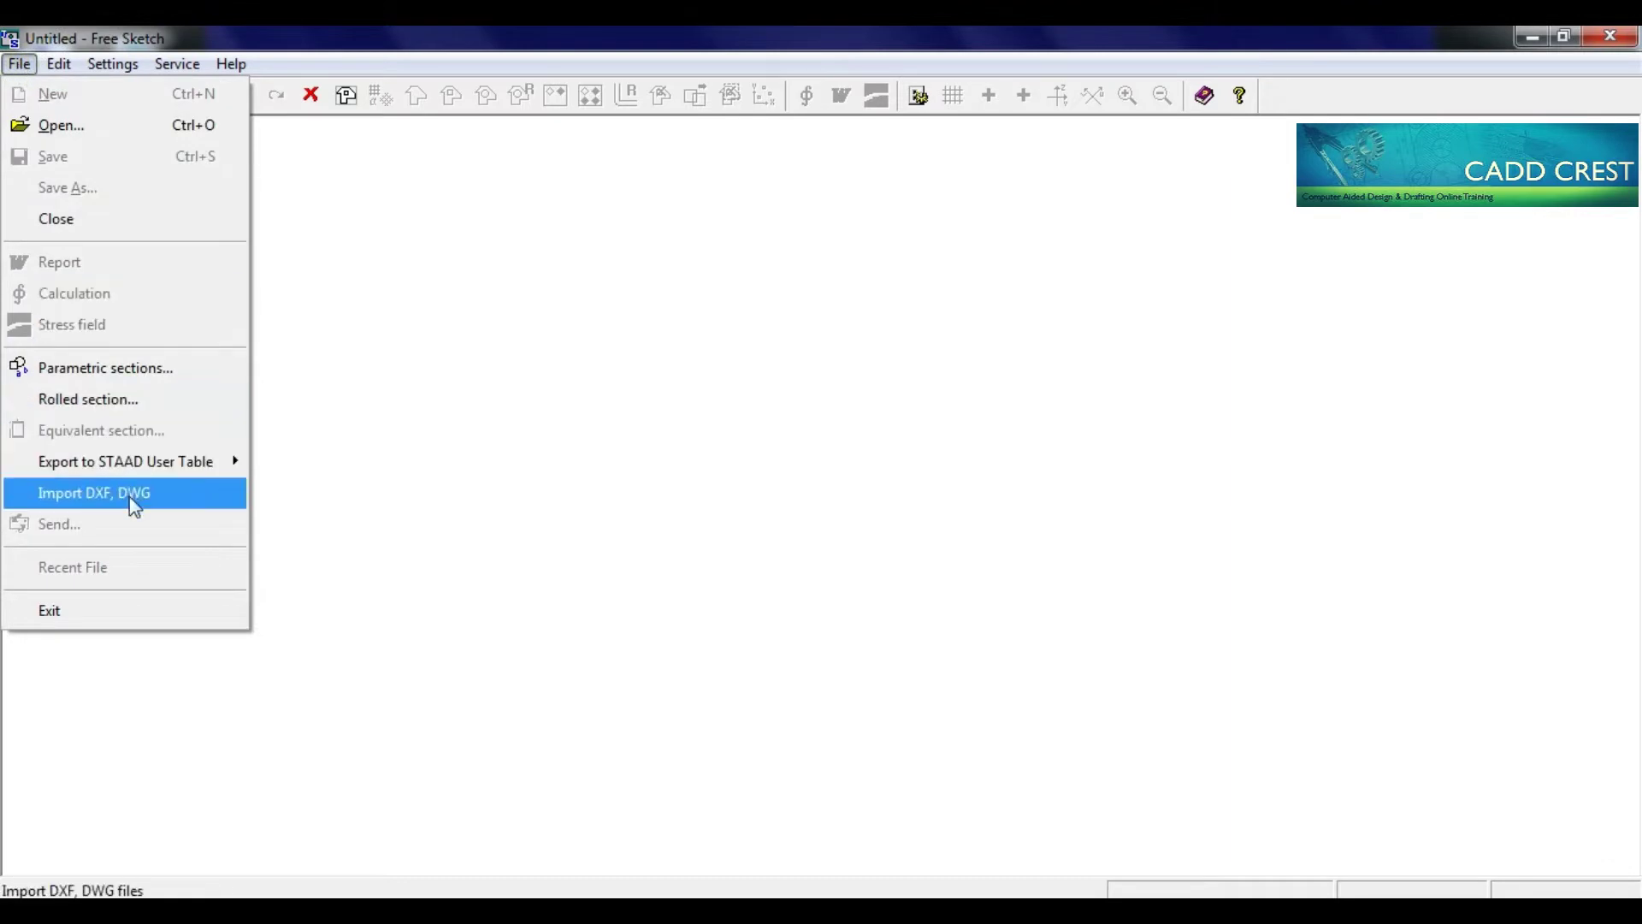
pyautogui.click(179, 493)
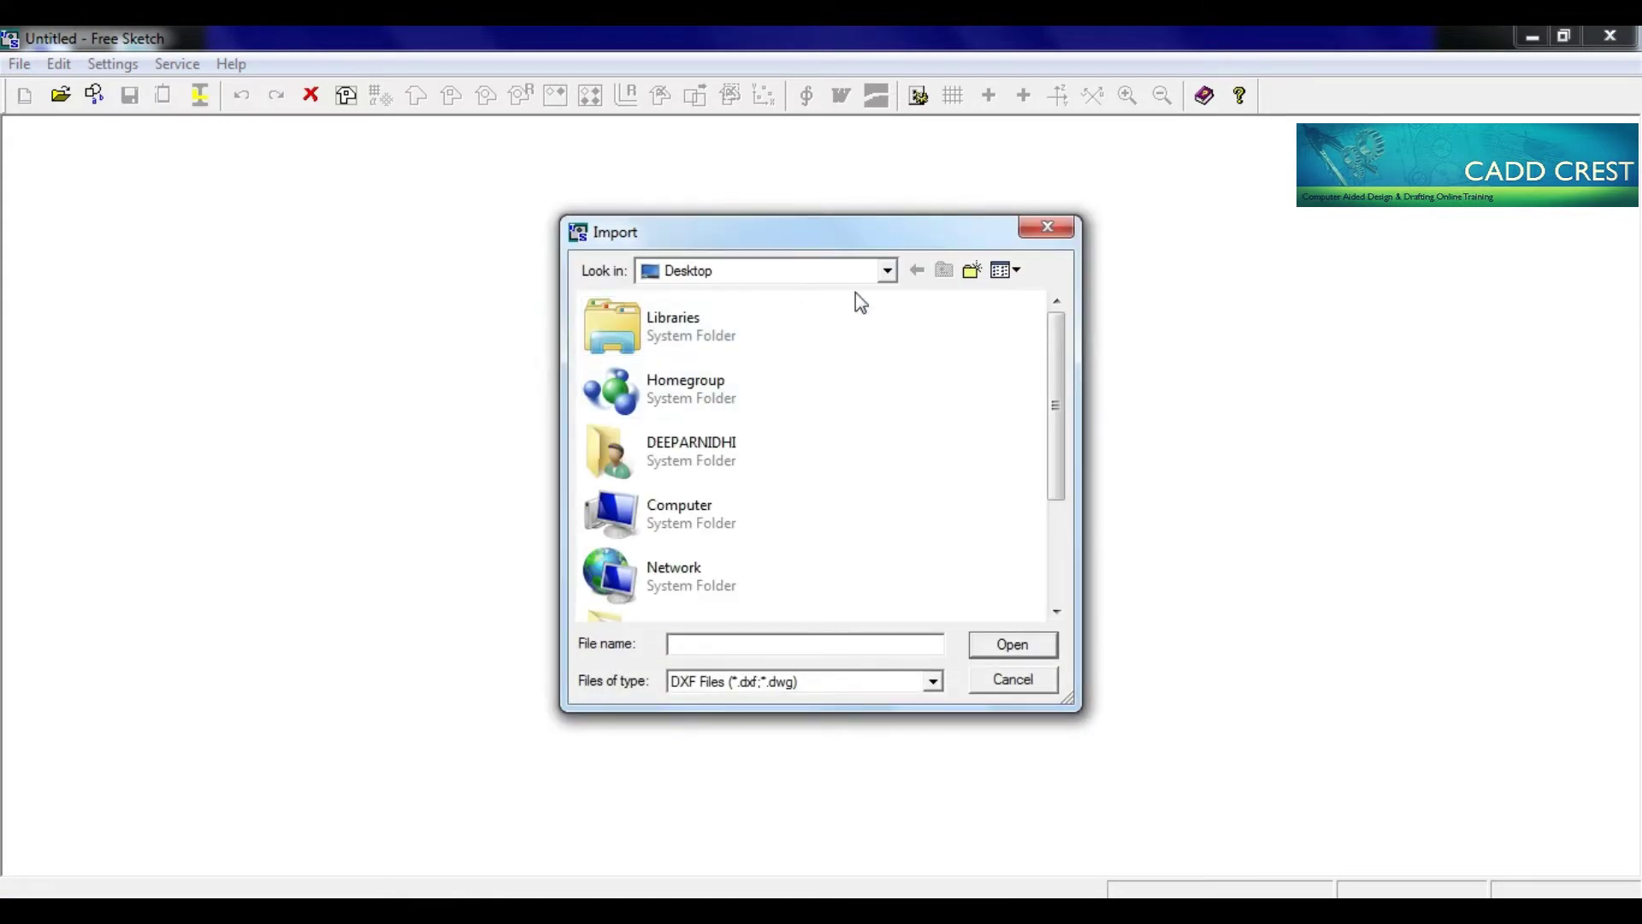
pyautogui.moveTo(1061, 370); pyautogui.dragTo(1059, 470)
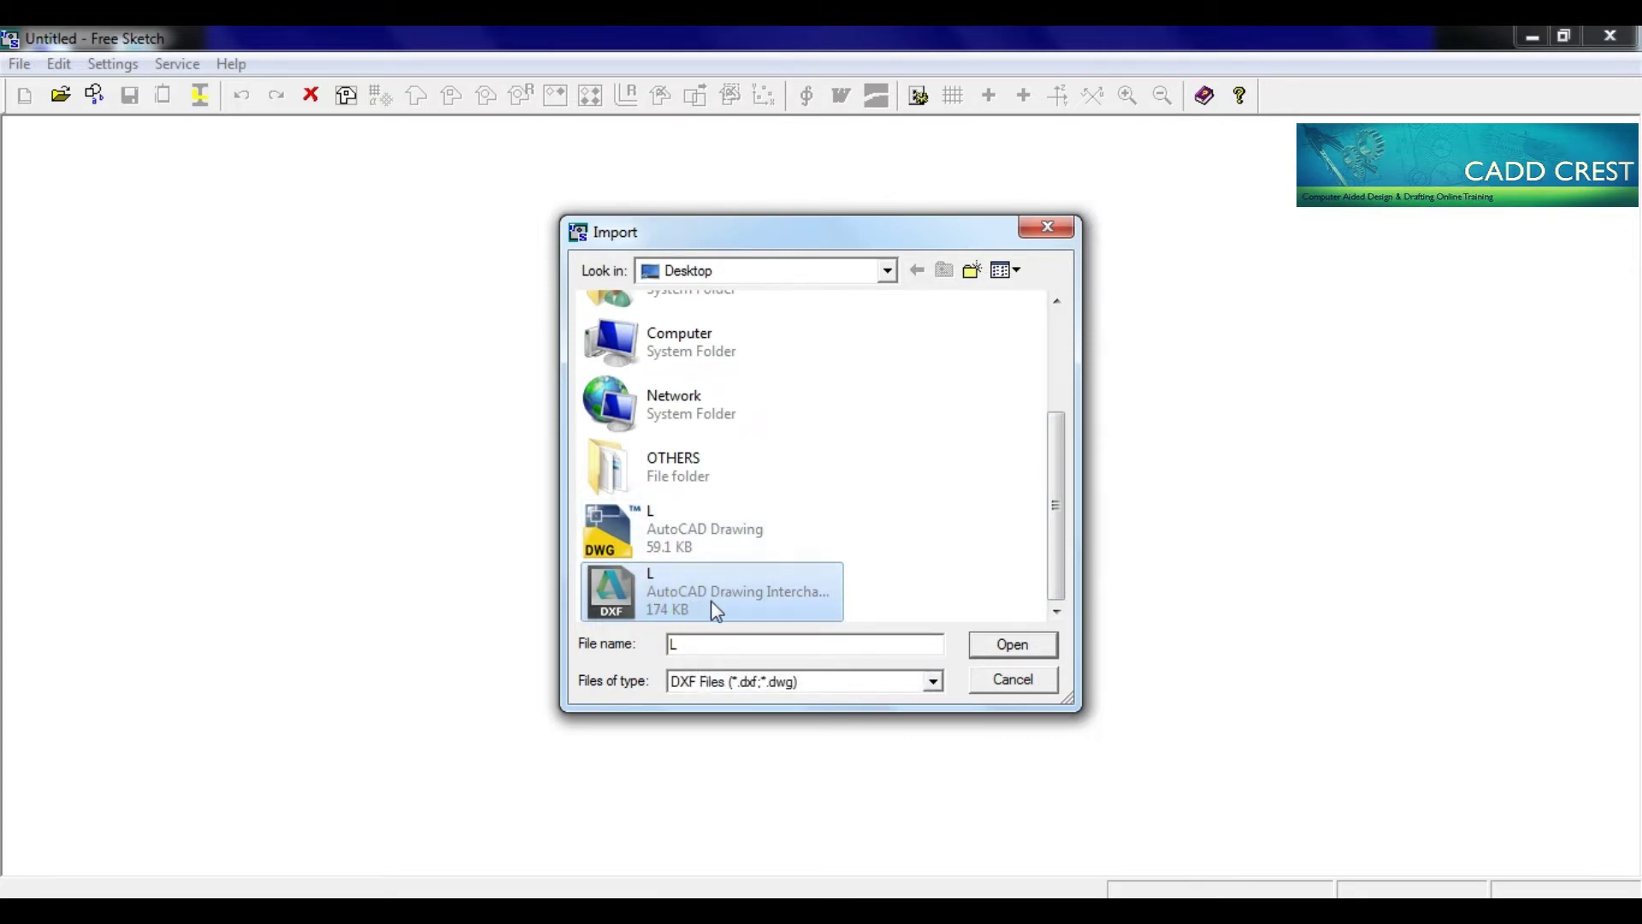
pyautogui.click(1048, 645)
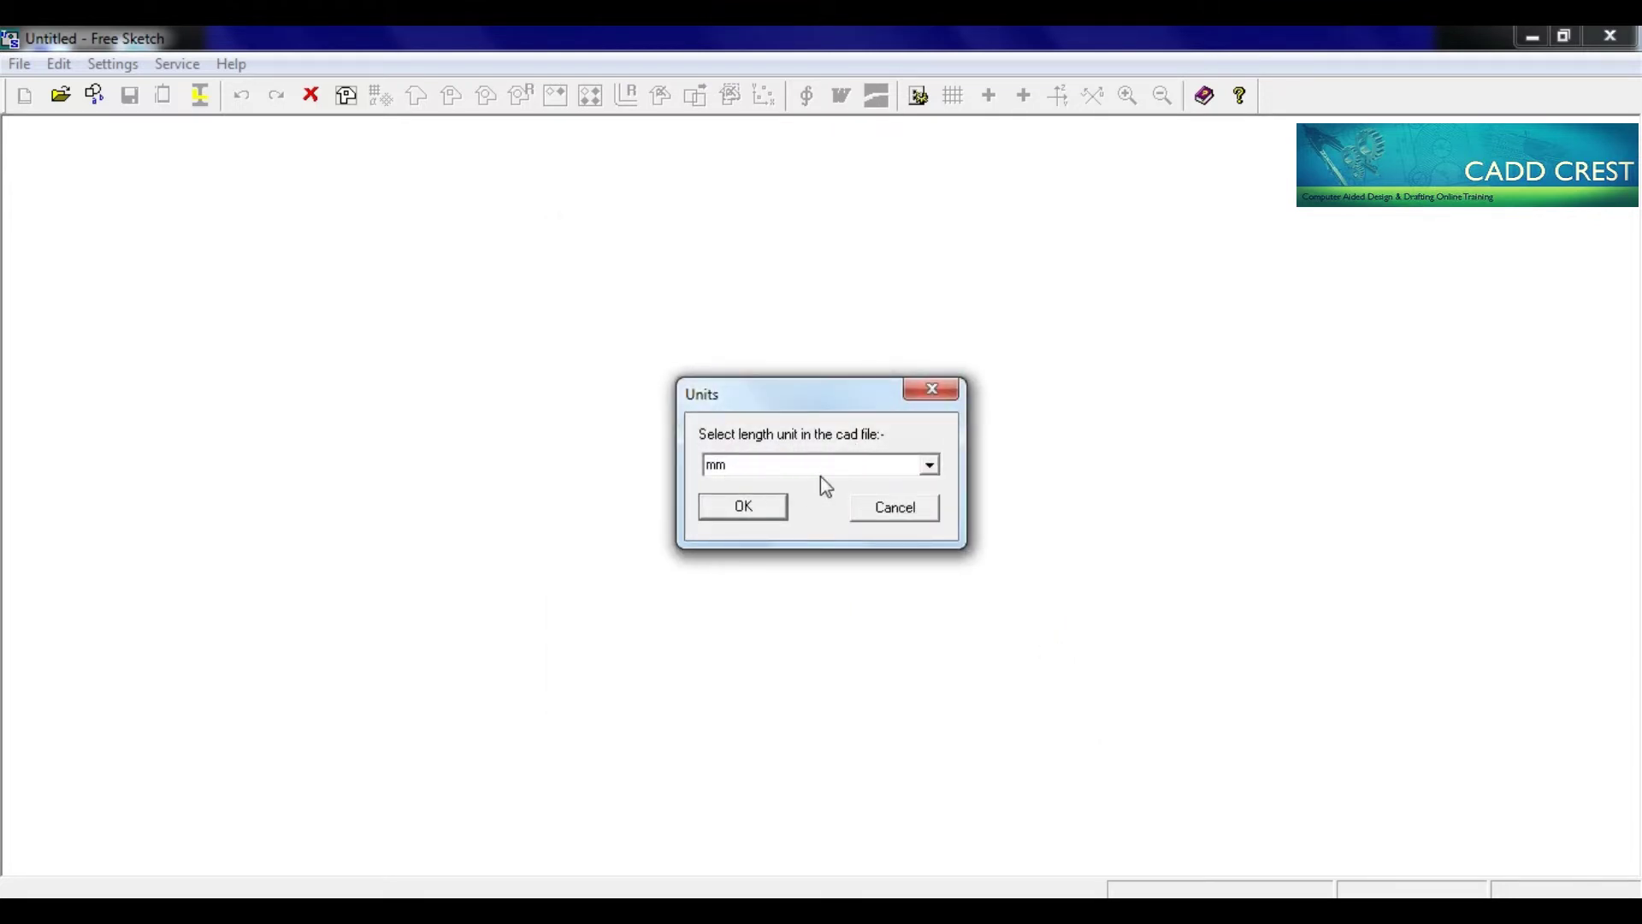
pyautogui.click(744, 507)
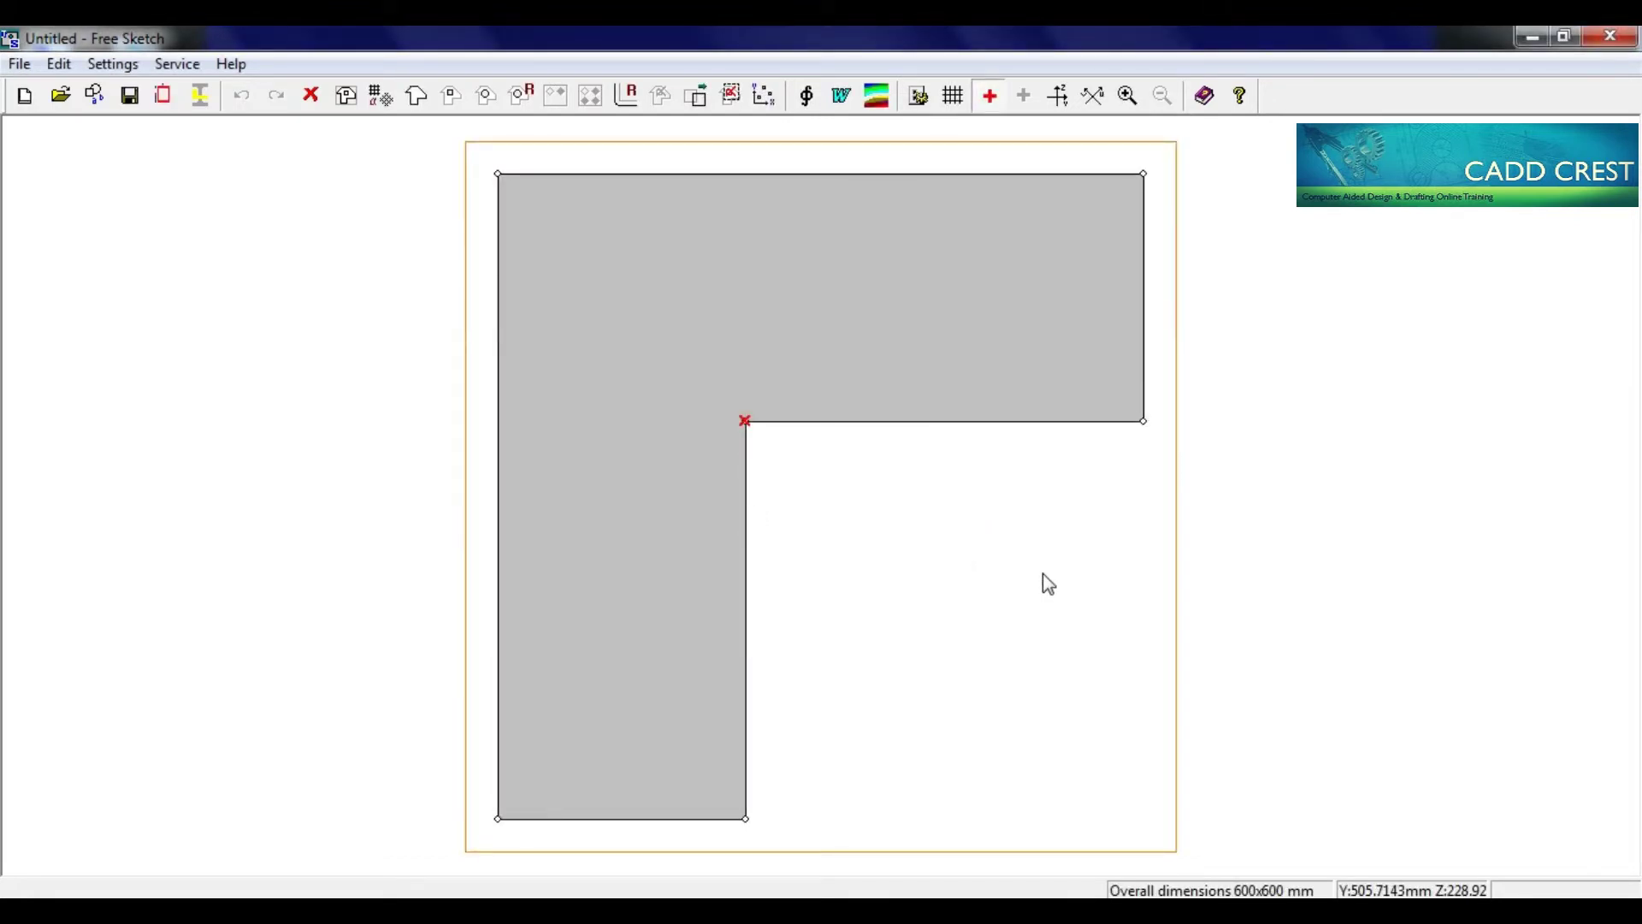
# Restore the notes, move down to steps 5–7 and highlight FILE MENU in step 5
pyautogui.click(909, 911)
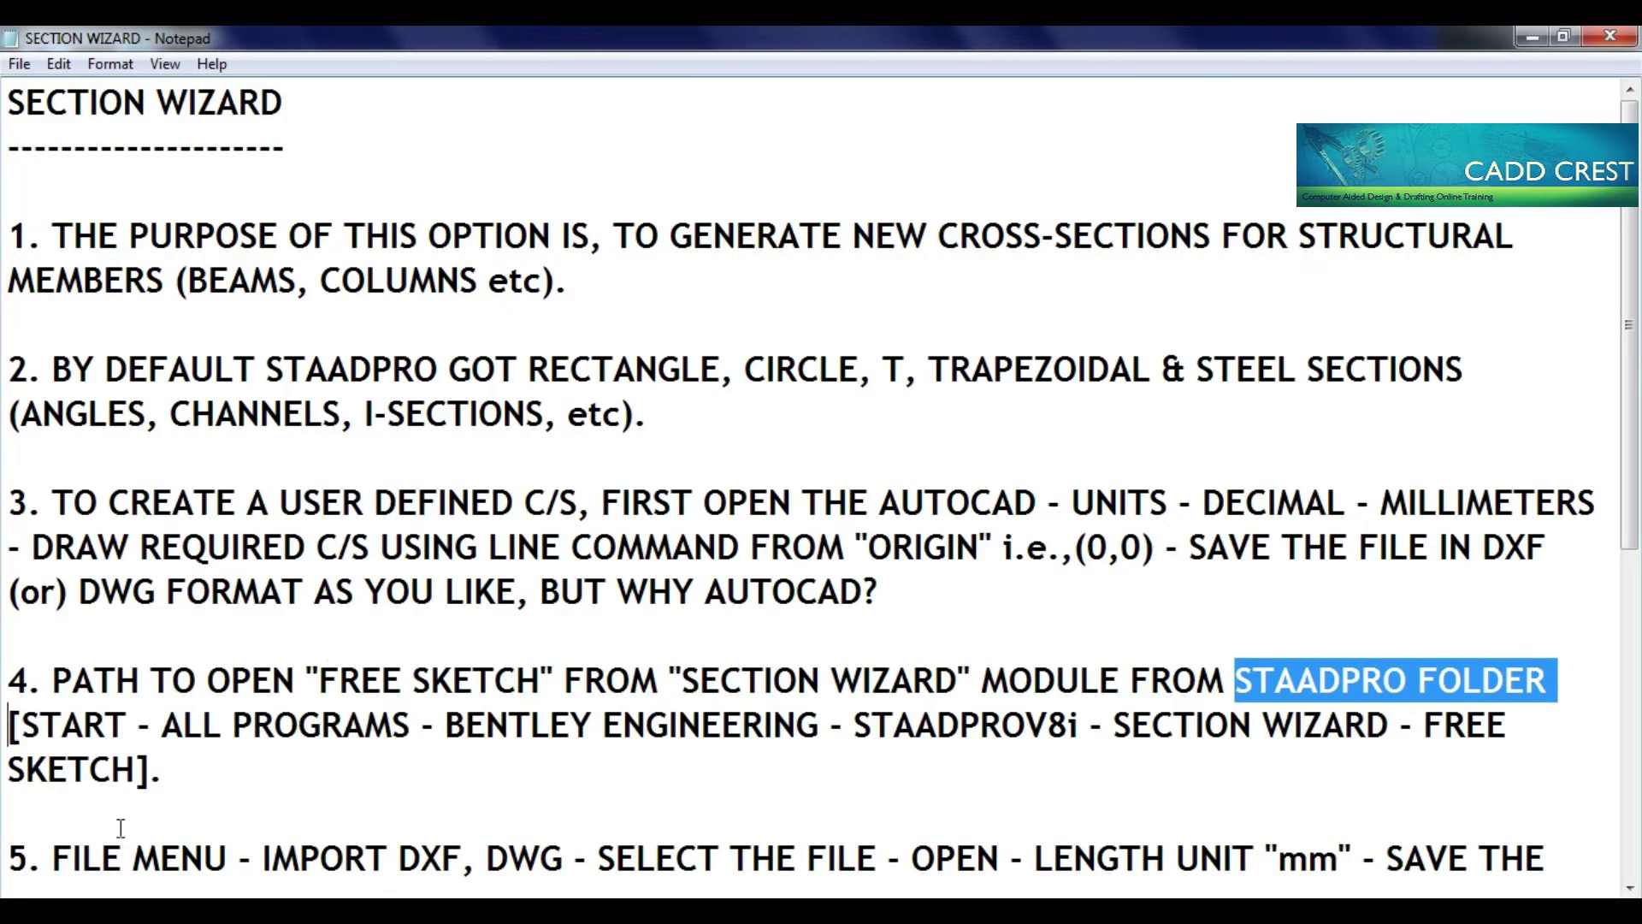
pyautogui.click(61, 848)
pyautogui.press('Down')
pyautogui.press('Down')
pyautogui.press('Down')
pyautogui.press('Down')
pyautogui.press('Down')
pyautogui.press('Down')
pyautogui.press('Down')
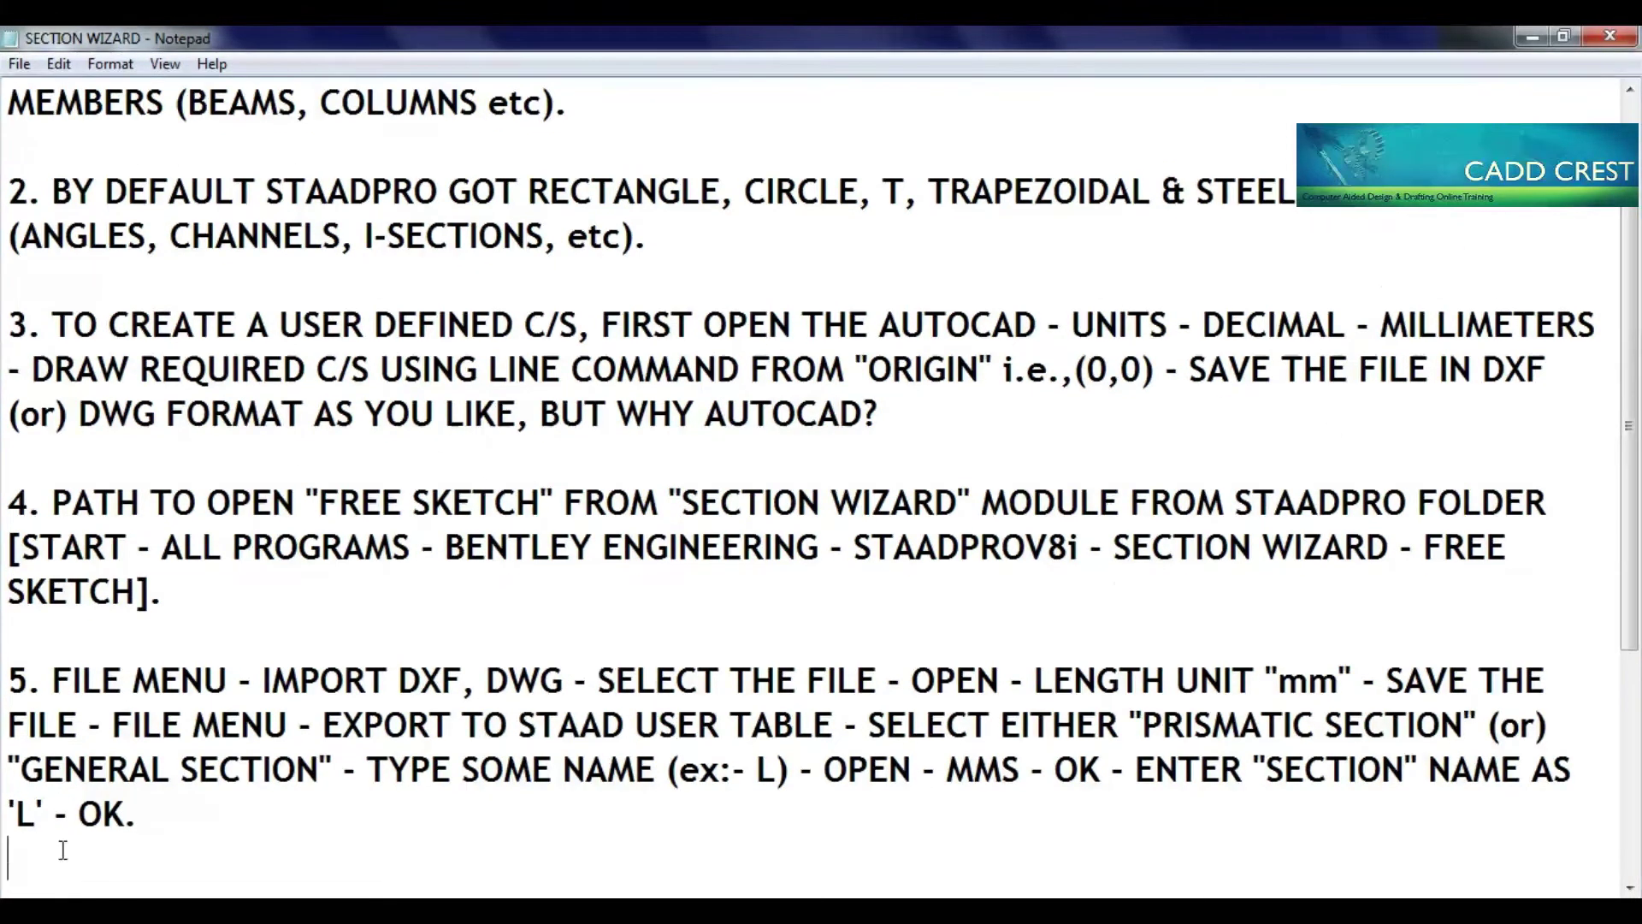
pyautogui.press('Down')
pyautogui.press('Down')
pyautogui.press('Down')
pyautogui.press('Down')
pyautogui.press('Down')
pyautogui.press('Down')
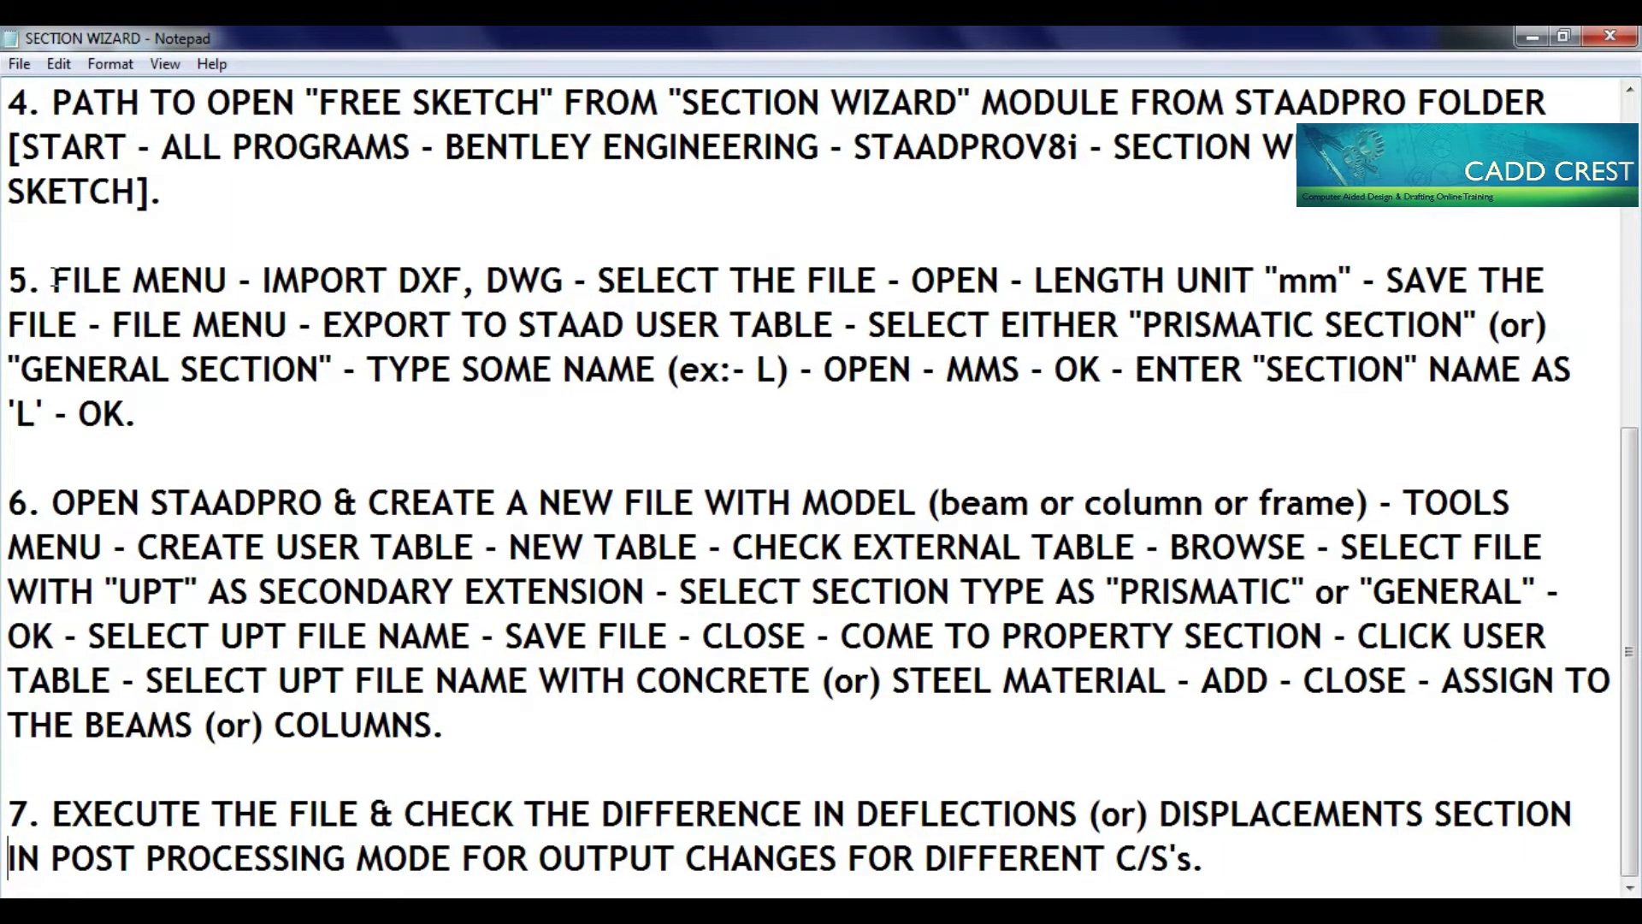
pyautogui.moveTo(54, 279); pyautogui.dragTo(223, 285)
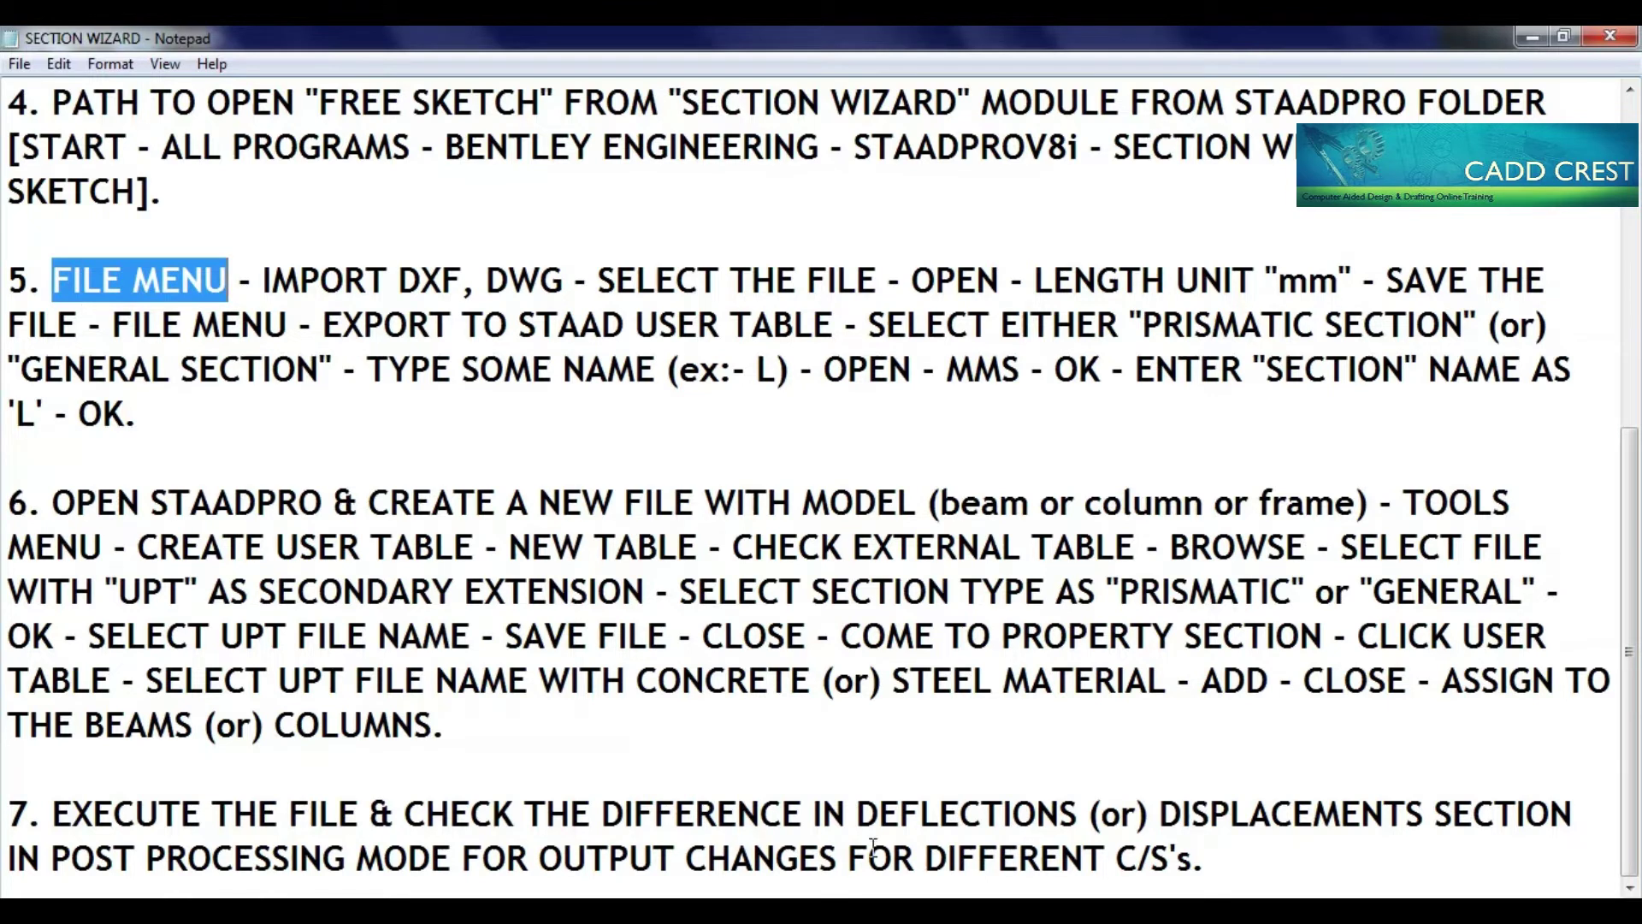
# Save the imported L-section in FreeSketch, then return to the notes
pyautogui.hotkey('alt', 'Tab')
pyautogui.click(19, 63)
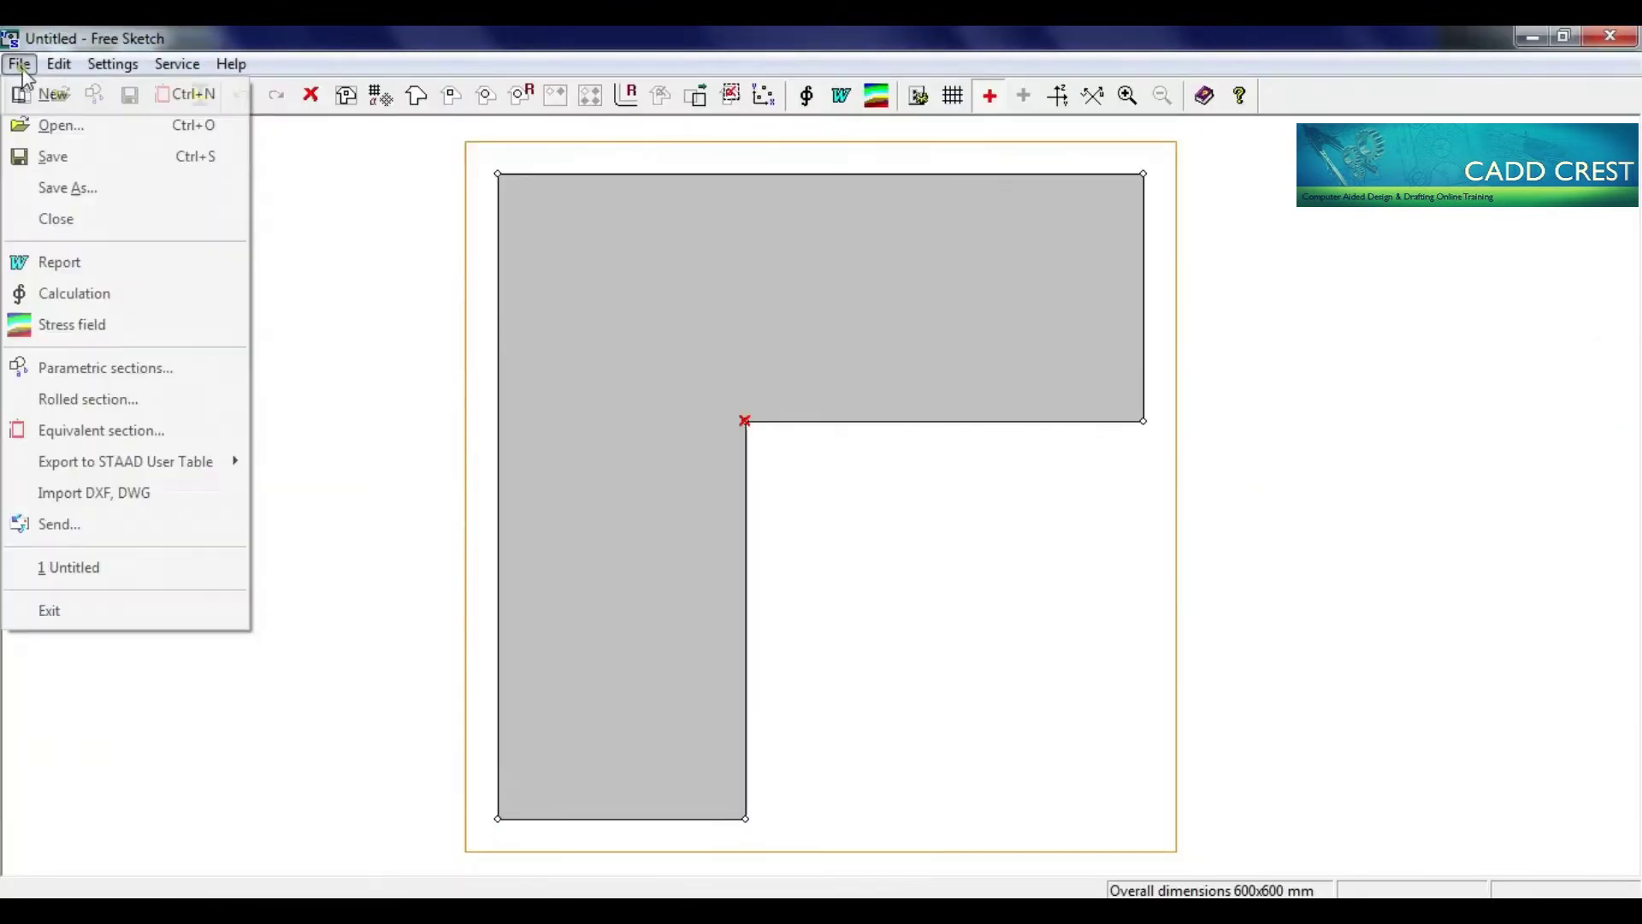
pyautogui.click(53, 159)
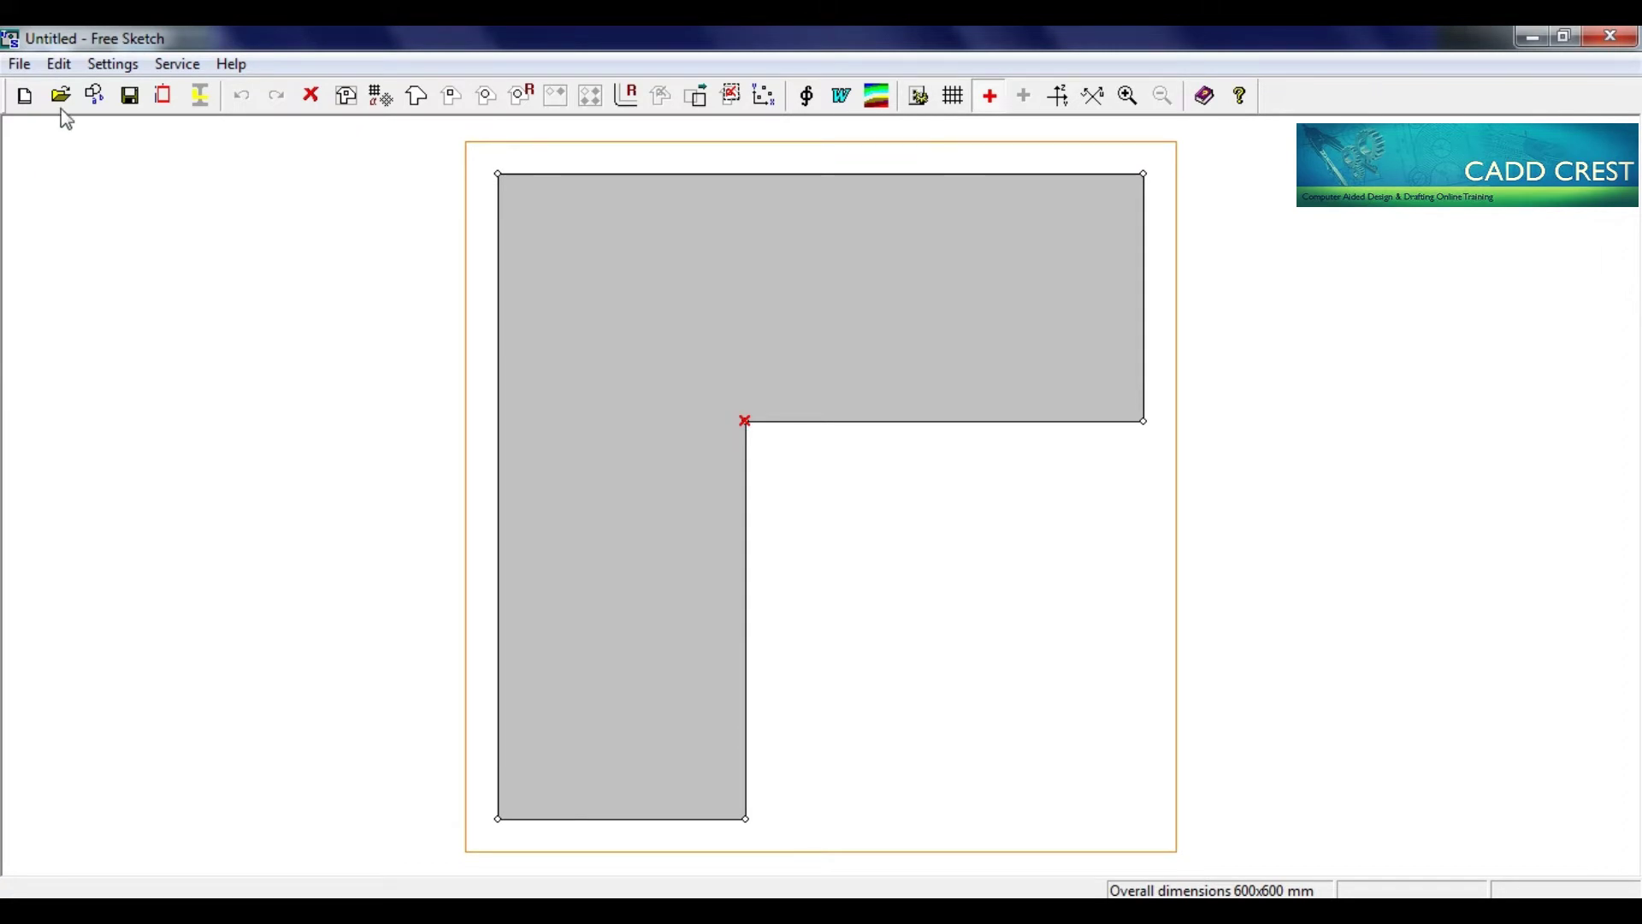
pyautogui.hotkey('alt', 'Tab')
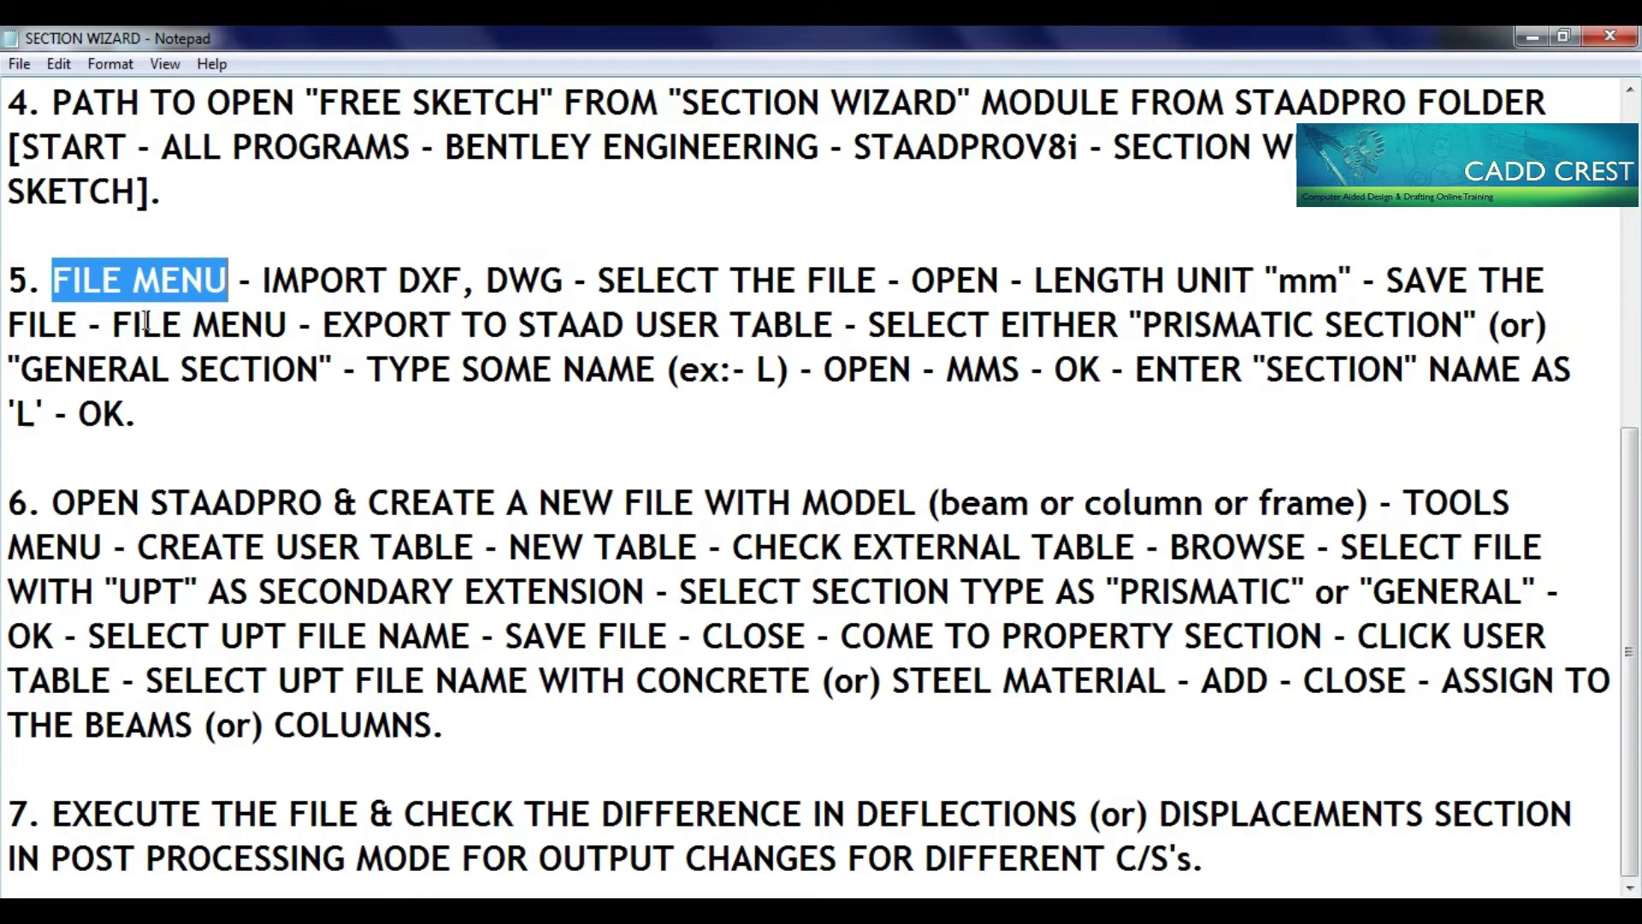
# Highlight FILE MENU, PRISMATIC SECTION and GENERAL SECTION in step 5
pyautogui.moveTo(113, 325); pyautogui.dragTo(300, 325)
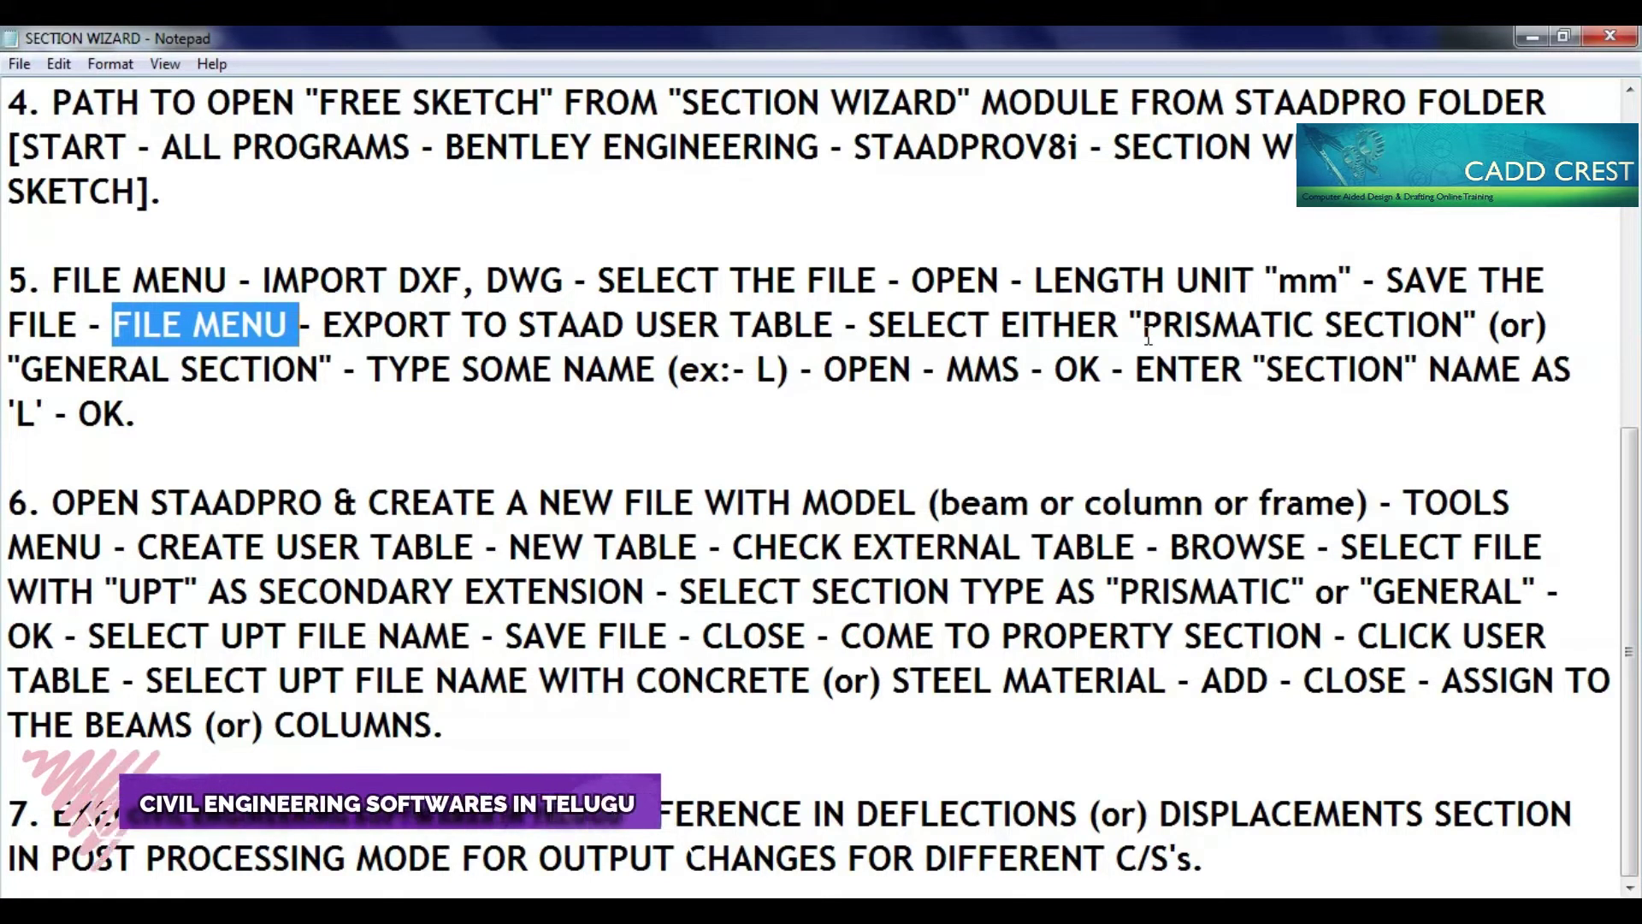
pyautogui.moveTo(1143, 326); pyautogui.dragTo(1447, 327)
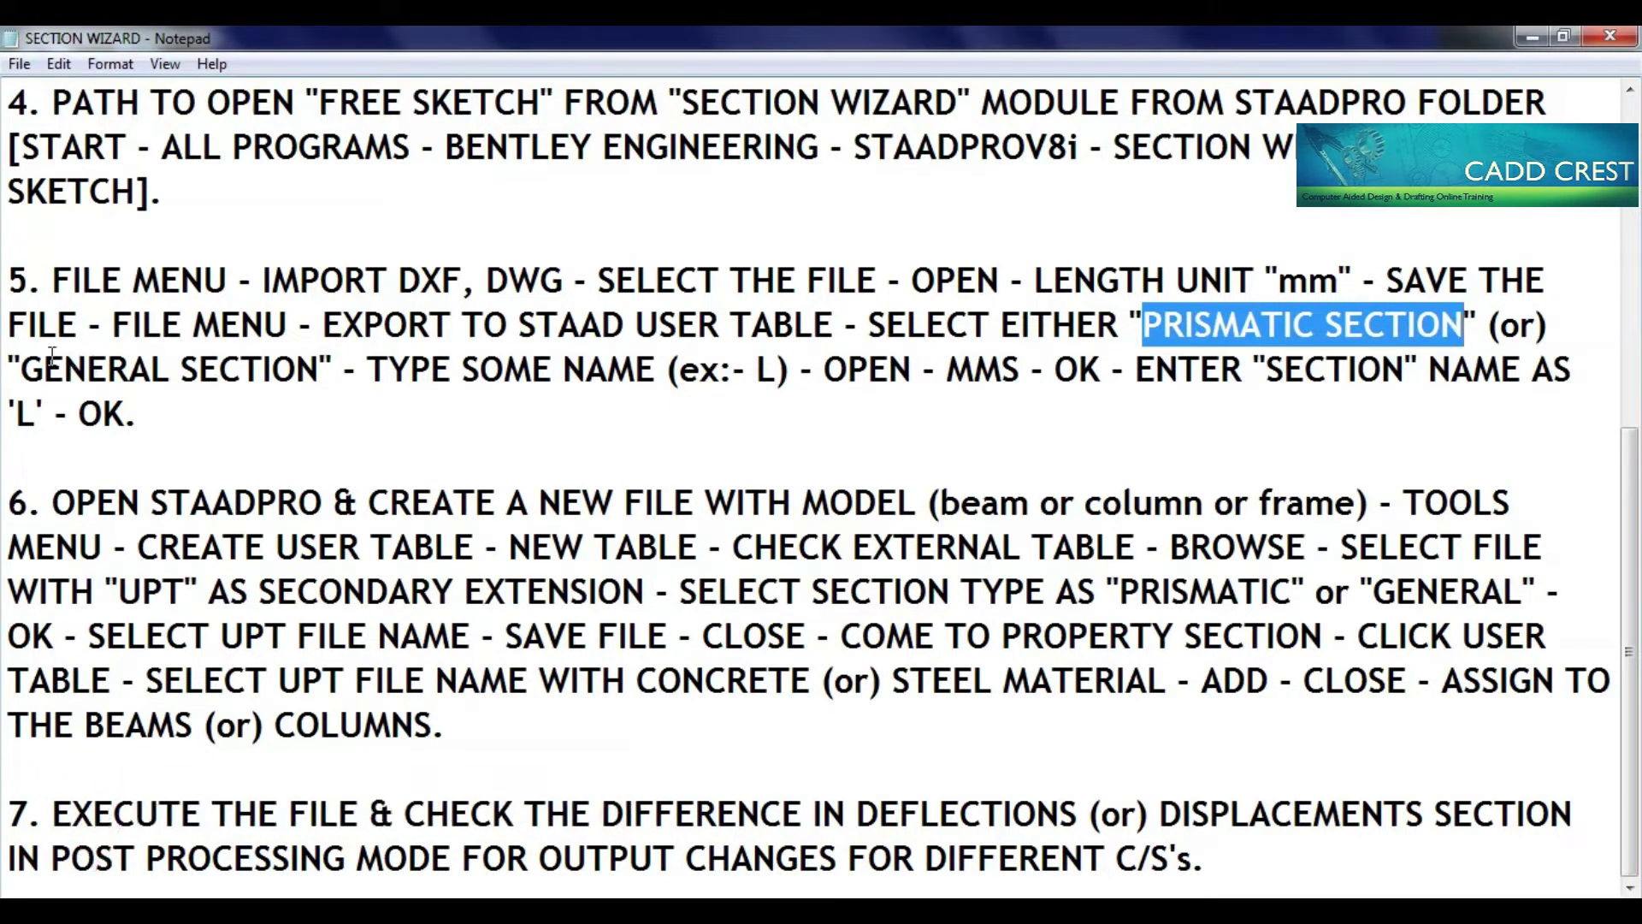
pyautogui.moveTo(20, 369); pyautogui.dragTo(313, 392)
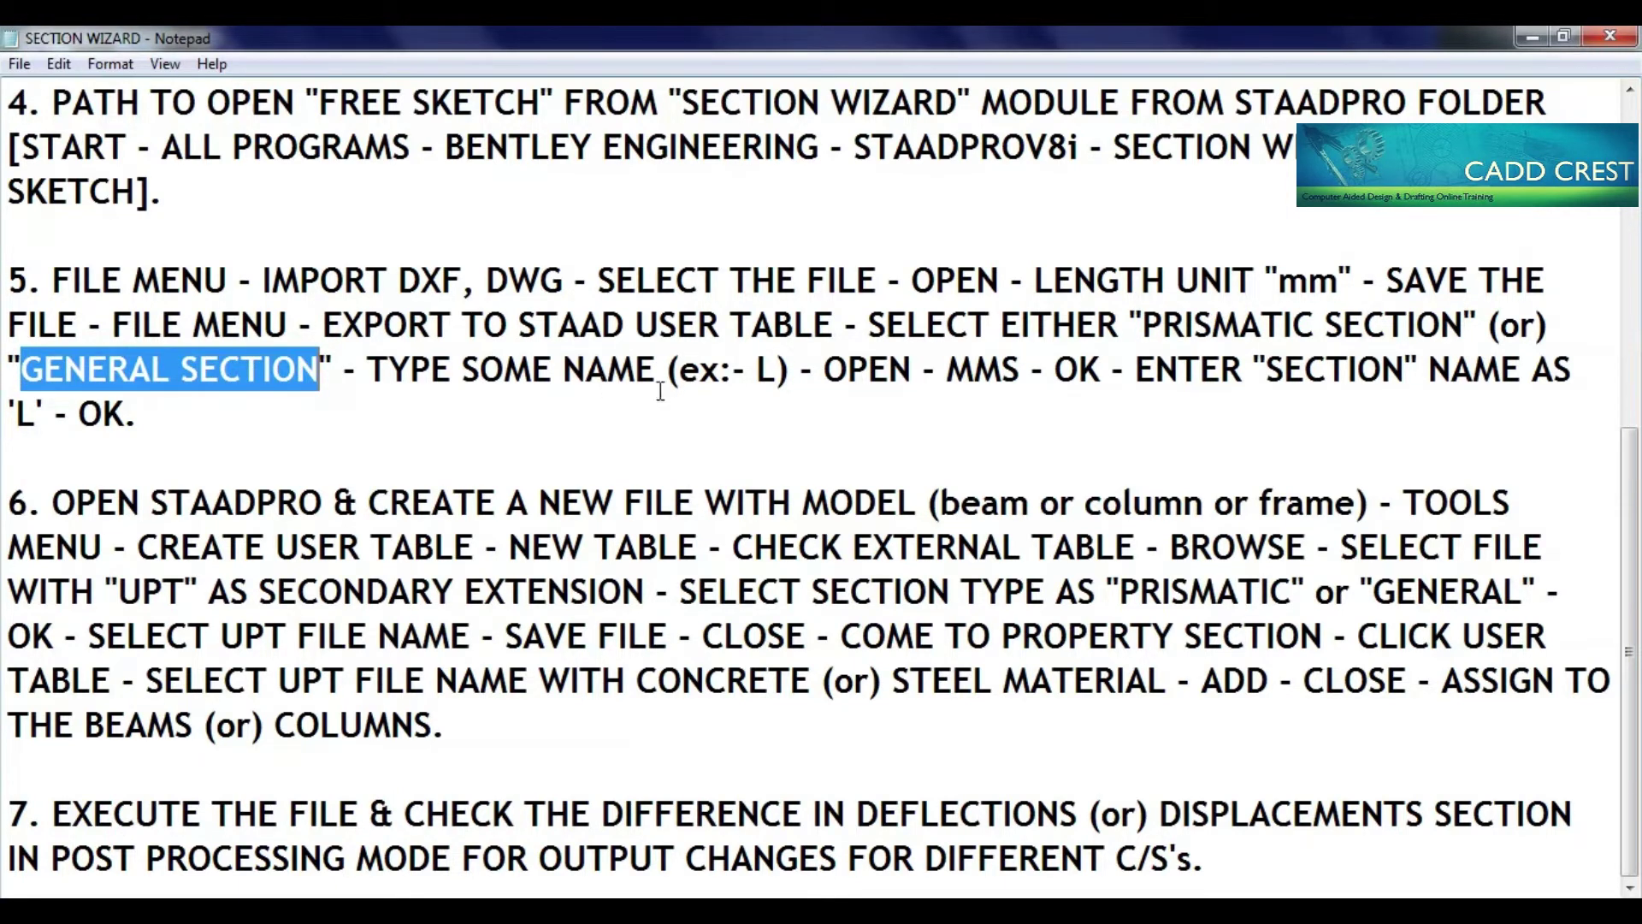
# Highlight the section name L, OPEN, OK and the section-name instruction, then minimize the notes
pyautogui.click(758, 368)
pyautogui.moveTo(758, 368); pyautogui.dragTo(774, 369)
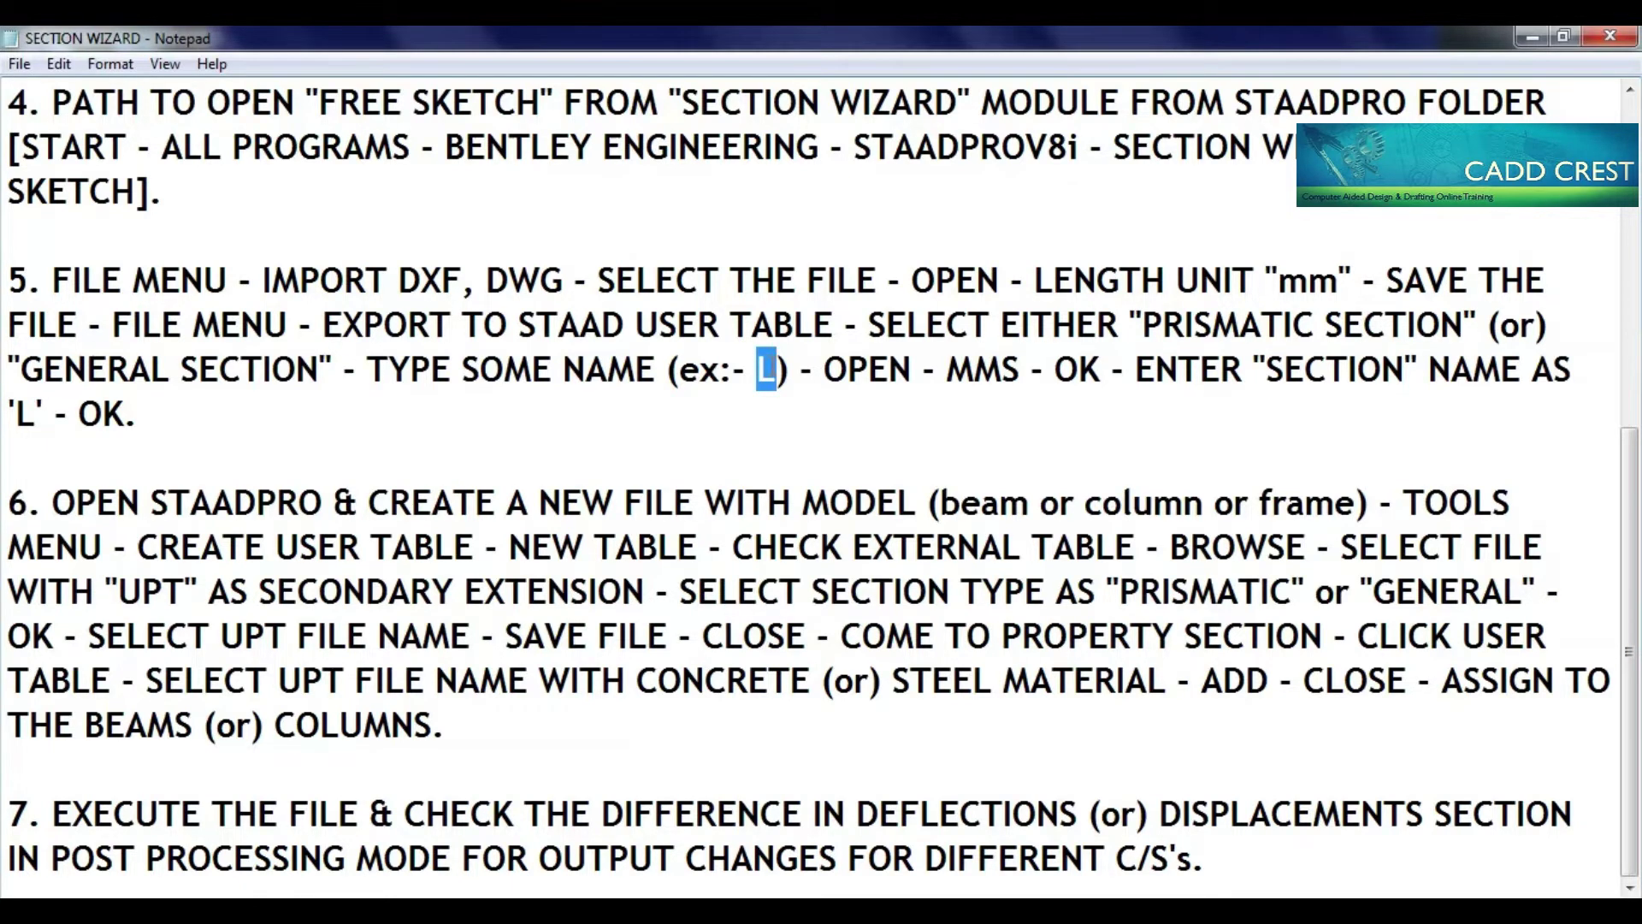
pyautogui.click(767, 370)
pyautogui.moveTo(824, 369); pyautogui.dragTo(948, 361)
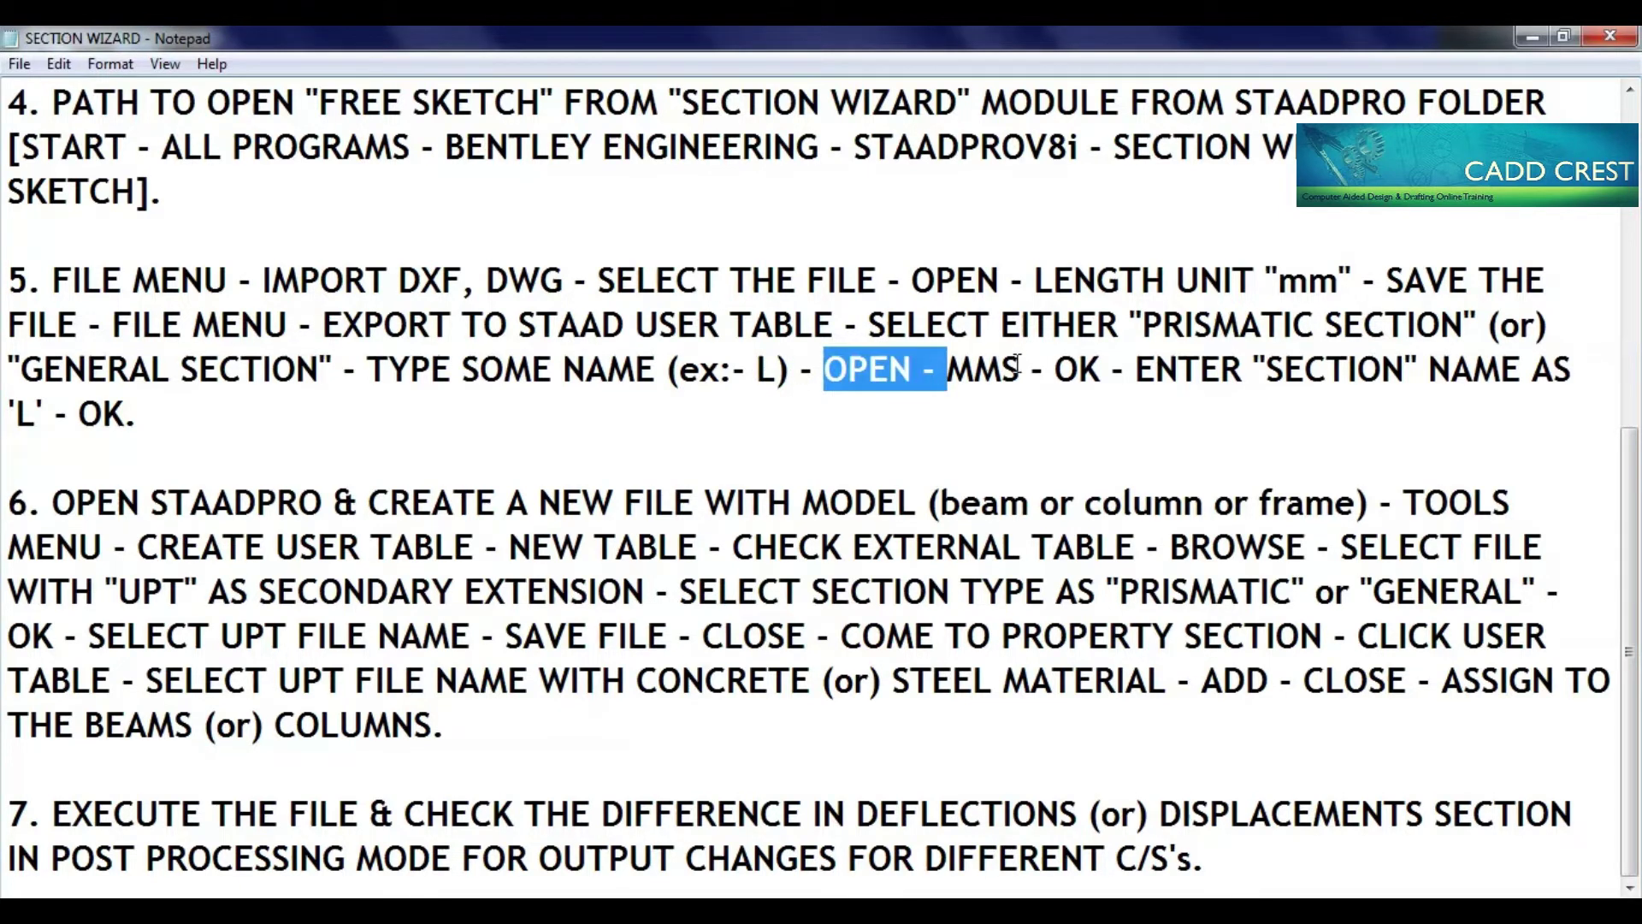
pyautogui.moveTo(1077, 370); pyautogui.dragTo(1102, 369)
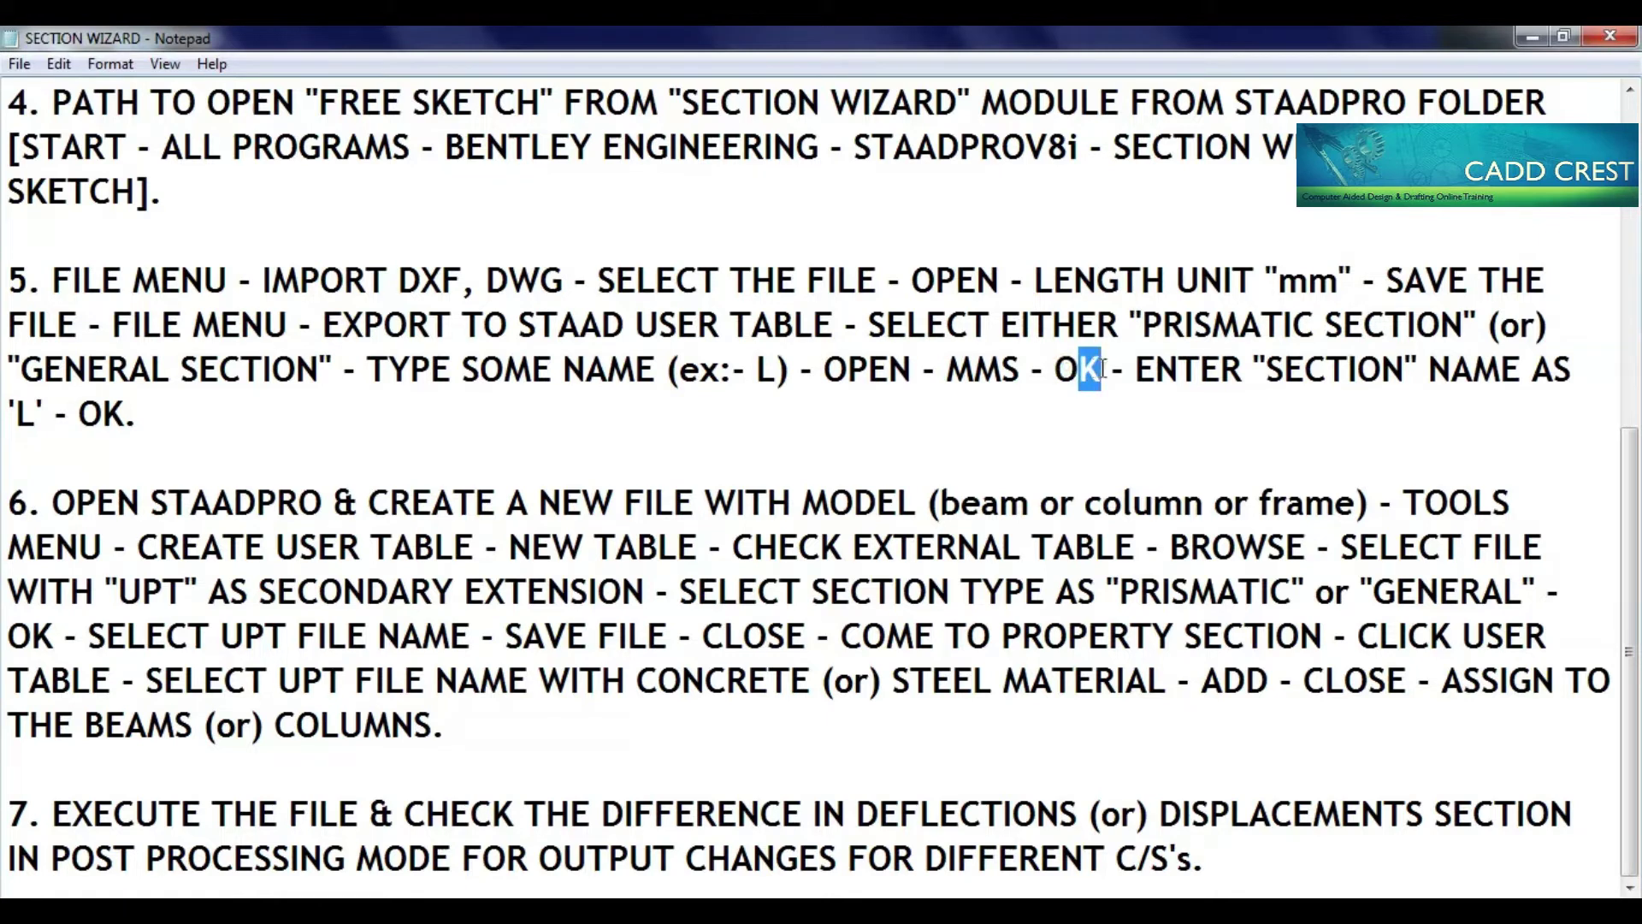
pyautogui.moveTo(1266, 369); pyautogui.dragTo(1573, 370)
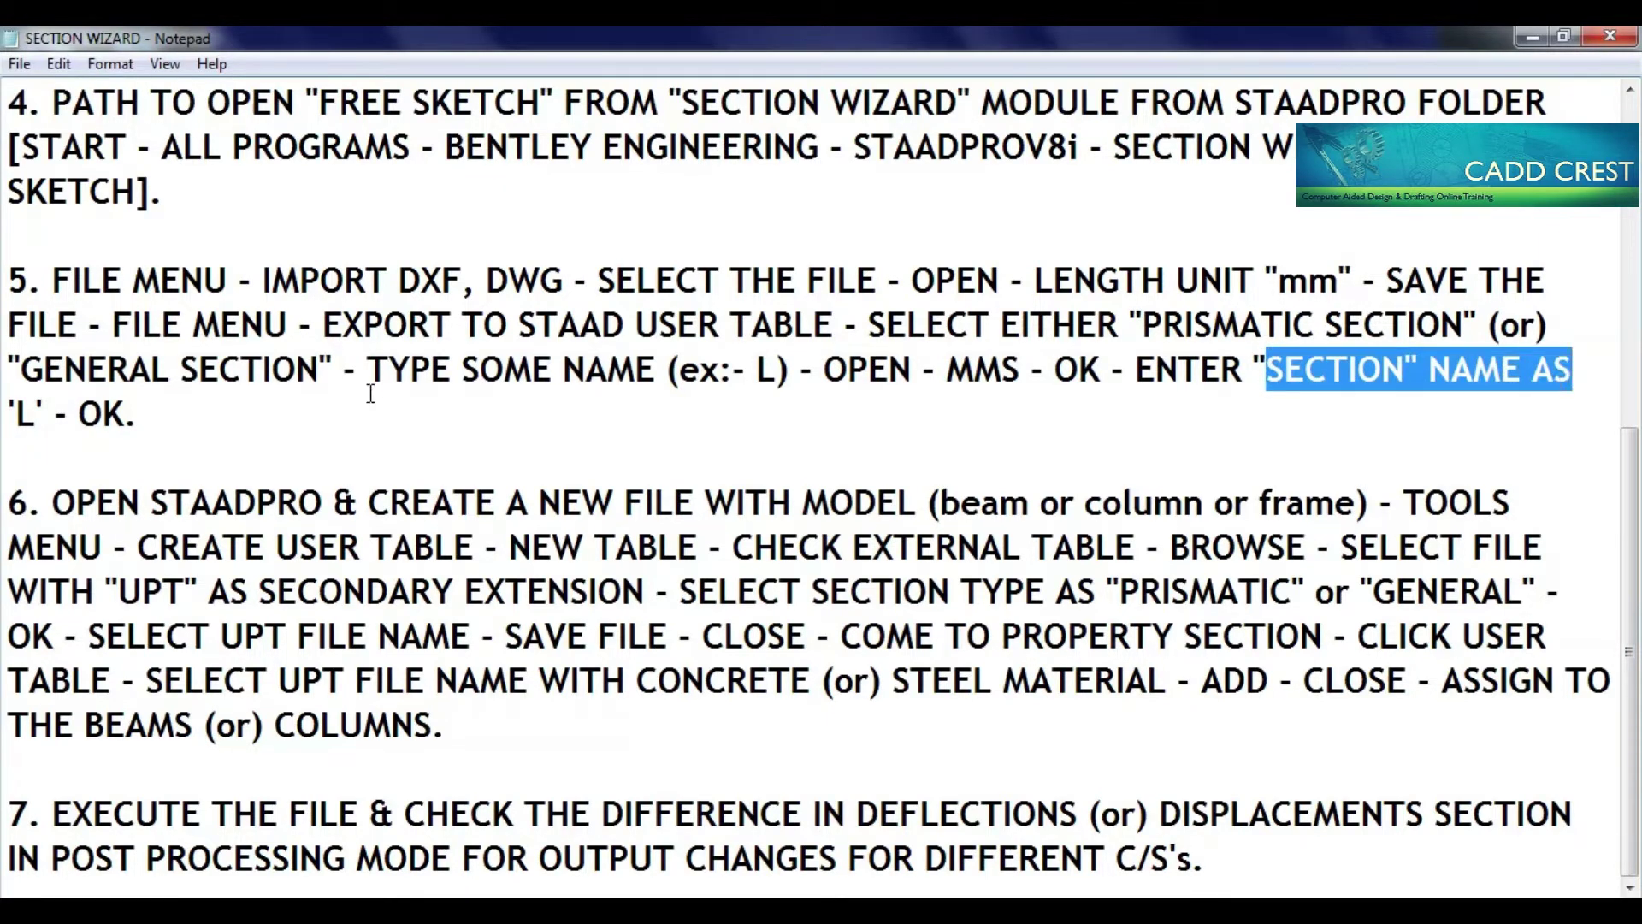
pyautogui.moveTo(15, 414); pyautogui.dragTo(38, 419)
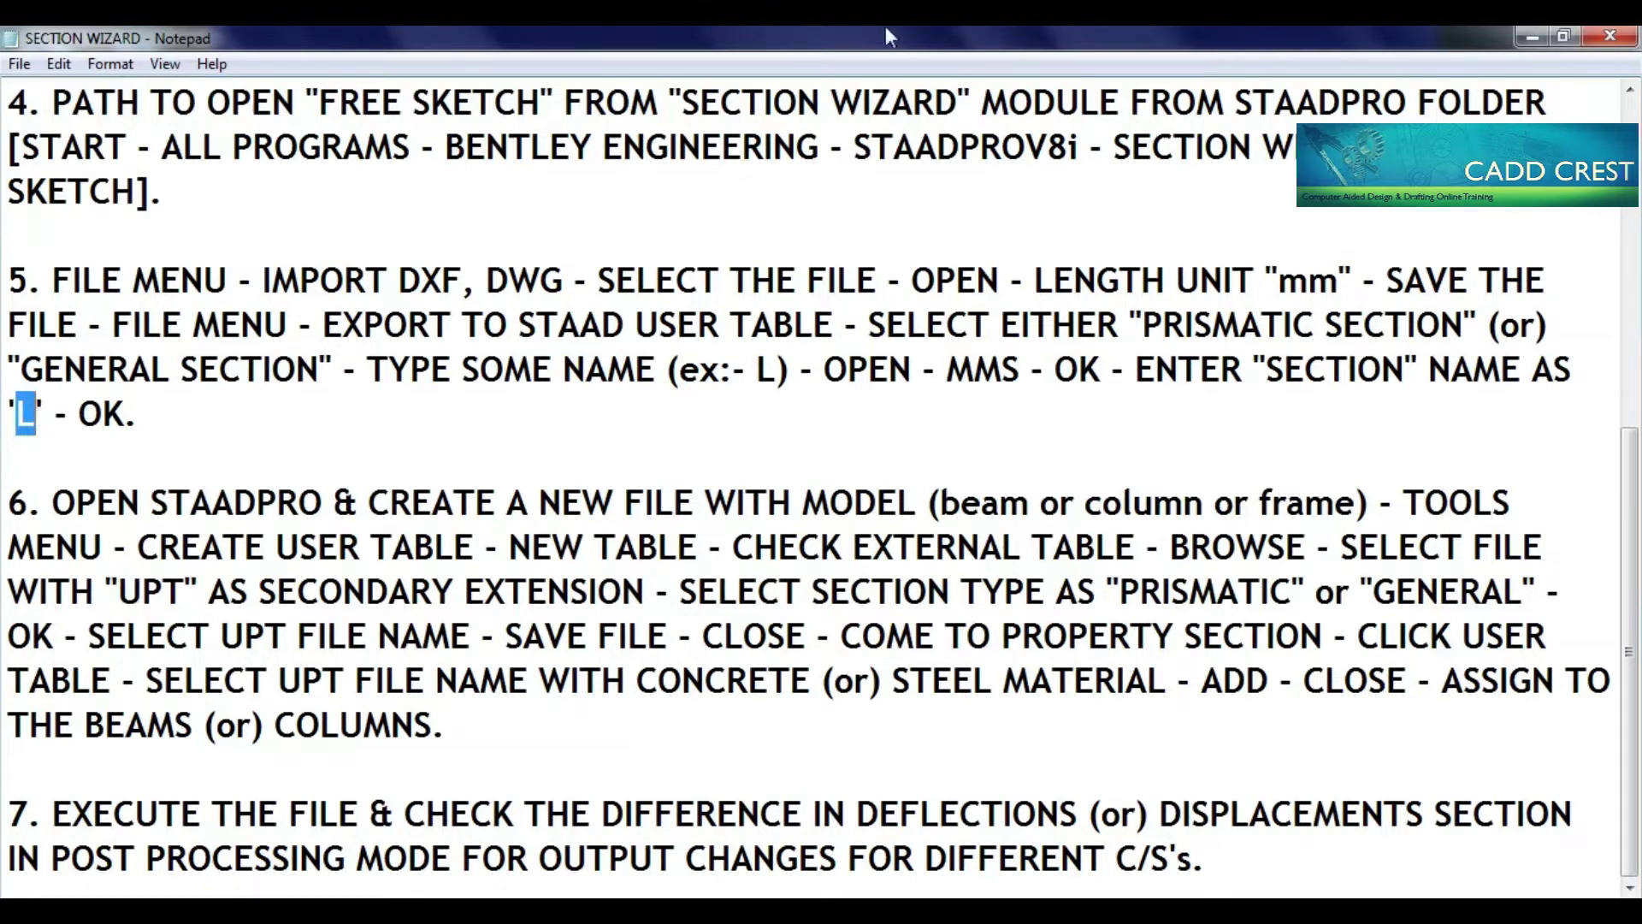
pyautogui.click(1537, 43)
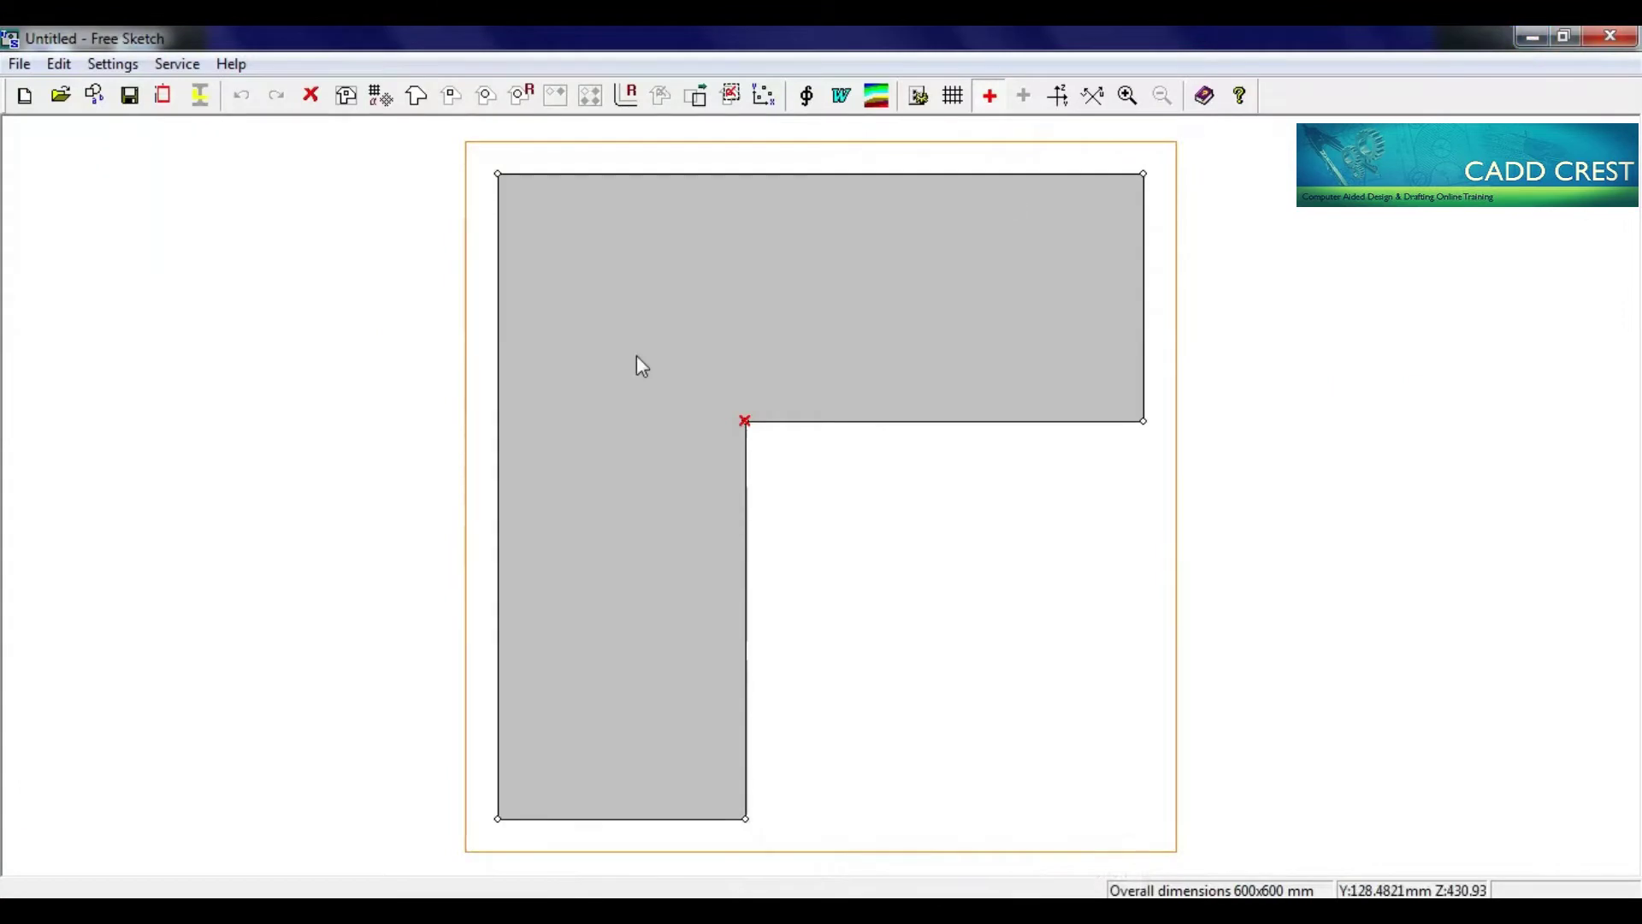
# Export the L-section as a prismatic STAAD user table file named L on the Desktop
pyautogui.click(21, 65)
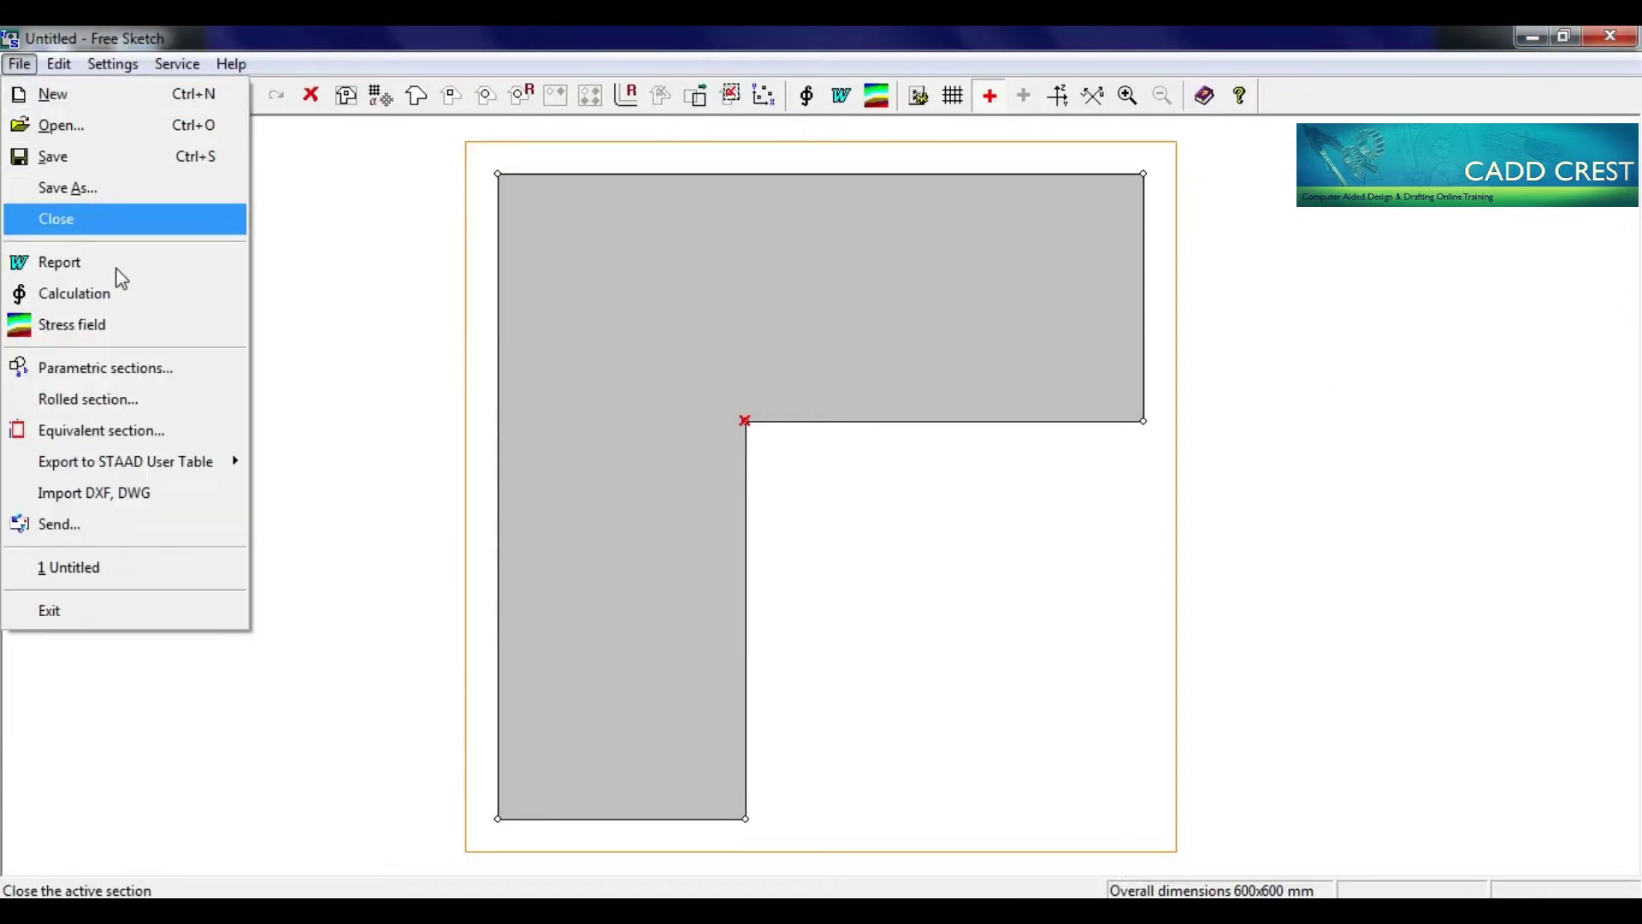
pyautogui.moveTo(140, 473)
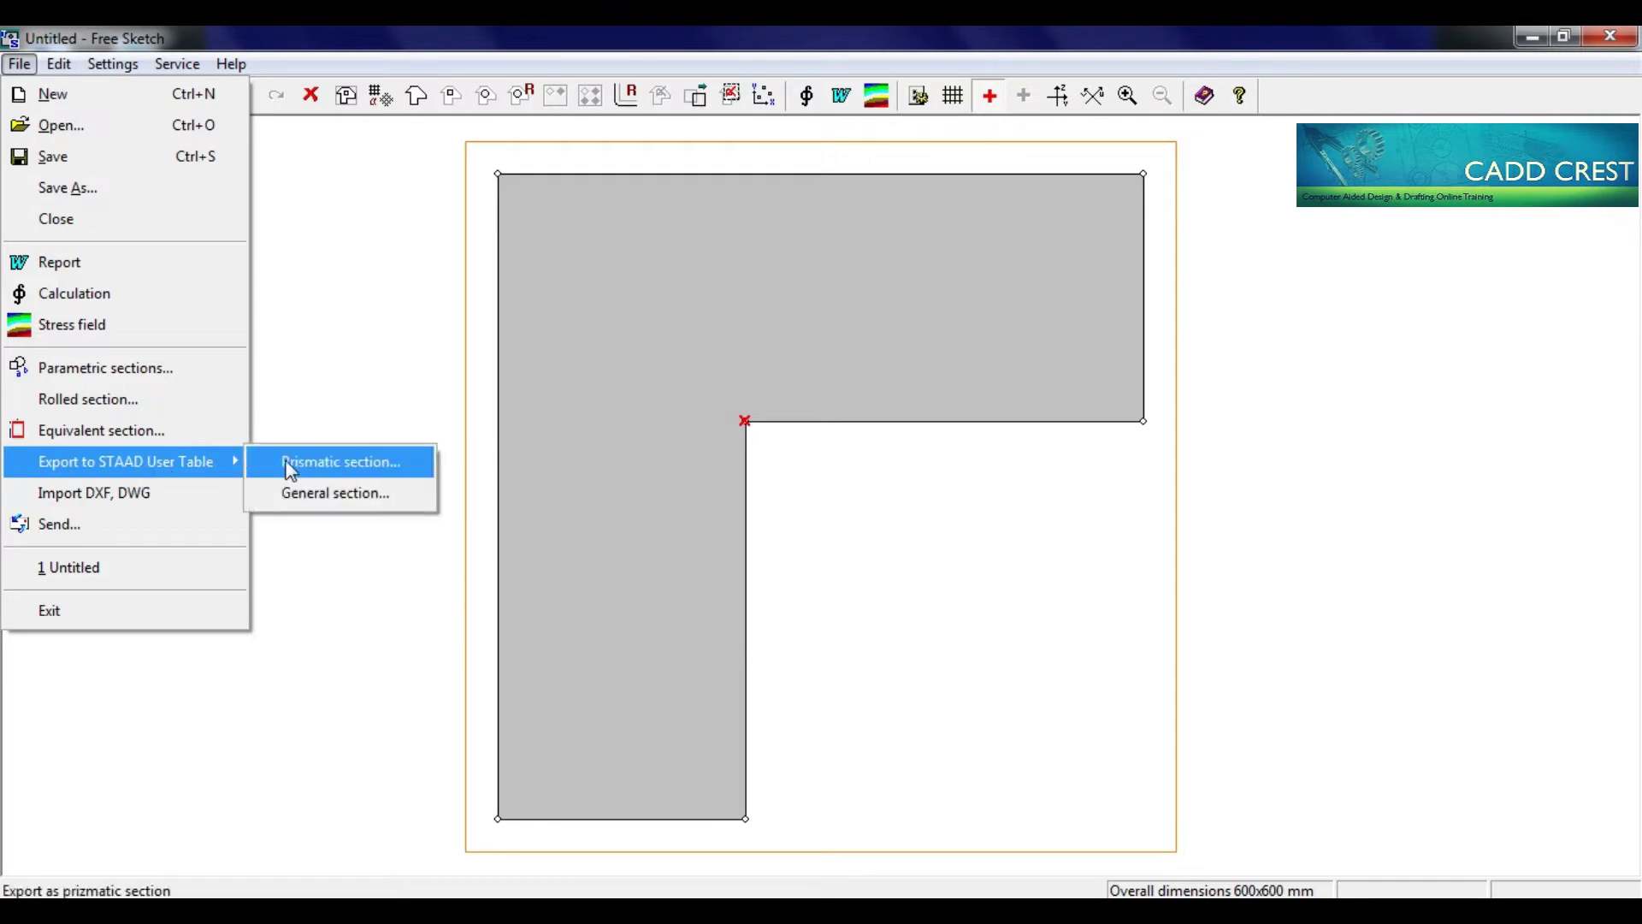
pyautogui.click(413, 476)
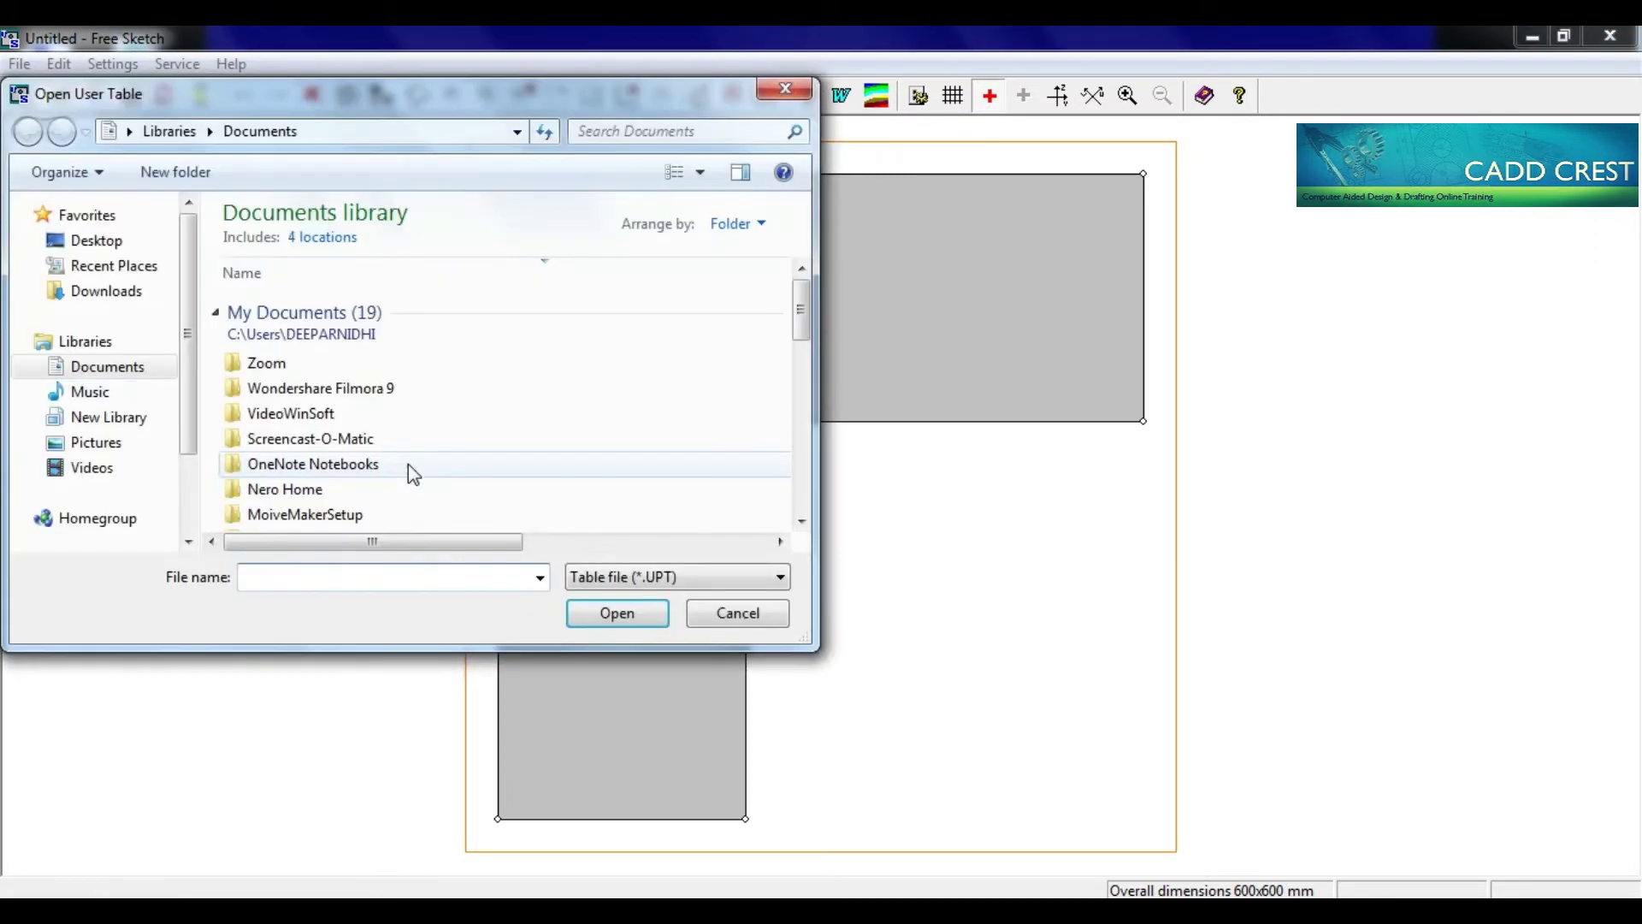
pyautogui.click(86, 242)
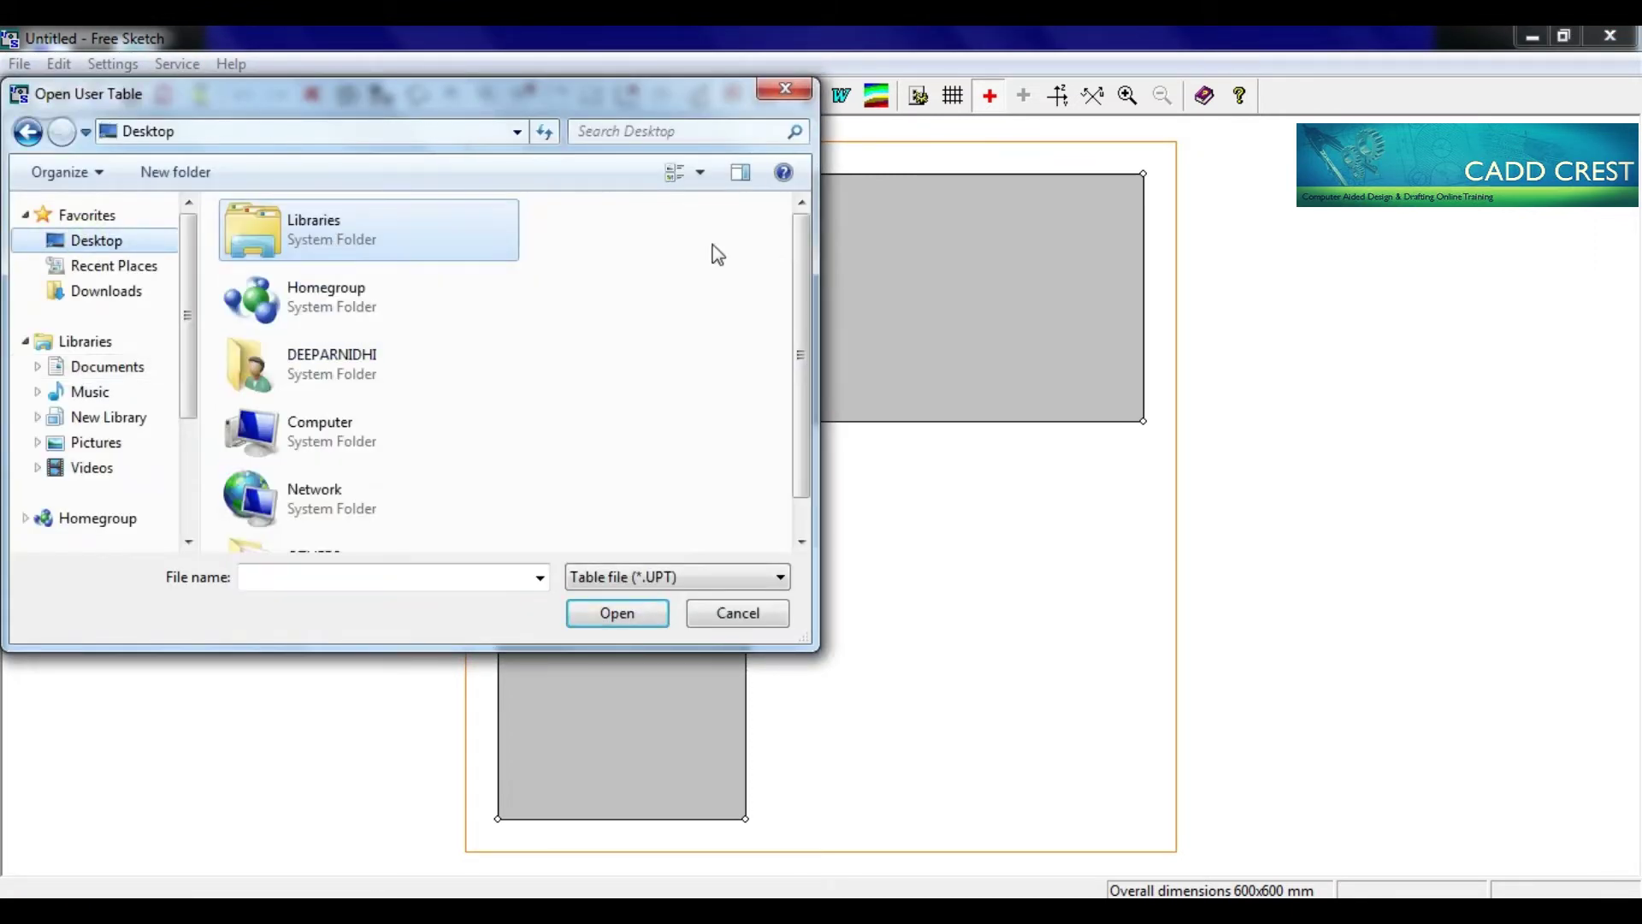
pyautogui.moveTo(802, 338); pyautogui.dragTo(802, 372)
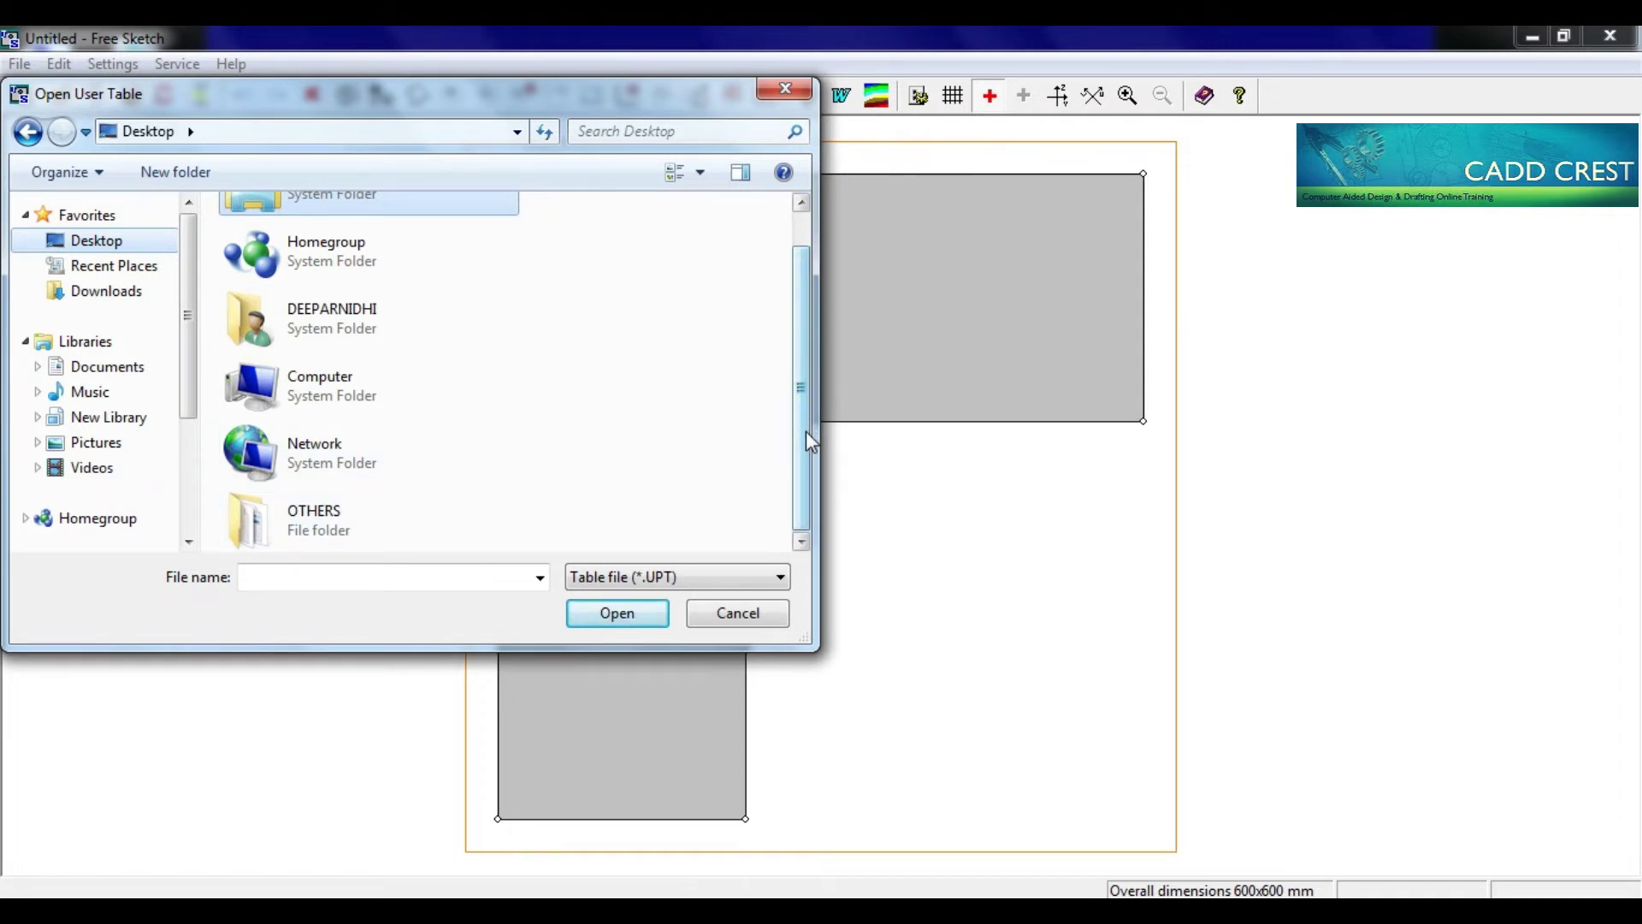
pyautogui.click(344, 579)
pyautogui.write('L')
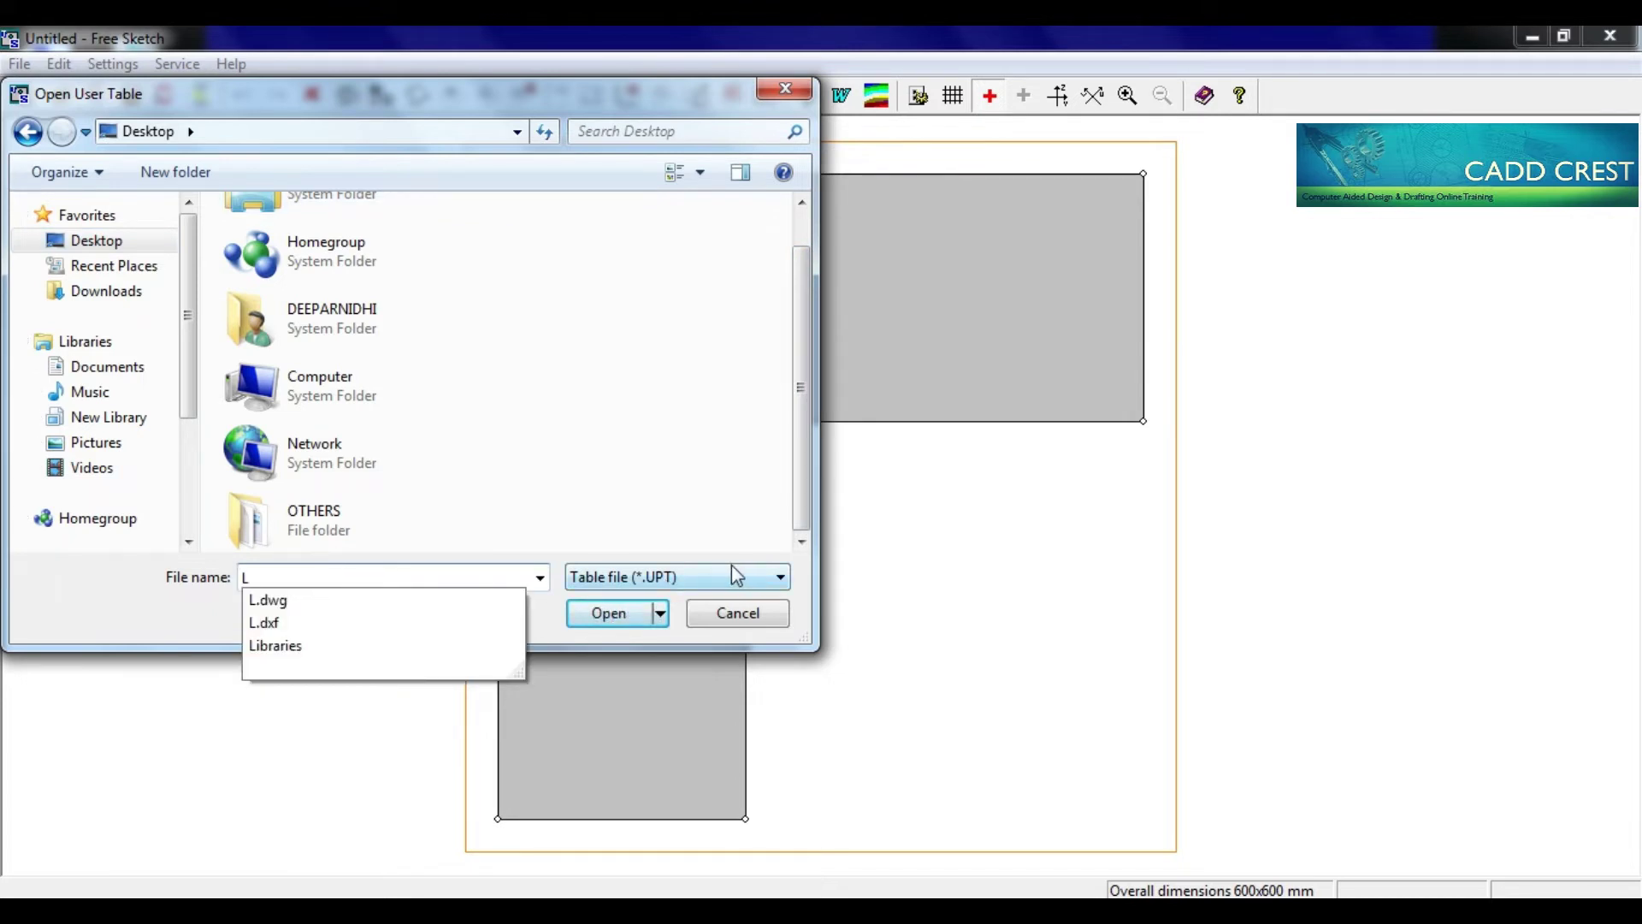
pyautogui.click(612, 622)
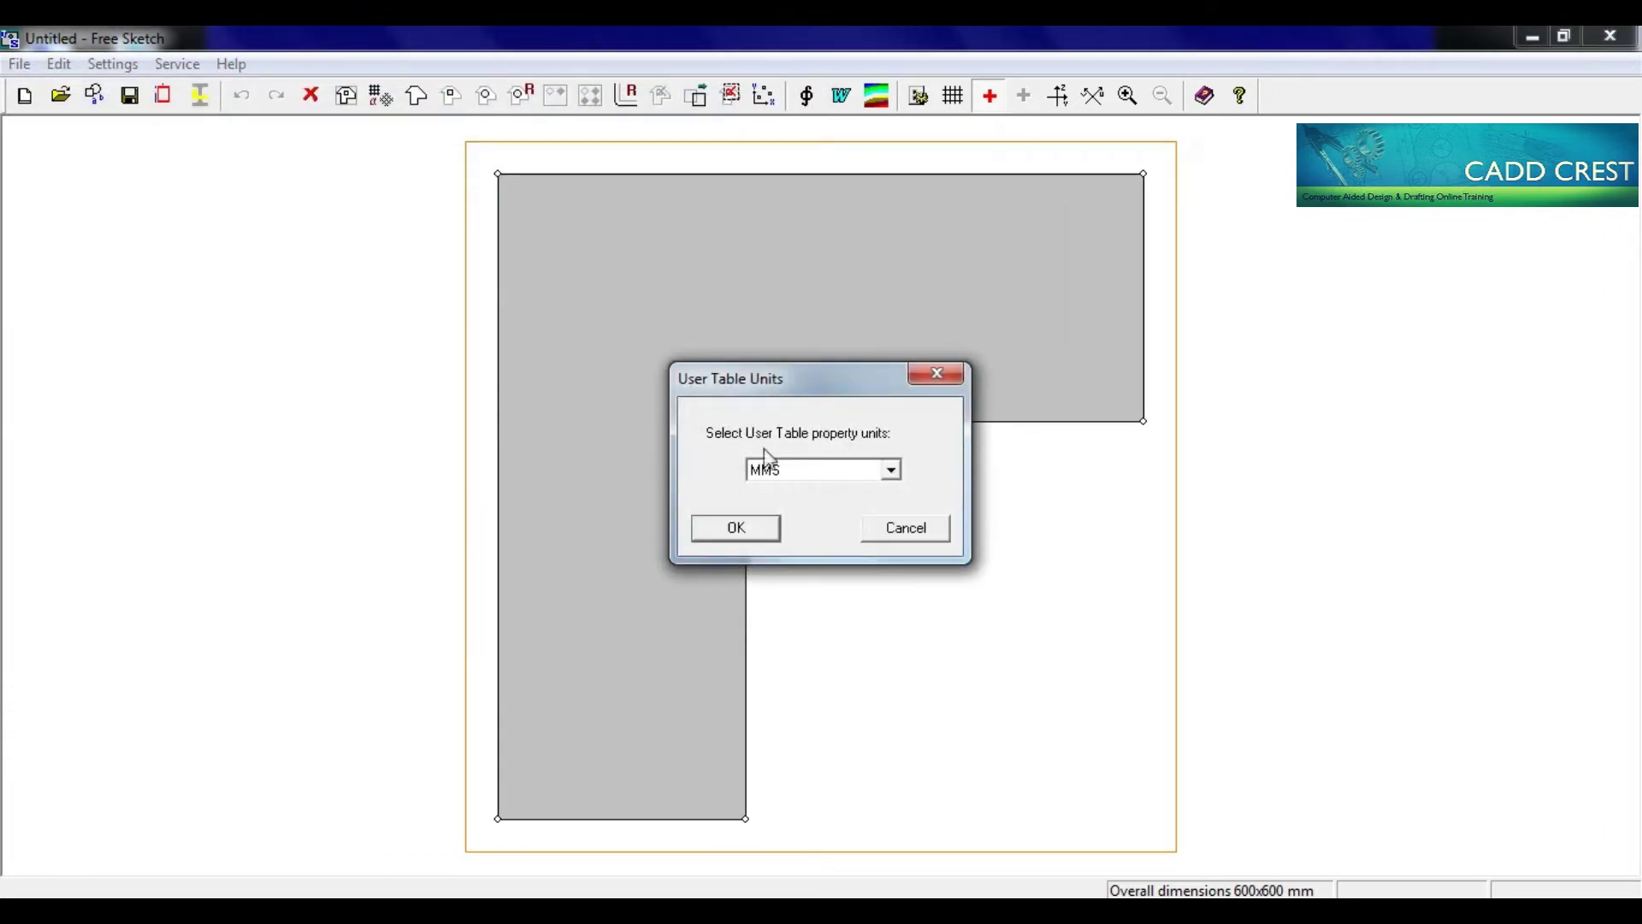
# Accept MMS units and give the prismatic section the name L
pyautogui.click(745, 530)
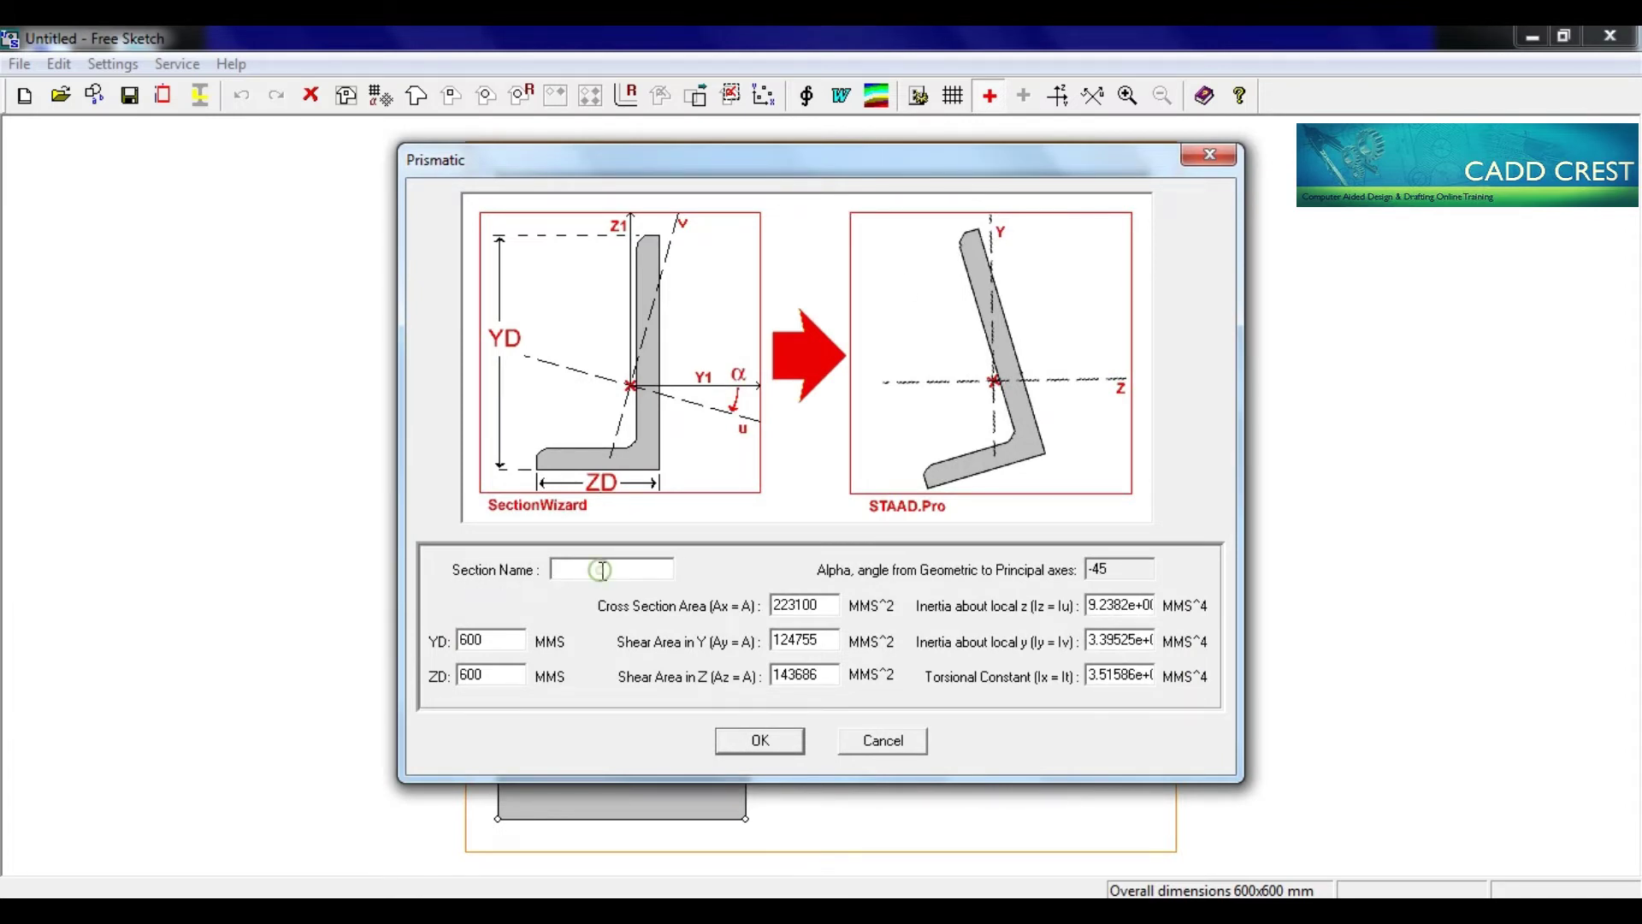
pyautogui.write('L')
pyautogui.click(760, 739)
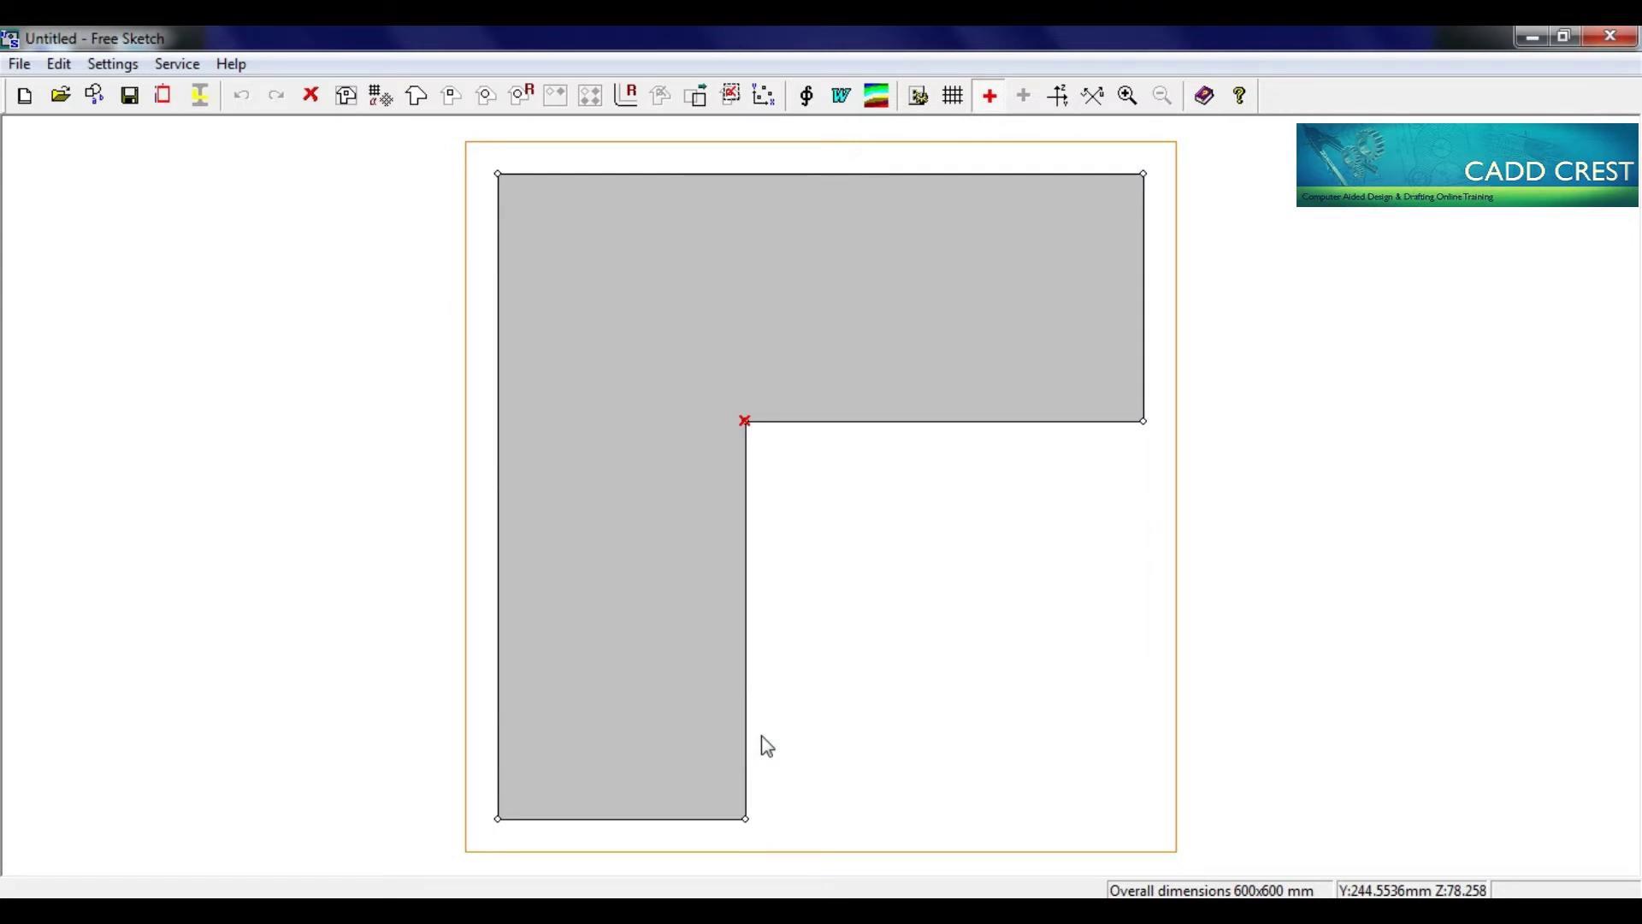
# In the Notepad notes, highlight the step 6 instruction 'OPEN STAADPRO'
pyautogui.hotkey('alt', 'Tab')
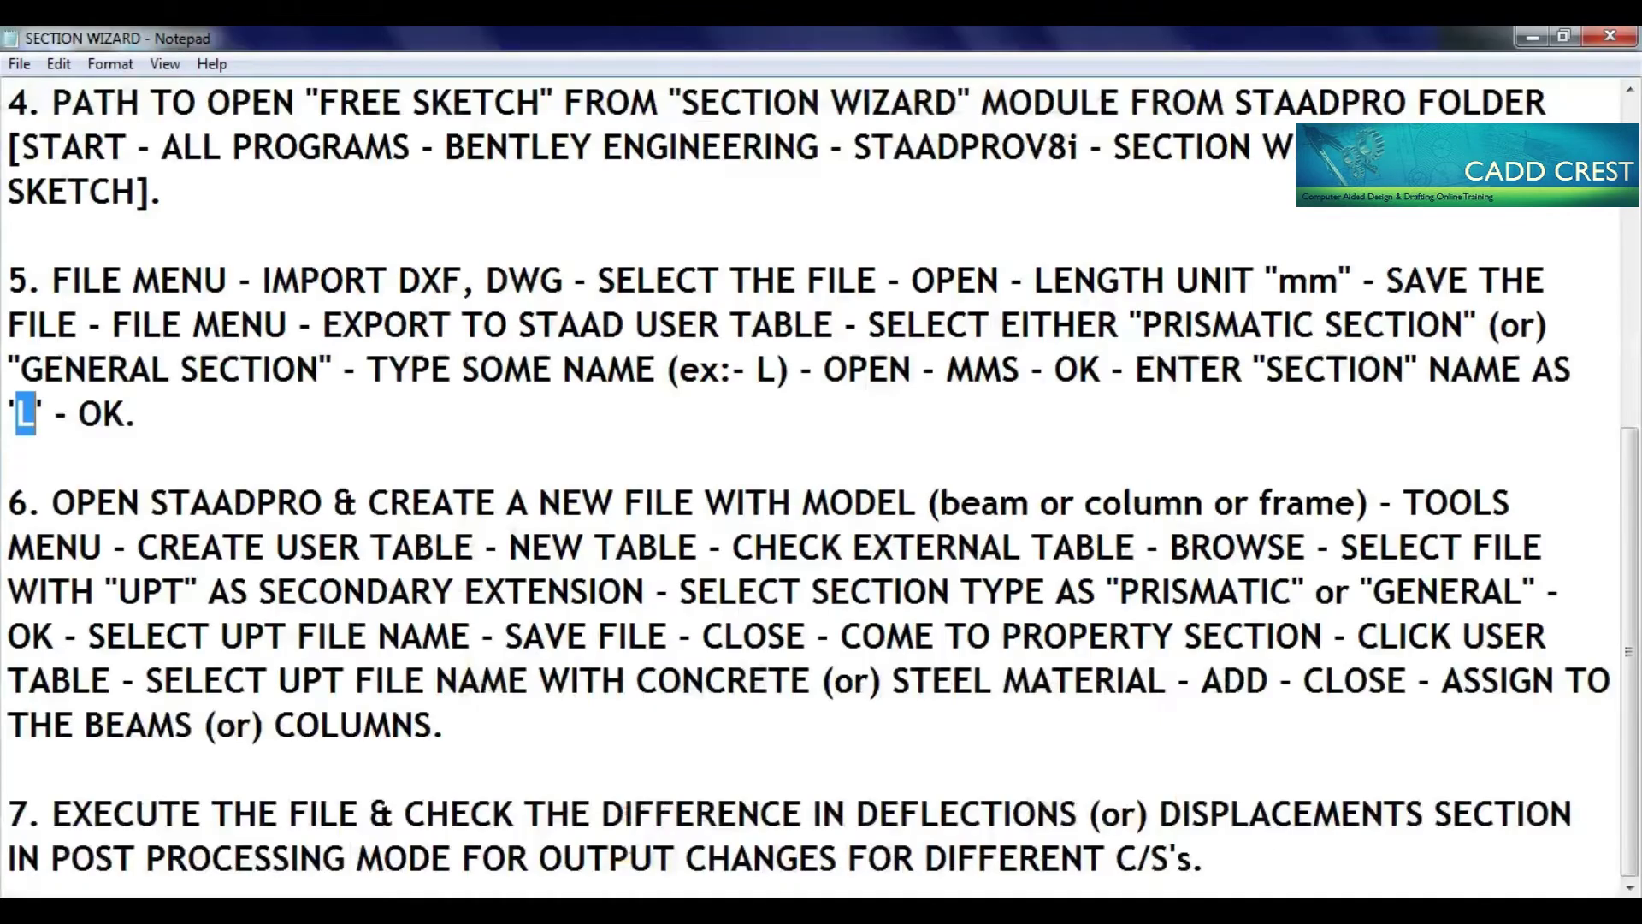
pyautogui.click(149, 406)
pyautogui.moveTo(53, 502); pyautogui.dragTo(319, 500)
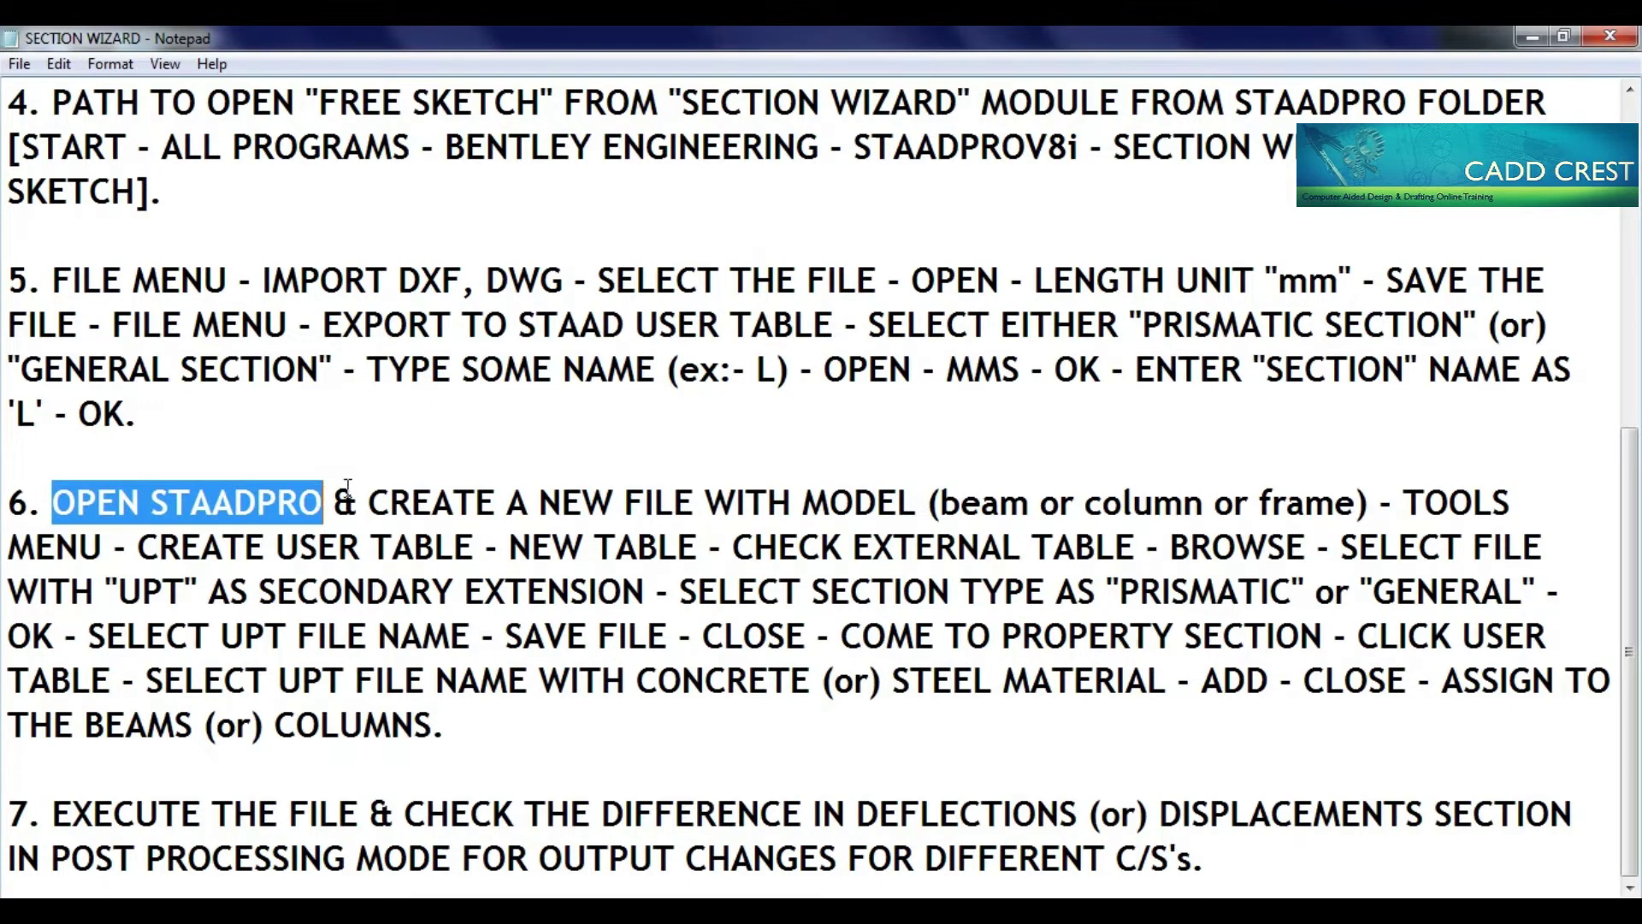
# Minimize Notepad and Free Sketch, then start a new STAAD.Pro project
pyautogui.click(1529, 40)
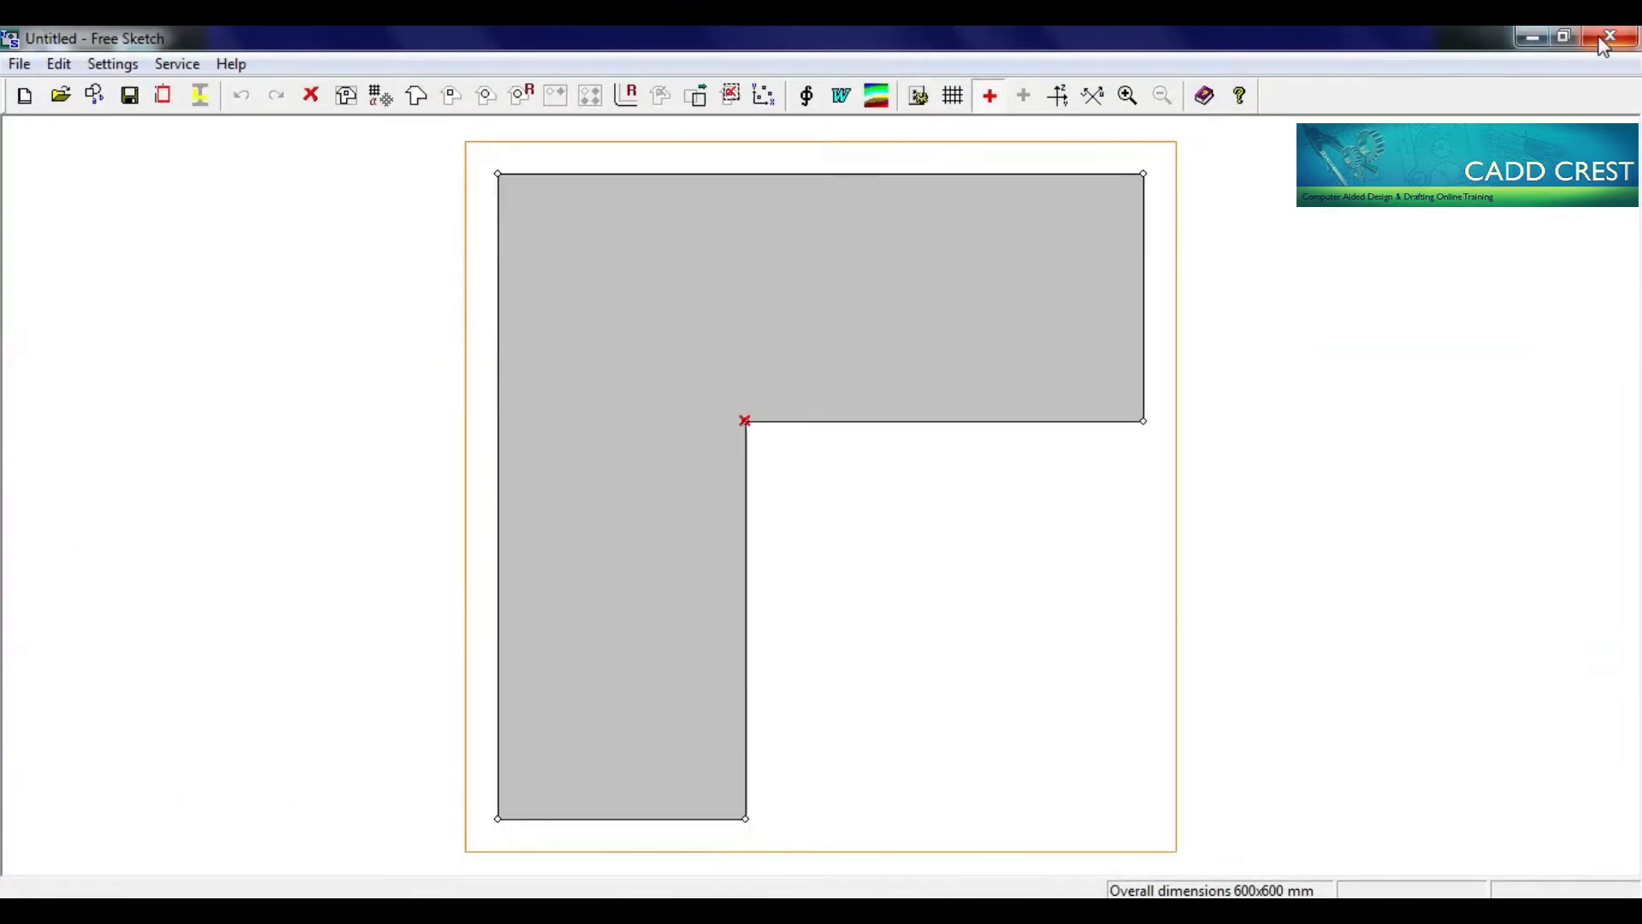
pyautogui.click(1528, 40)
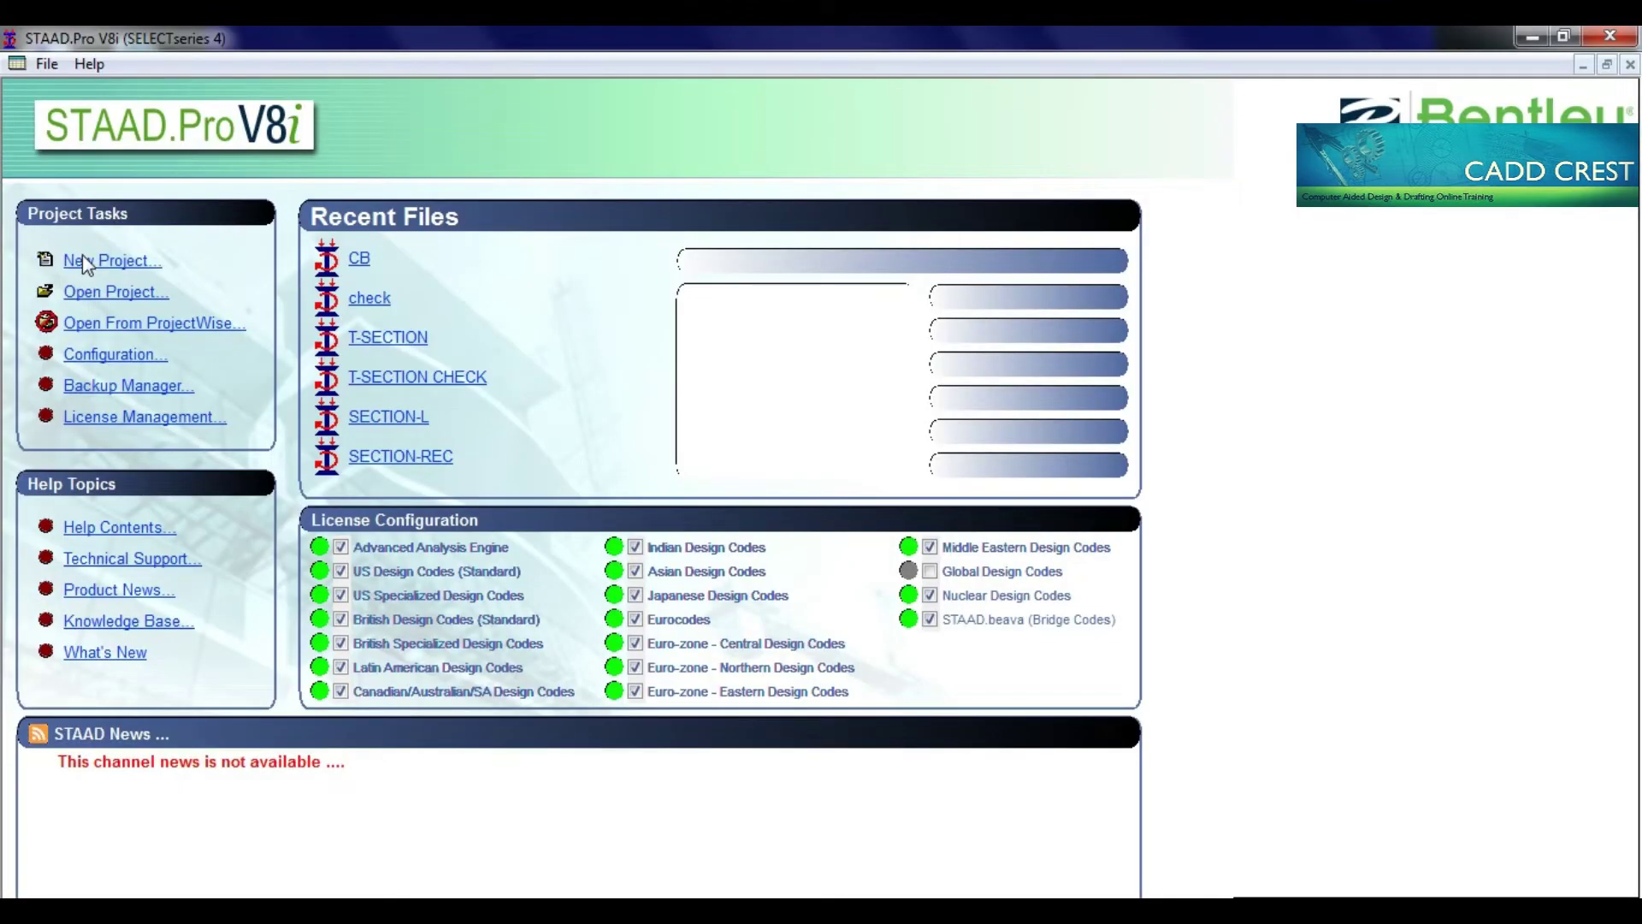
pyautogui.click(85, 262)
# Make the new project a Plane structure named L FREE SKETCH
pyautogui.click(596, 304)
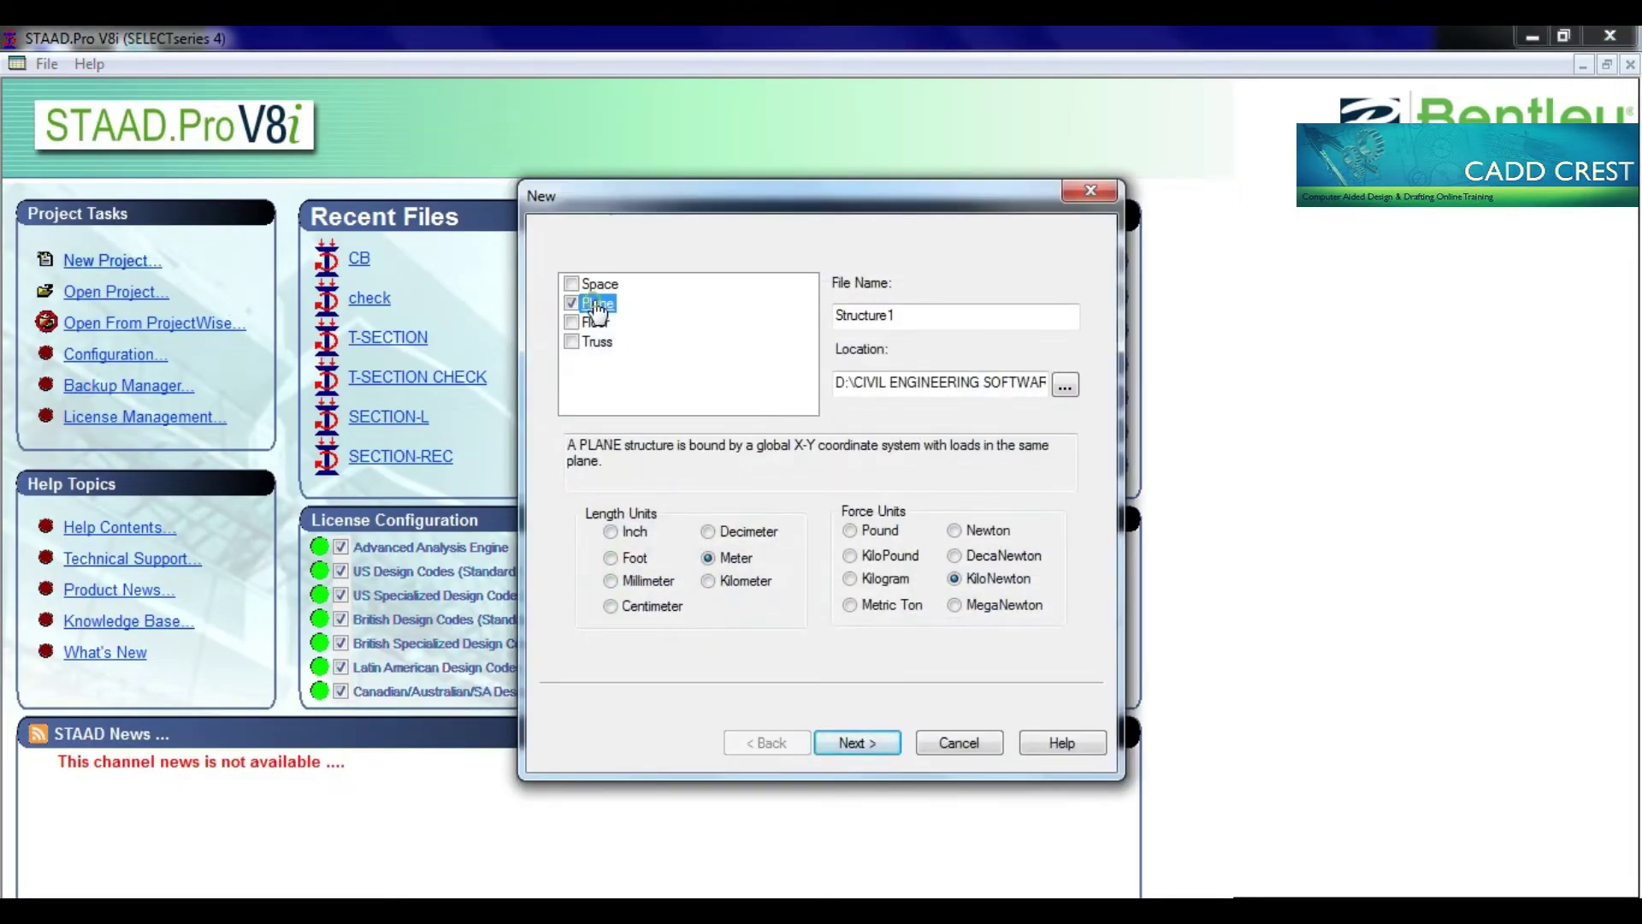
pyautogui.press('Tab')
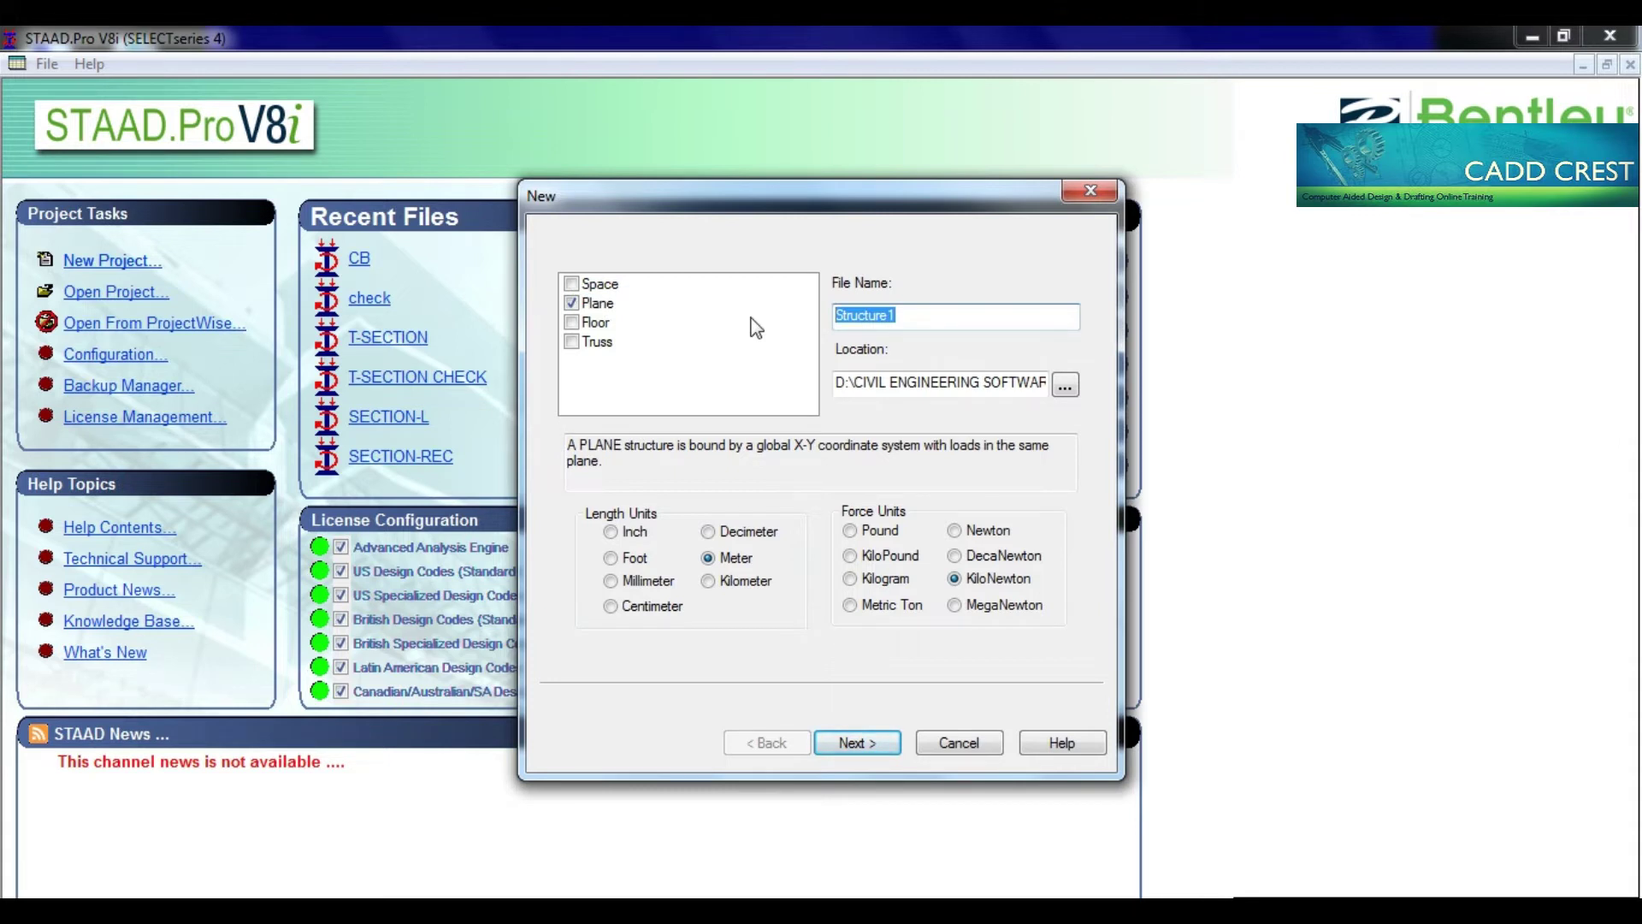
pyautogui.press('capslock')
pyautogui.write('L ')
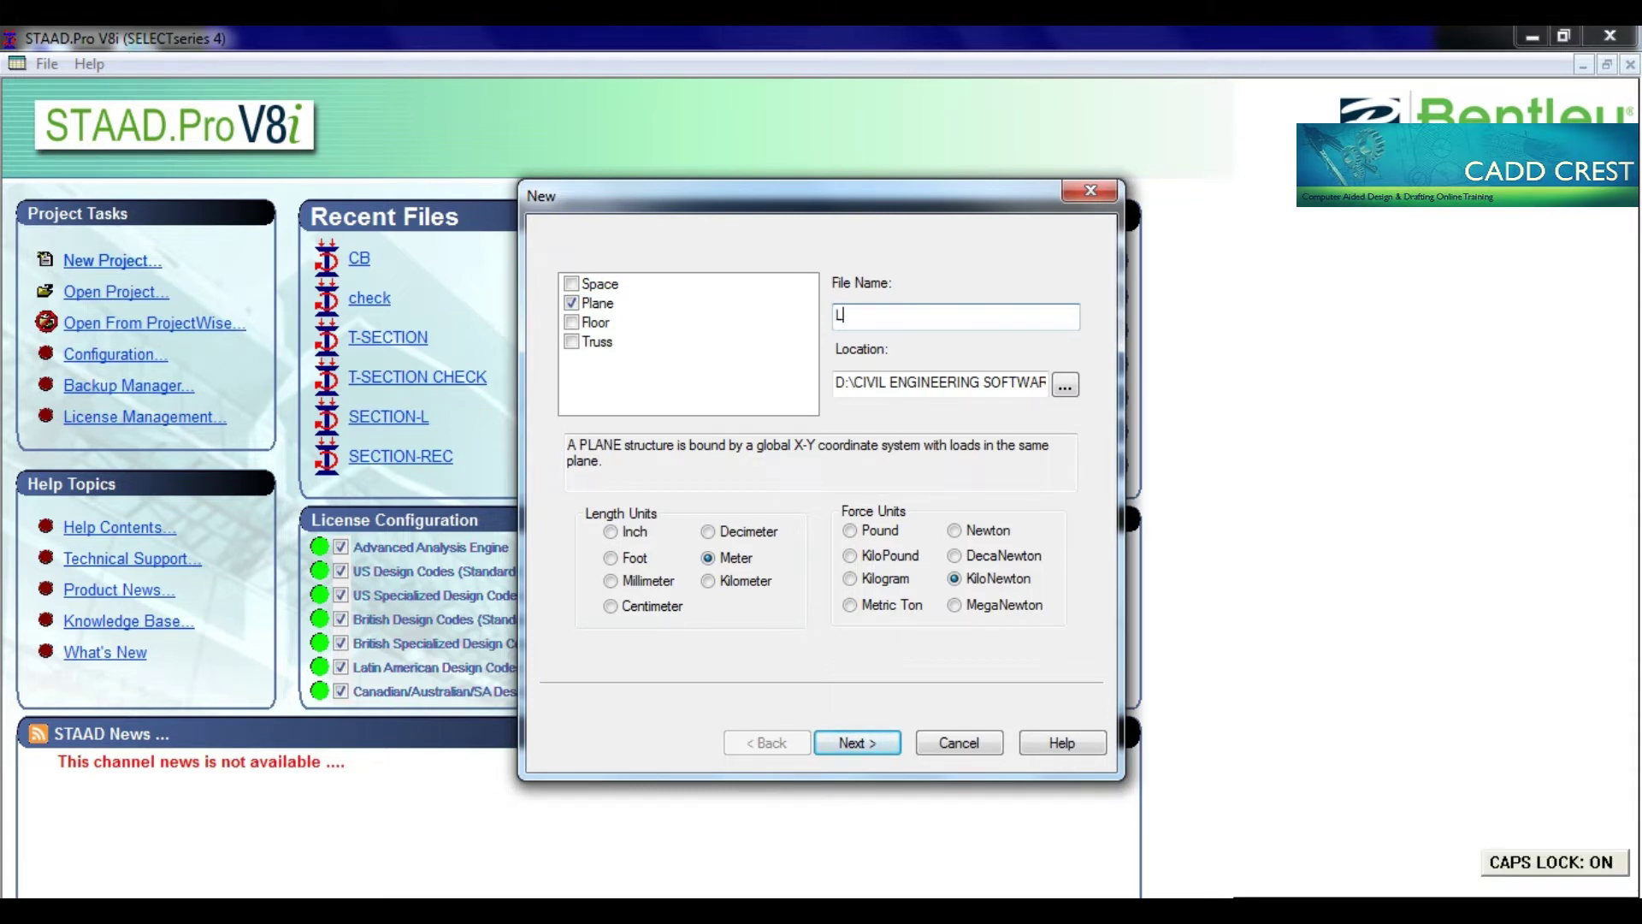
pyautogui.write('FREE SKETCH')
# Set the project location to a new FREESKETCH folder on the Desktop and finish setup
pyautogui.click(888, 746)
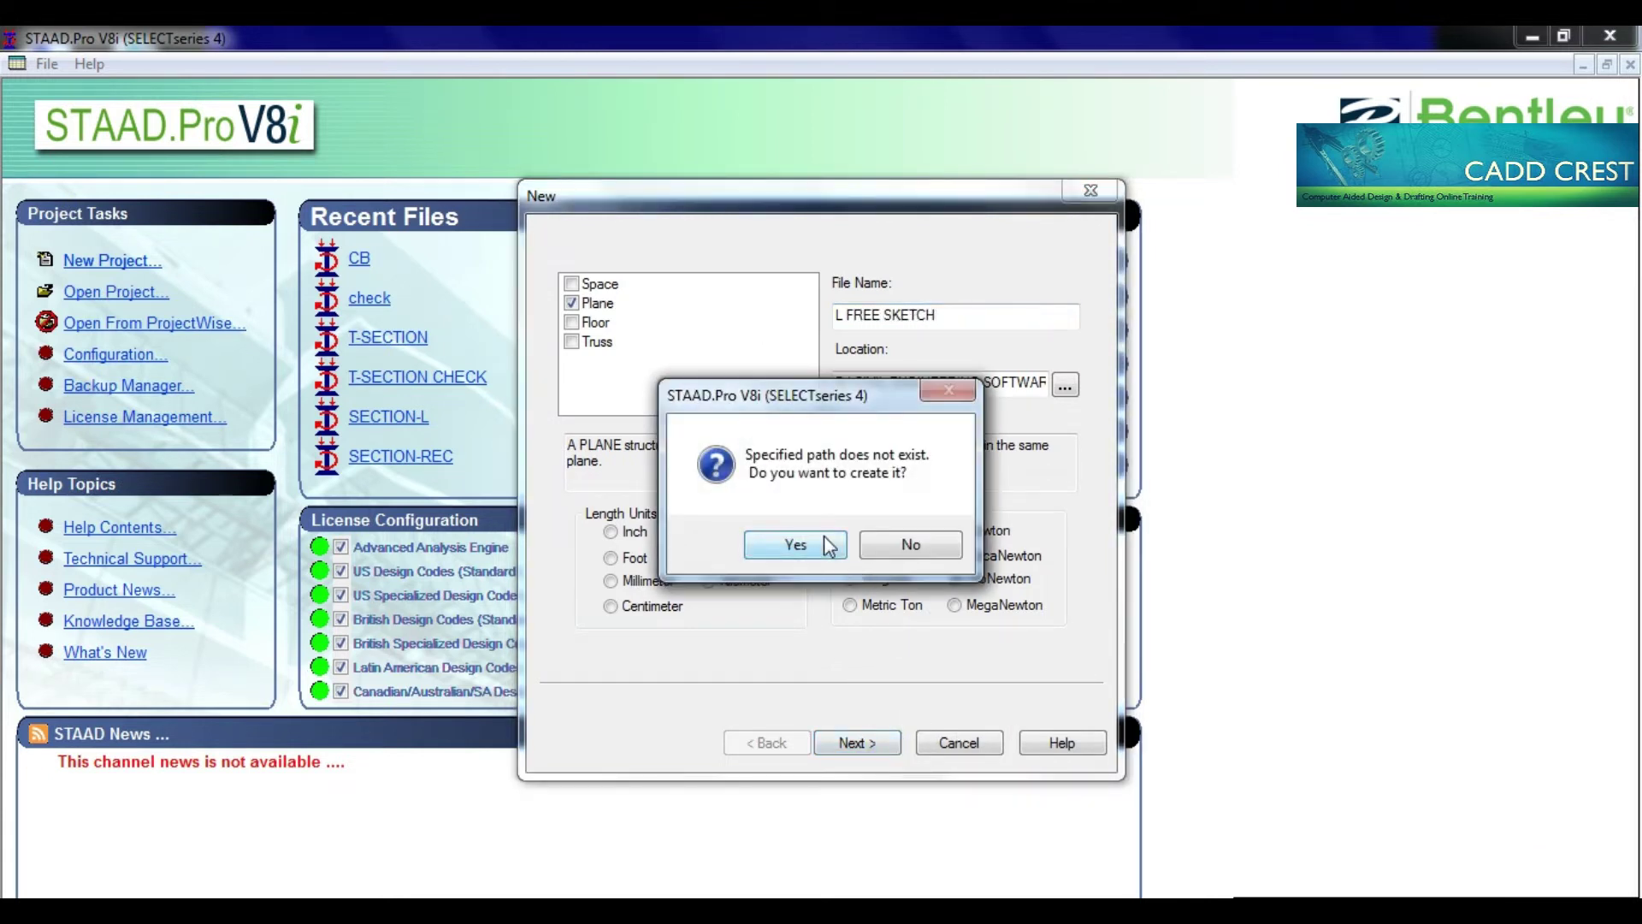
pyautogui.click(932, 545)
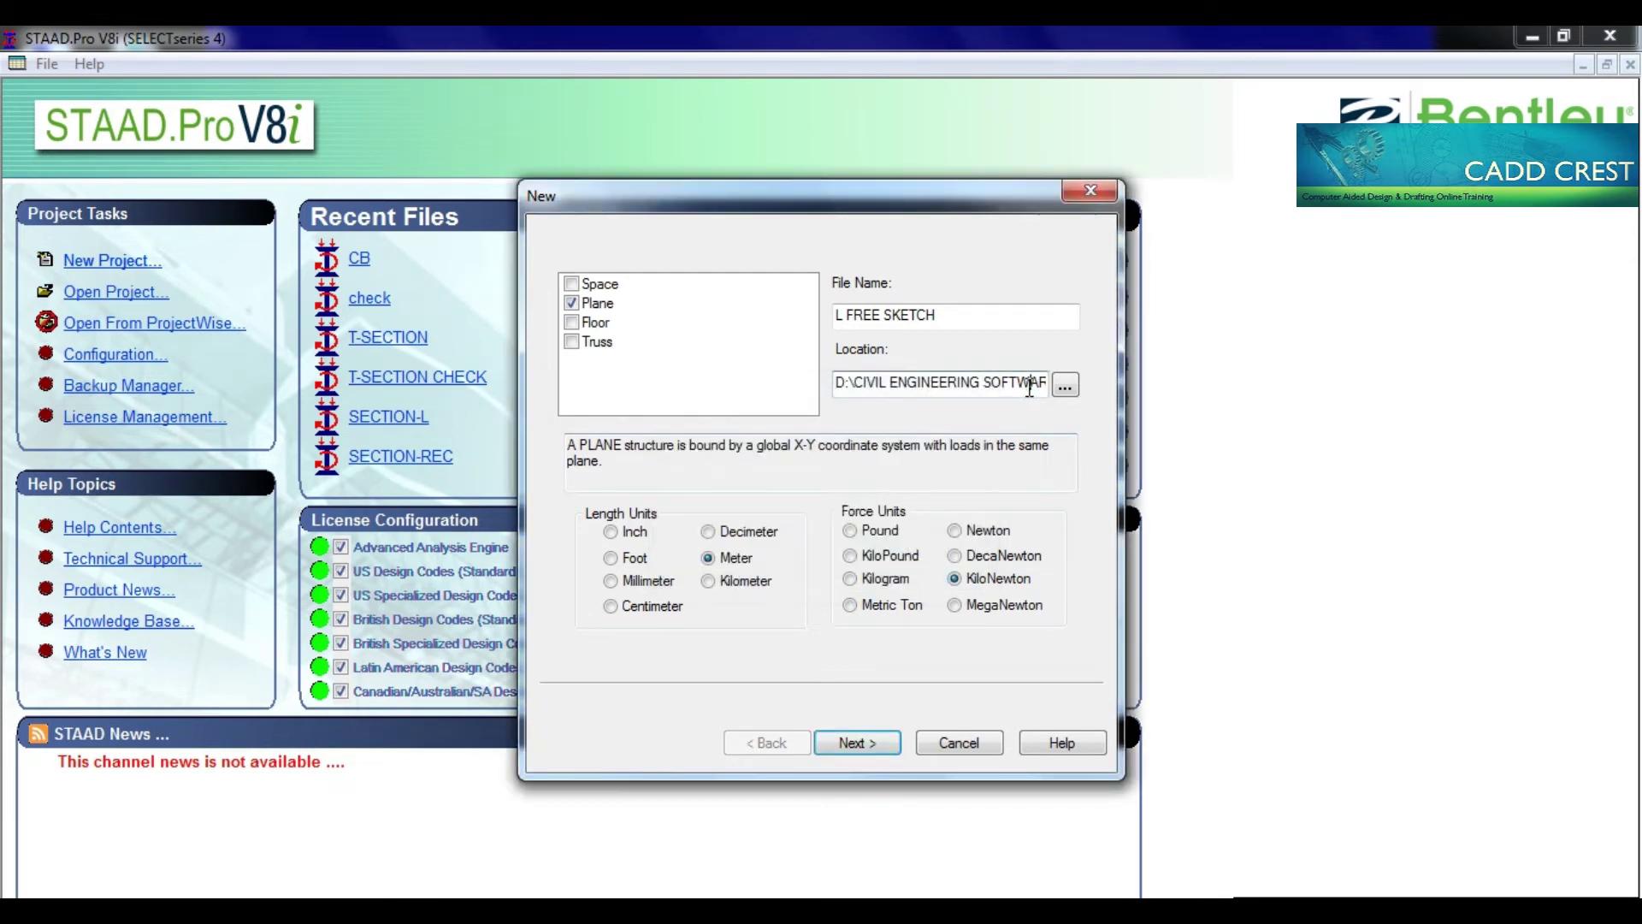
pyautogui.click(1029, 387)
pyautogui.press('End')
pyautogui.click(1064, 386)
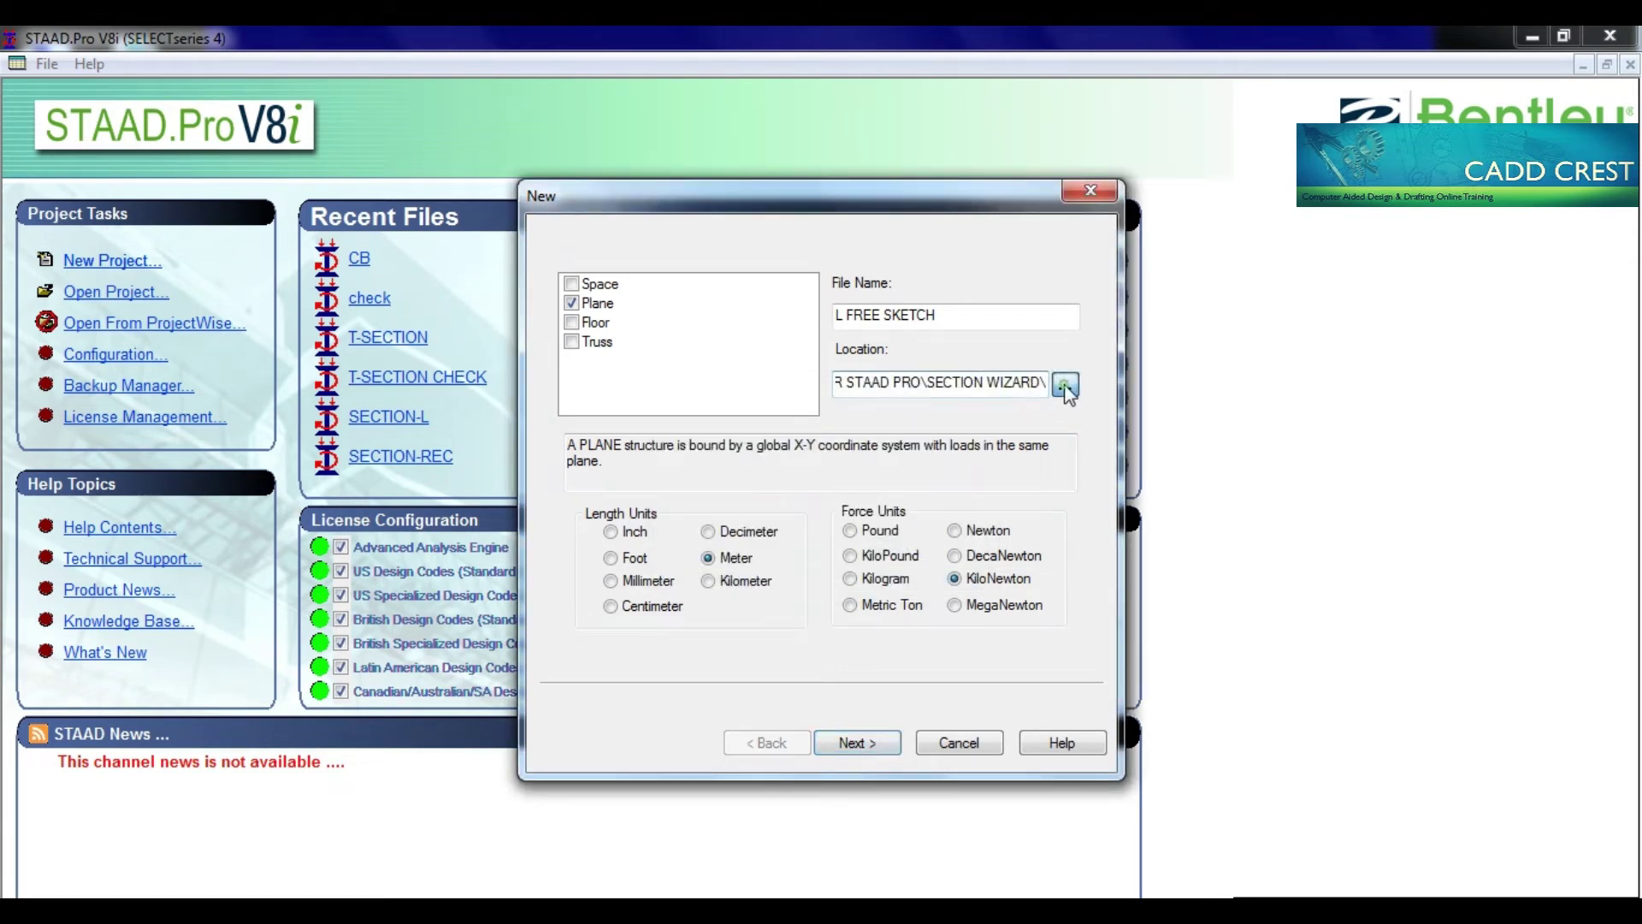
pyautogui.moveTo(981, 505); pyautogui.dragTo(836, 377)
pyautogui.click(689, 377)
pyautogui.click(864, 647)
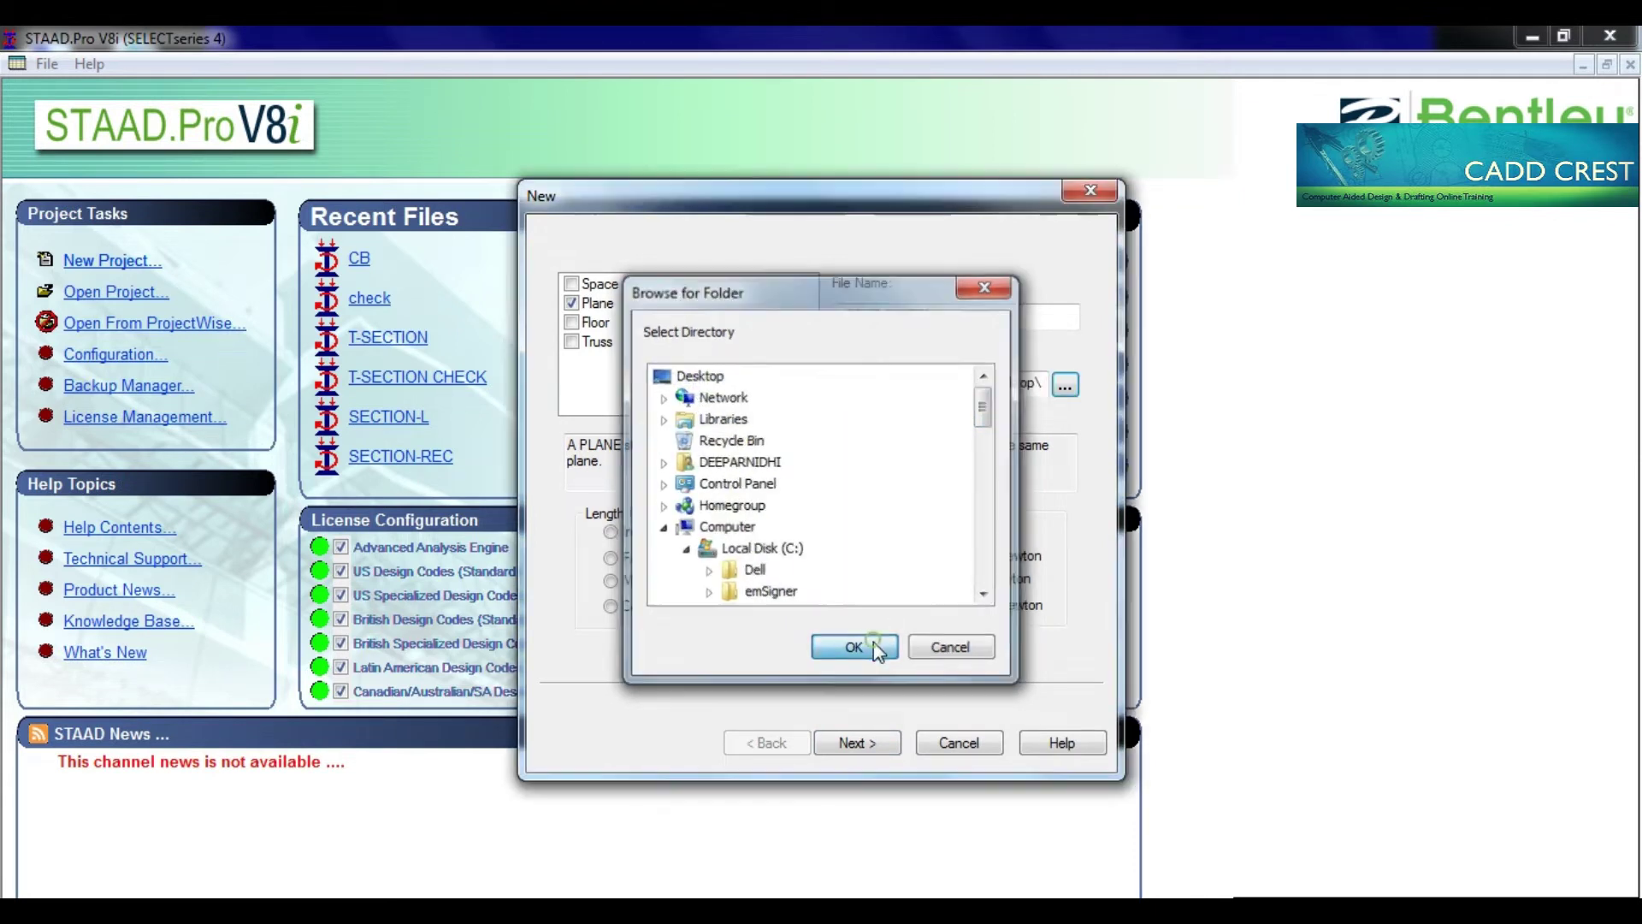
pyautogui.write('FRE')
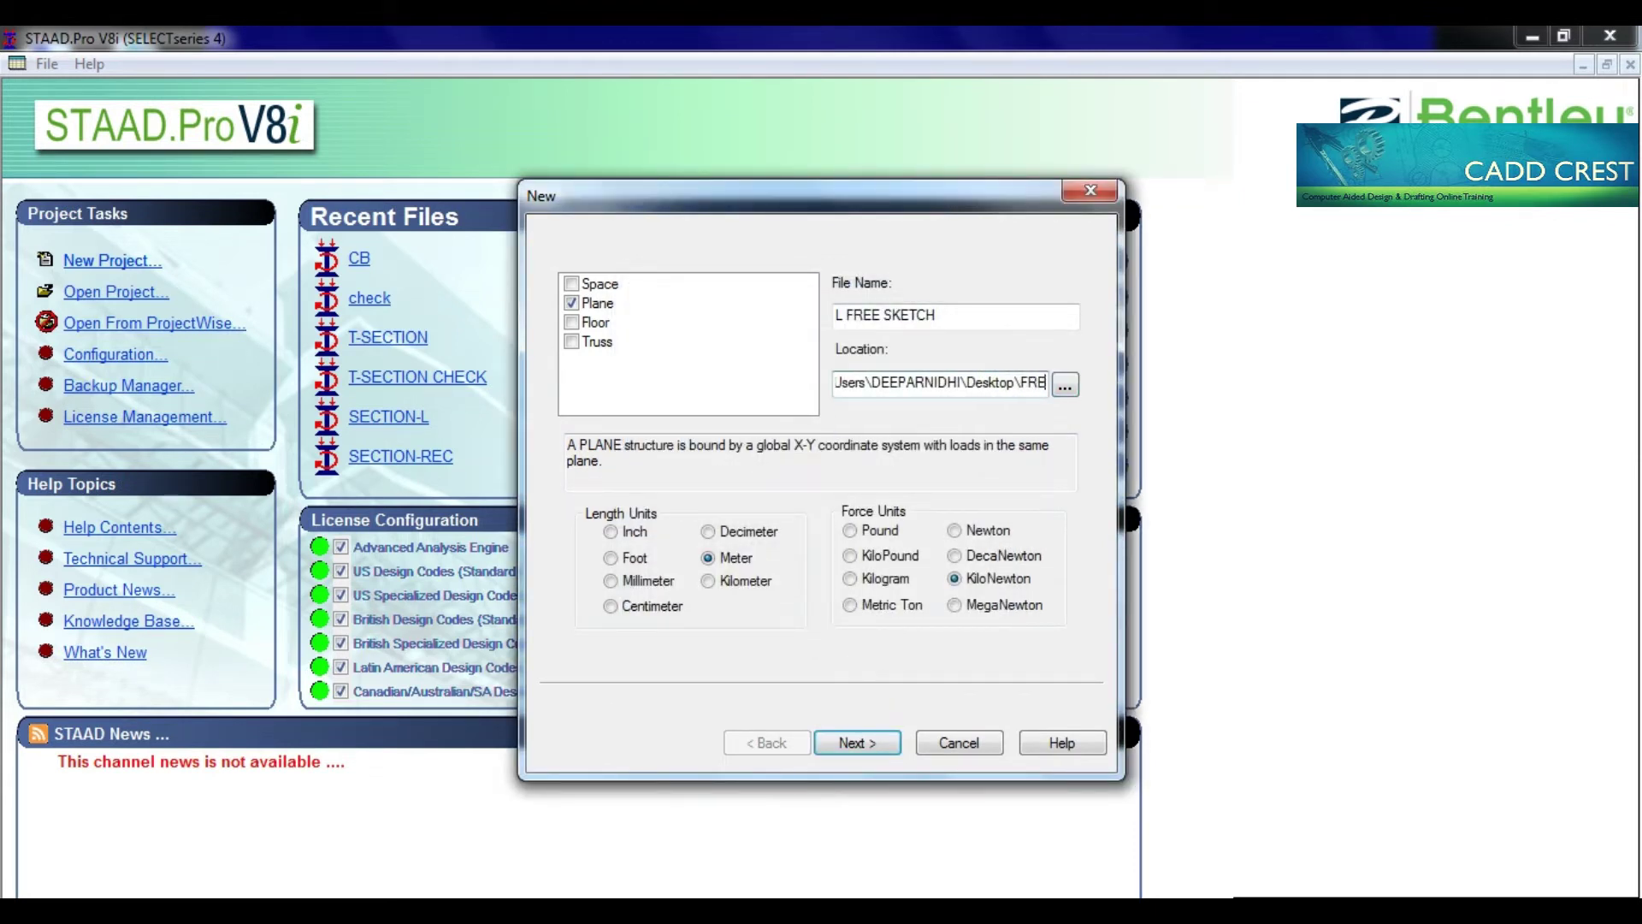
pyautogui.write('ESKETCH')
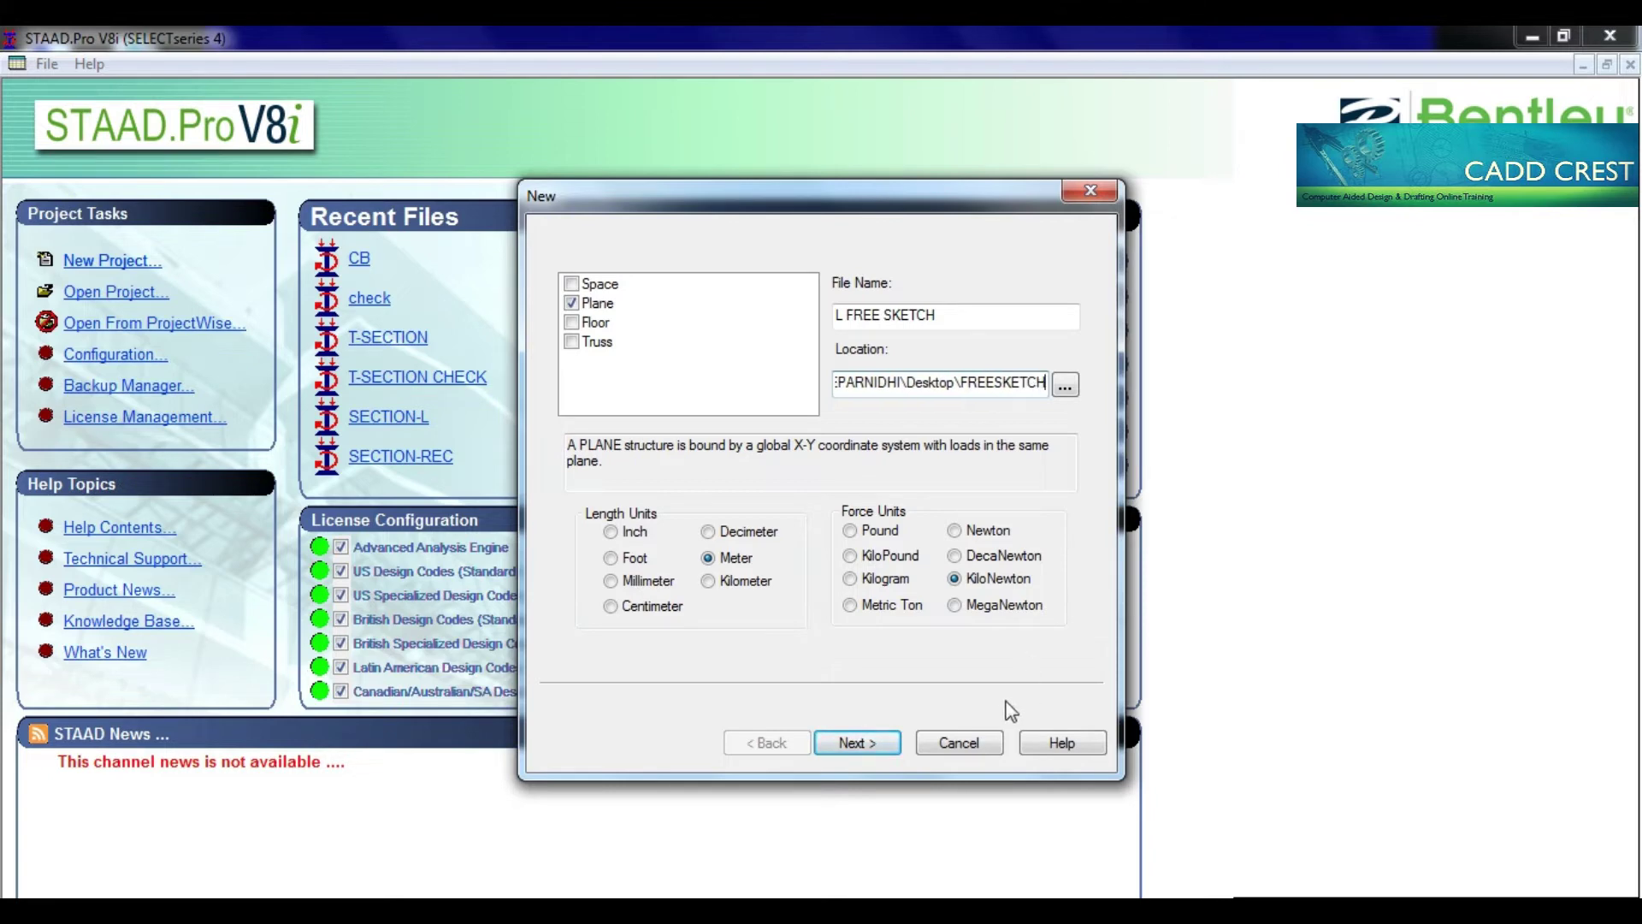
pyautogui.click(881, 751)
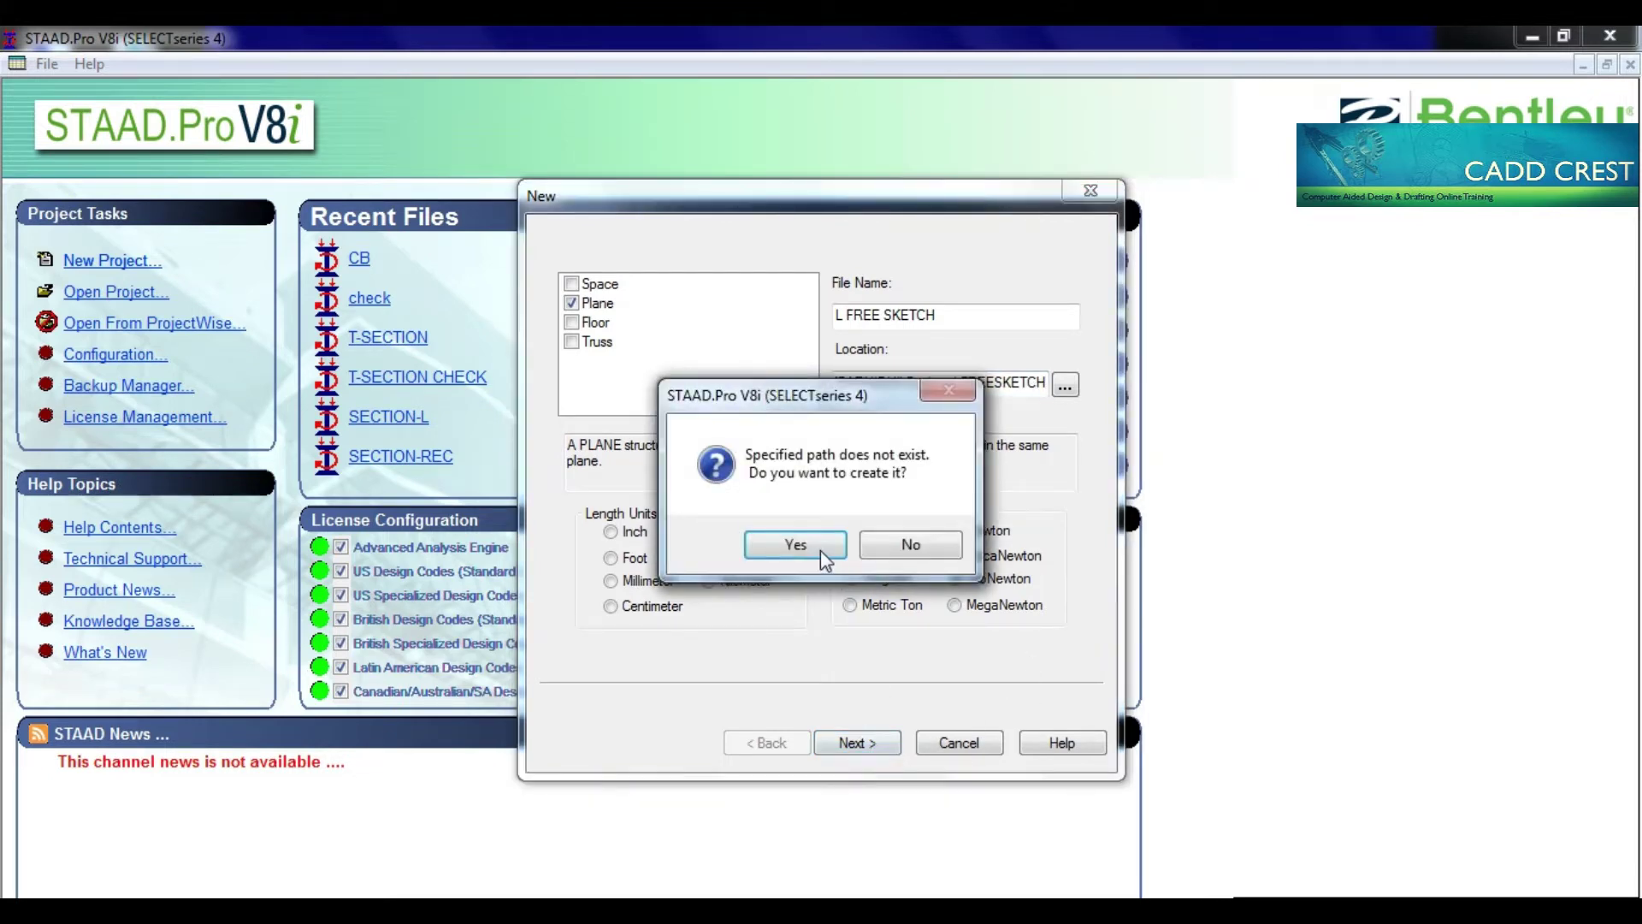
pyautogui.click(796, 546)
pyautogui.click(883, 749)
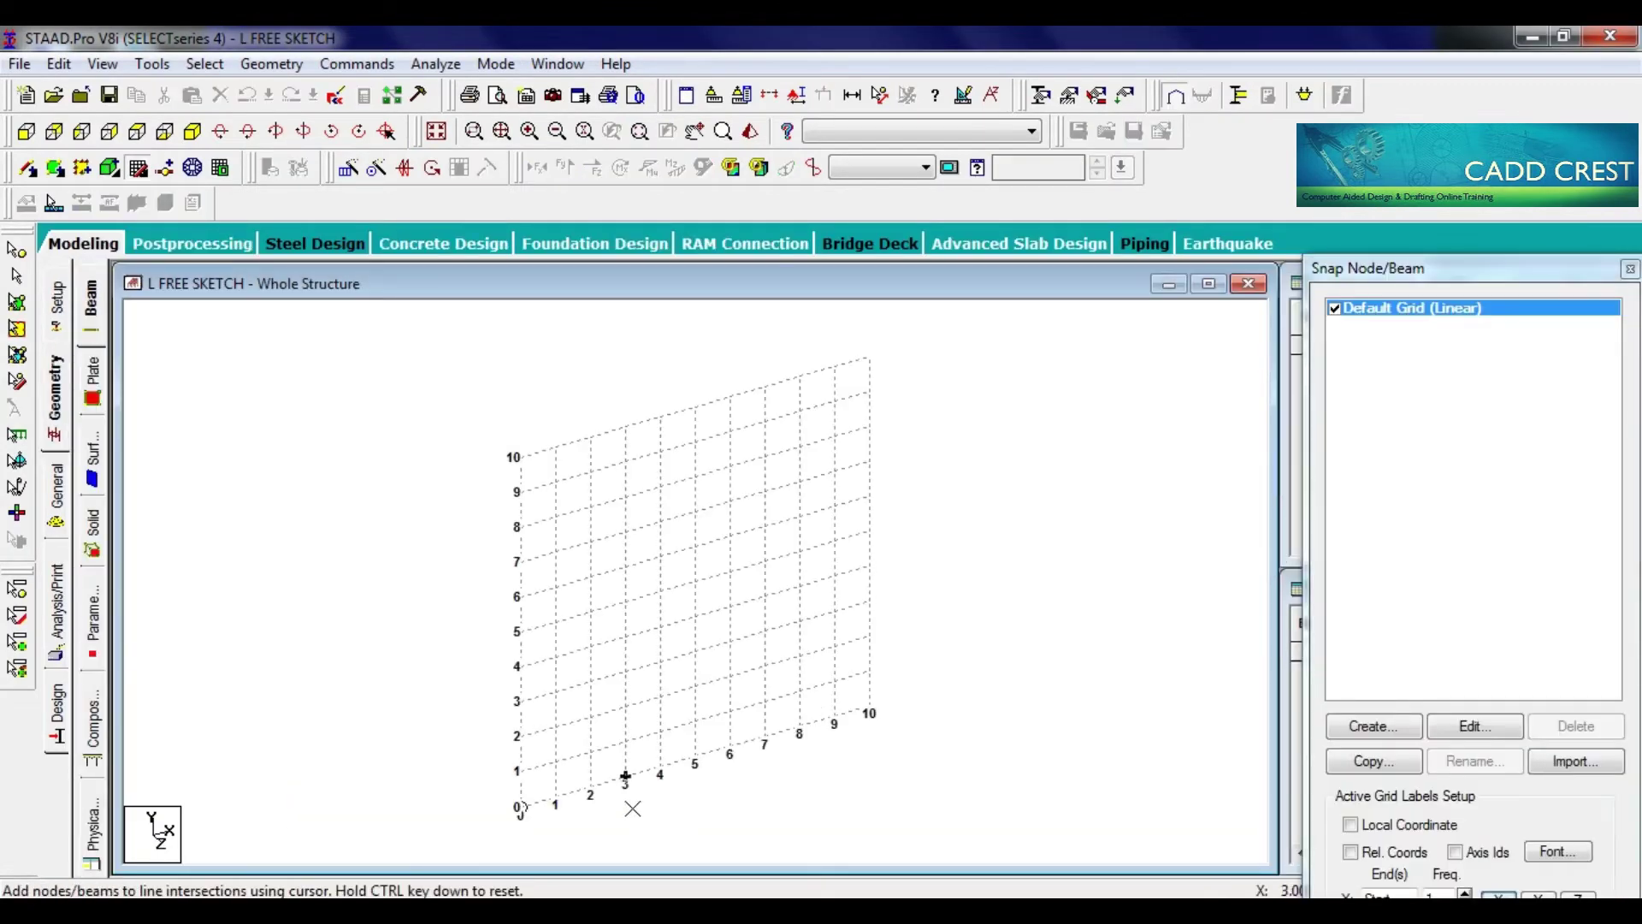
# Draw one 3 m beam from (0,0,0) to (3,0,0) and open General > Property
pyautogui.click(520, 806)
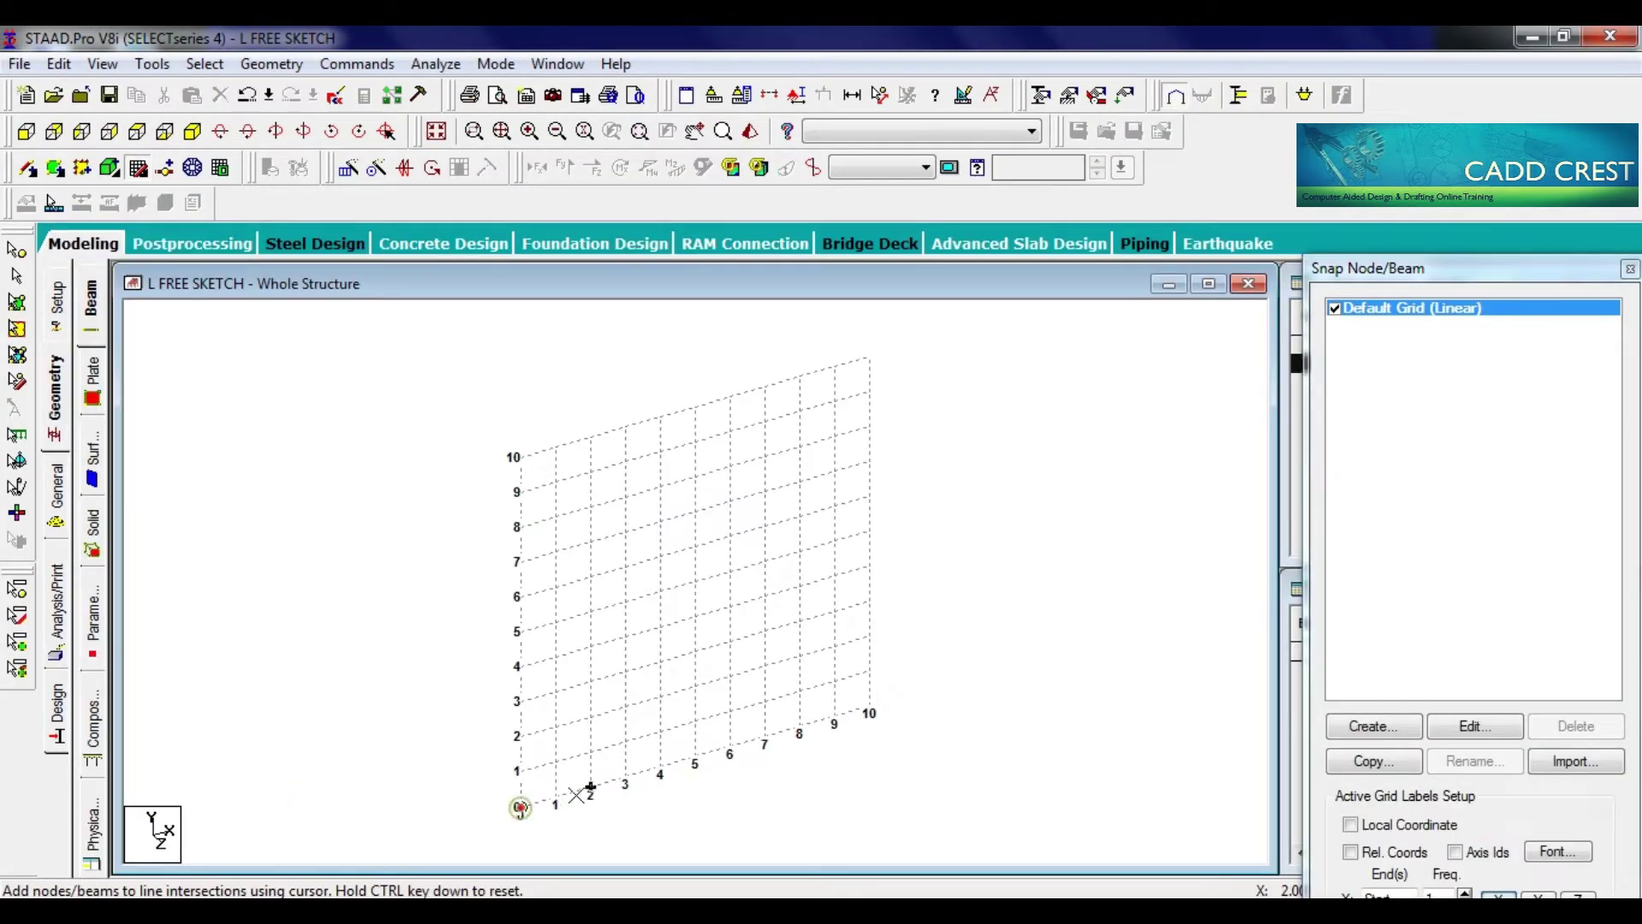
pyautogui.click(629, 774)
pyautogui.click(1630, 268)
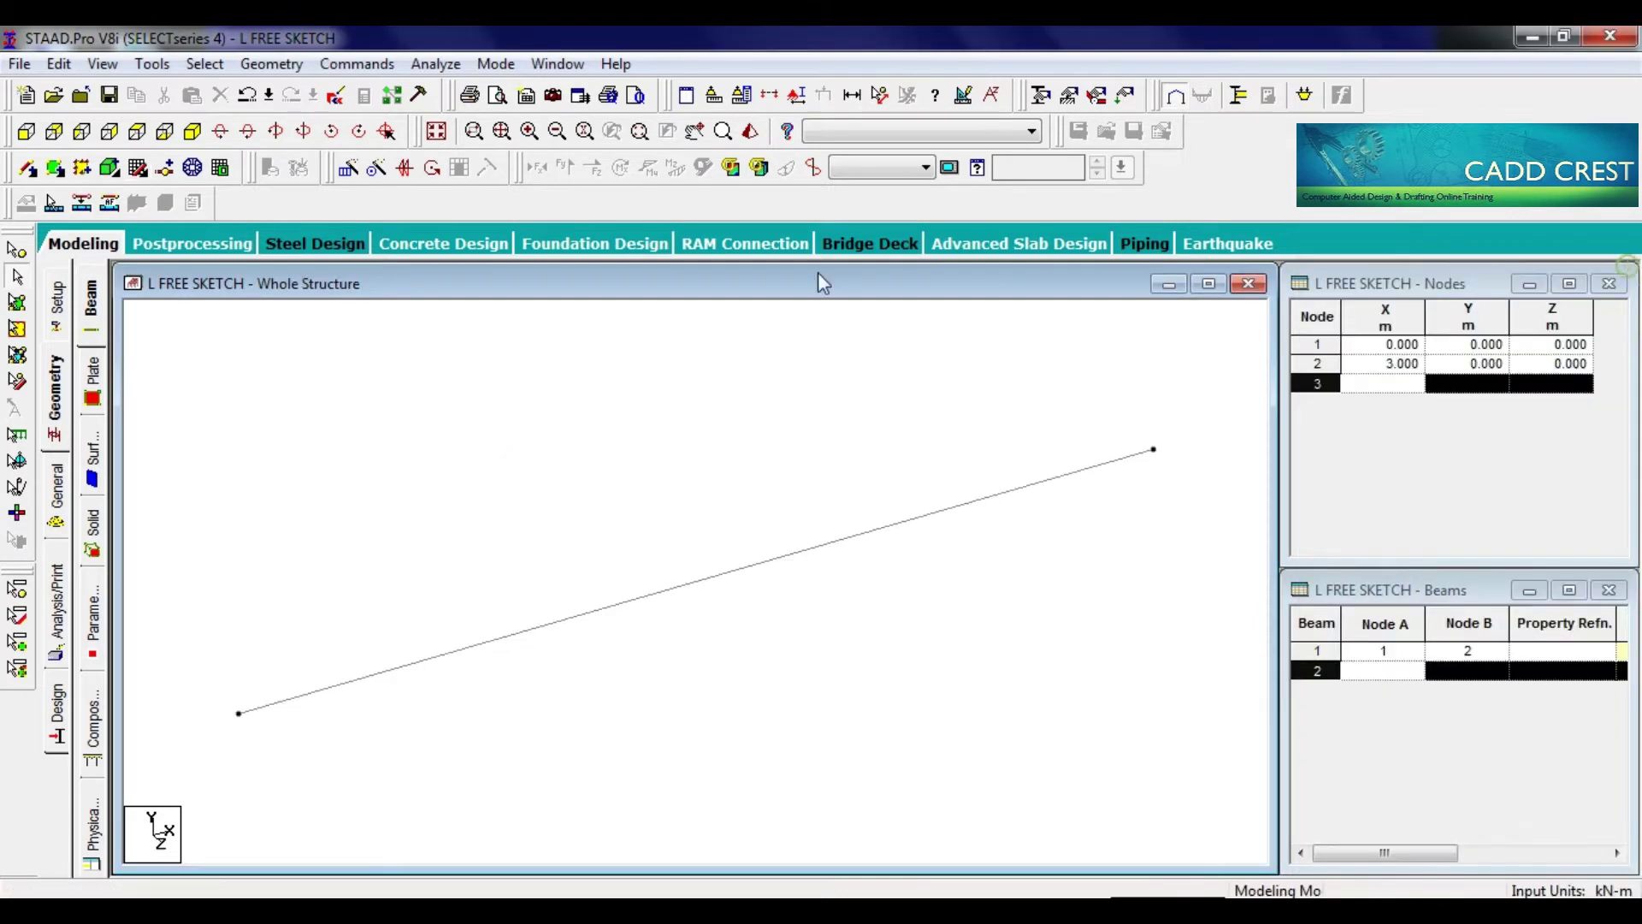
pyautogui.click(57, 487)
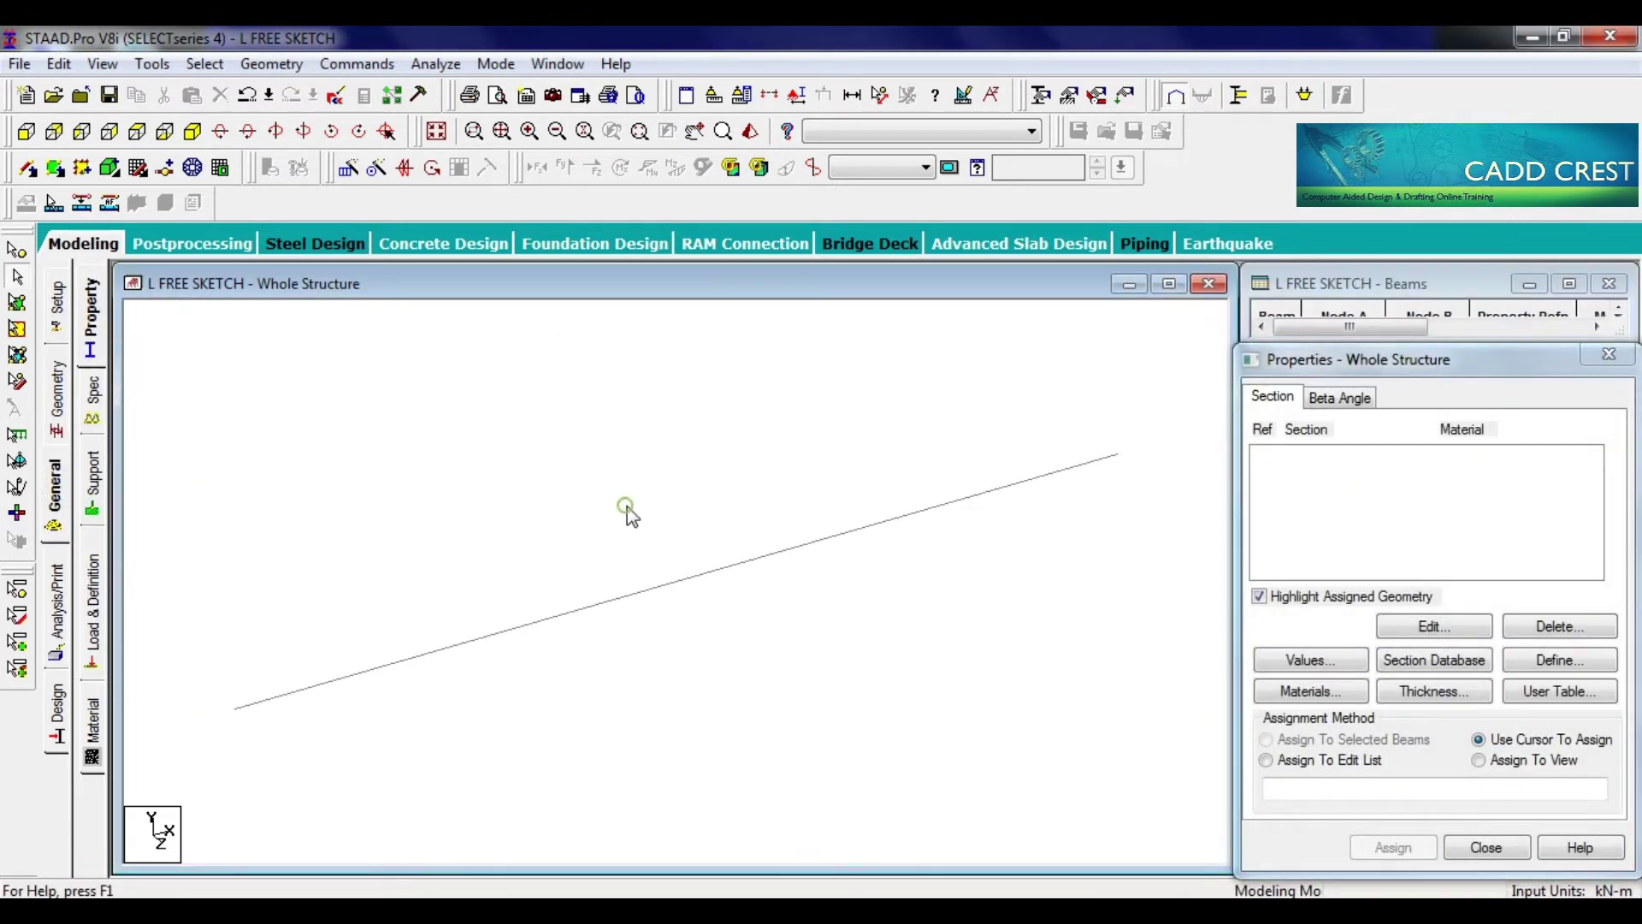
# Close the section Define dialog without adding a section, then bring up the Tools menu
pyautogui.click(1572, 660)
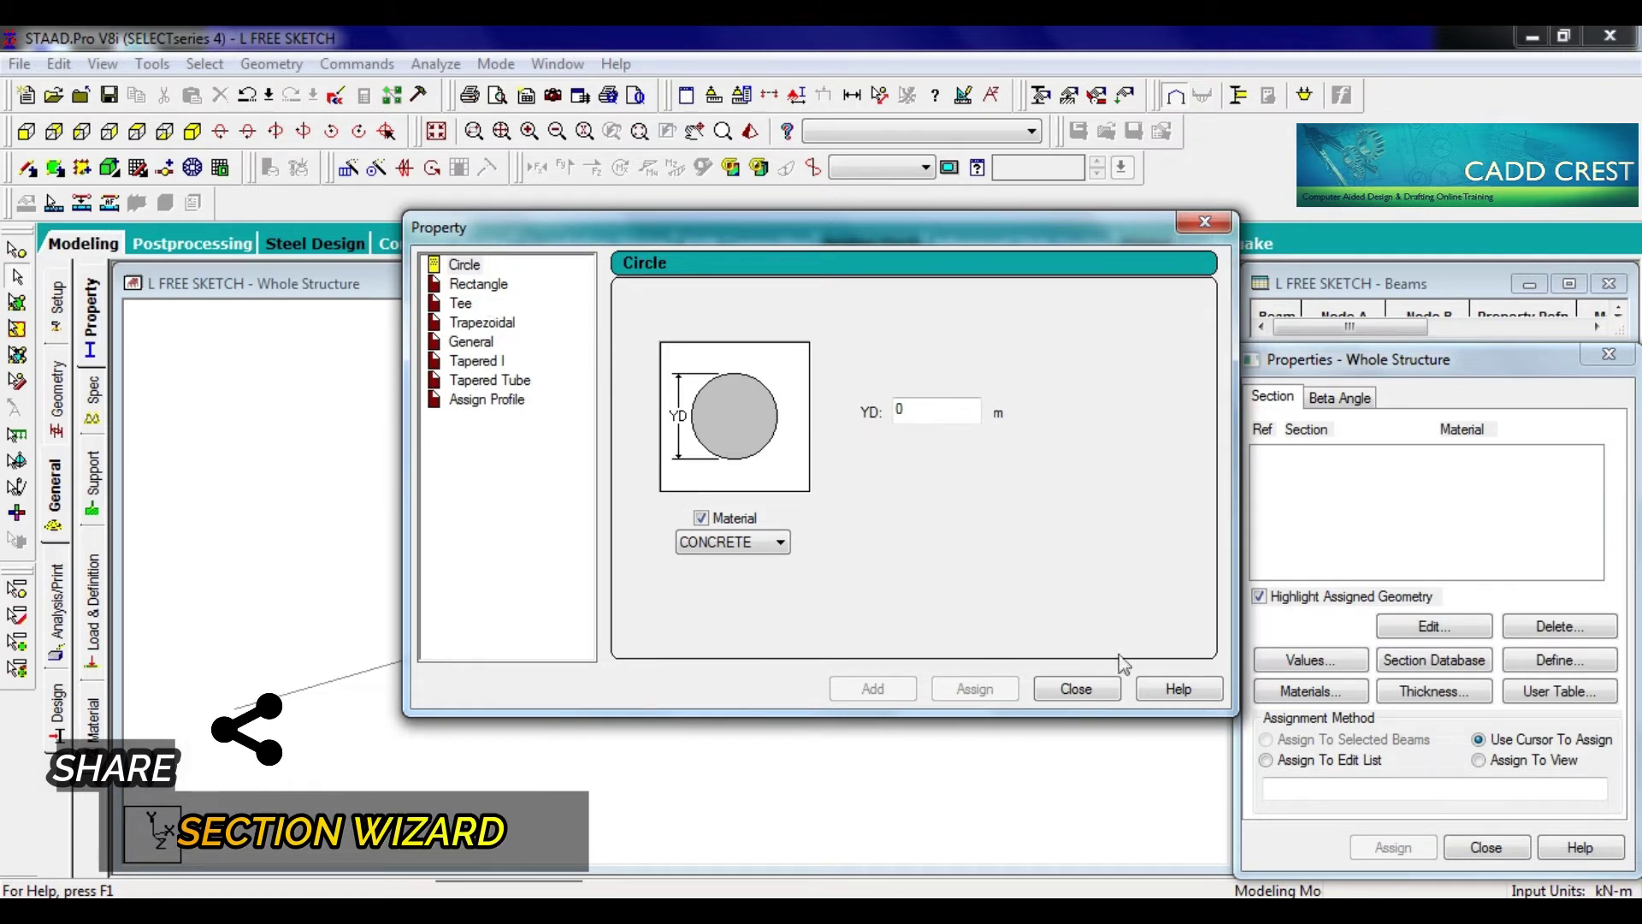
pyautogui.click(1095, 689)
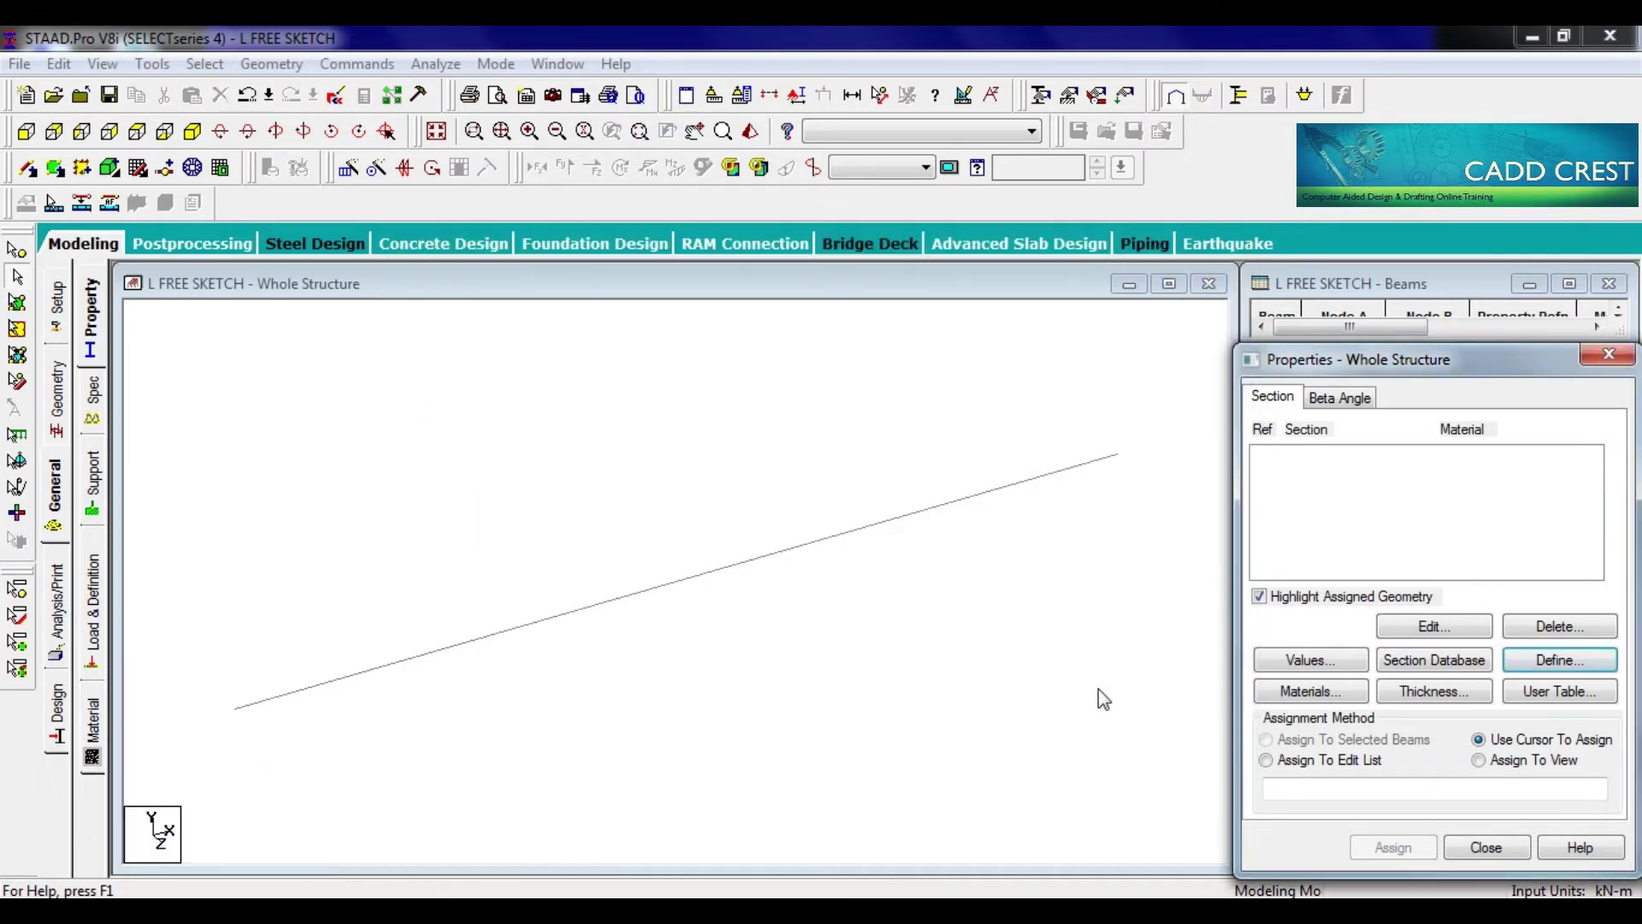
pyautogui.moveTo(1486, 374); pyautogui.dragTo(1466, 312)
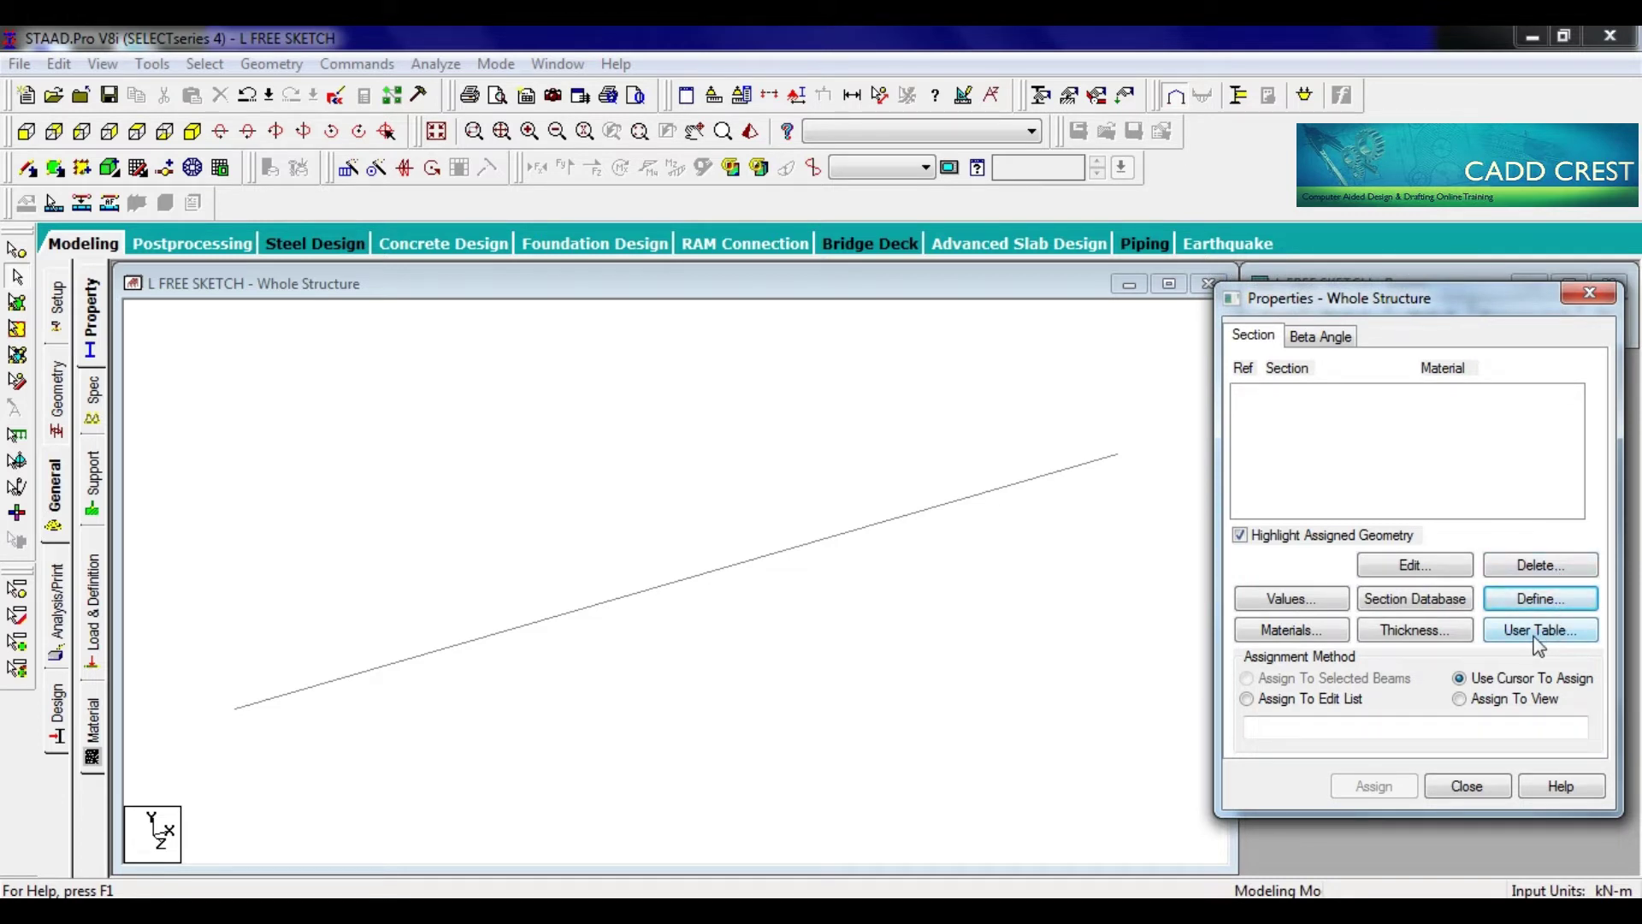
pyautogui.click(167, 66)
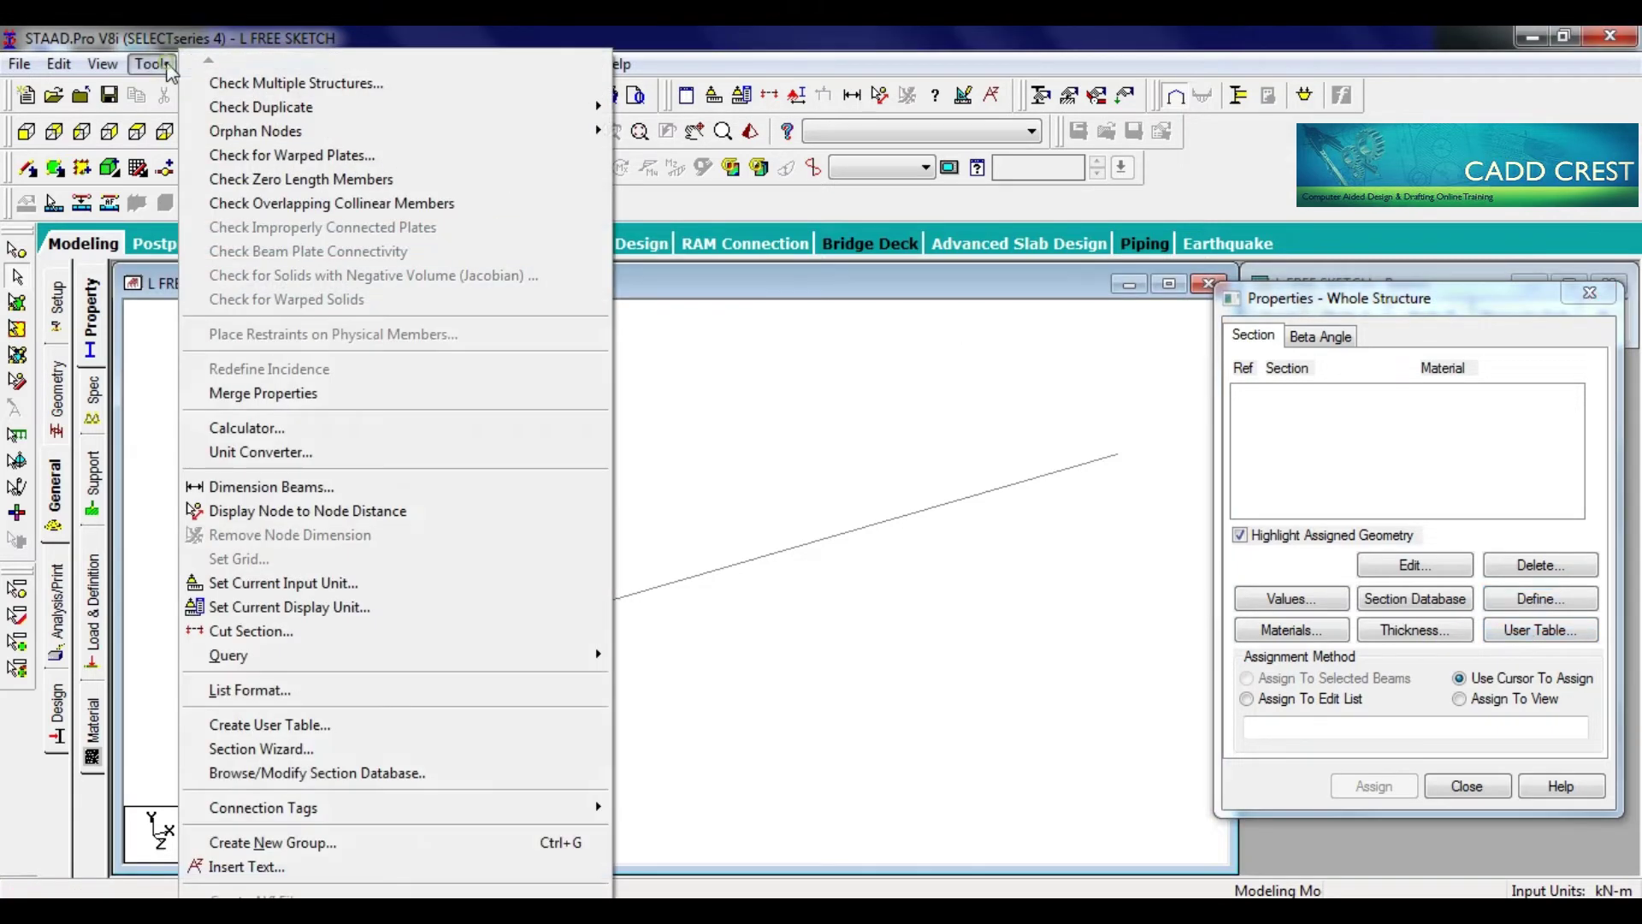
# Start new user table 1 as an external table loaded from Desktop\L.UPT
pyautogui.click(382, 727)
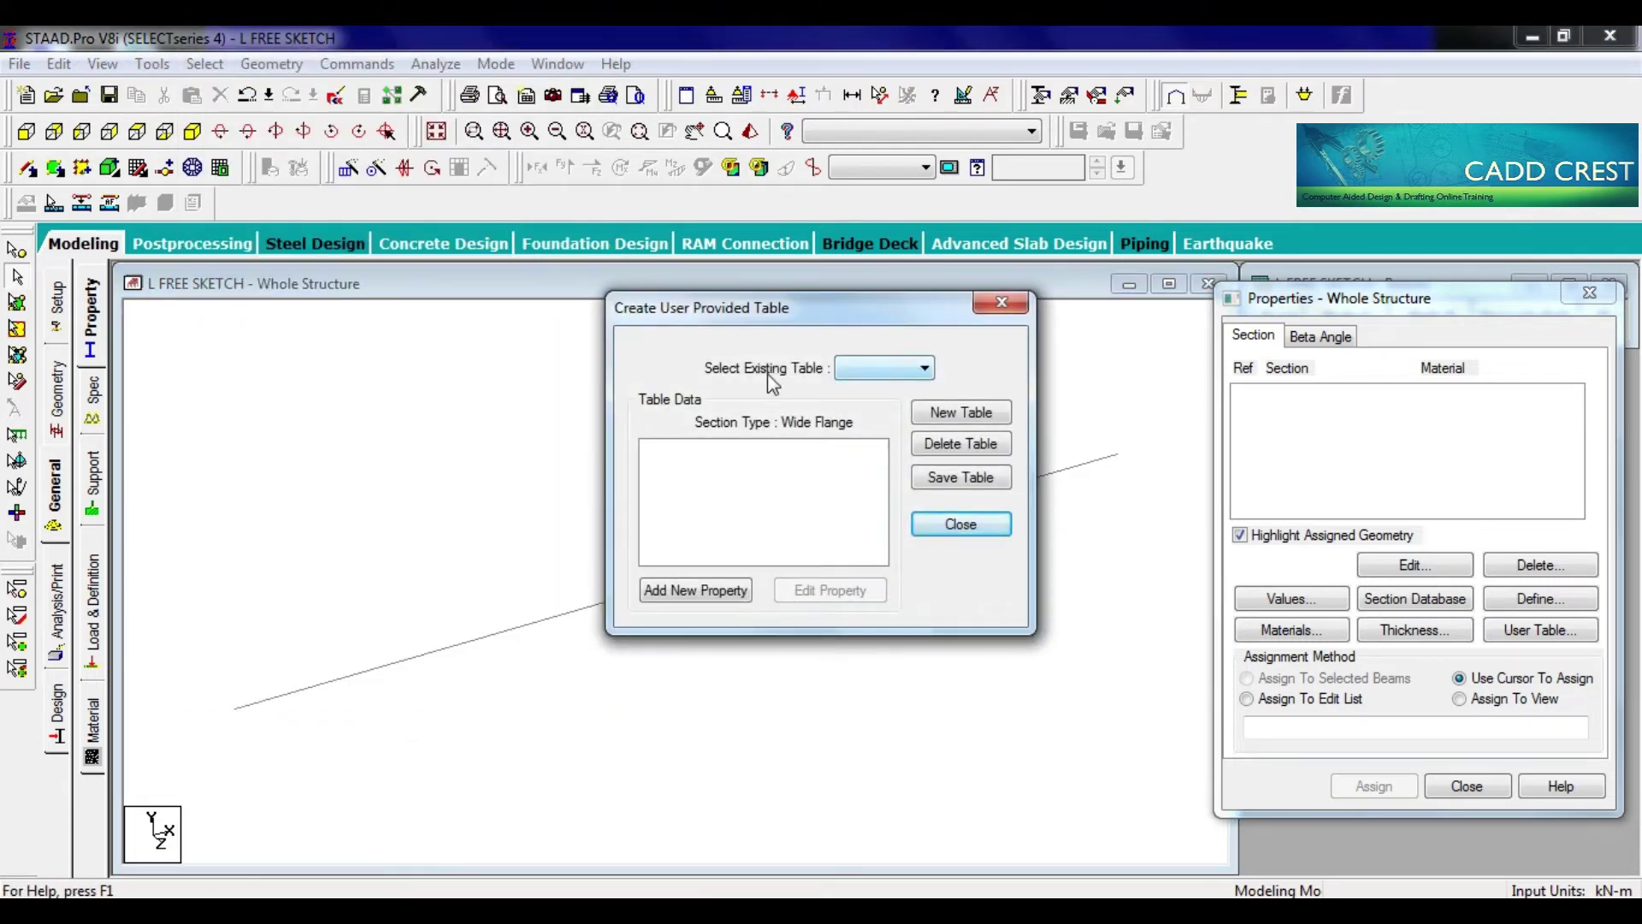
pyautogui.click(911, 370)
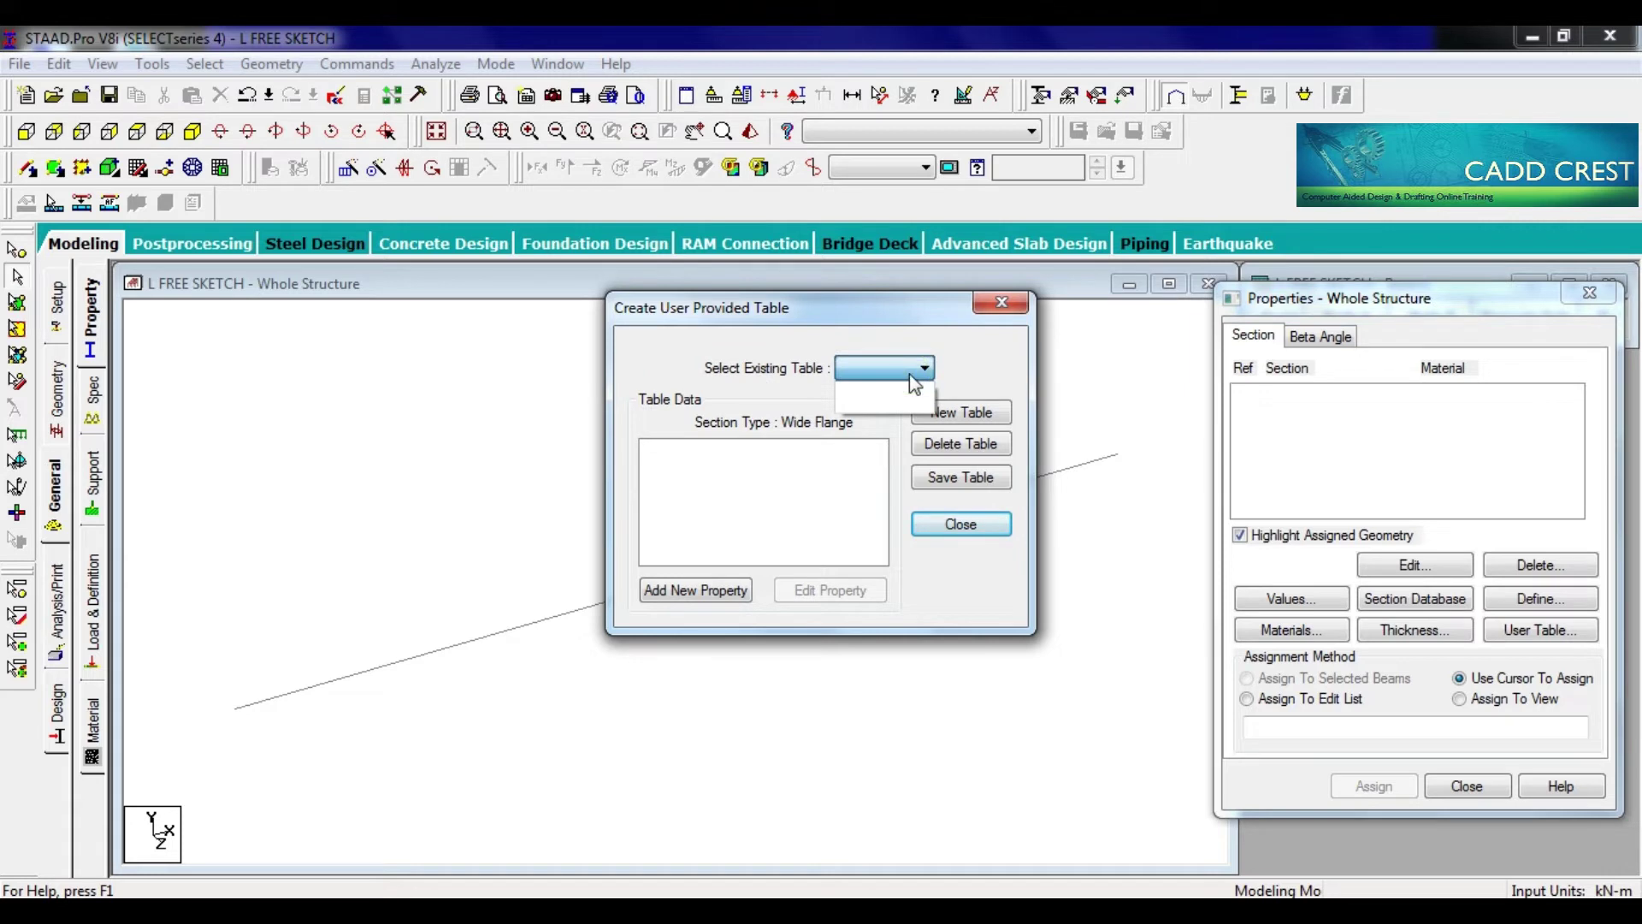
pyautogui.click(992, 355)
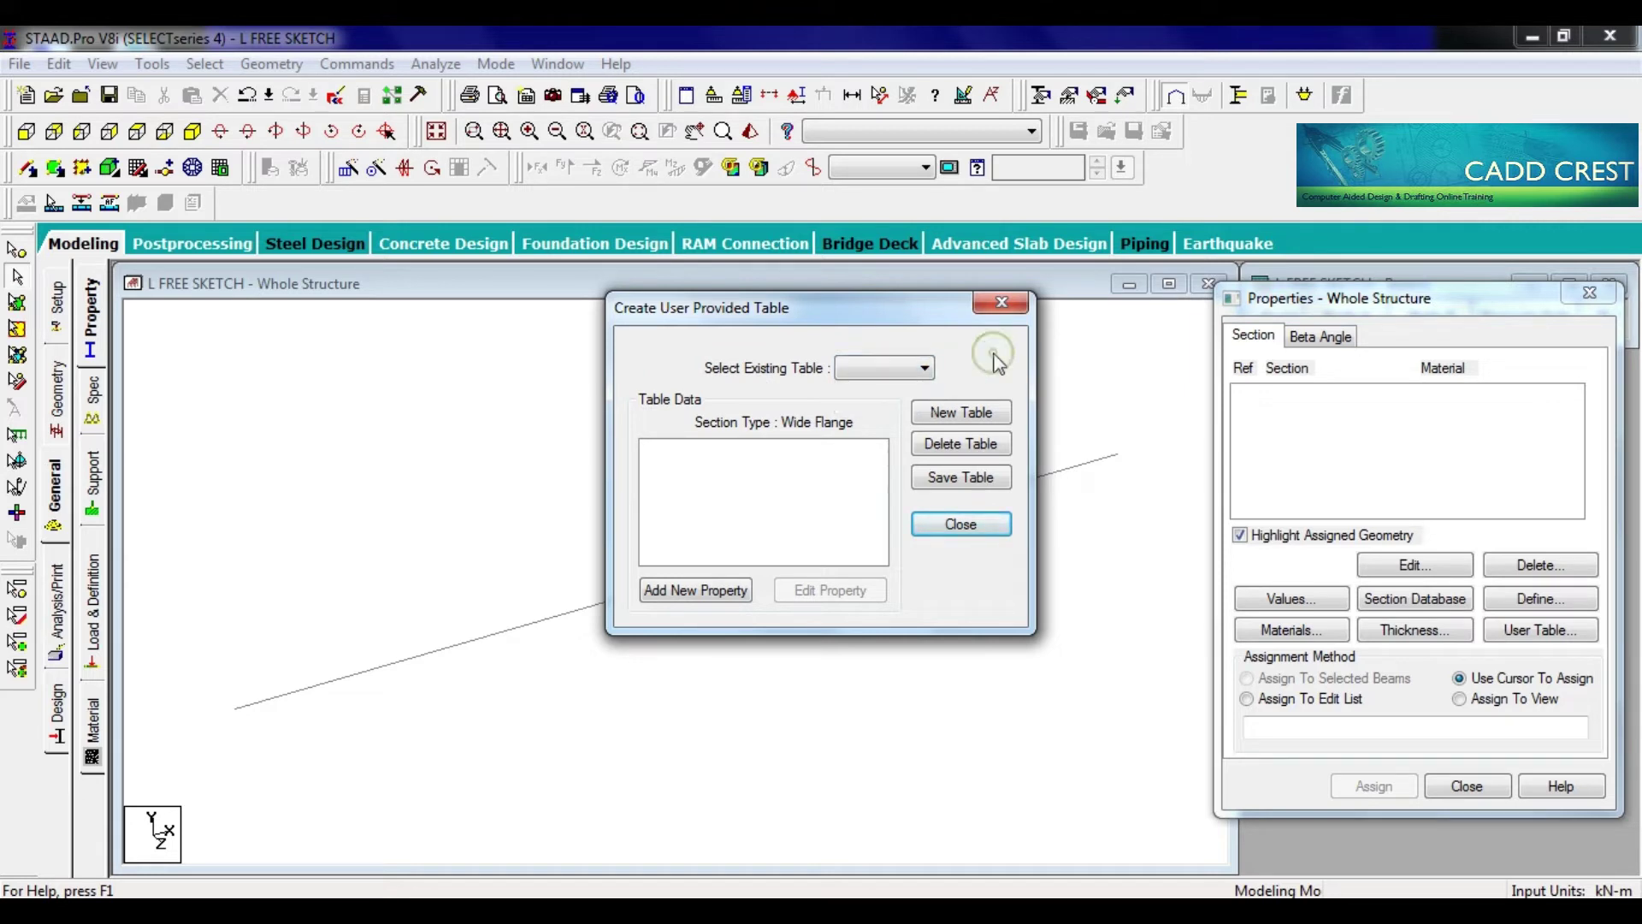
pyautogui.click(961, 414)
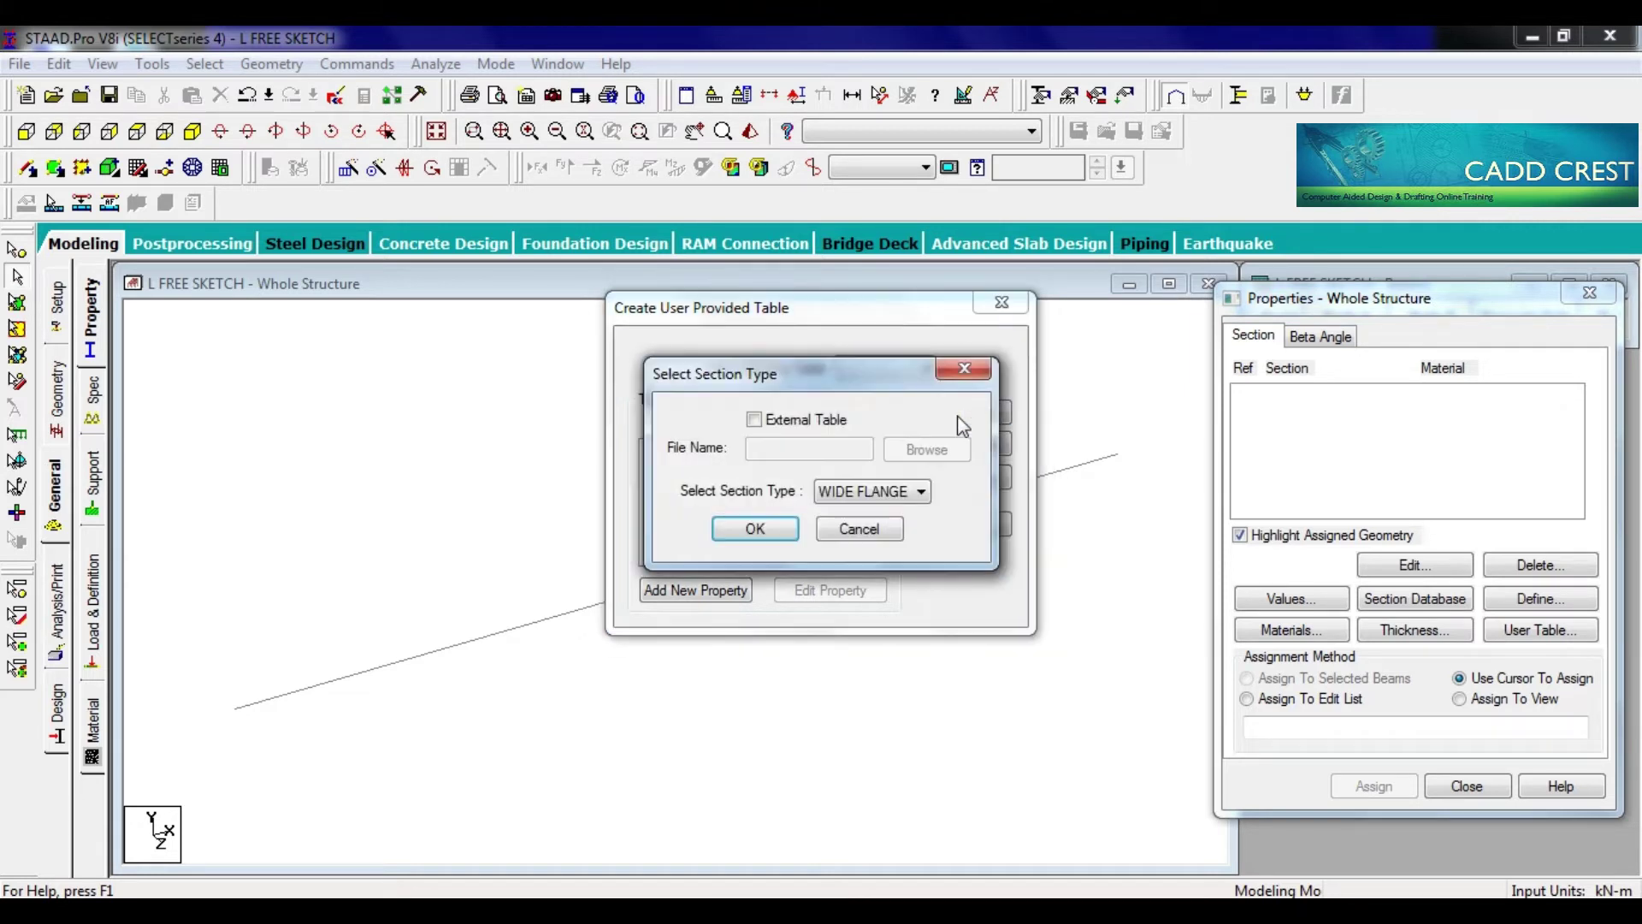
pyautogui.click(754, 420)
pyautogui.click(927, 450)
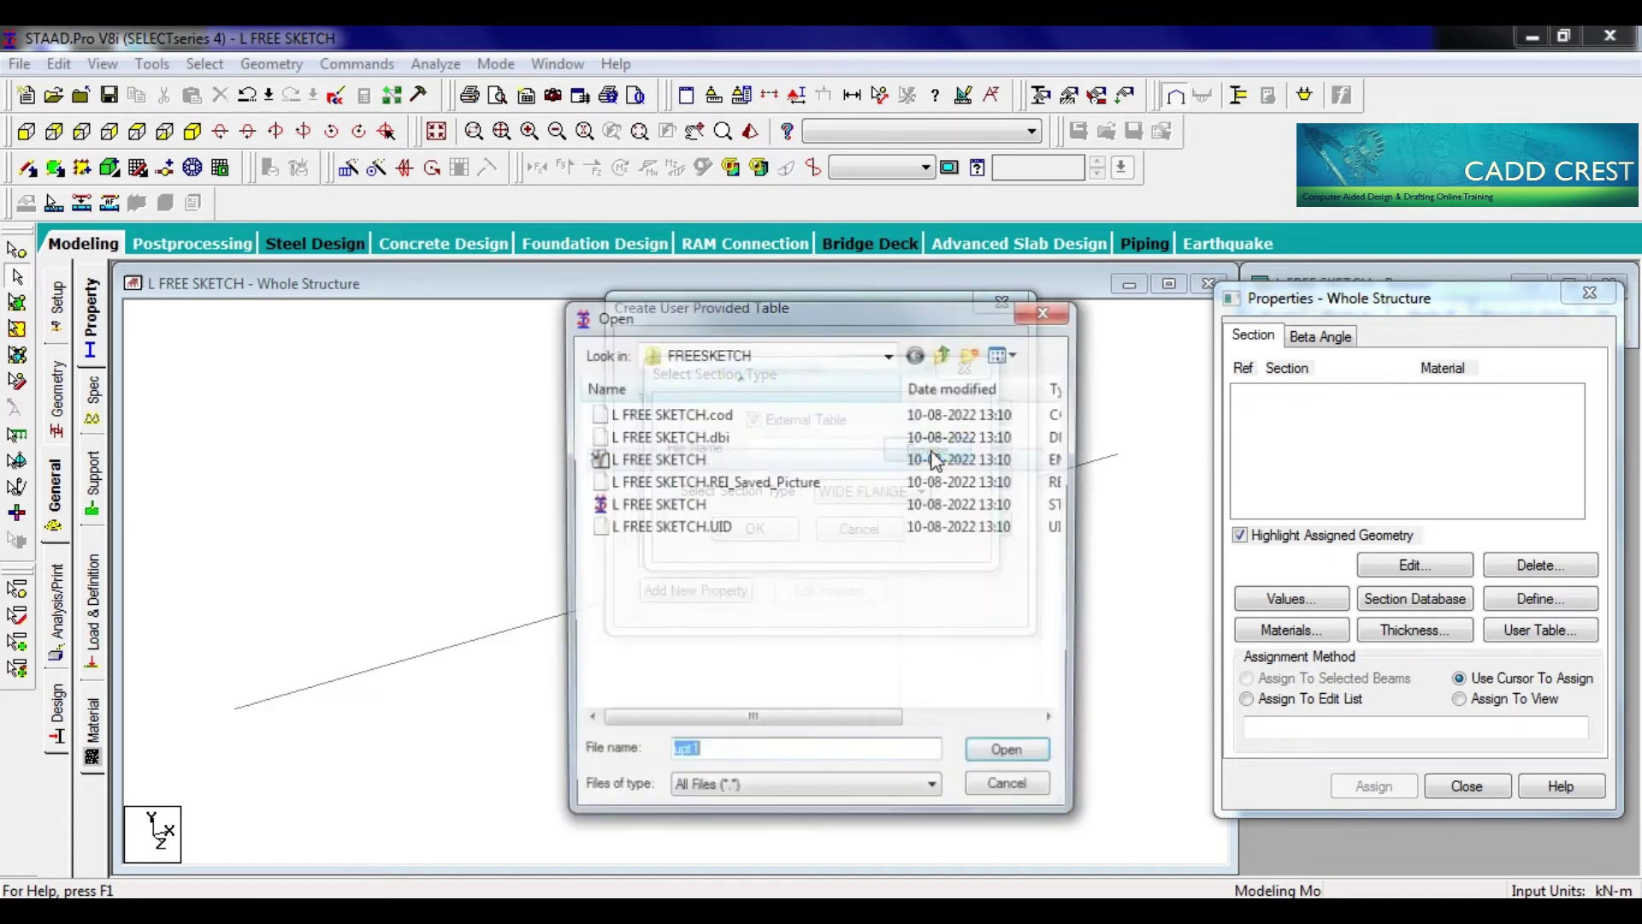
pyautogui.click(890, 354)
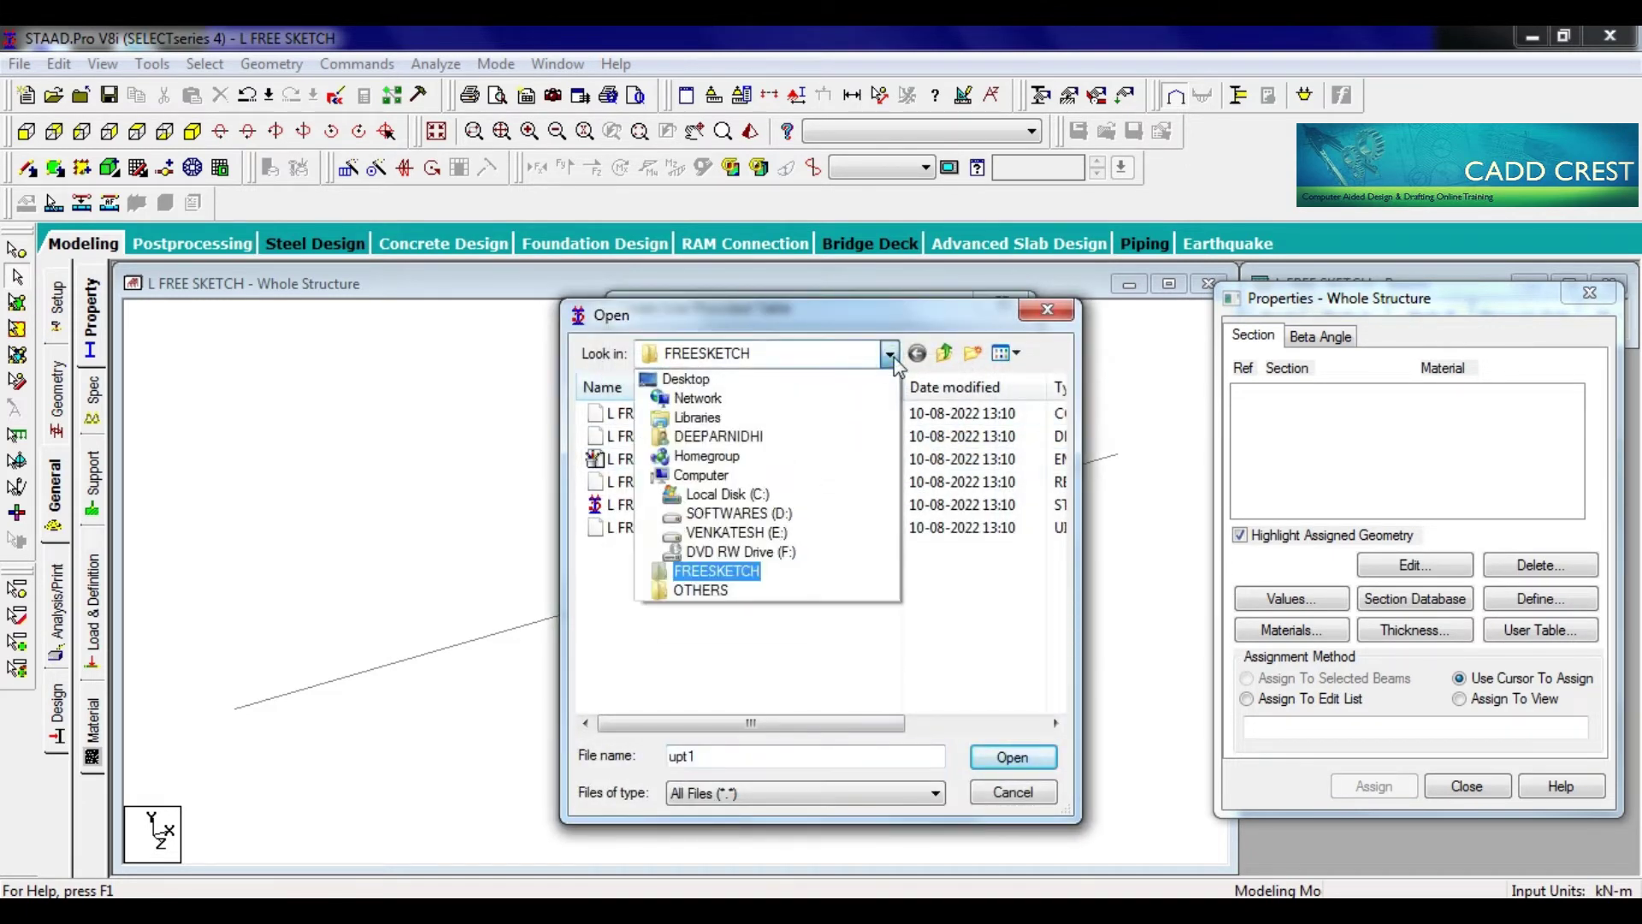
pyautogui.click(731, 372)
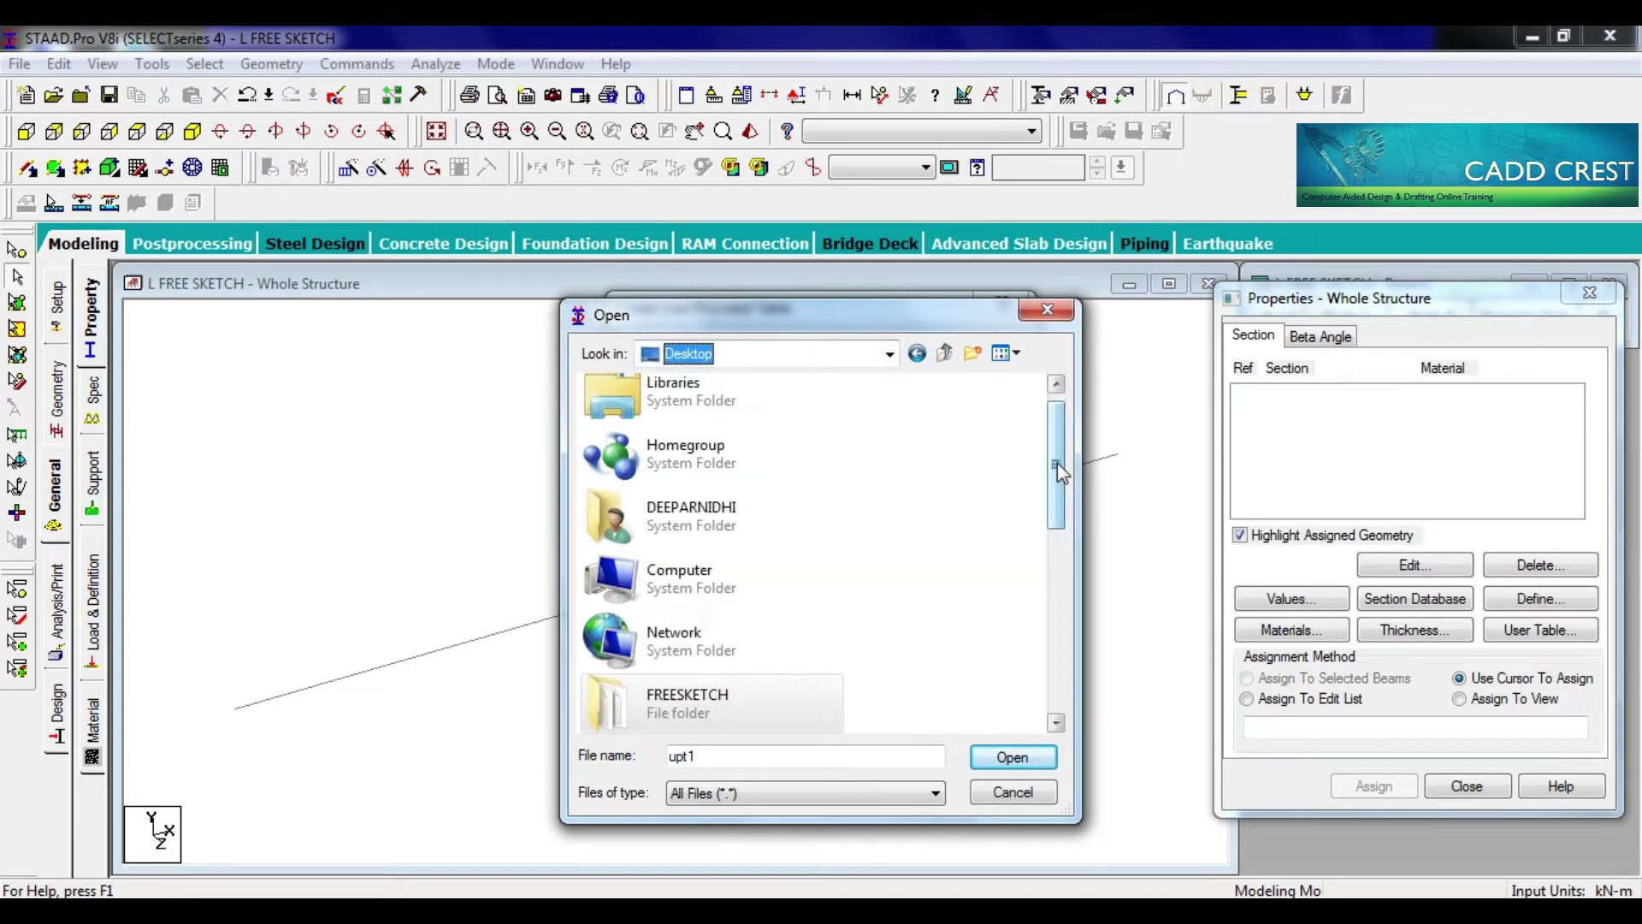
pyautogui.moveTo(1057, 464); pyautogui.dragTo(1059, 641)
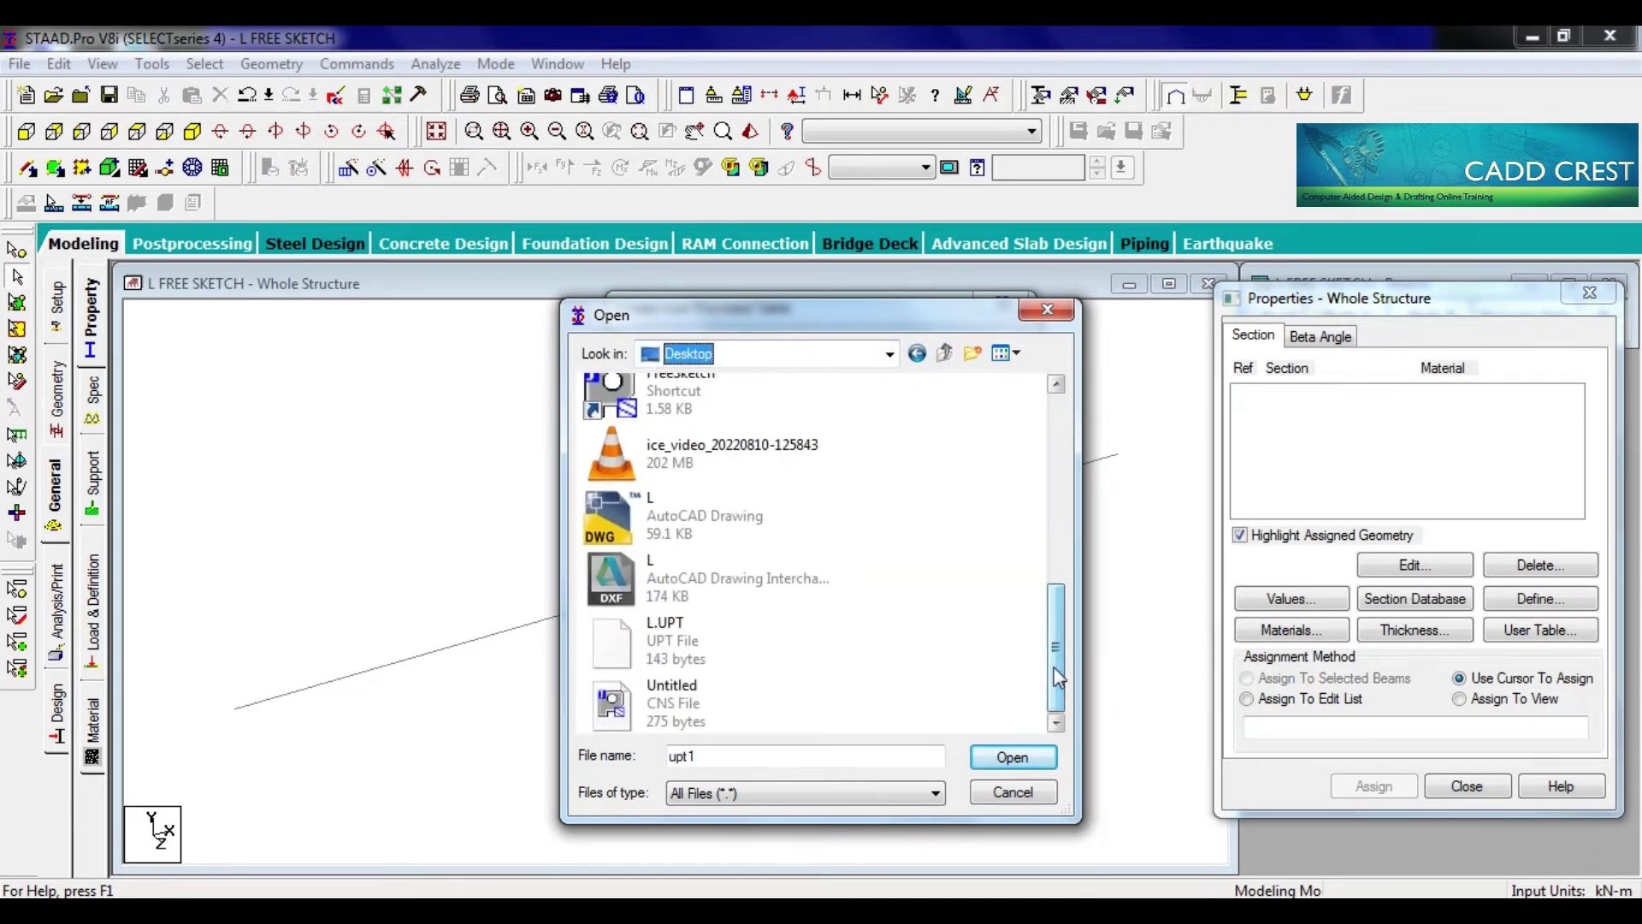
pyautogui.click(716, 644)
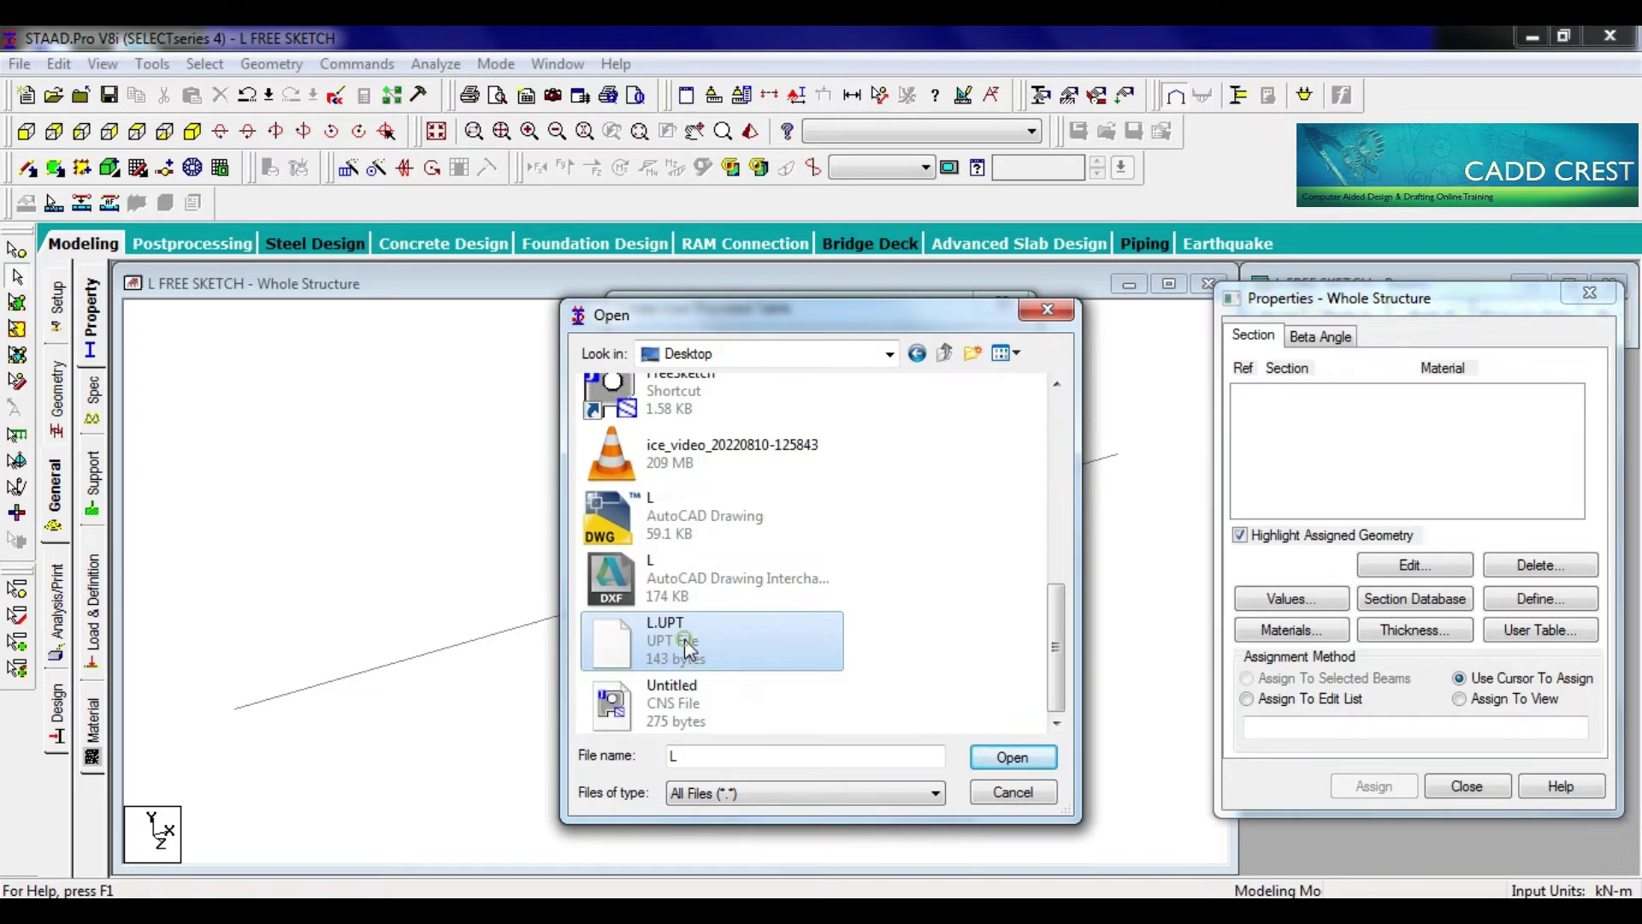
pyautogui.click(1012, 757)
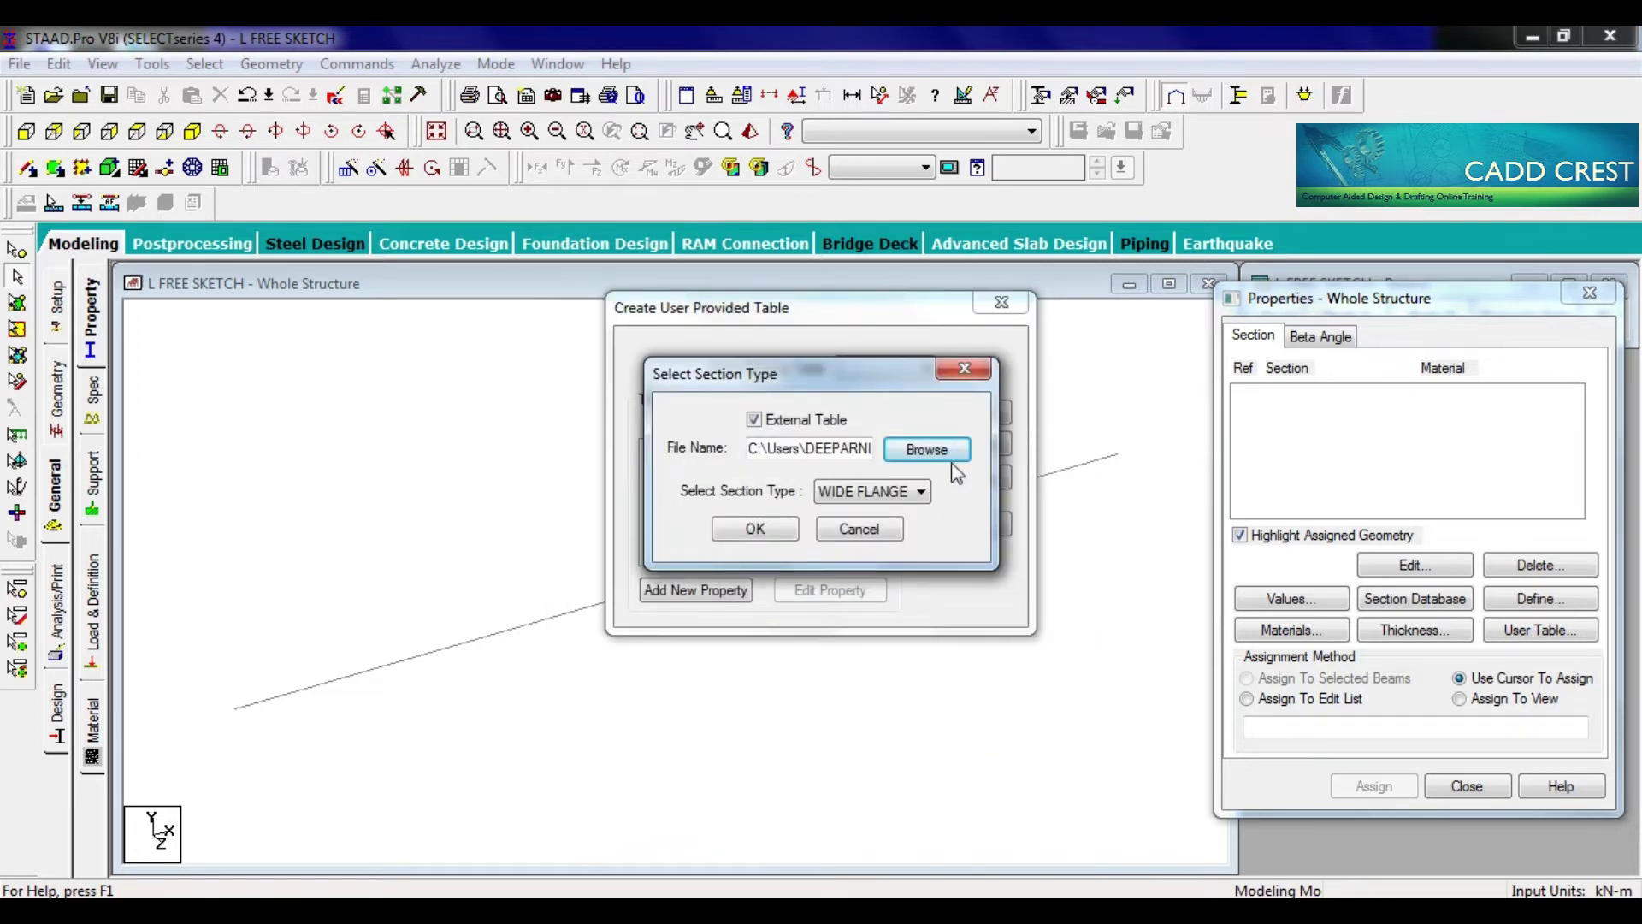
# Set the table's section type to PRISMATIC and confirm it
pyautogui.click(911, 494)
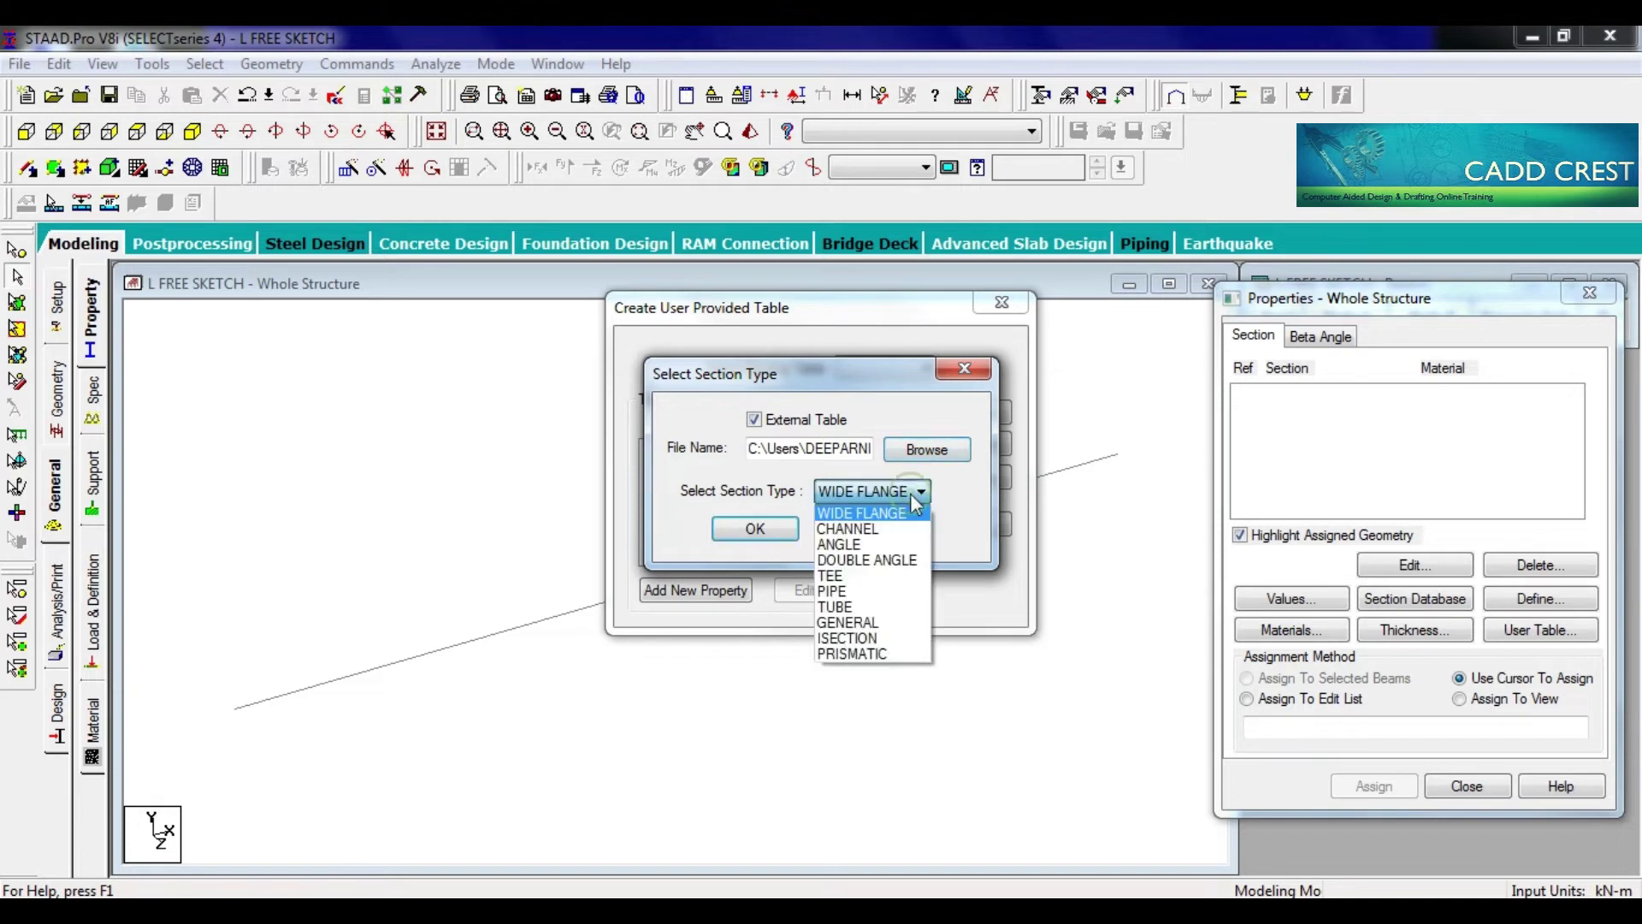
pyautogui.click(866, 656)
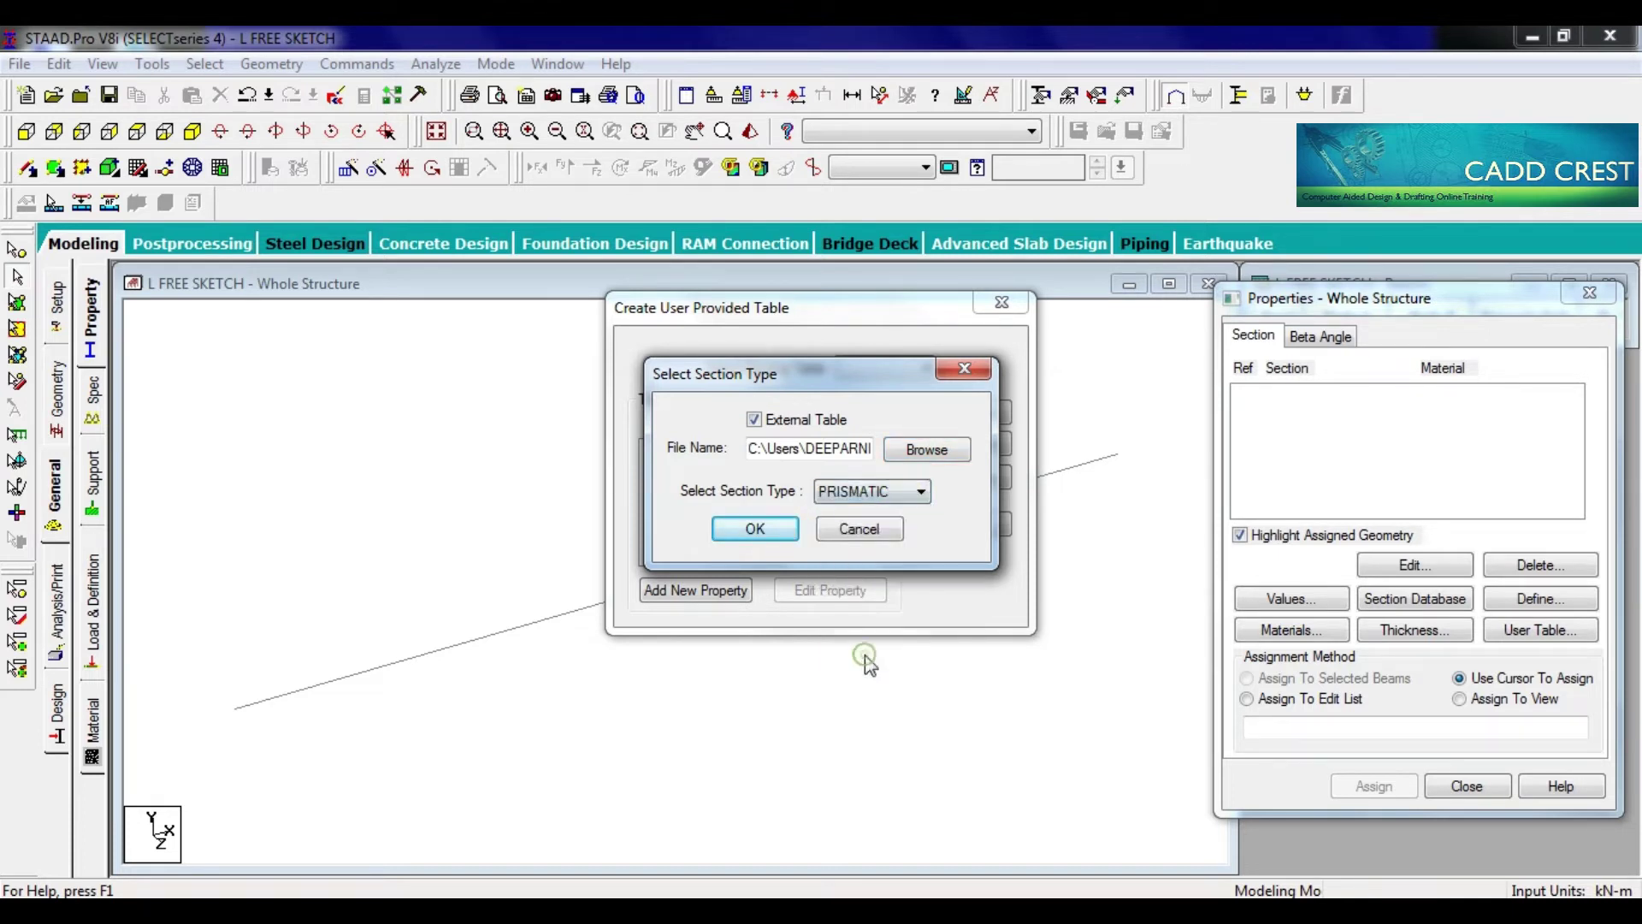
pyautogui.click(756, 530)
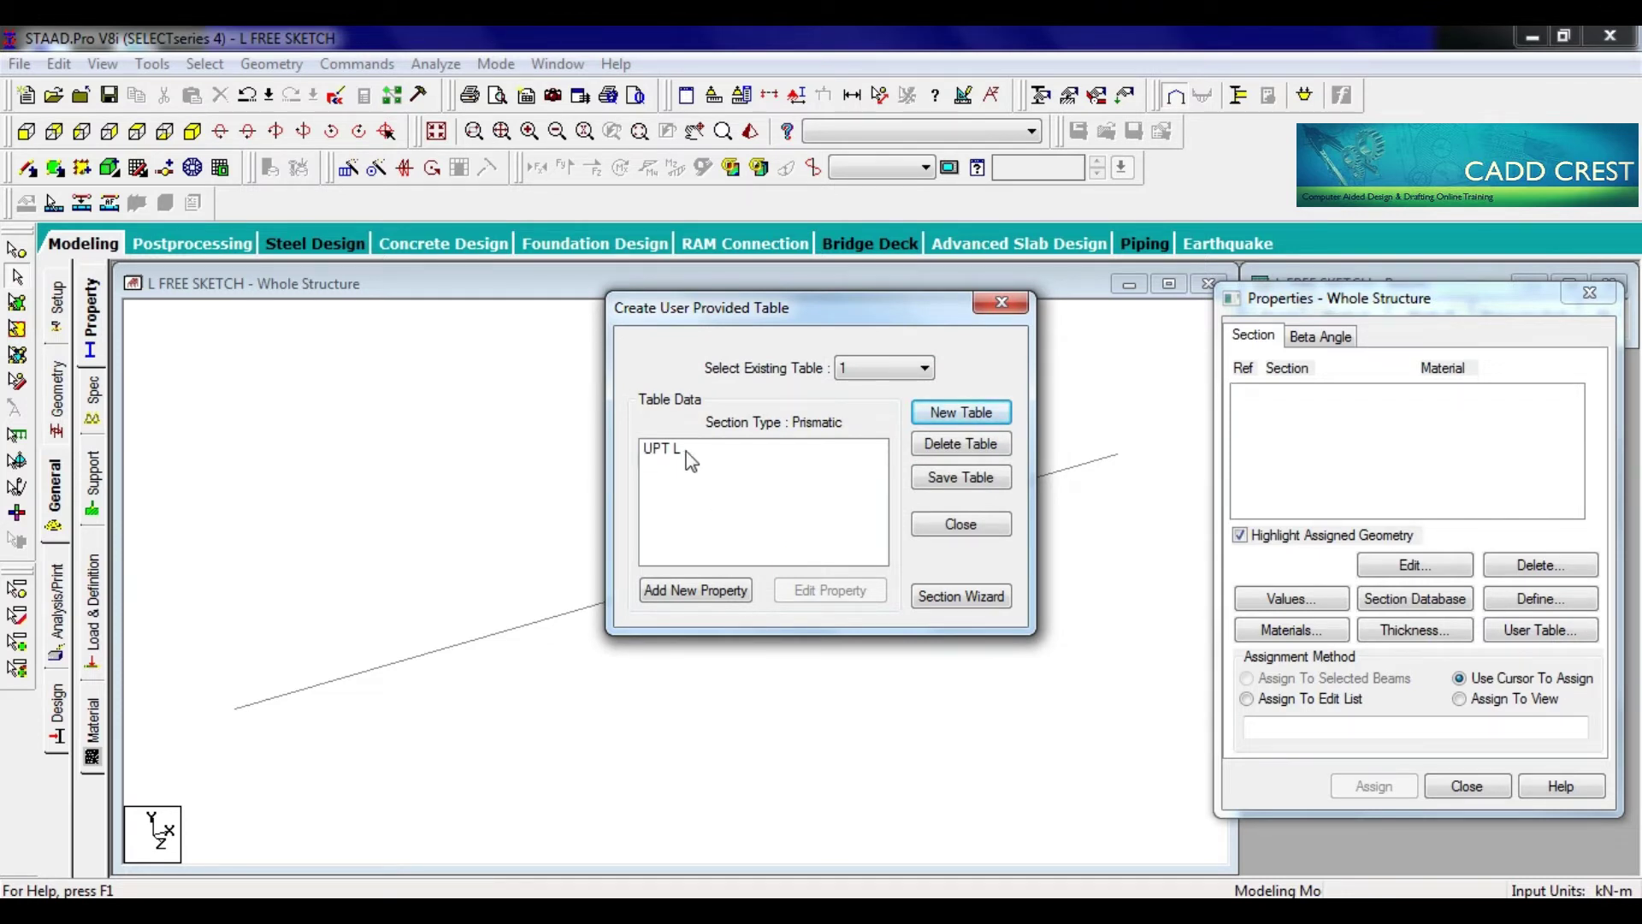
# Add section UPT L with CONCRETE material to the property list and select the beam
pyautogui.click(960, 525)
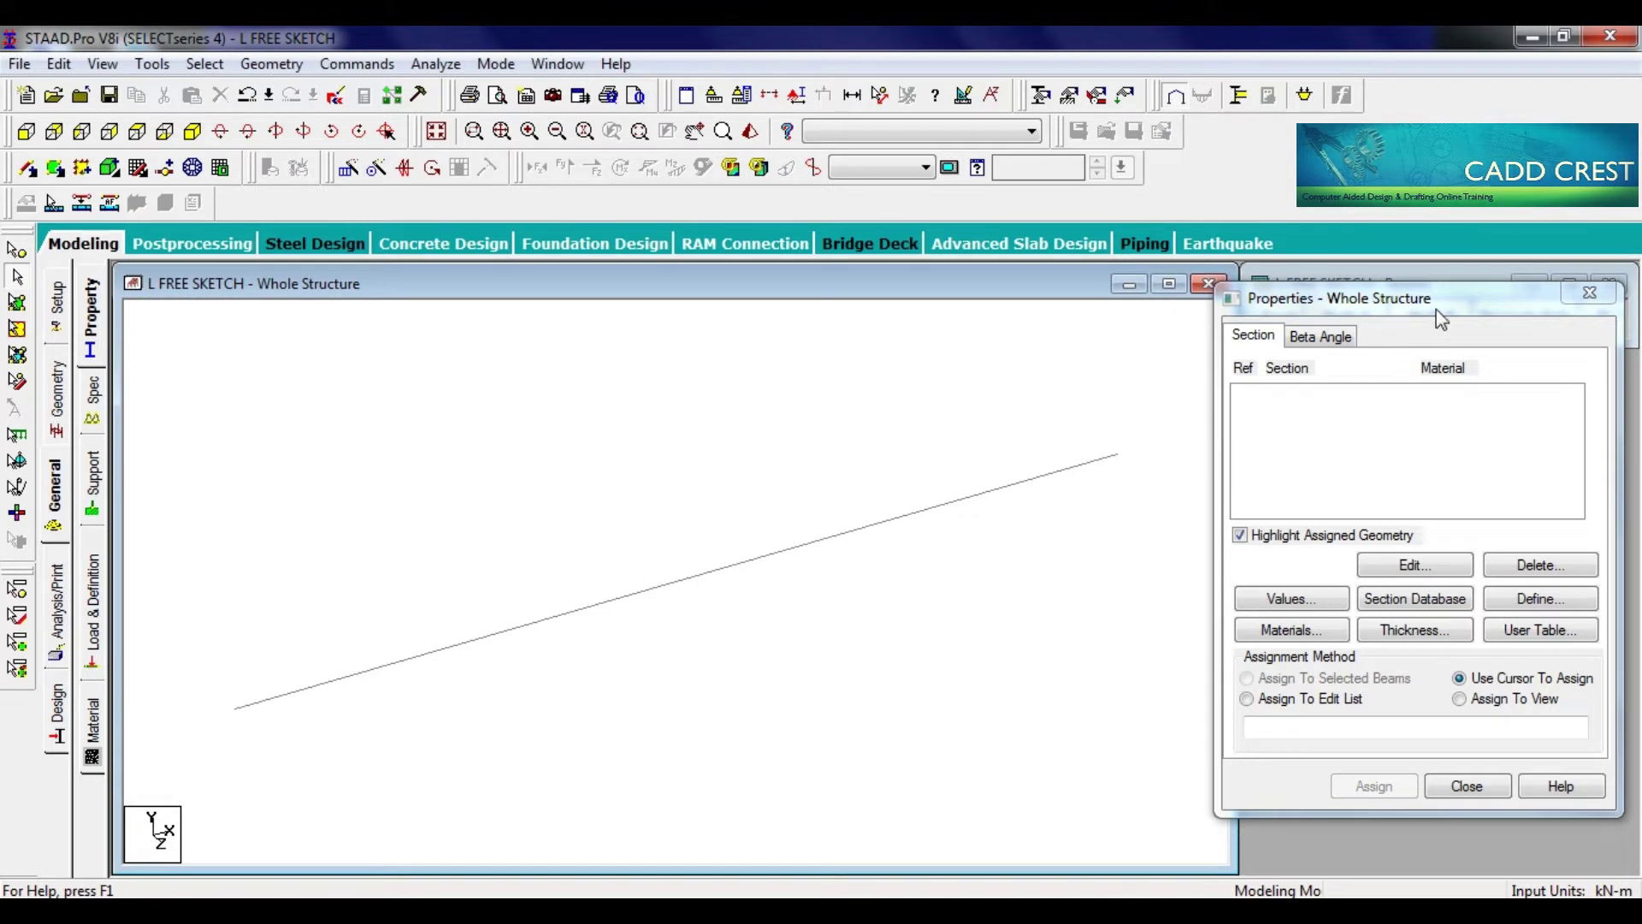
pyautogui.moveTo(1435, 309); pyautogui.dragTo(1460, 353)
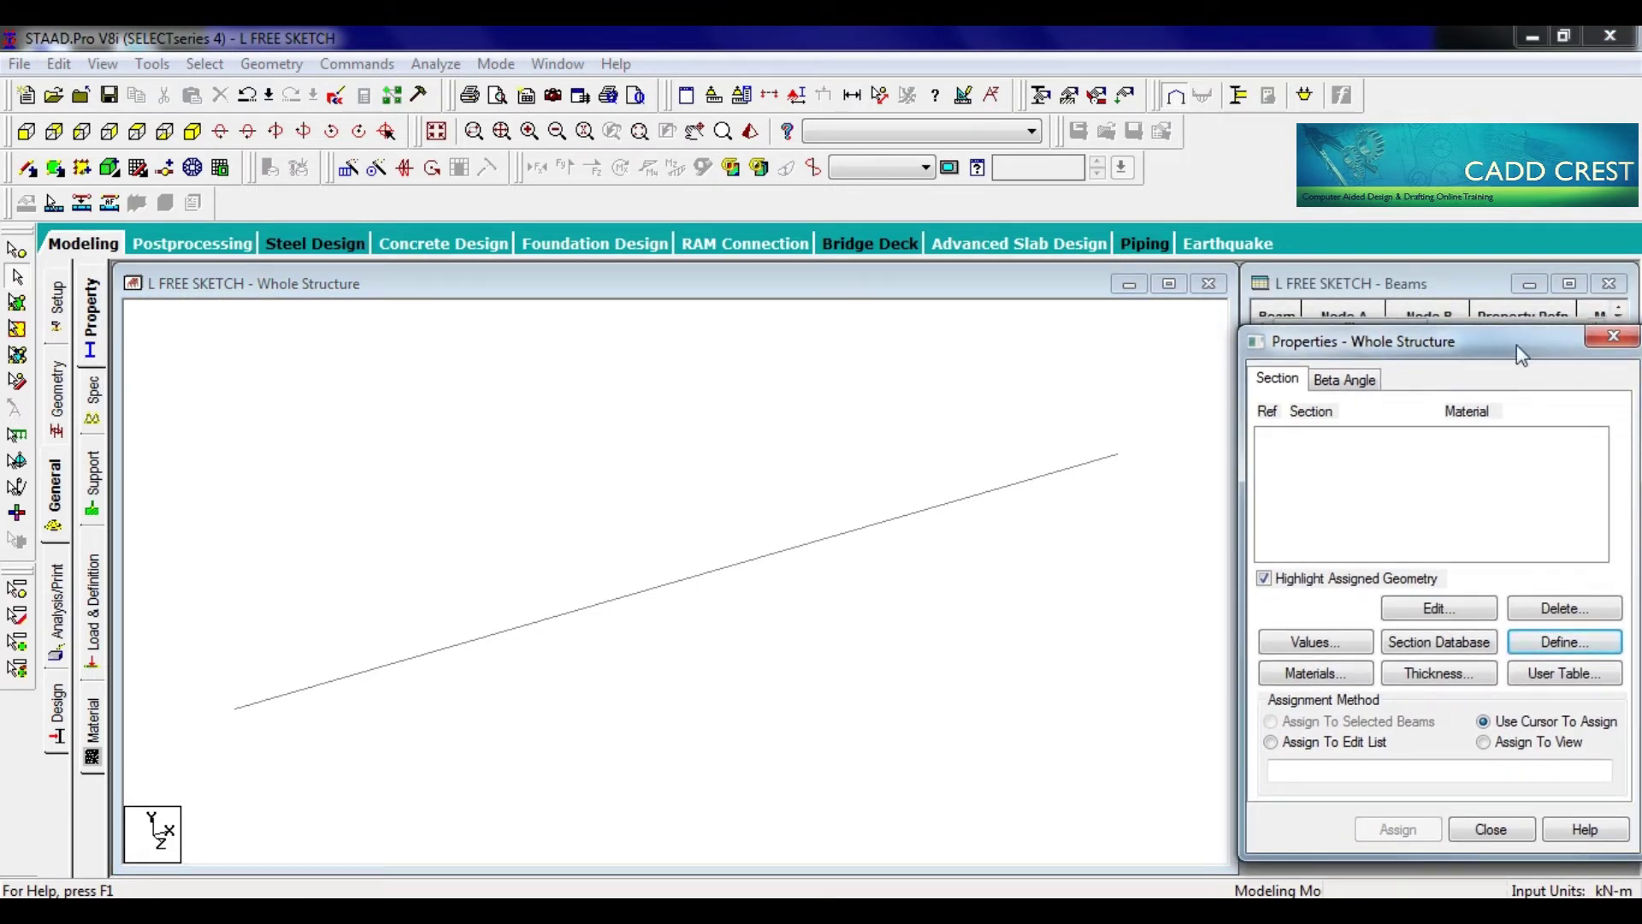
pyautogui.click(1559, 675)
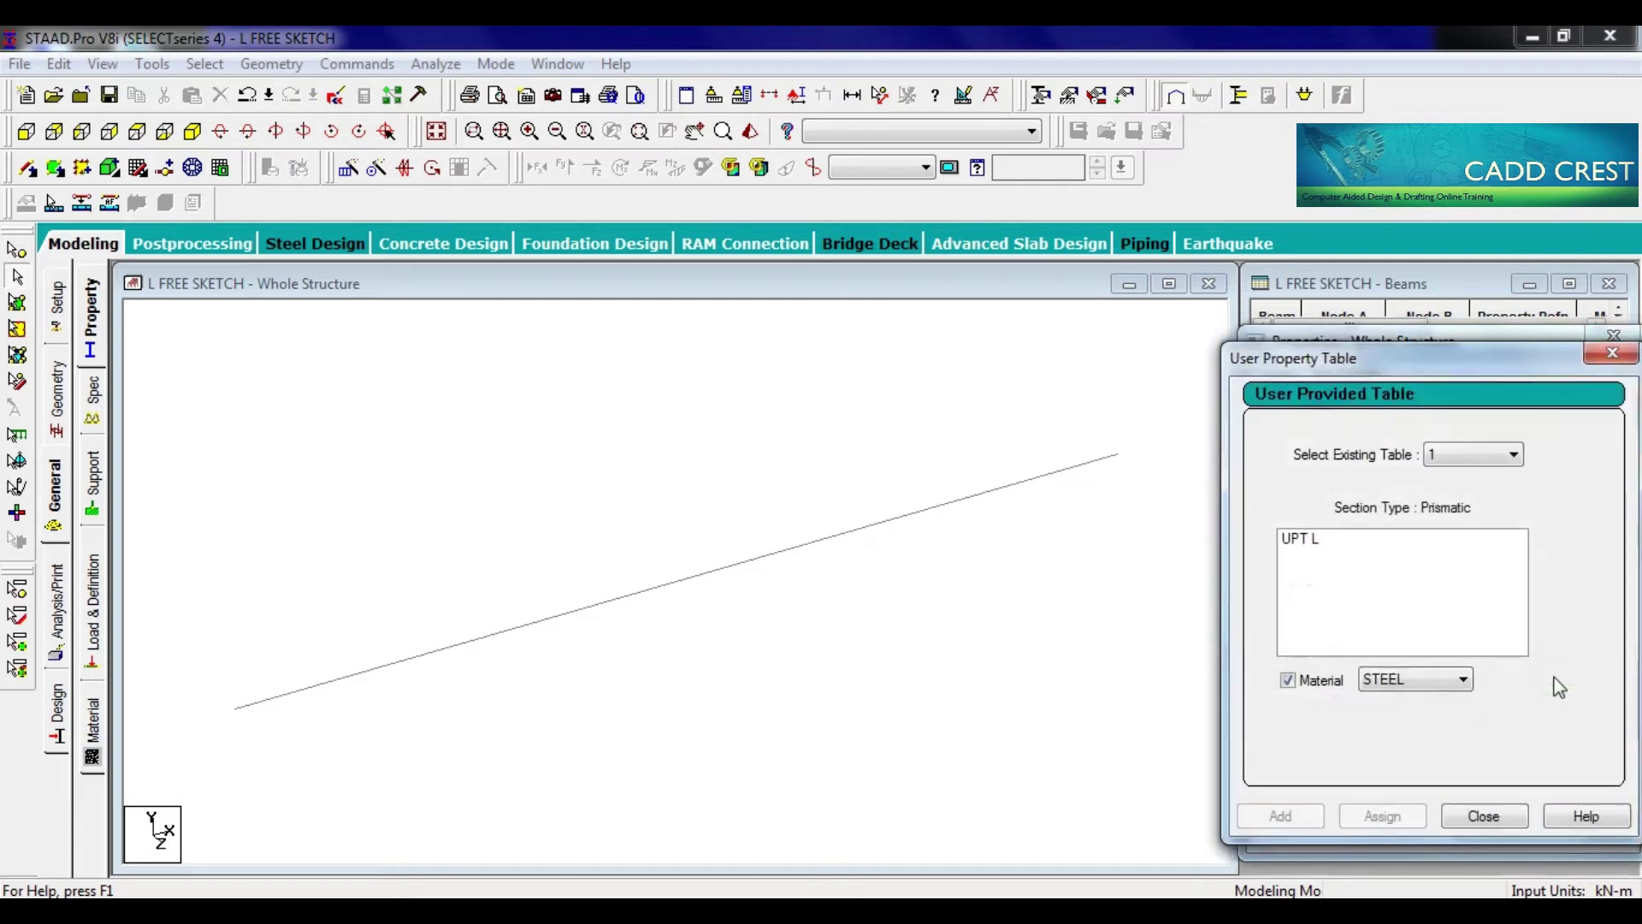
pyautogui.moveTo(1459, 366); pyautogui.dragTo(810, 348)
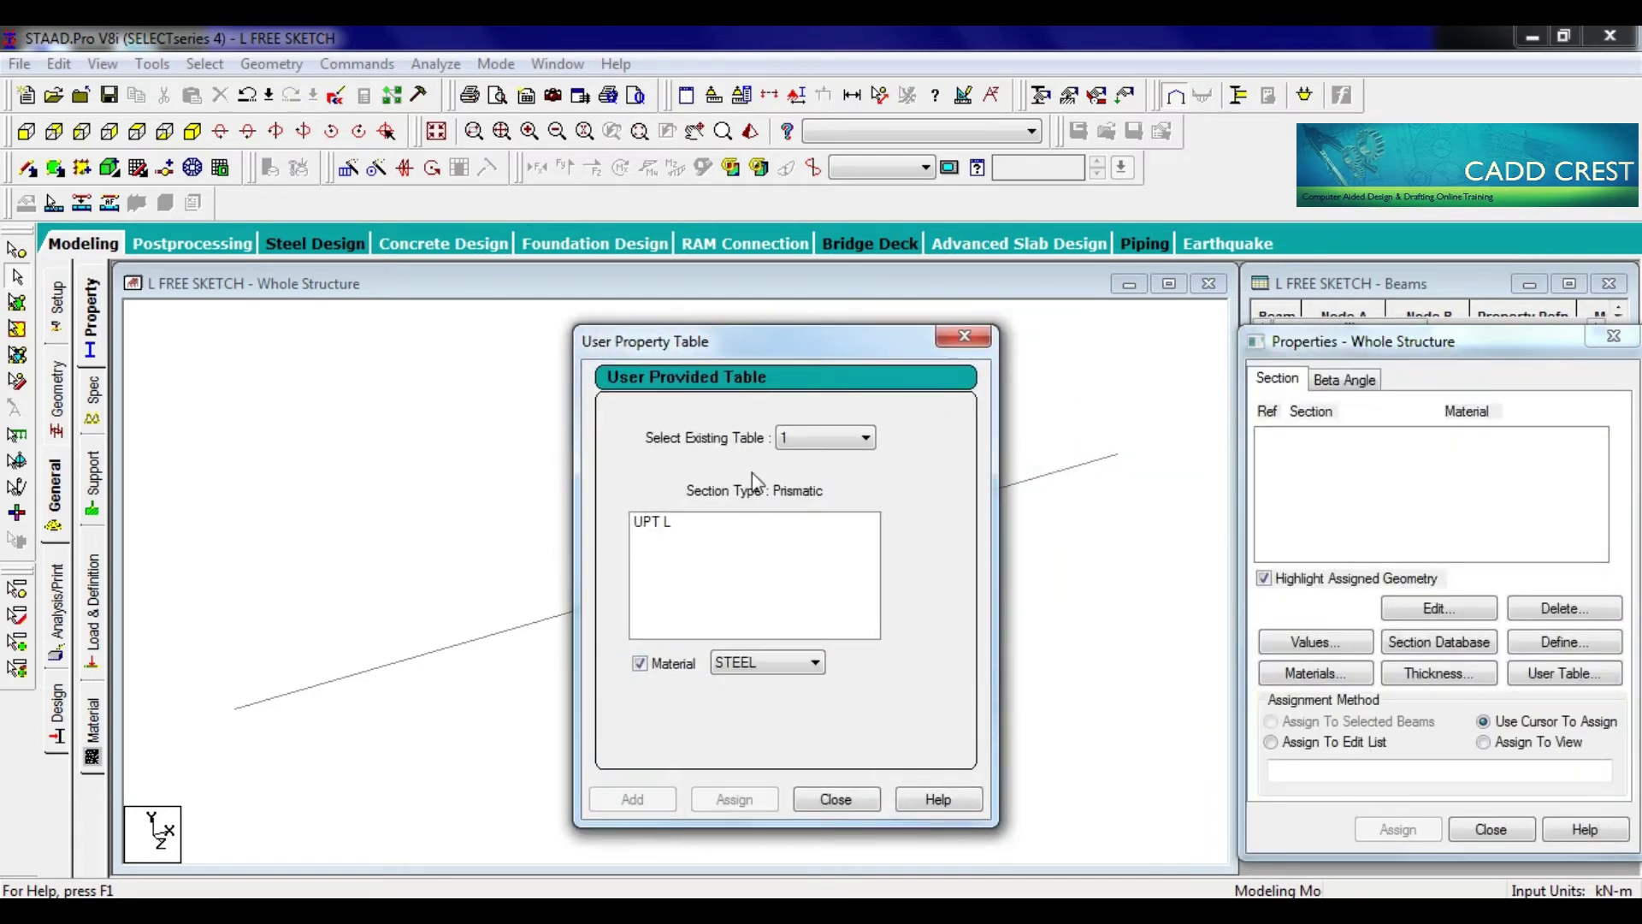
pyautogui.click(668, 523)
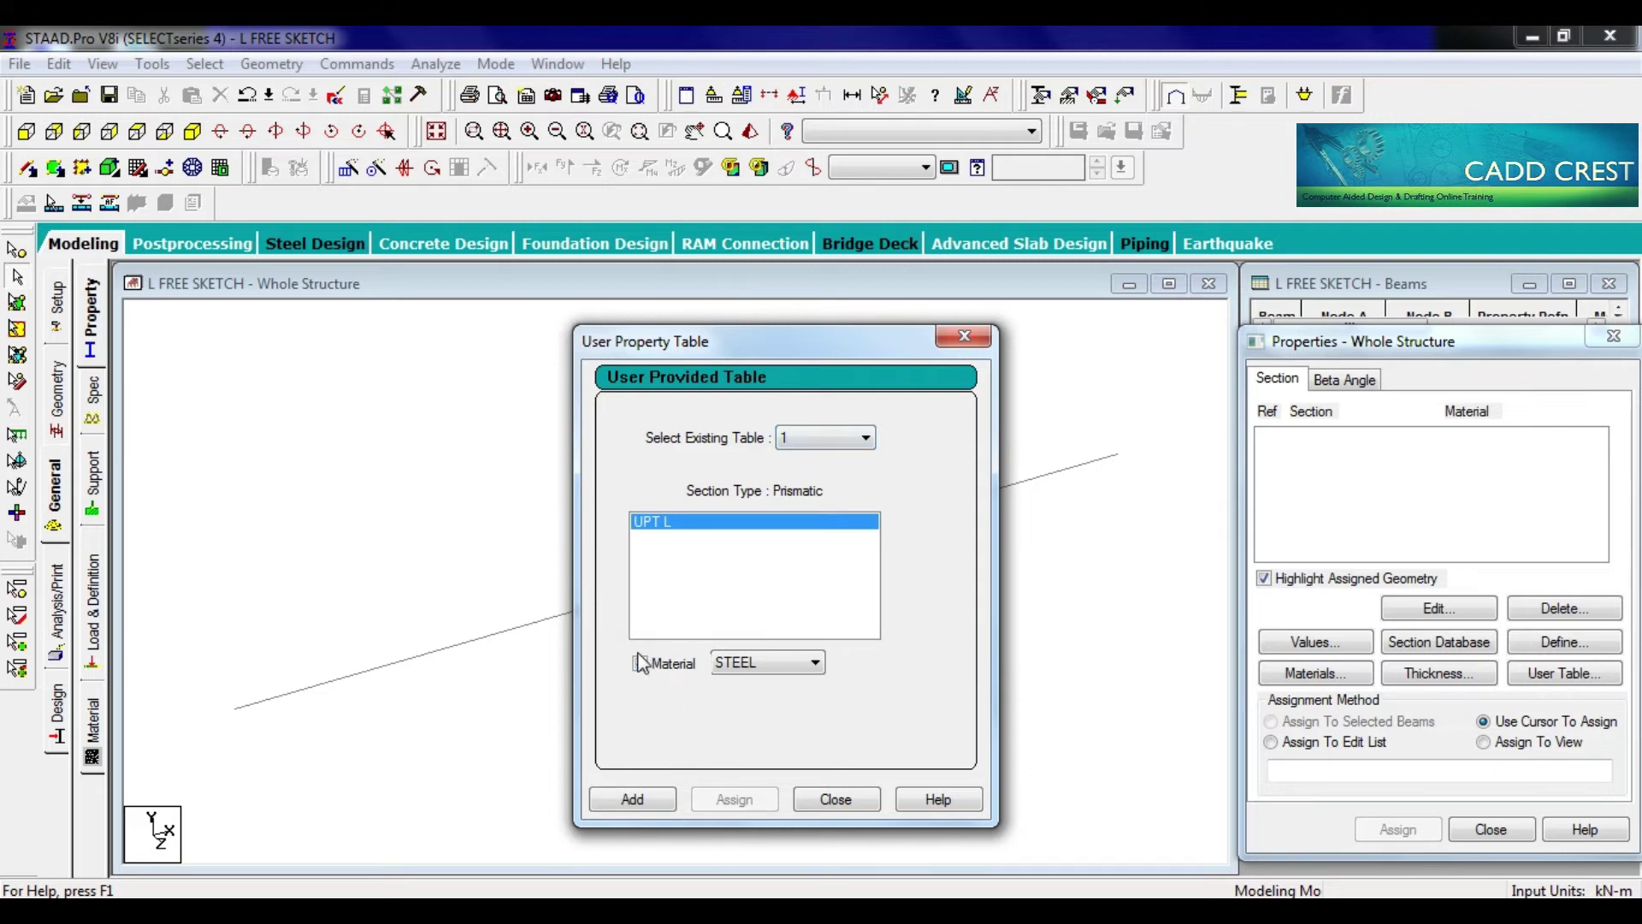
pyautogui.click(814, 663)
pyautogui.click(758, 731)
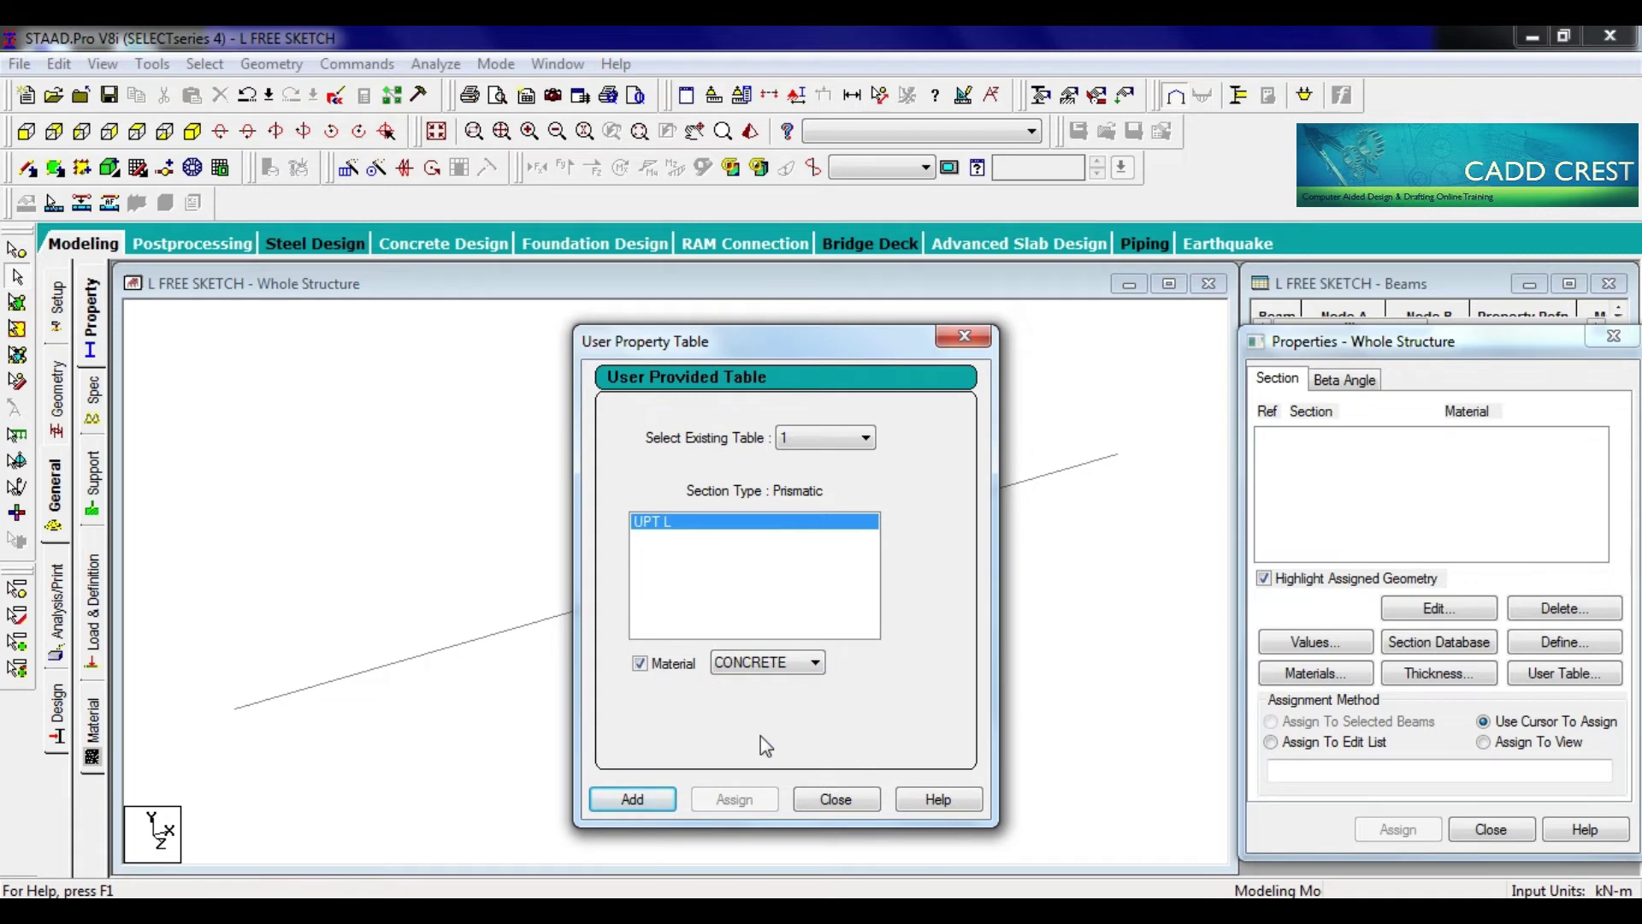
pyautogui.click(654, 802)
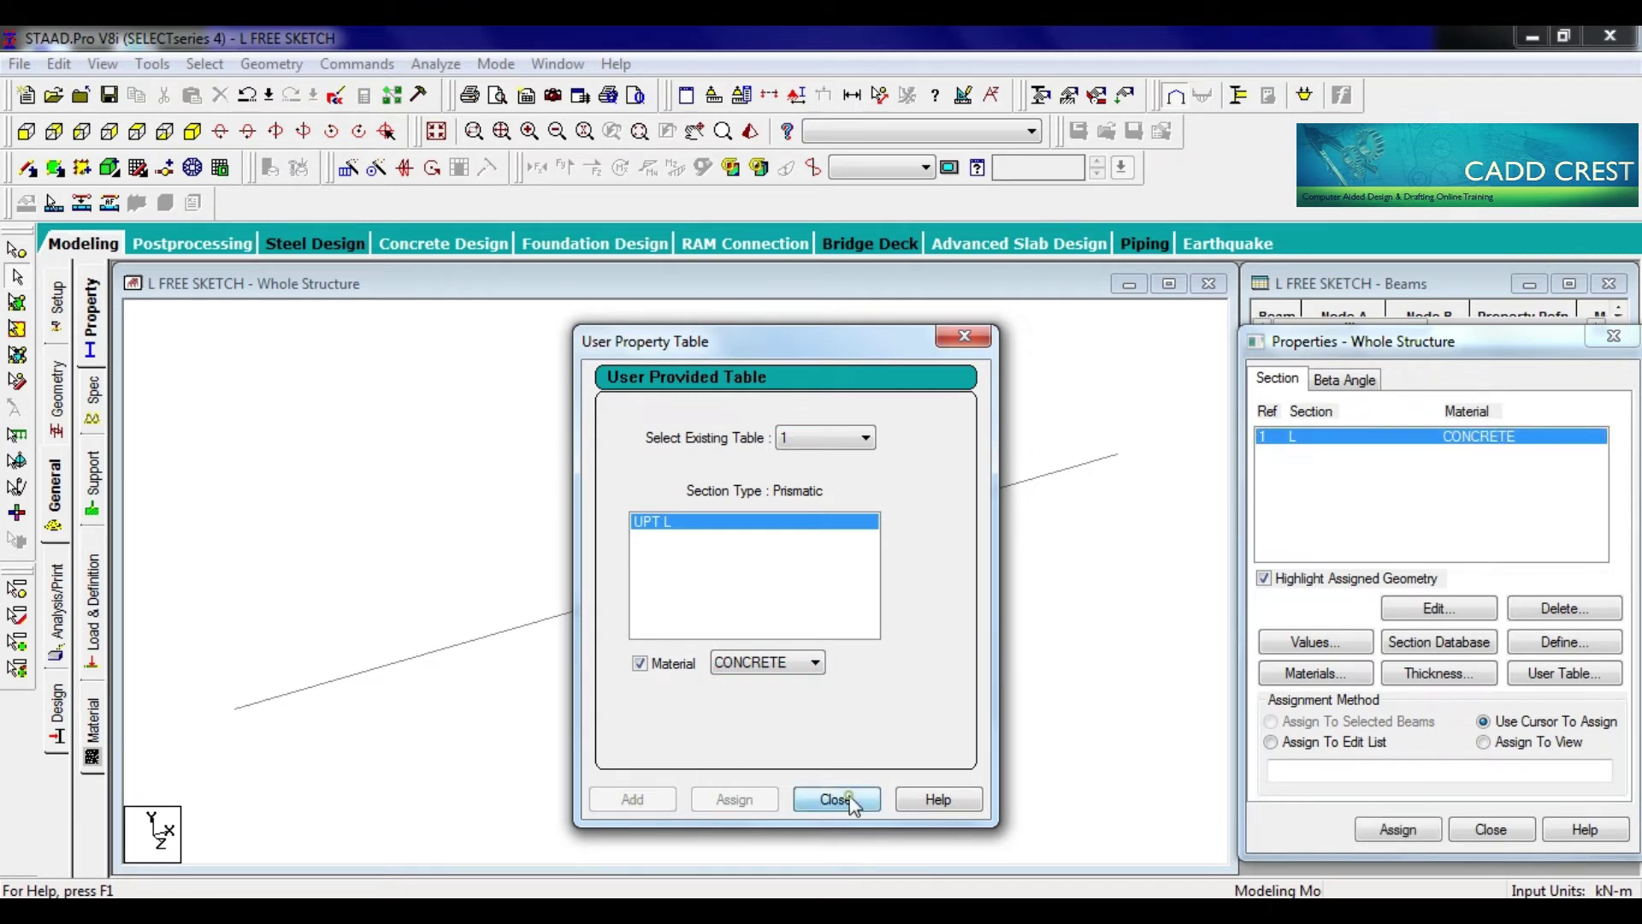
pyautogui.click(836, 798)
pyautogui.click(1375, 443)
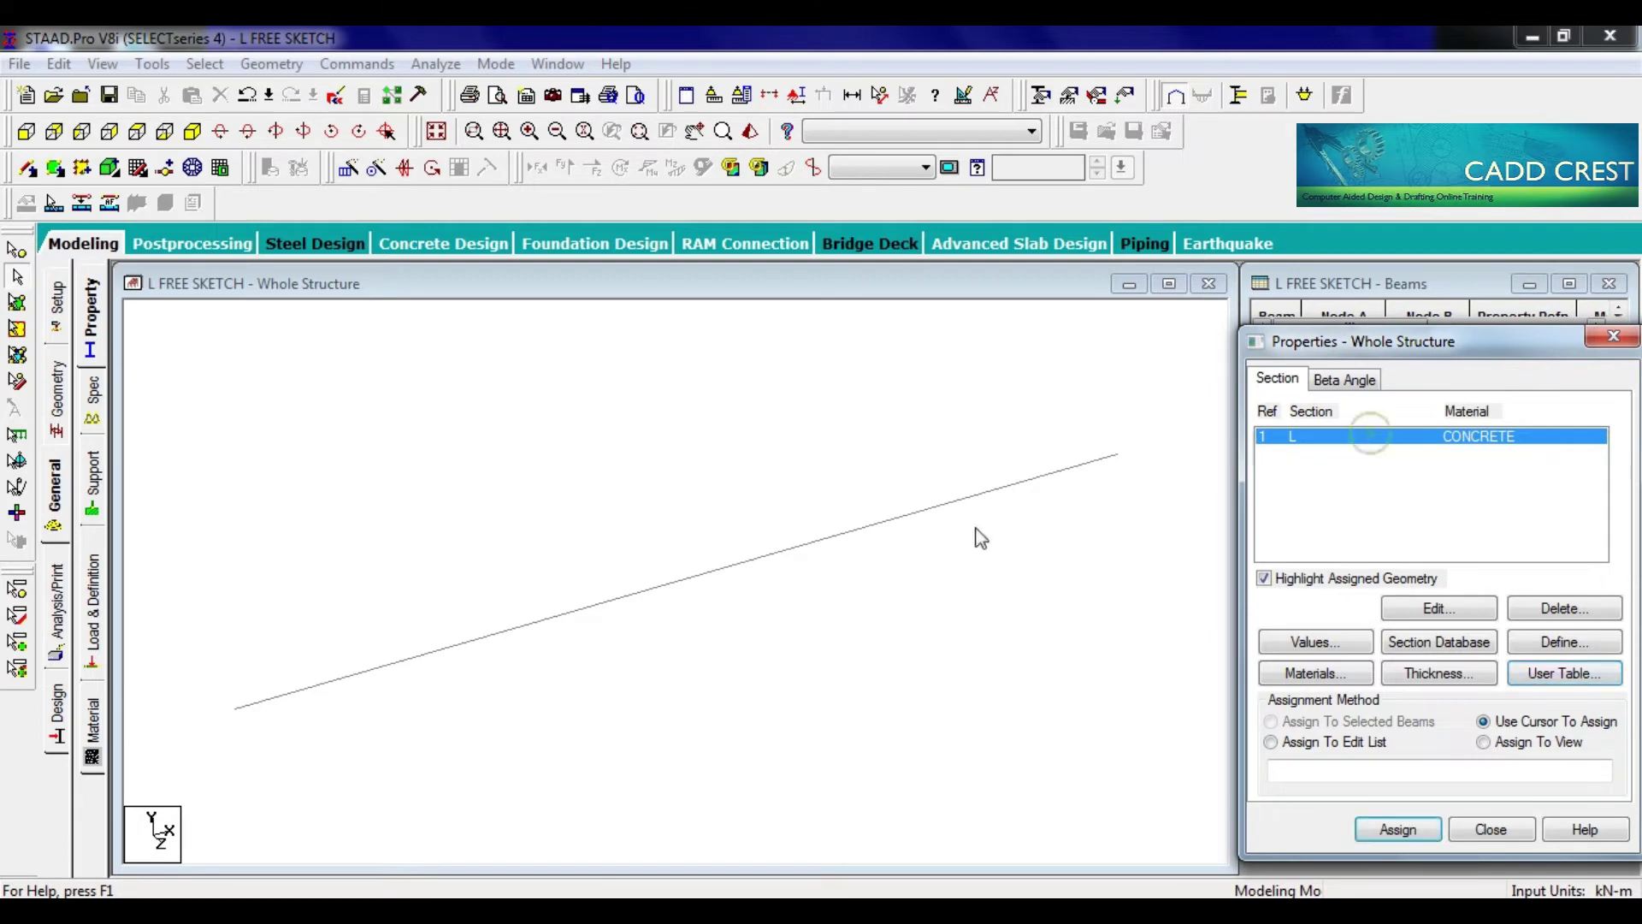
pyautogui.click(798, 550)
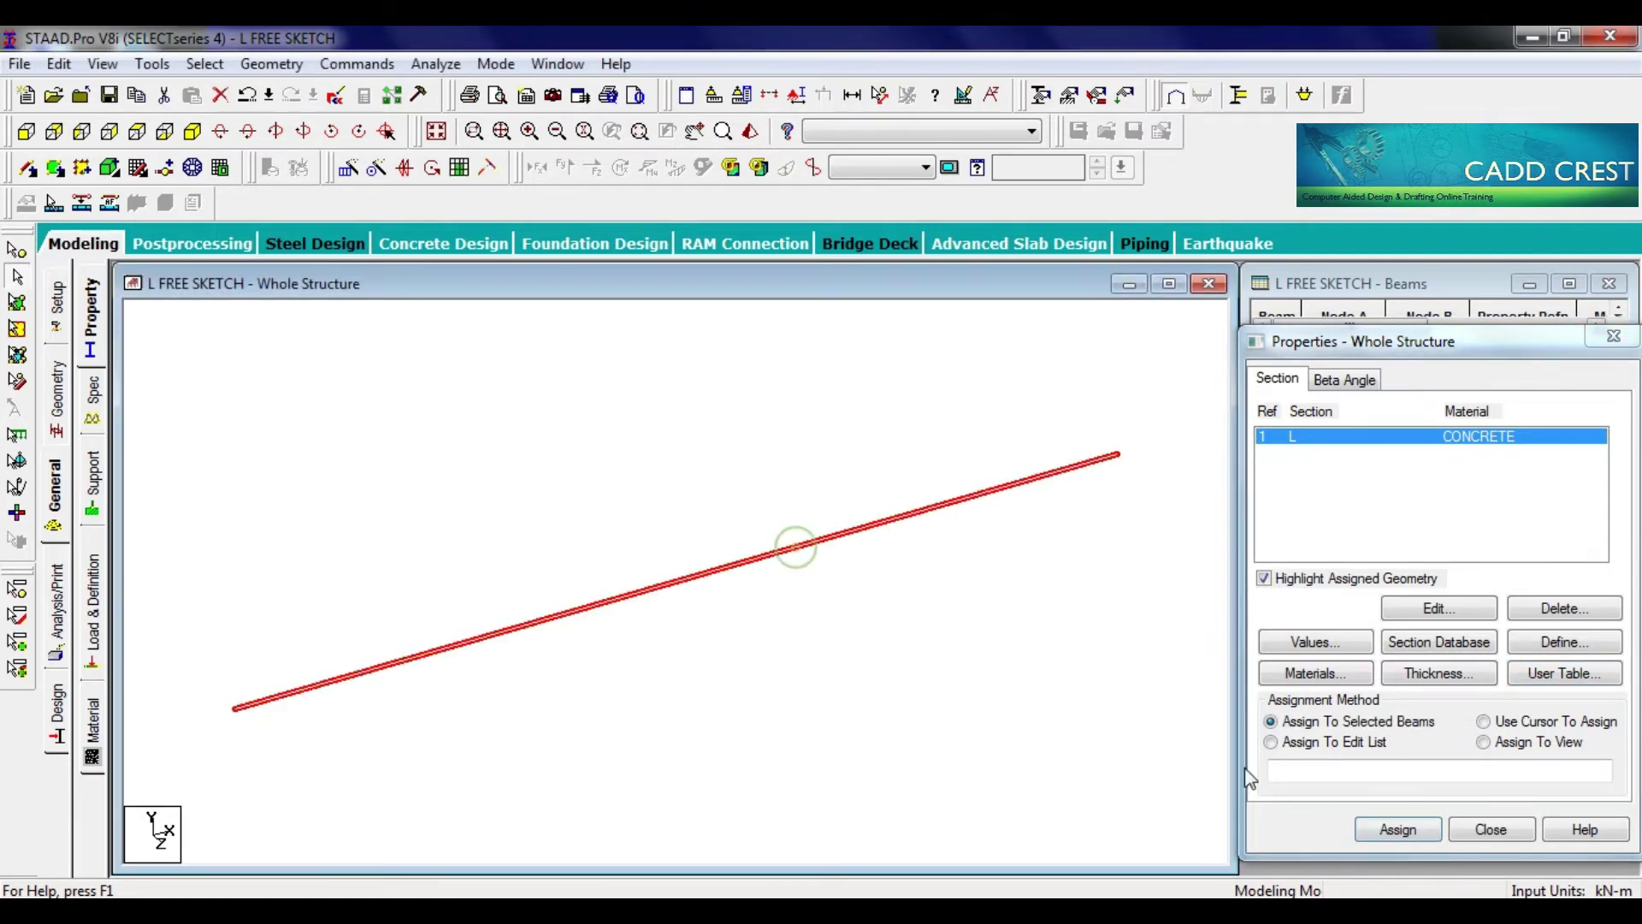
# Assign the concrete L section to the selected beam, confirming the prompts
pyautogui.click(1398, 829)
pyautogui.click(1459, 659)
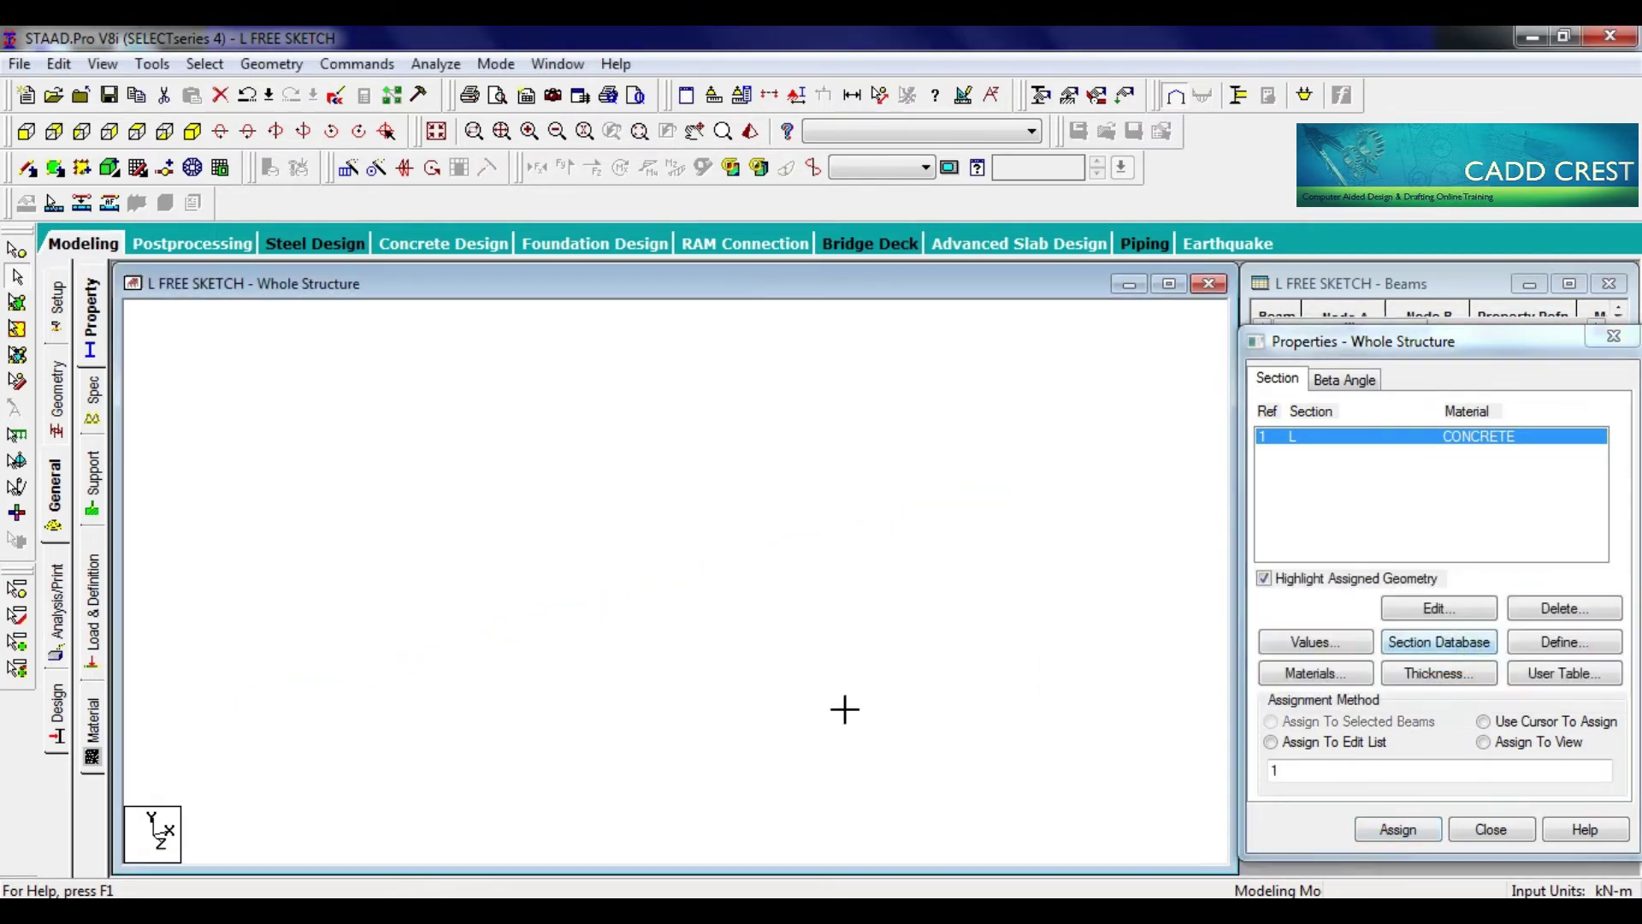
pyautogui.press('Return')
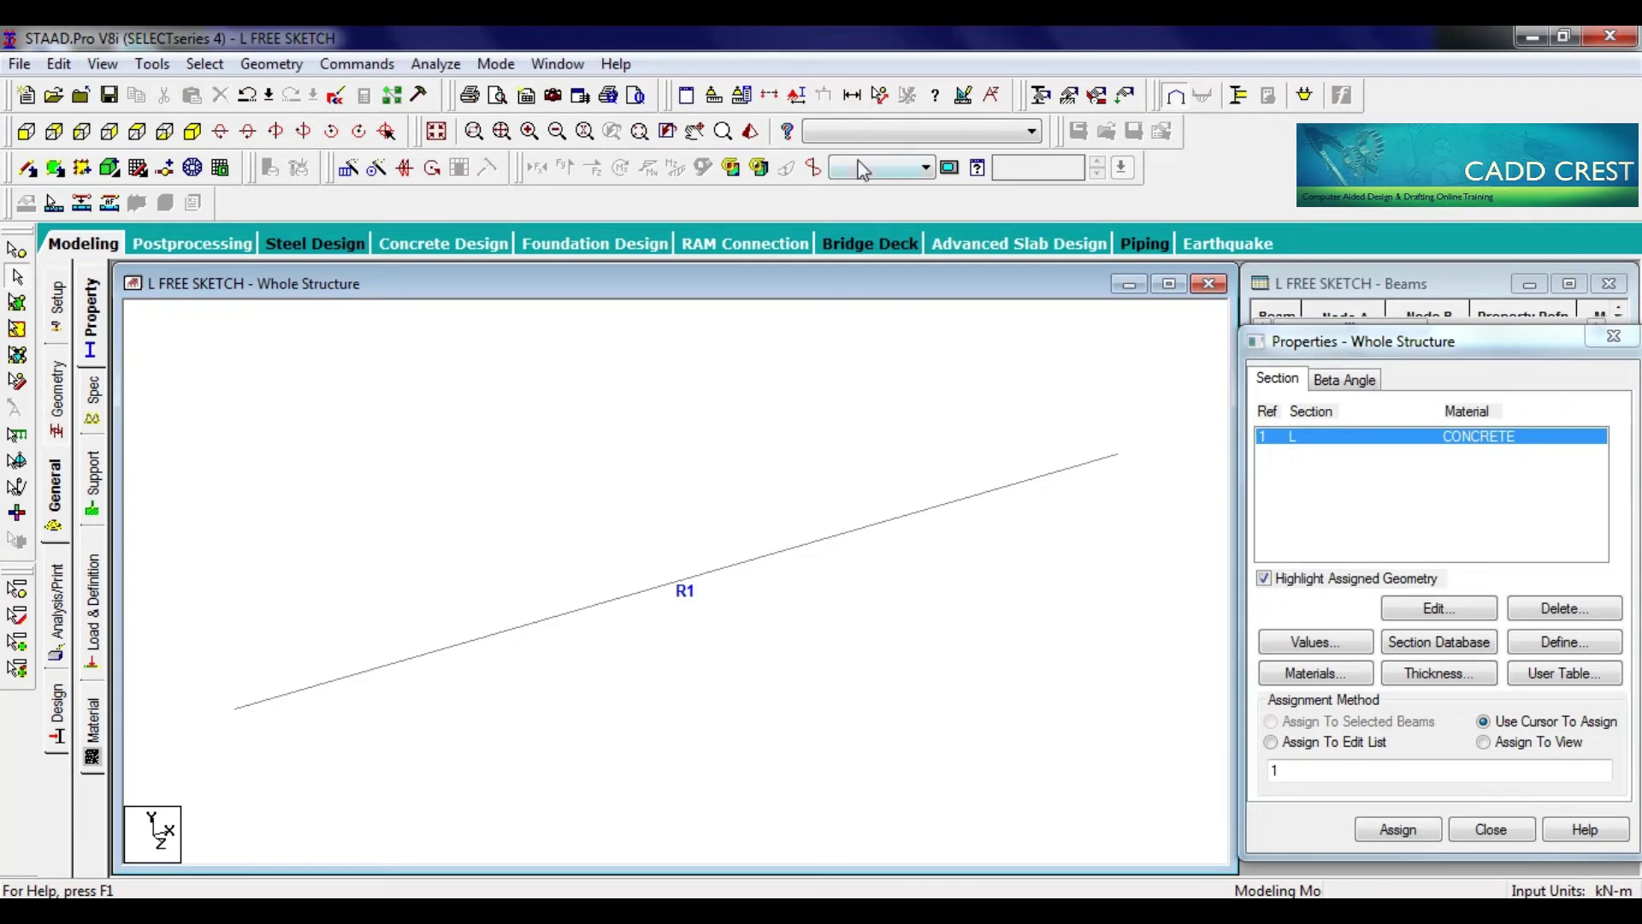
# Inspect the beam as a rendered 3D solid from its end face, then close the rendered view
pyautogui.click(751, 133)
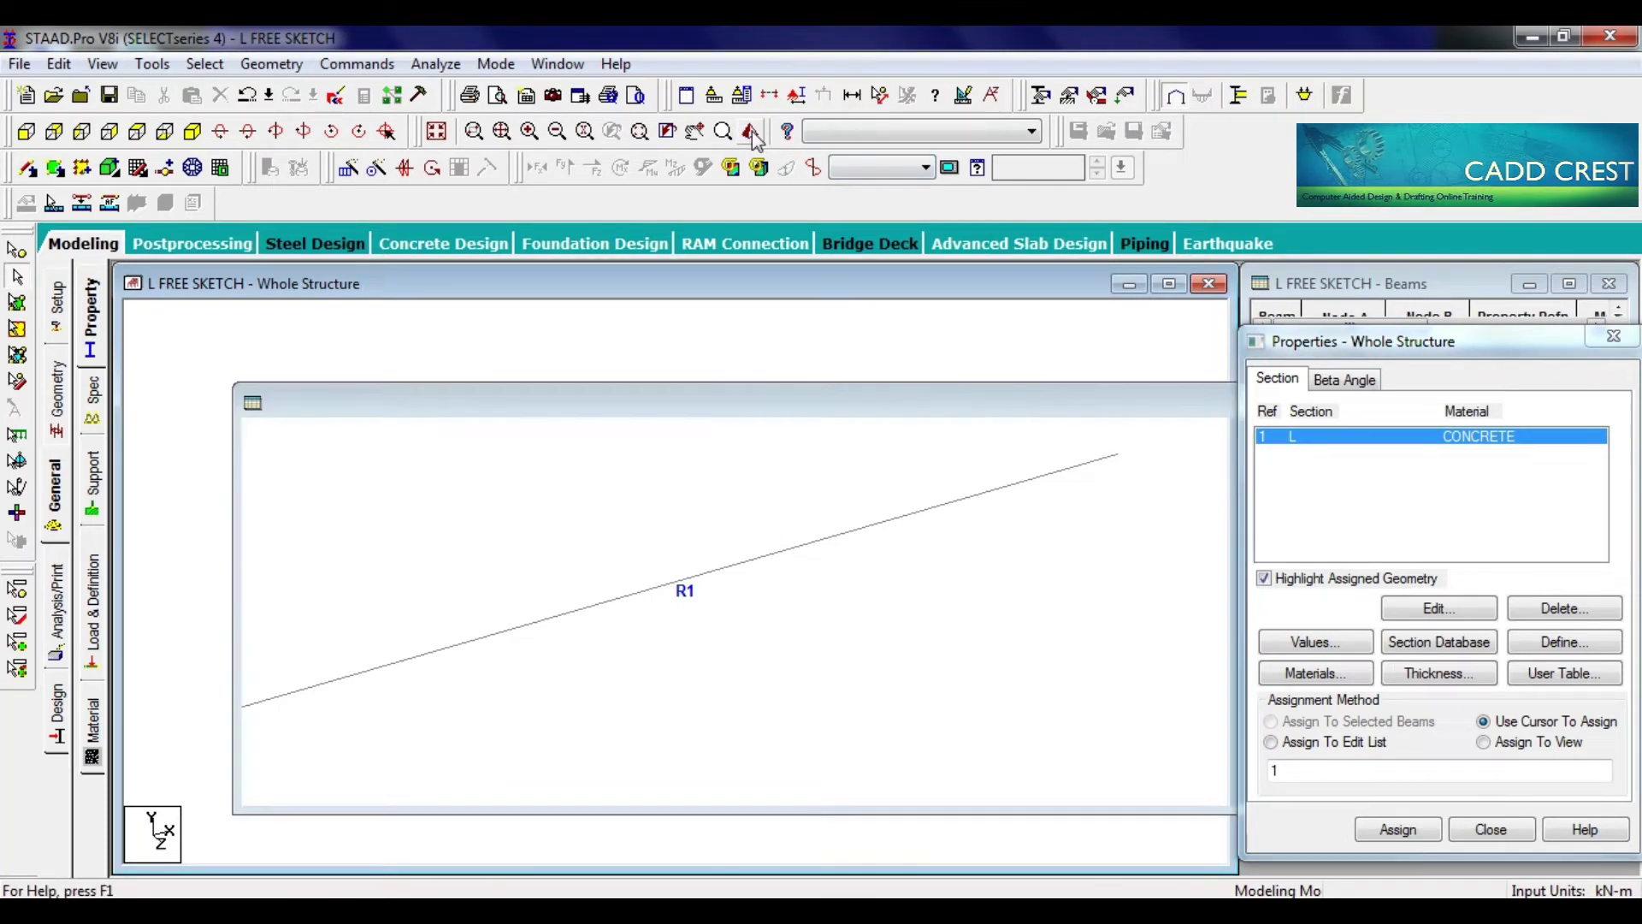
pyautogui.click(957, 396)
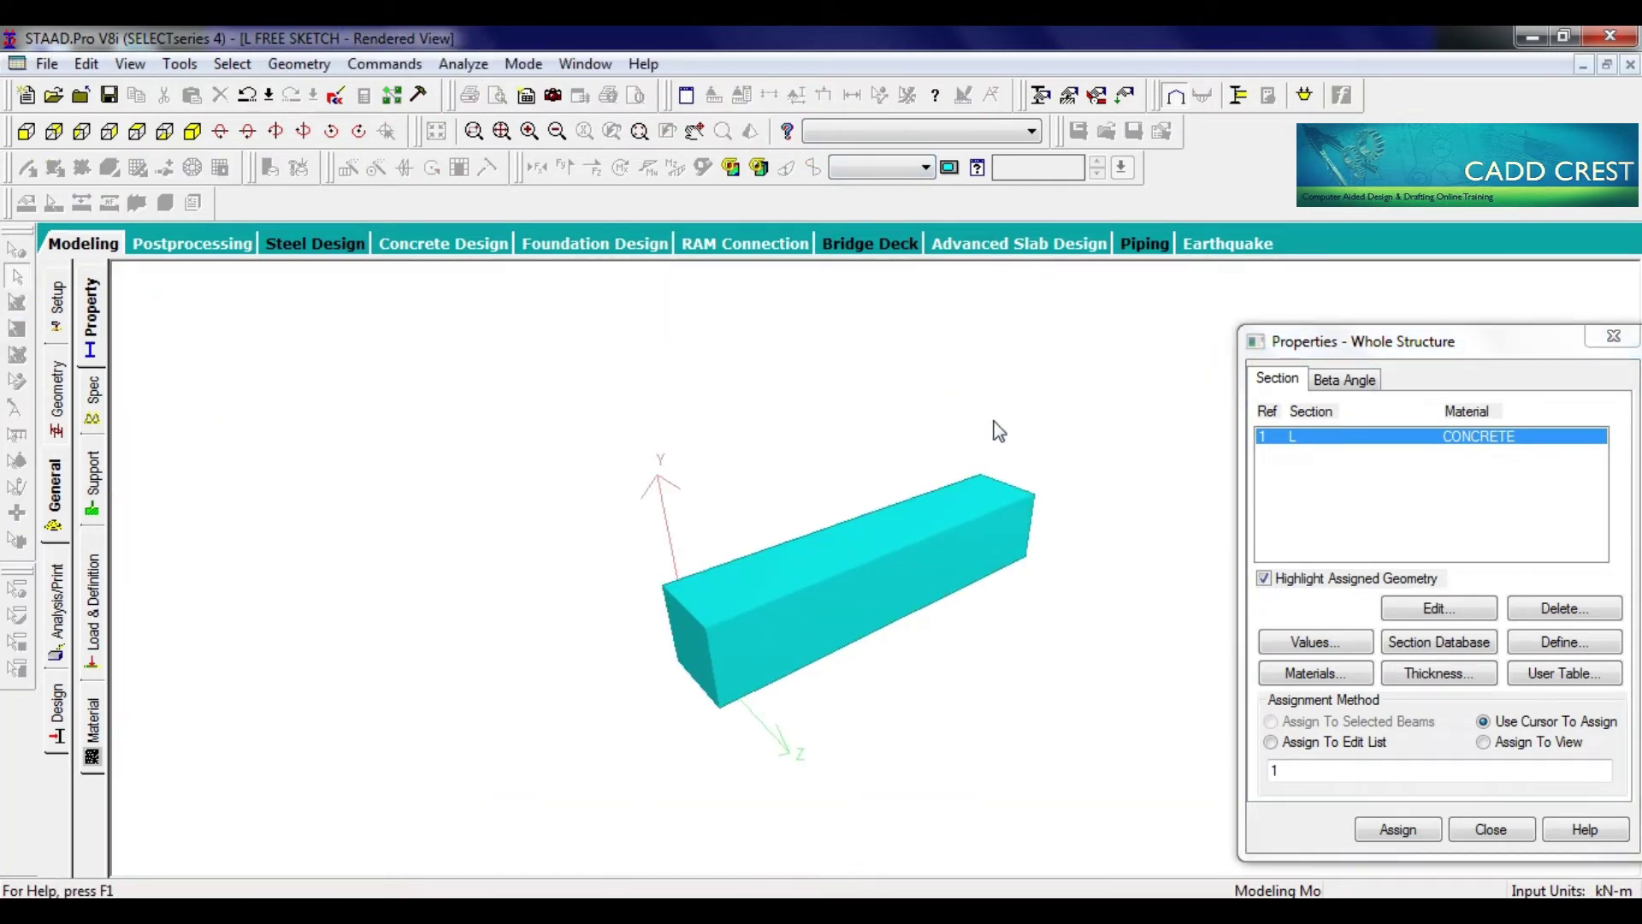
pyautogui.moveTo(775, 674); pyautogui.dragTo(695, 655)
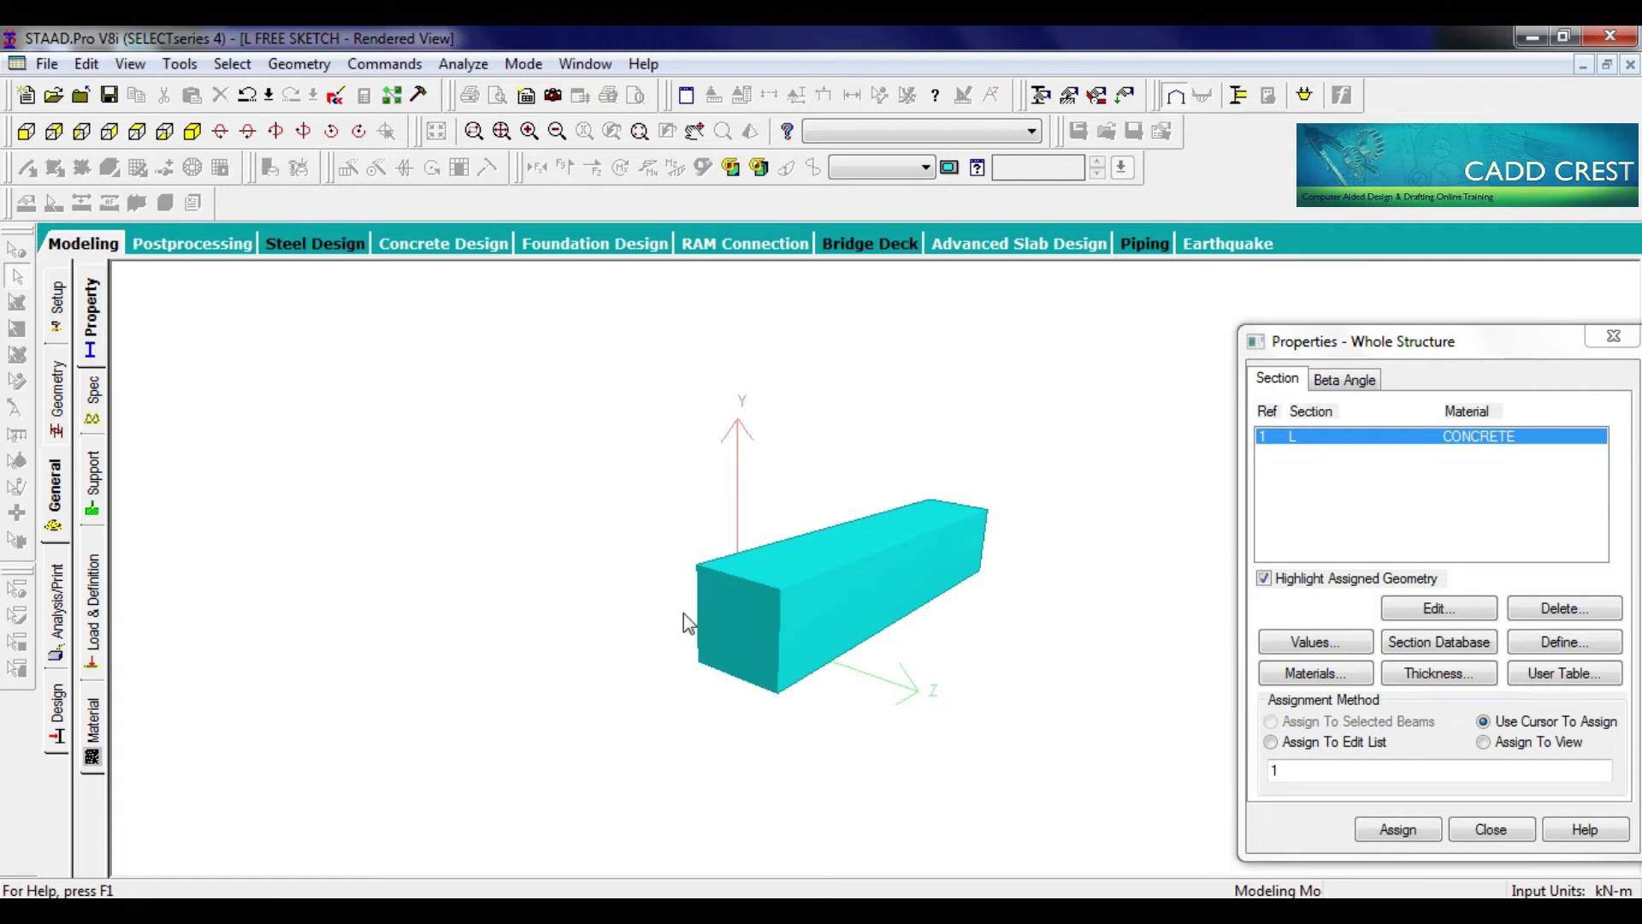
pyautogui.click(91, 329)
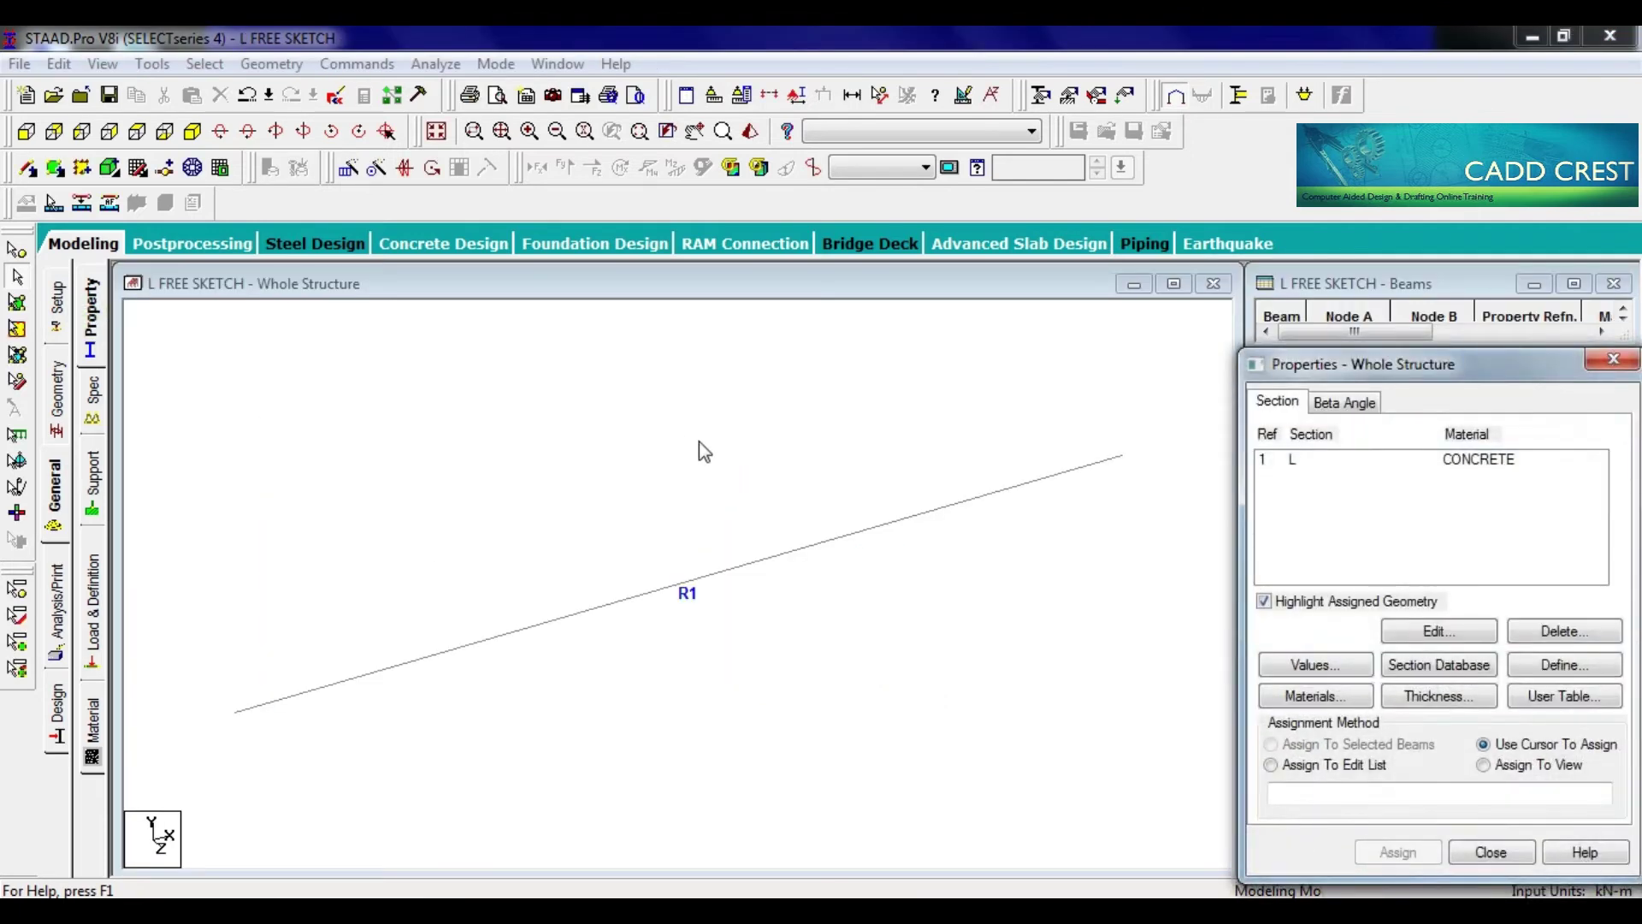
# Create a support and assign it to both beam end nodes
pyautogui.click(94, 495)
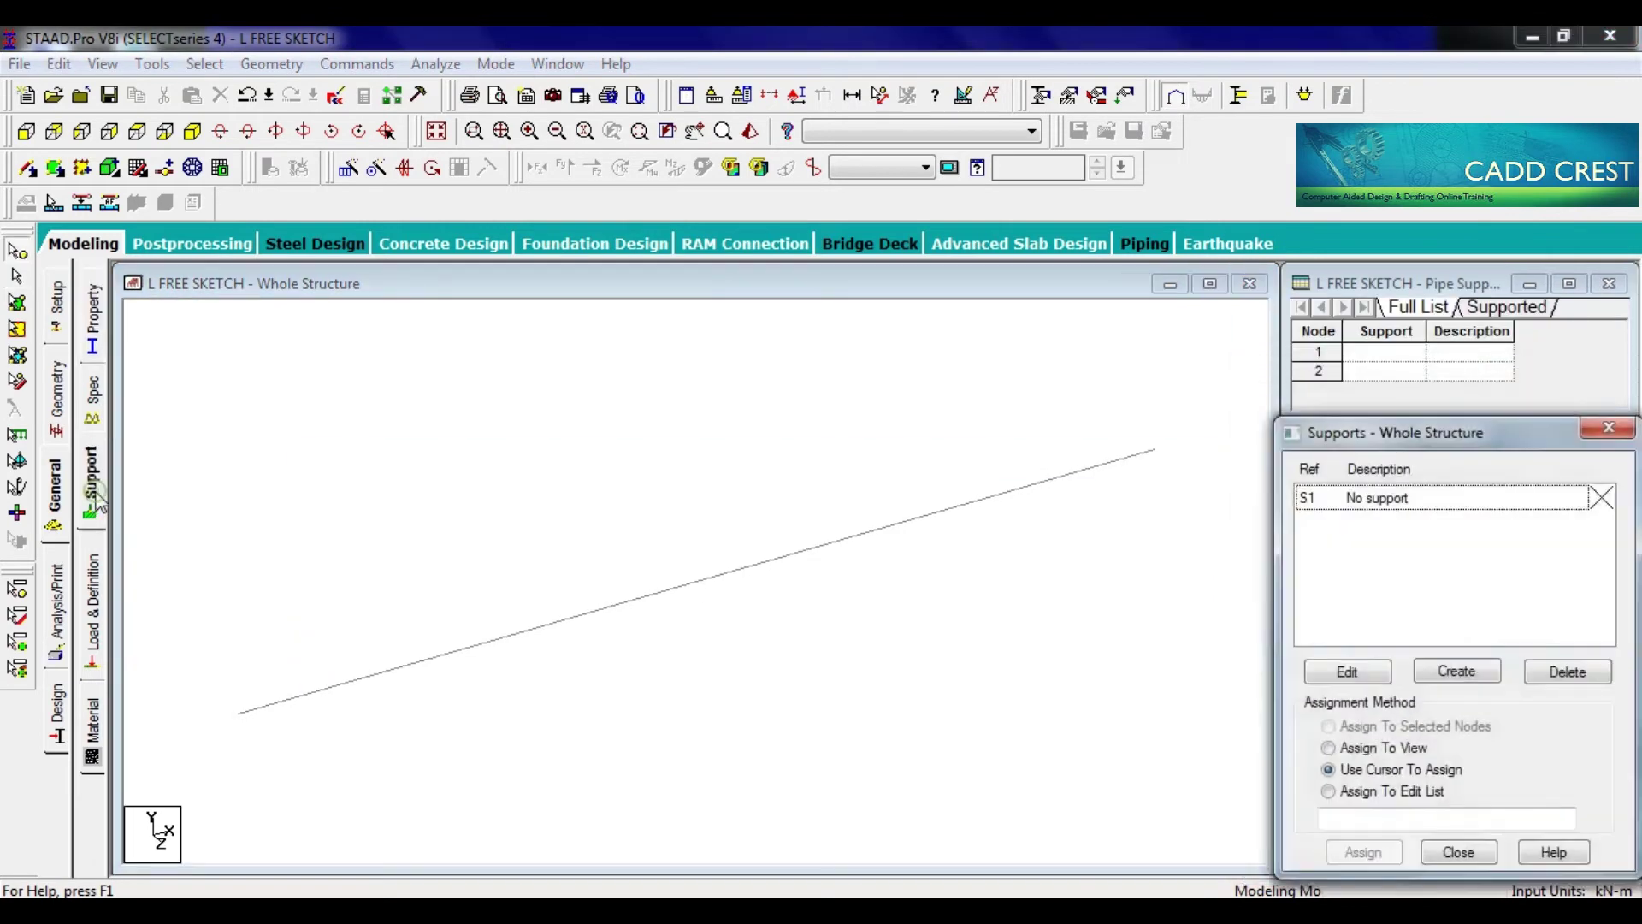
pyautogui.hotkey('ctrl', 'a')
pyautogui.click(1456, 671)
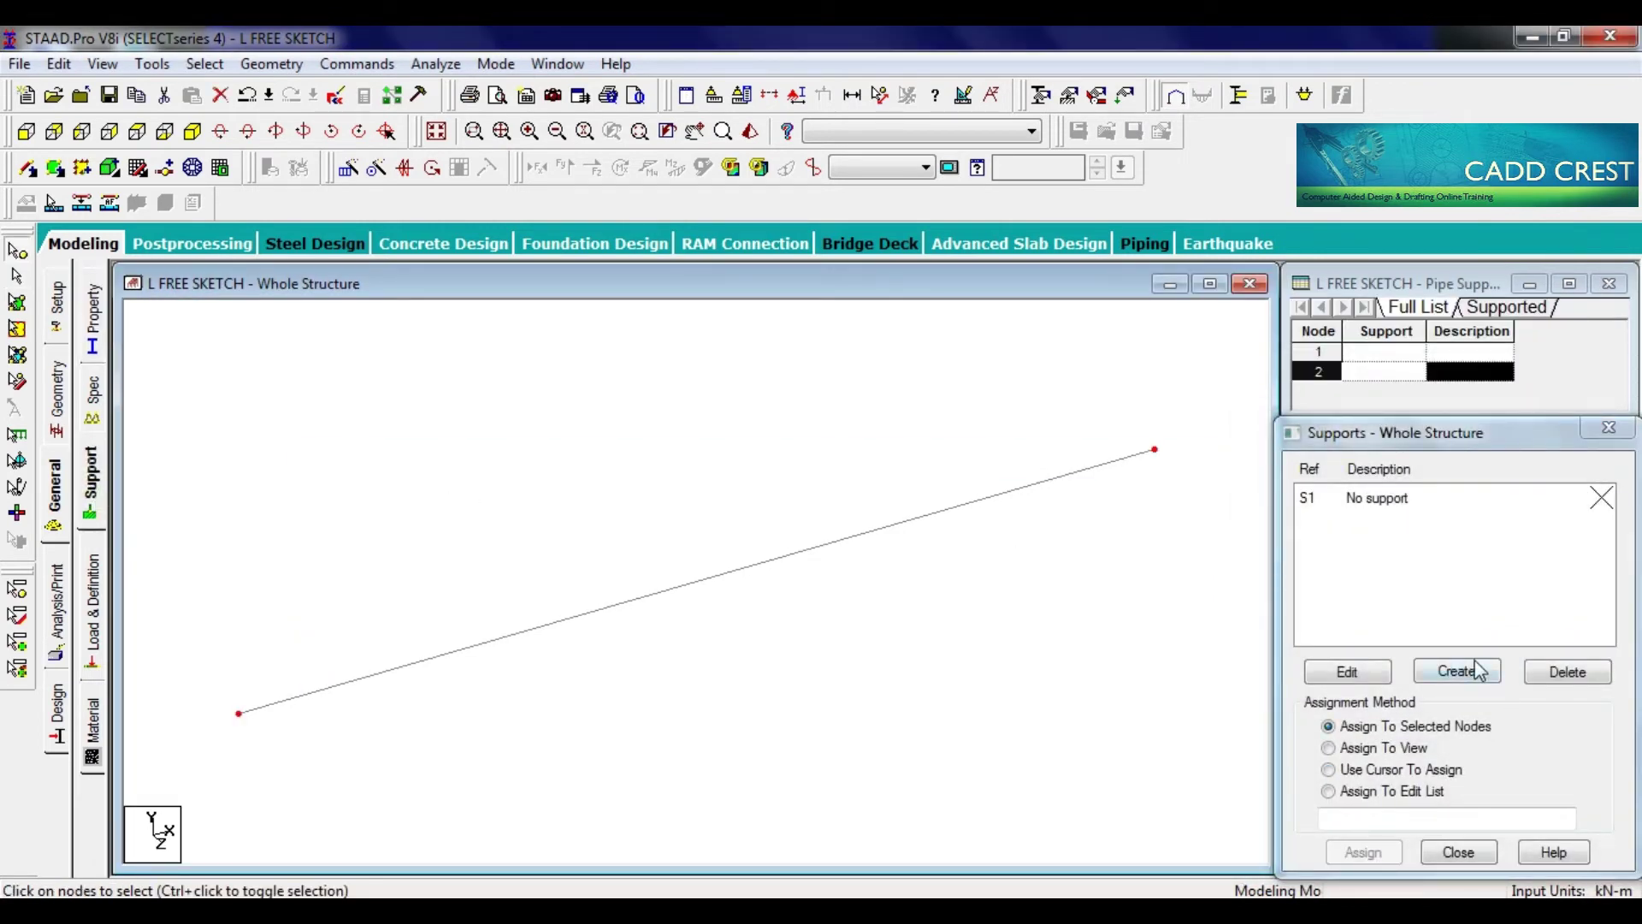
pyautogui.click(1487, 870)
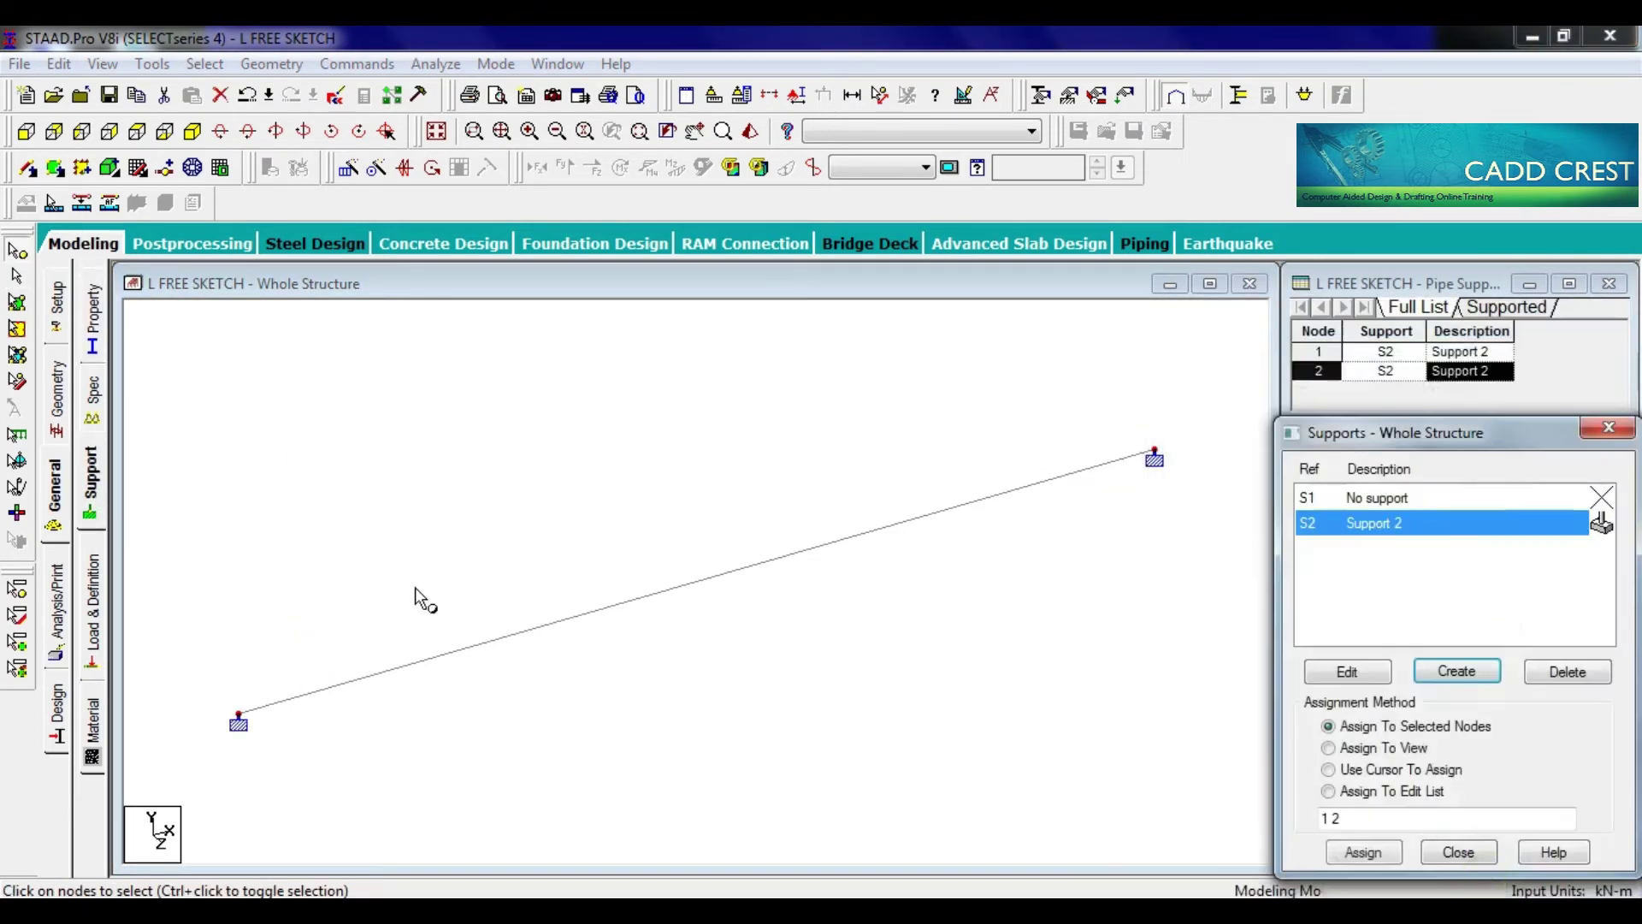
pyautogui.click(53, 609)
pyautogui.click(980, 737)
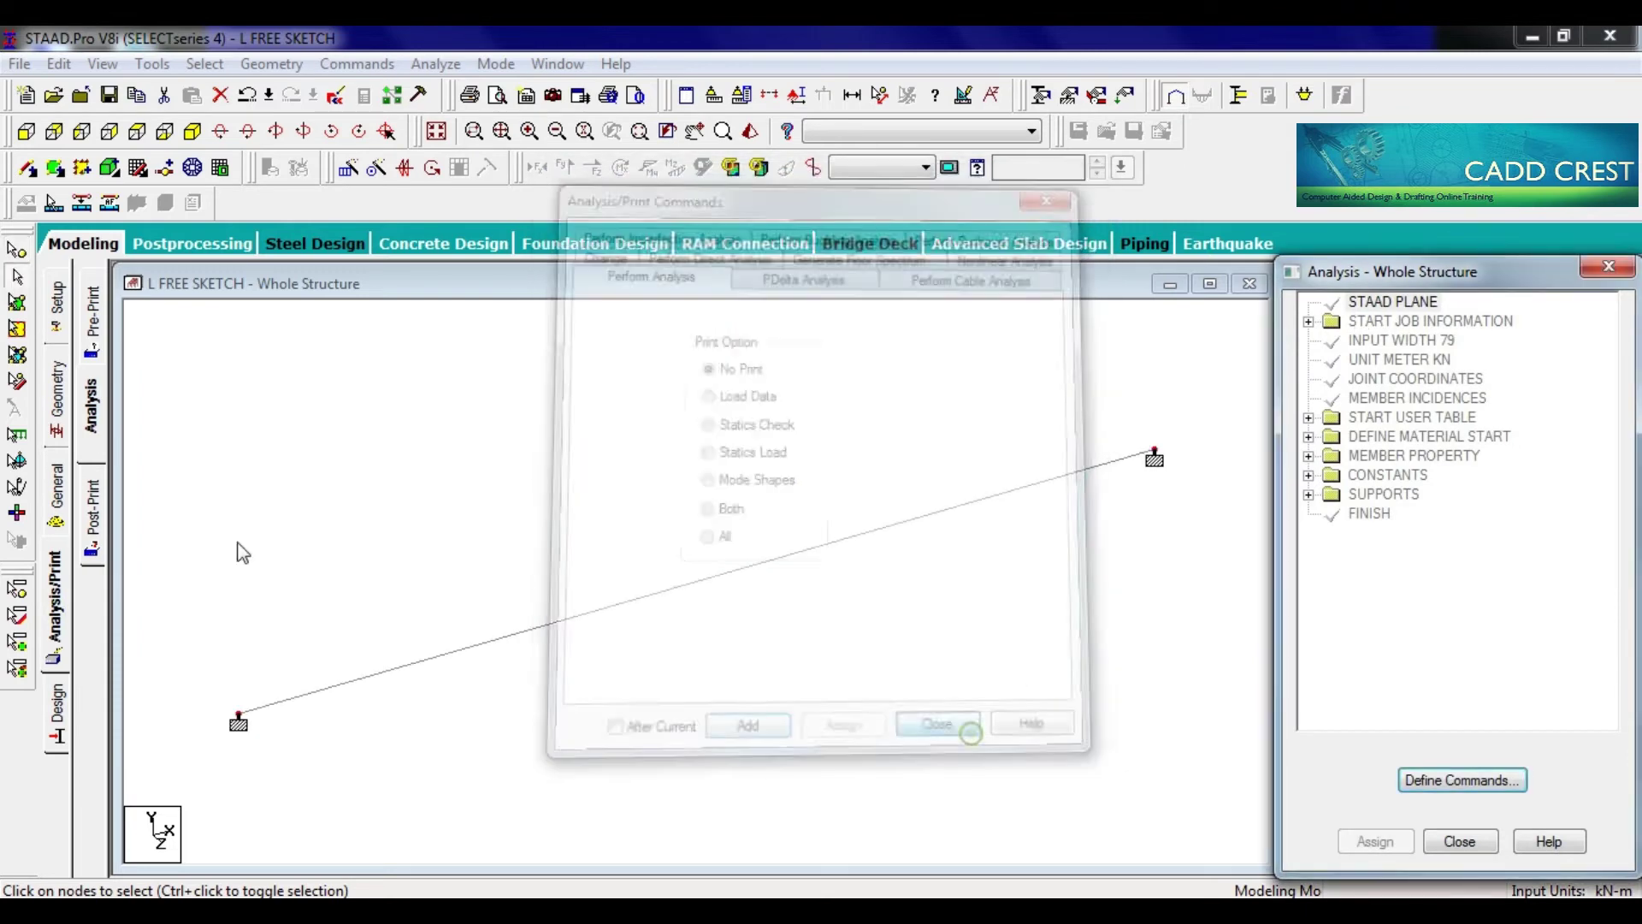
pyautogui.click(60, 503)
# Create LOAD CASE 1 containing a uniform member force W1 of -100 kN/m GY
pyautogui.click(105, 565)
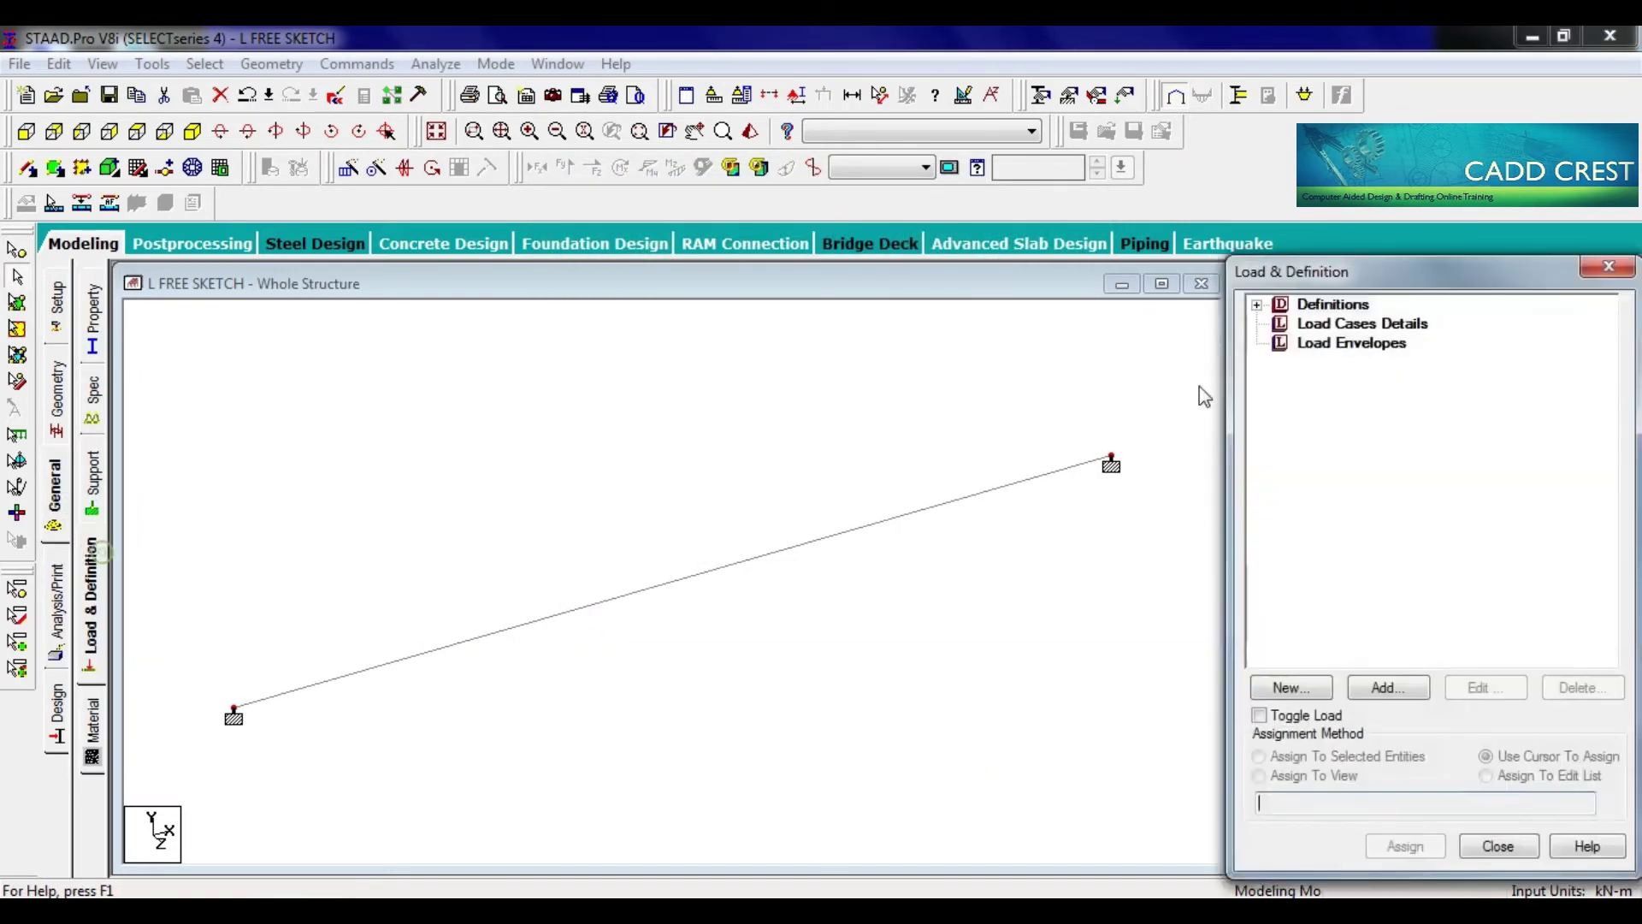
pyautogui.click(1361, 324)
pyautogui.click(1387, 687)
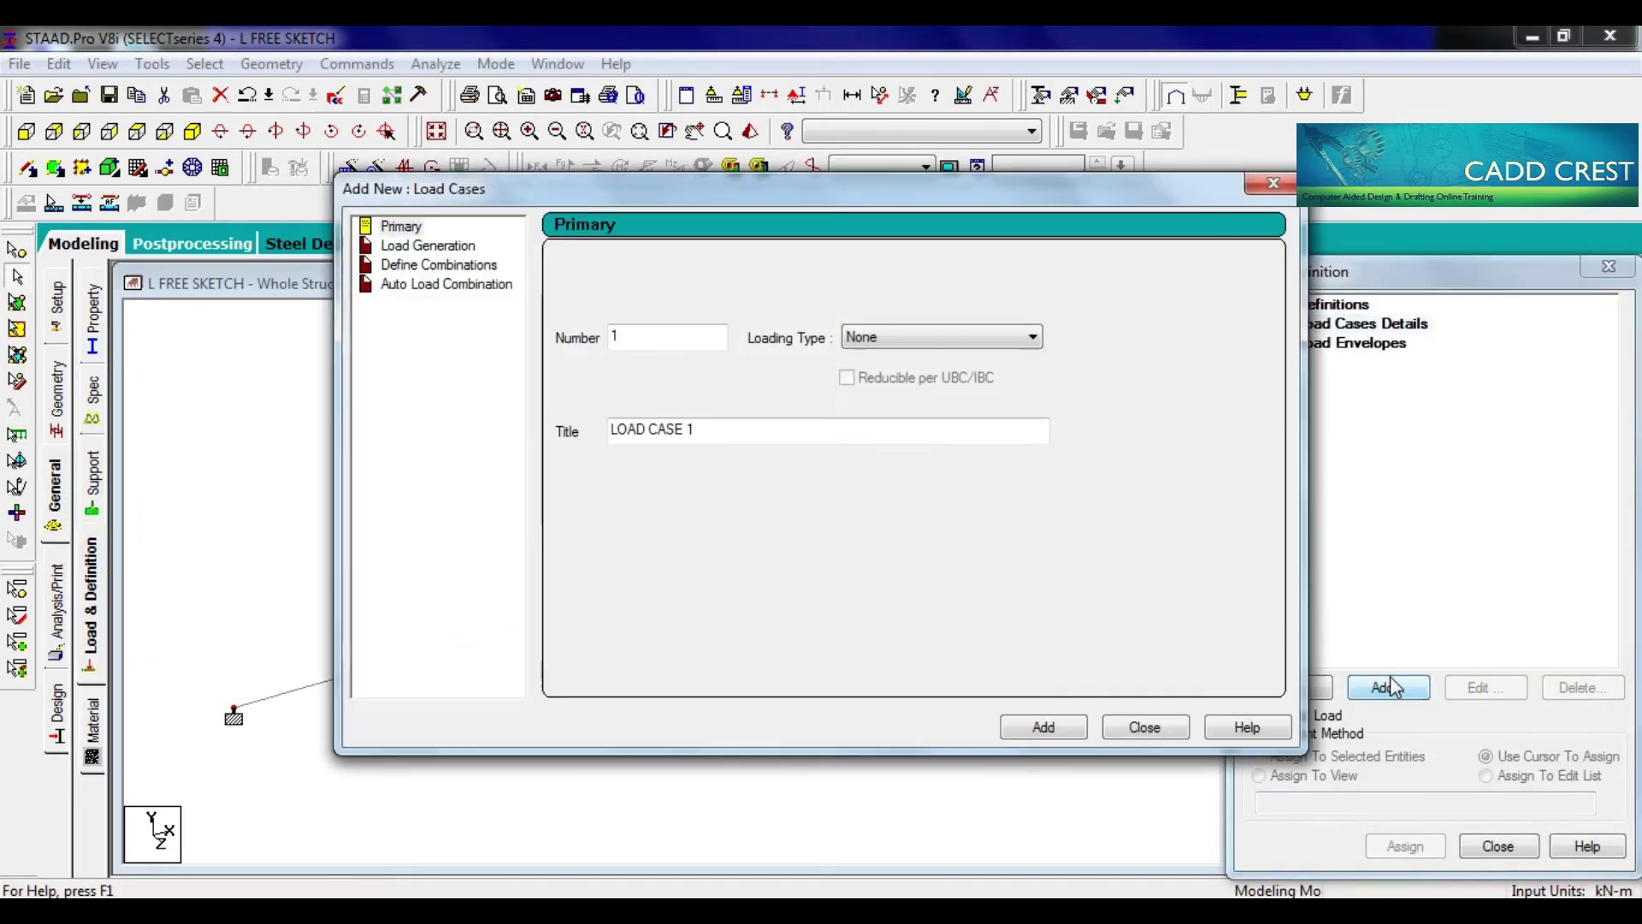
pyautogui.click(1043, 729)
pyautogui.click(1145, 728)
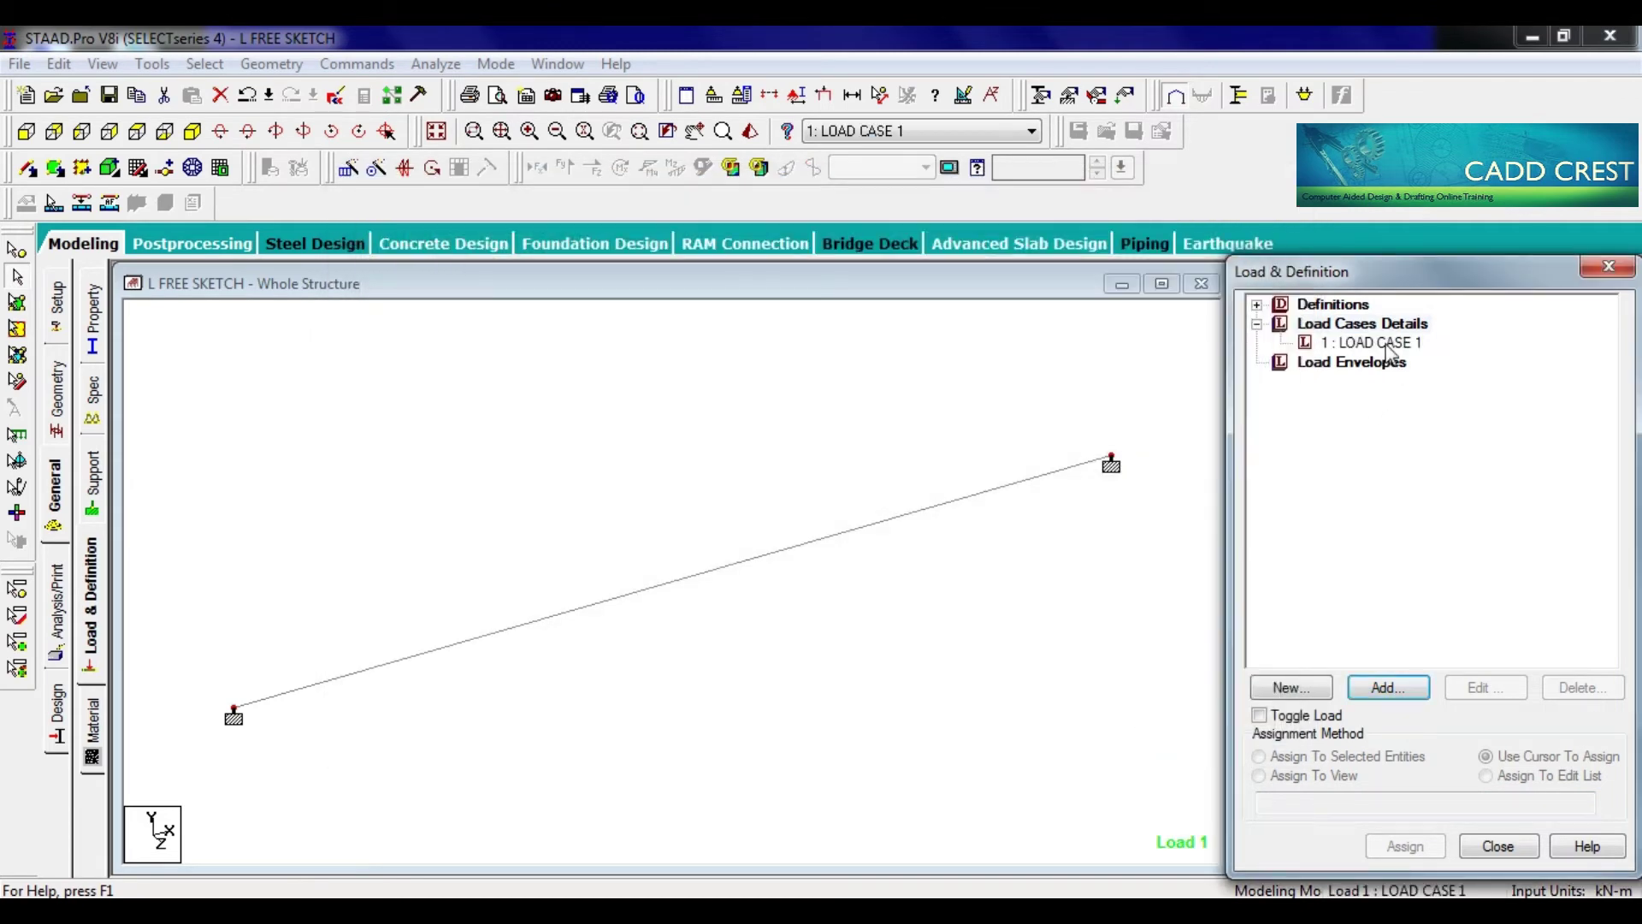
pyautogui.click(1368, 342)
pyautogui.click(1387, 686)
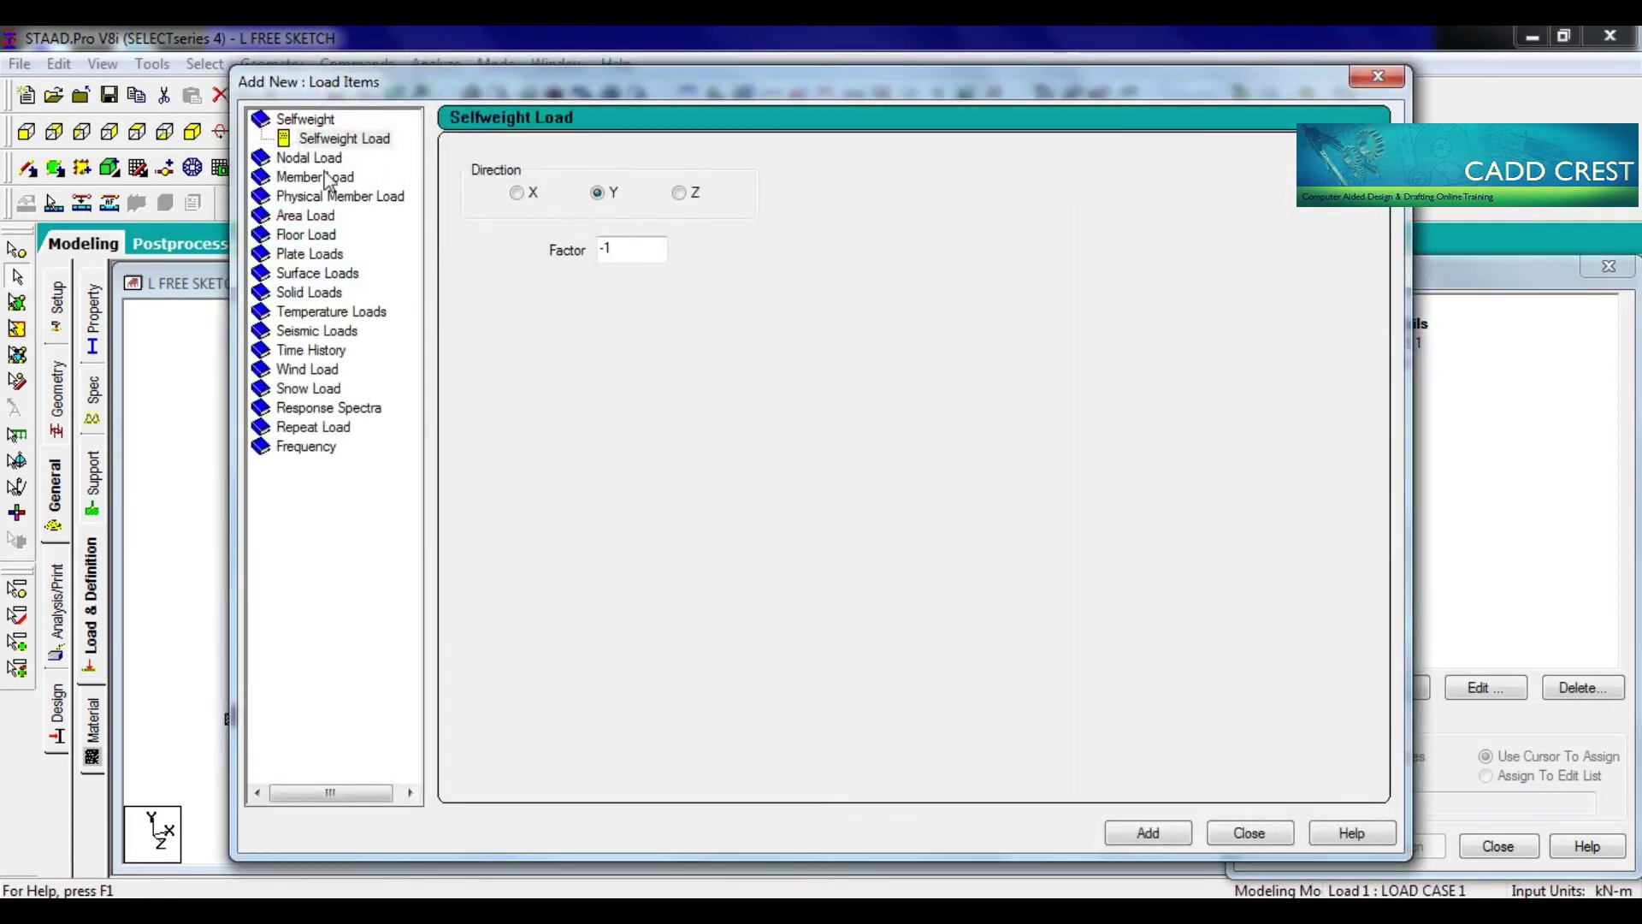
pyautogui.click(327, 178)
pyautogui.doubleClick(715, 224)
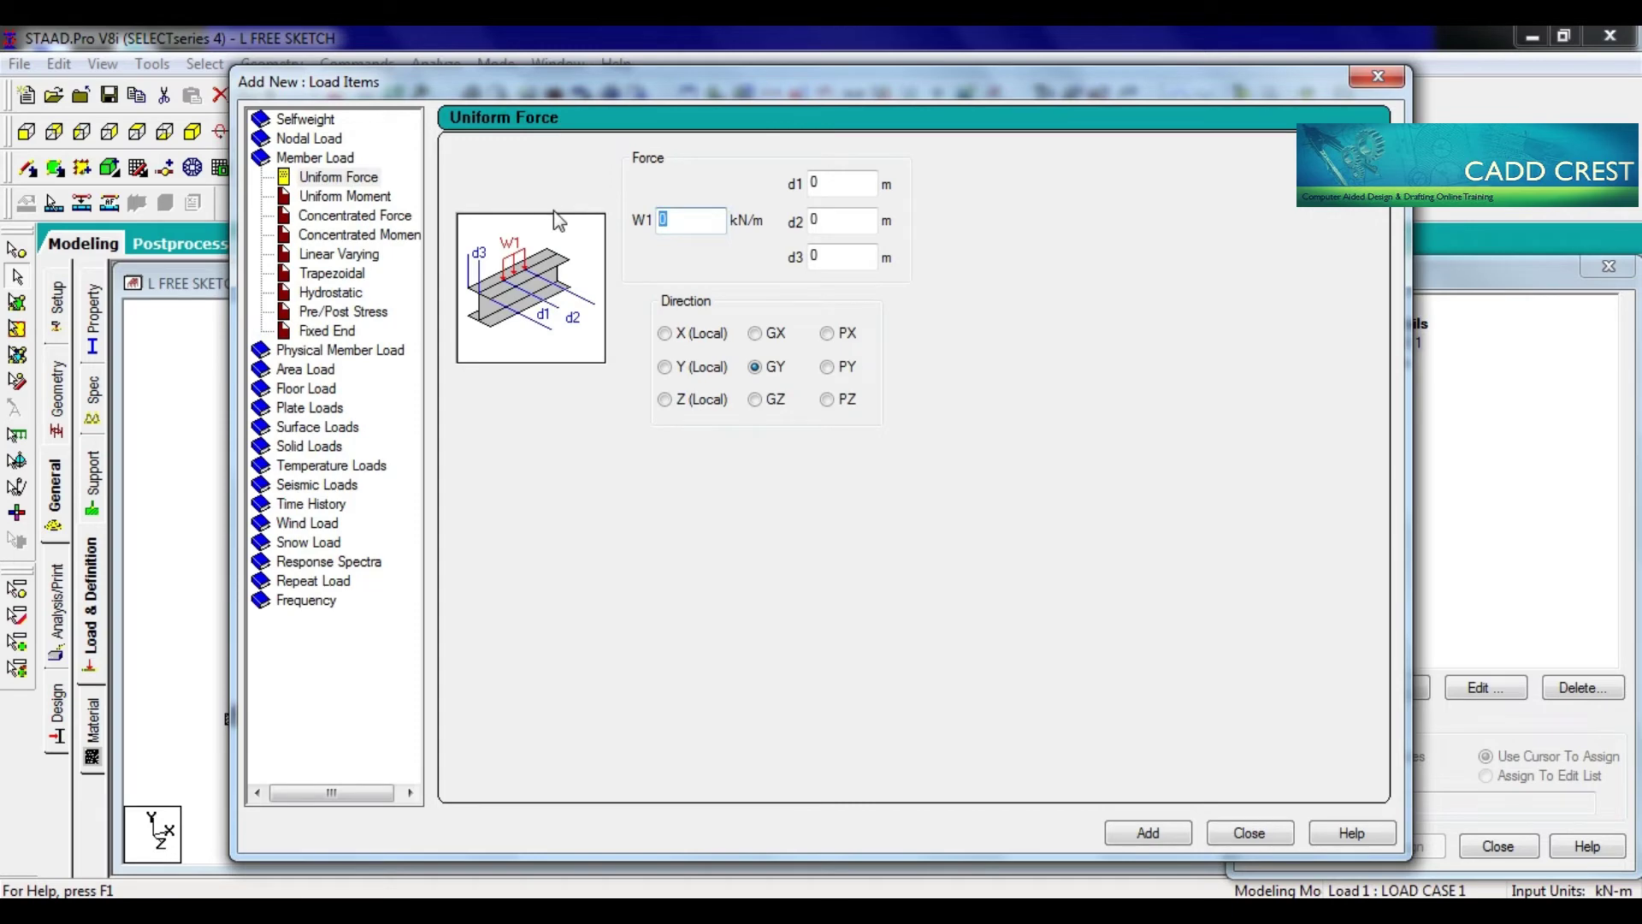
pyautogui.write('-100')
pyautogui.click(1146, 831)
pyautogui.click(1244, 833)
# Apply the -100 kN/m load to the beam in view and add PERFORM ANALYSIS
pyautogui.click(1415, 363)
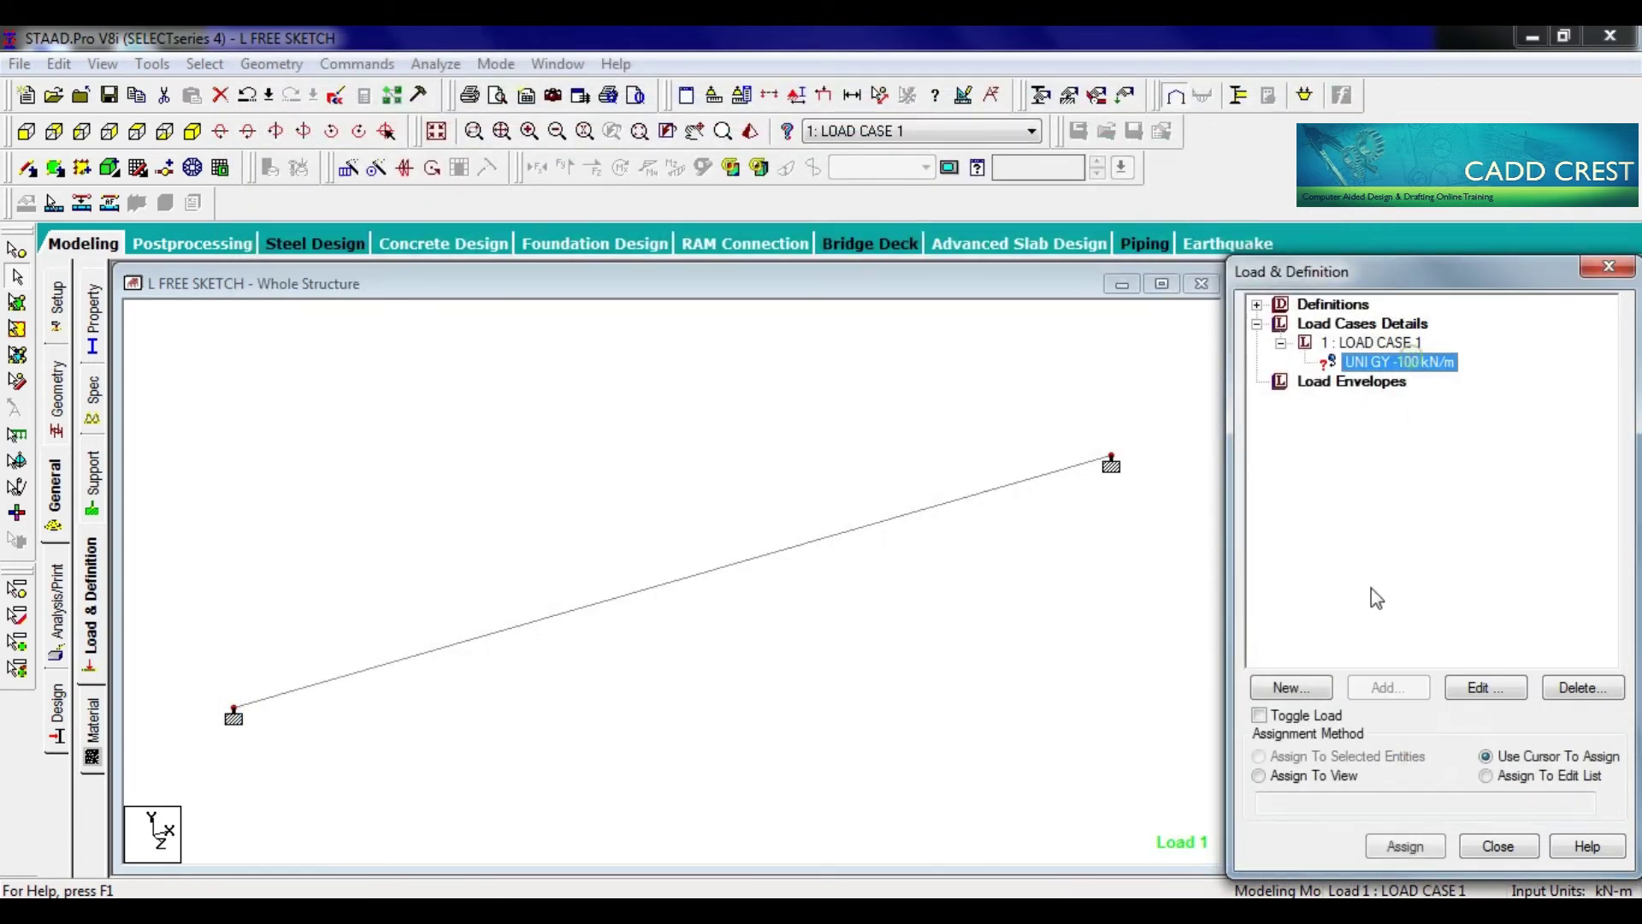
pyautogui.click(1338, 776)
pyautogui.click(1405, 846)
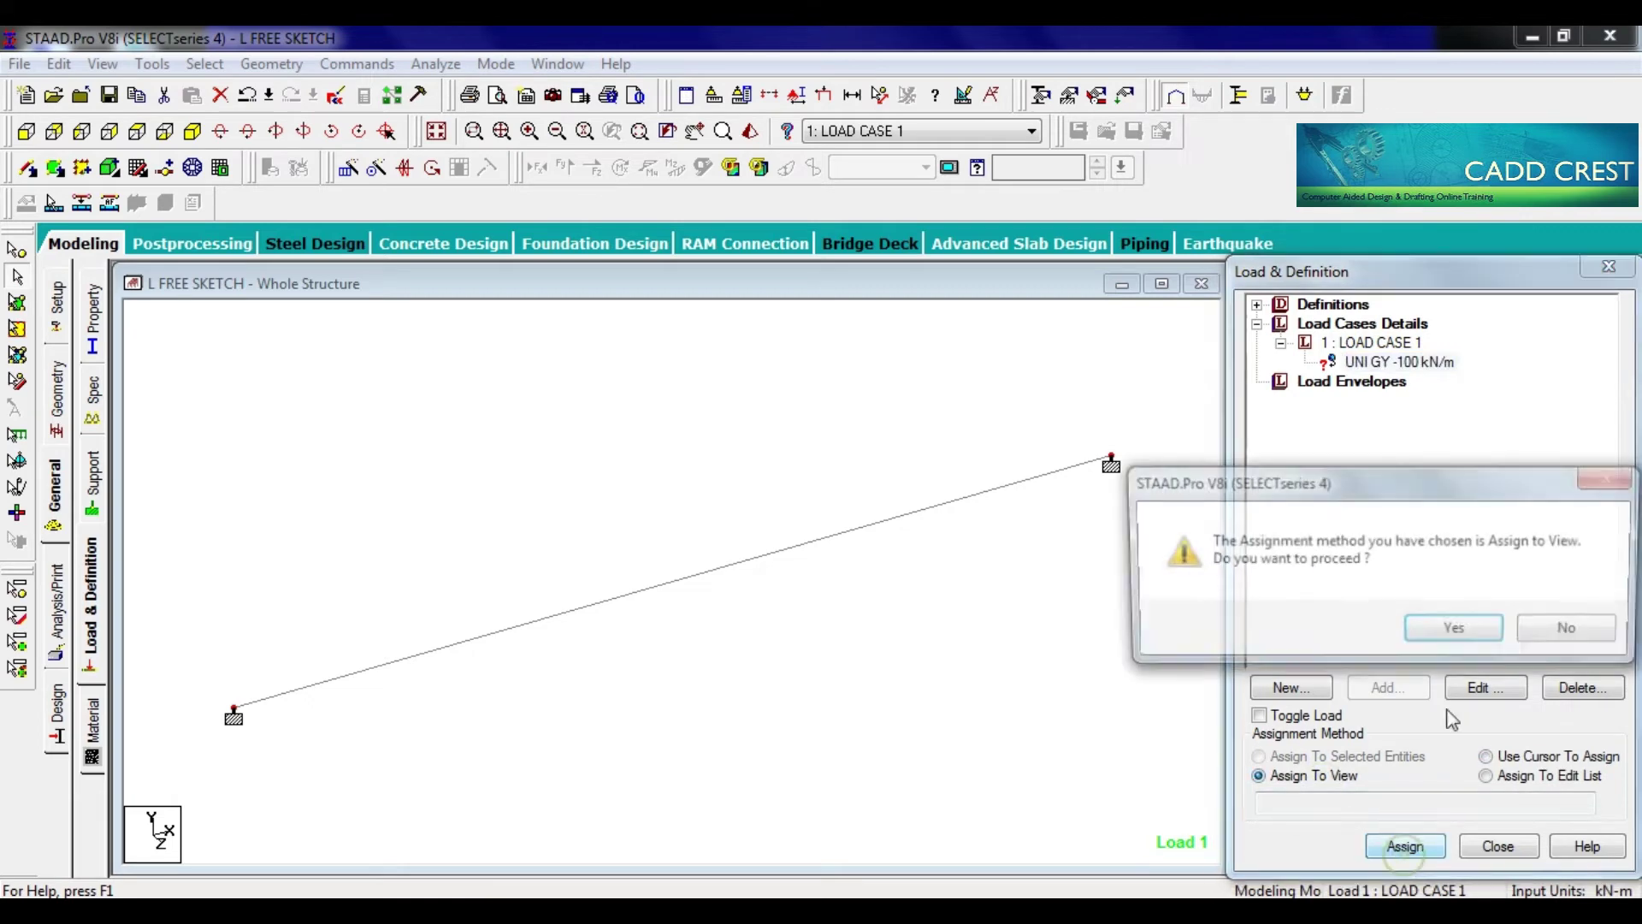
pyautogui.click(1458, 633)
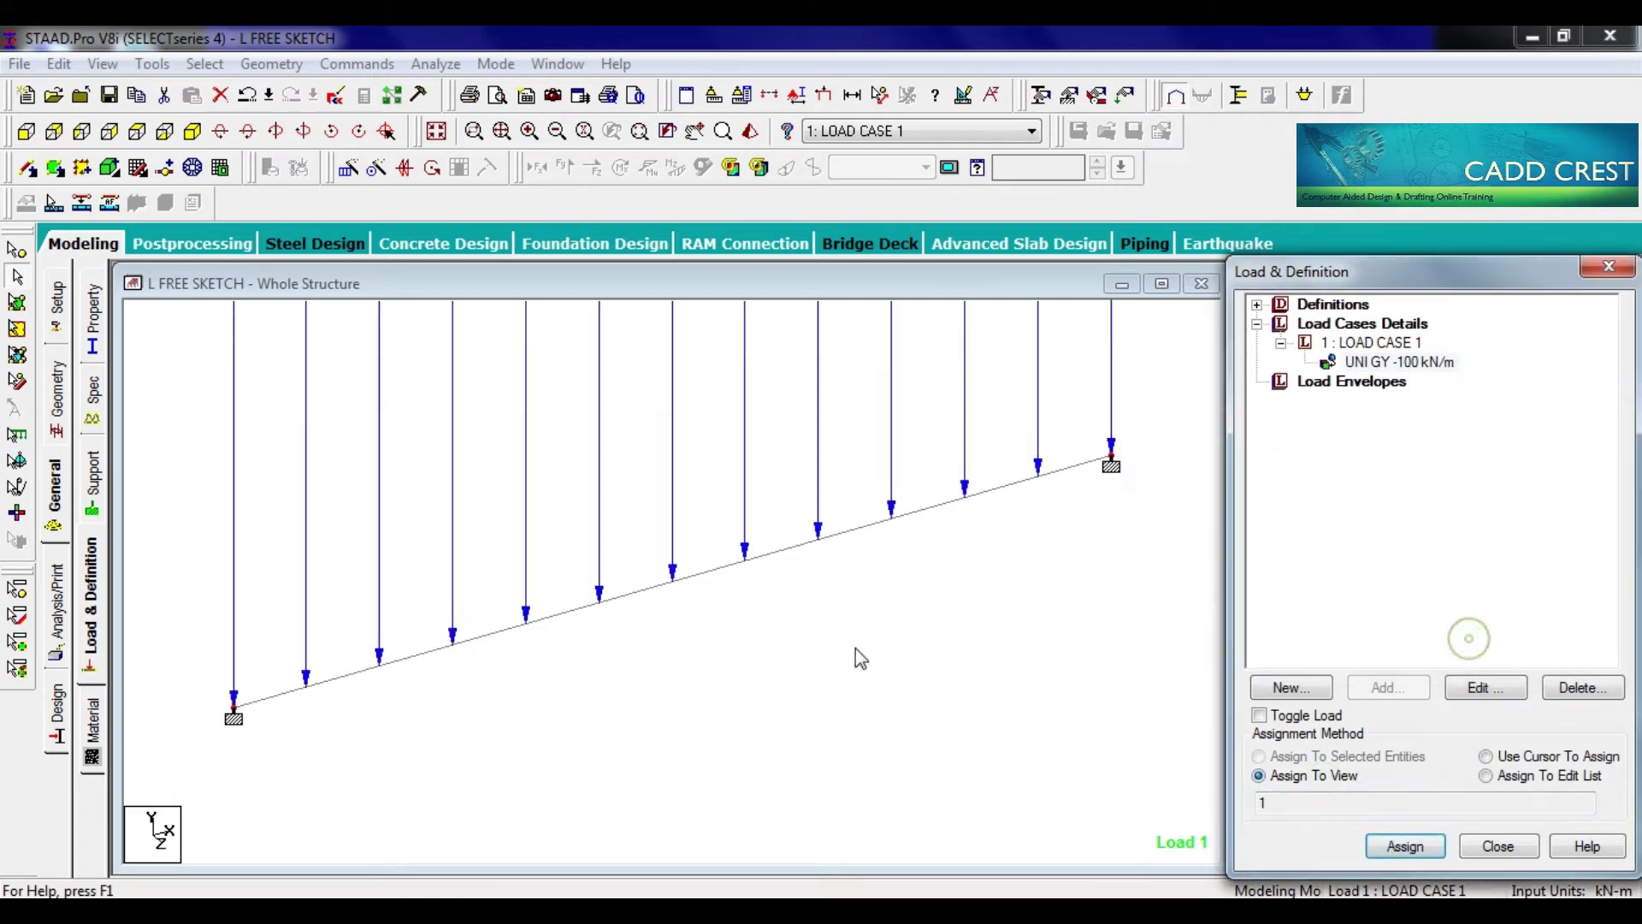
pyautogui.click(56, 603)
pyautogui.click(746, 730)
# Save and analyse L FREE SKETCH, then close the report showing 0 errors, 1 warning
pyautogui.click(941, 731)
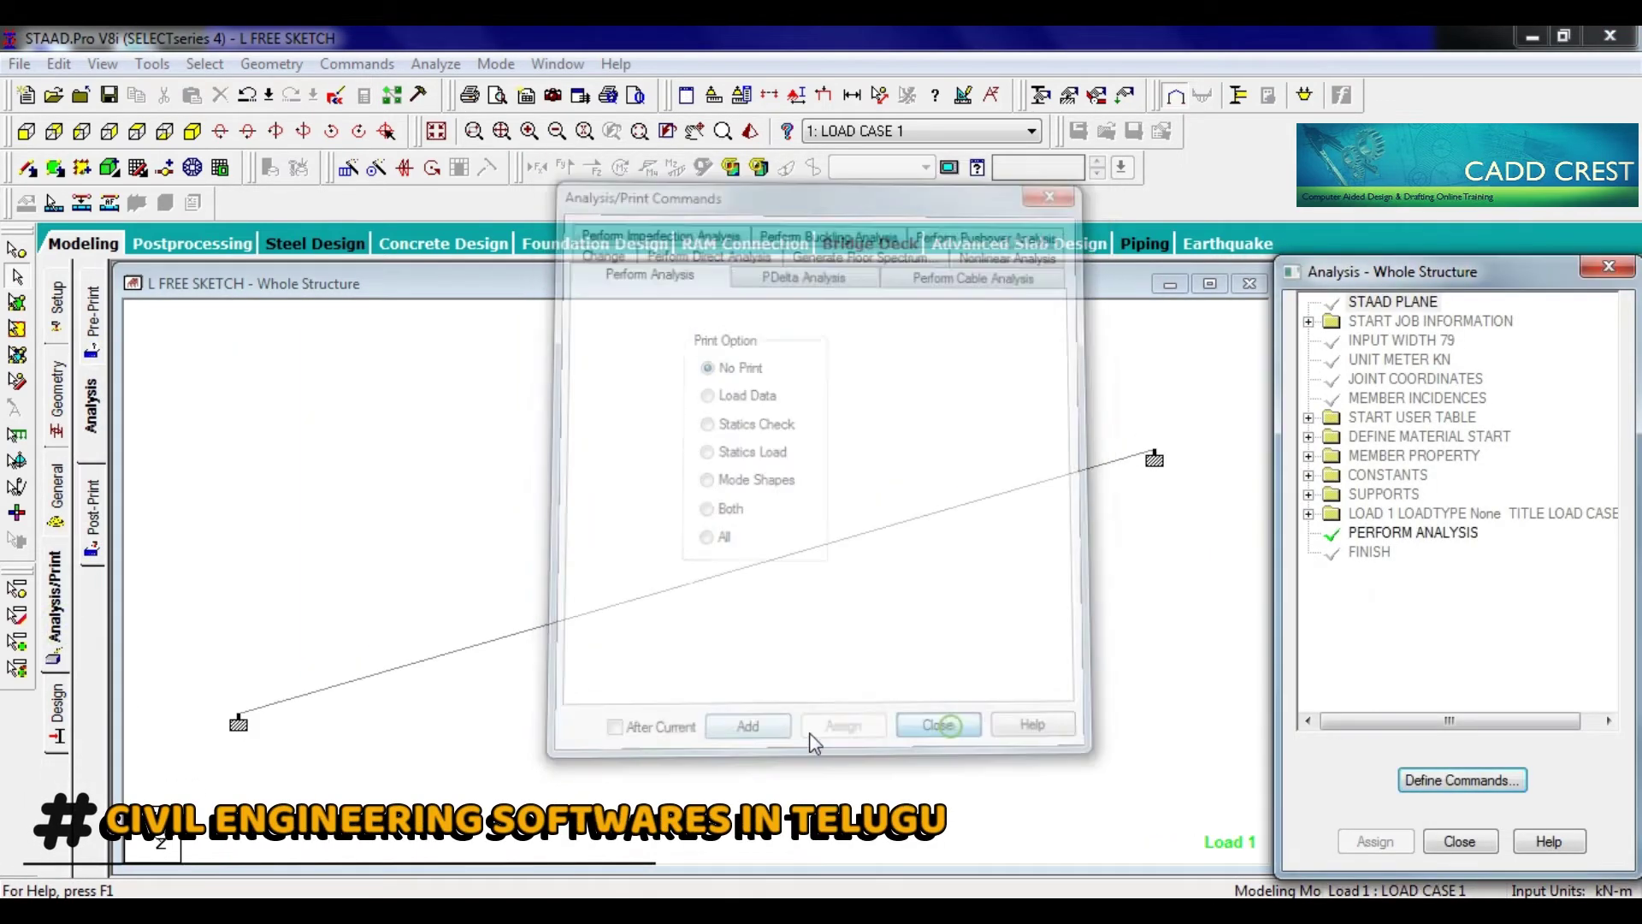
pyautogui.hotkey('ctrl', 'F5')
pyautogui.press('Return')
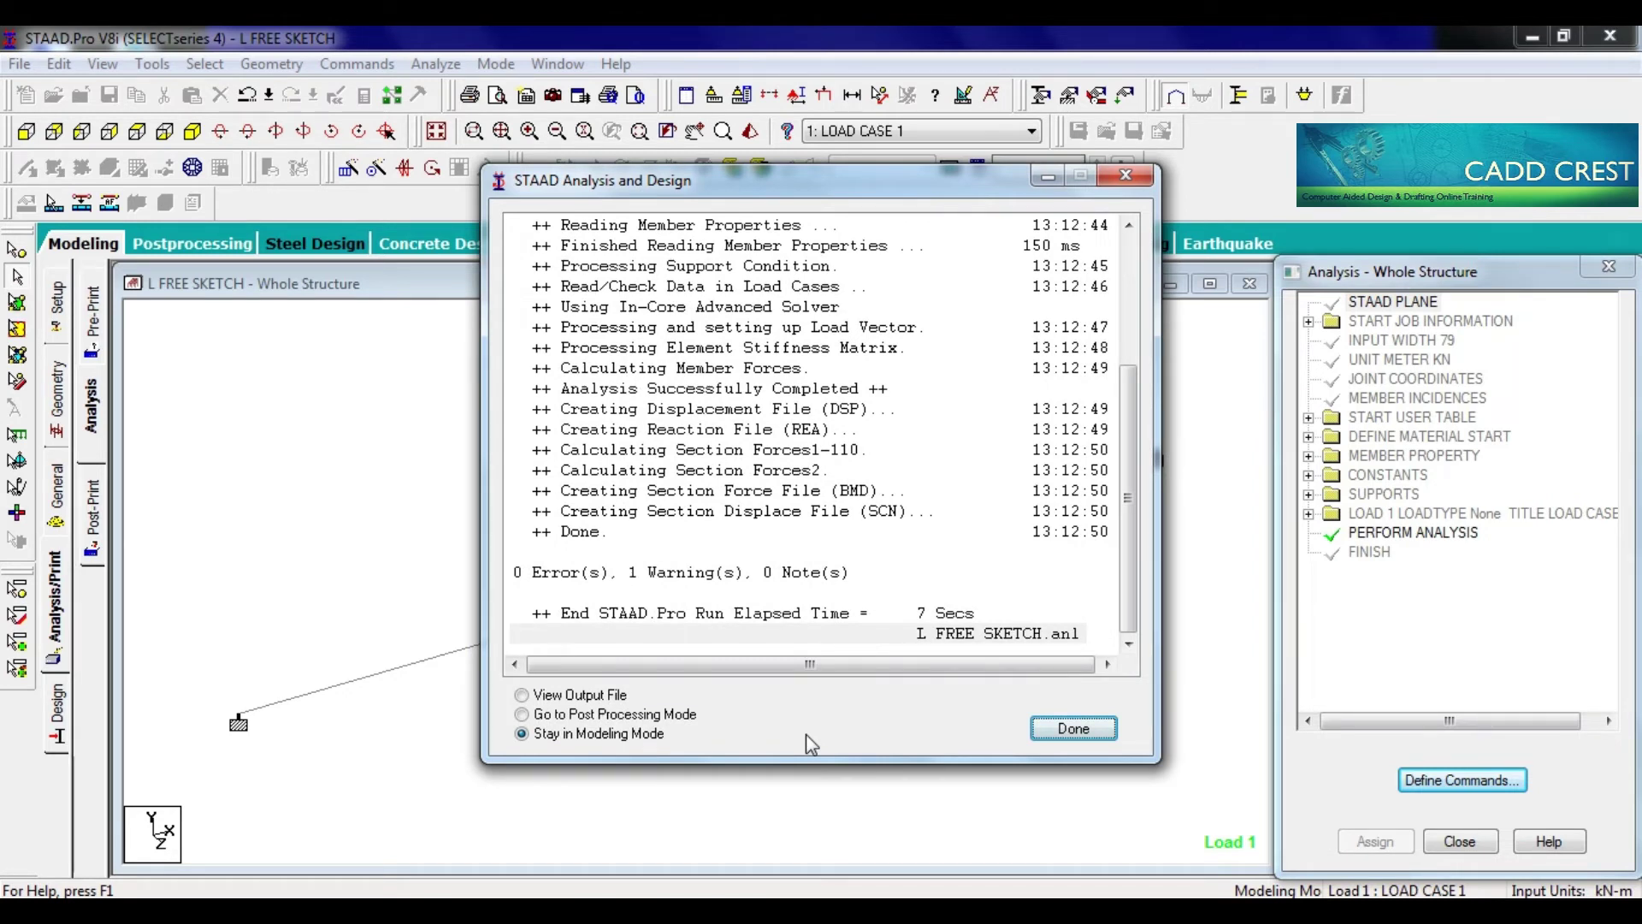
pyautogui.click(1104, 728)
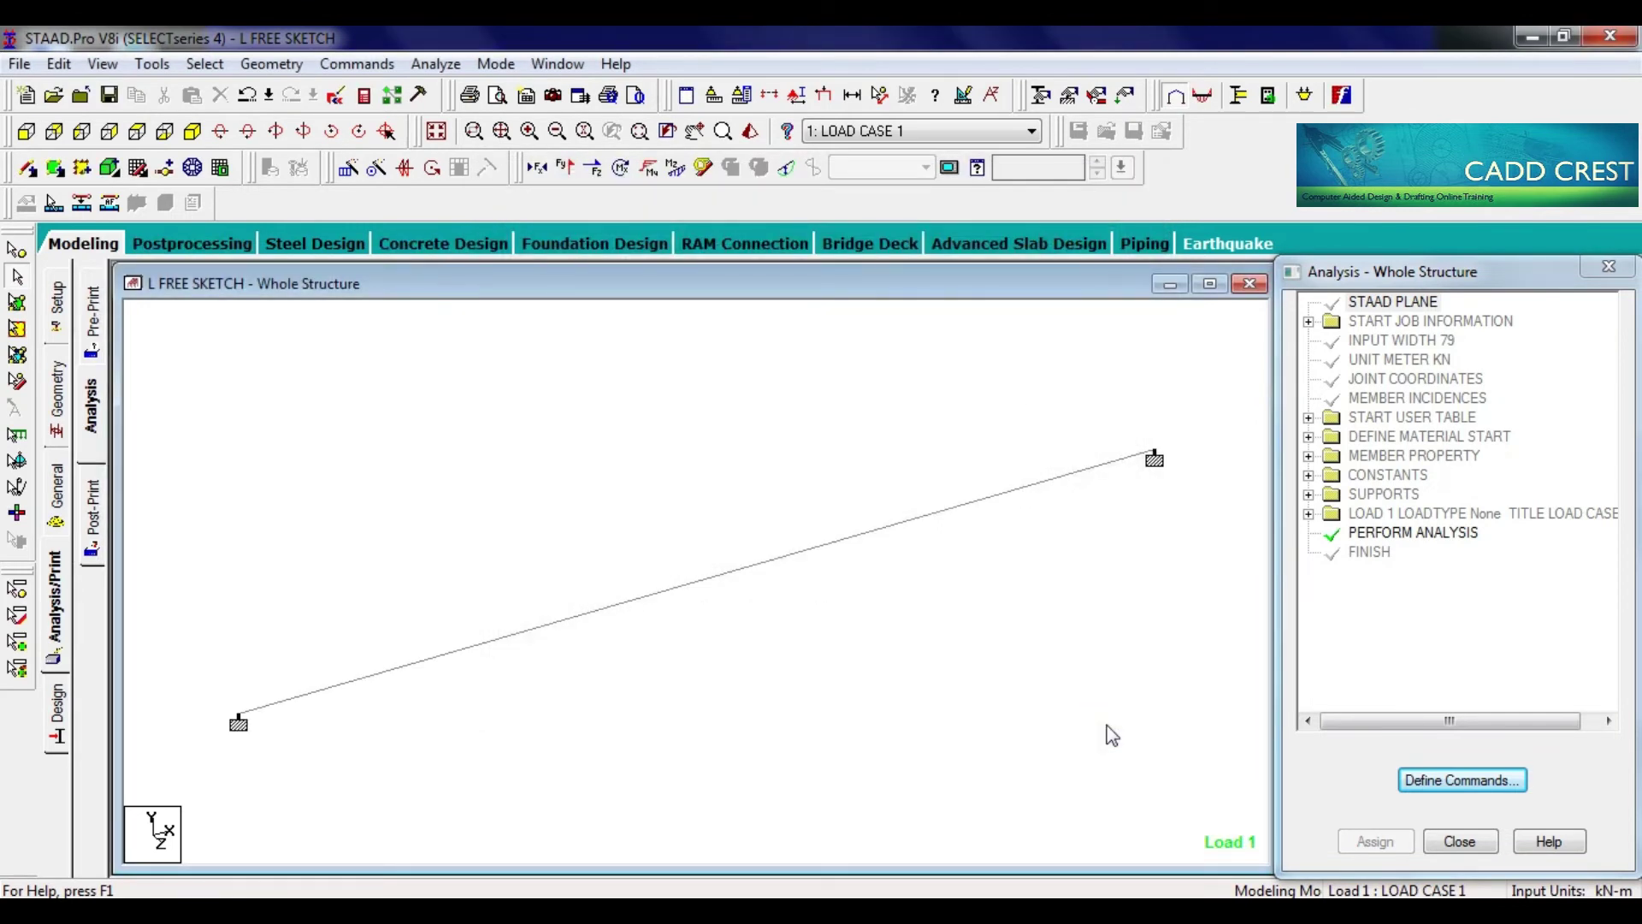
# View the beam's shear and bending diagram showing the 75 kNm end moment
pyautogui.doubleClick(691, 595)
pyautogui.click(785, 231)
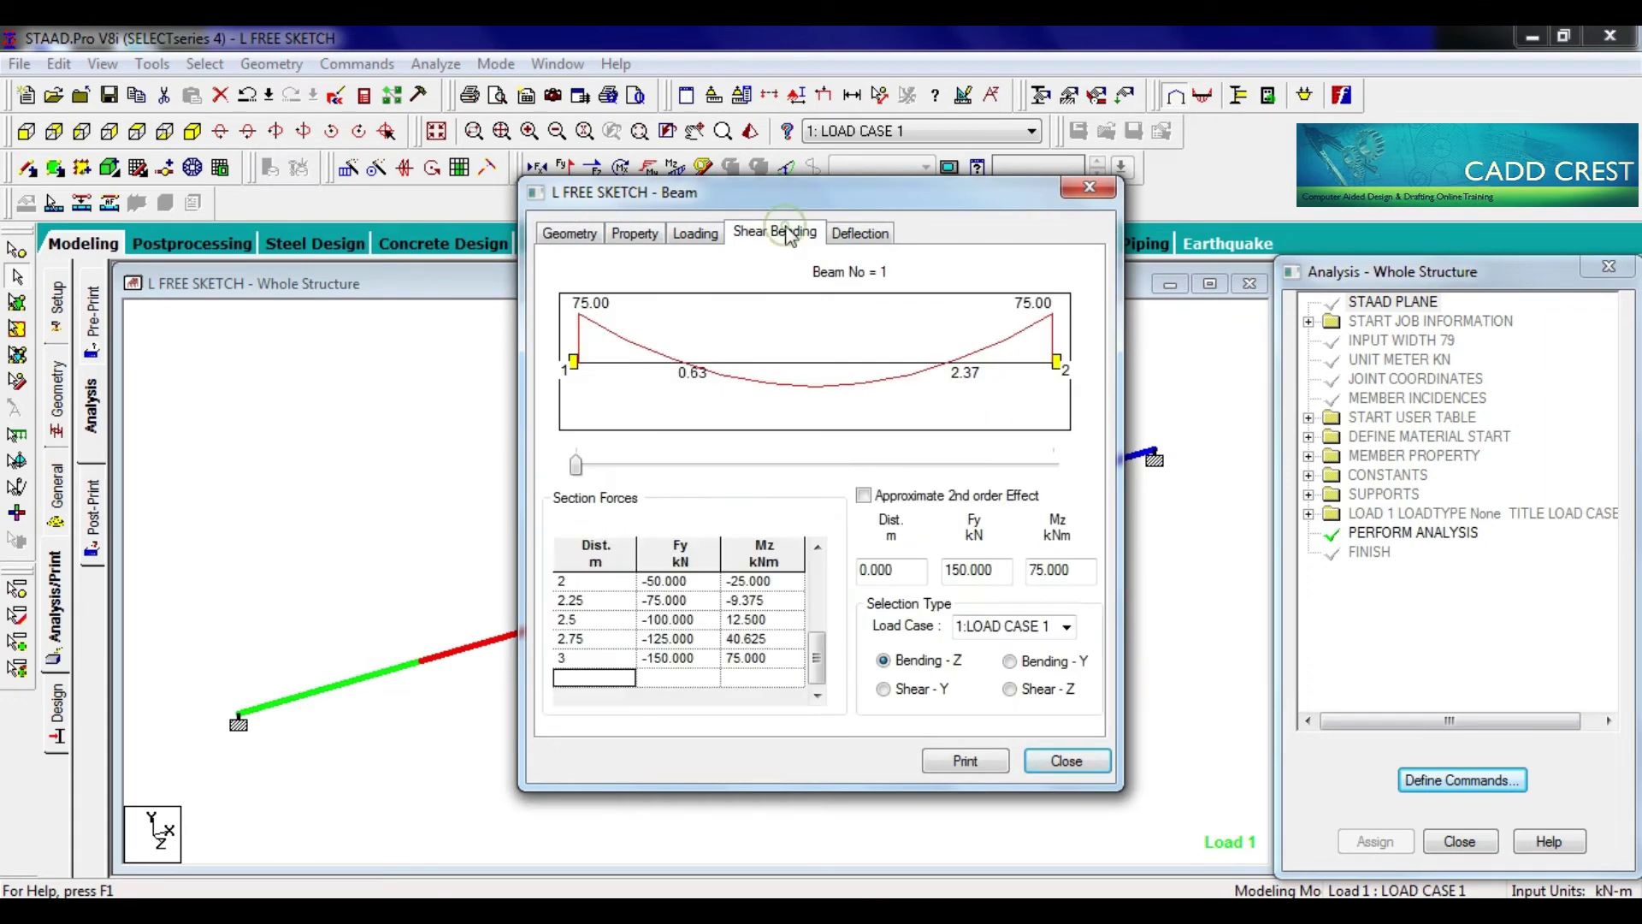
pyautogui.click(1090, 187)
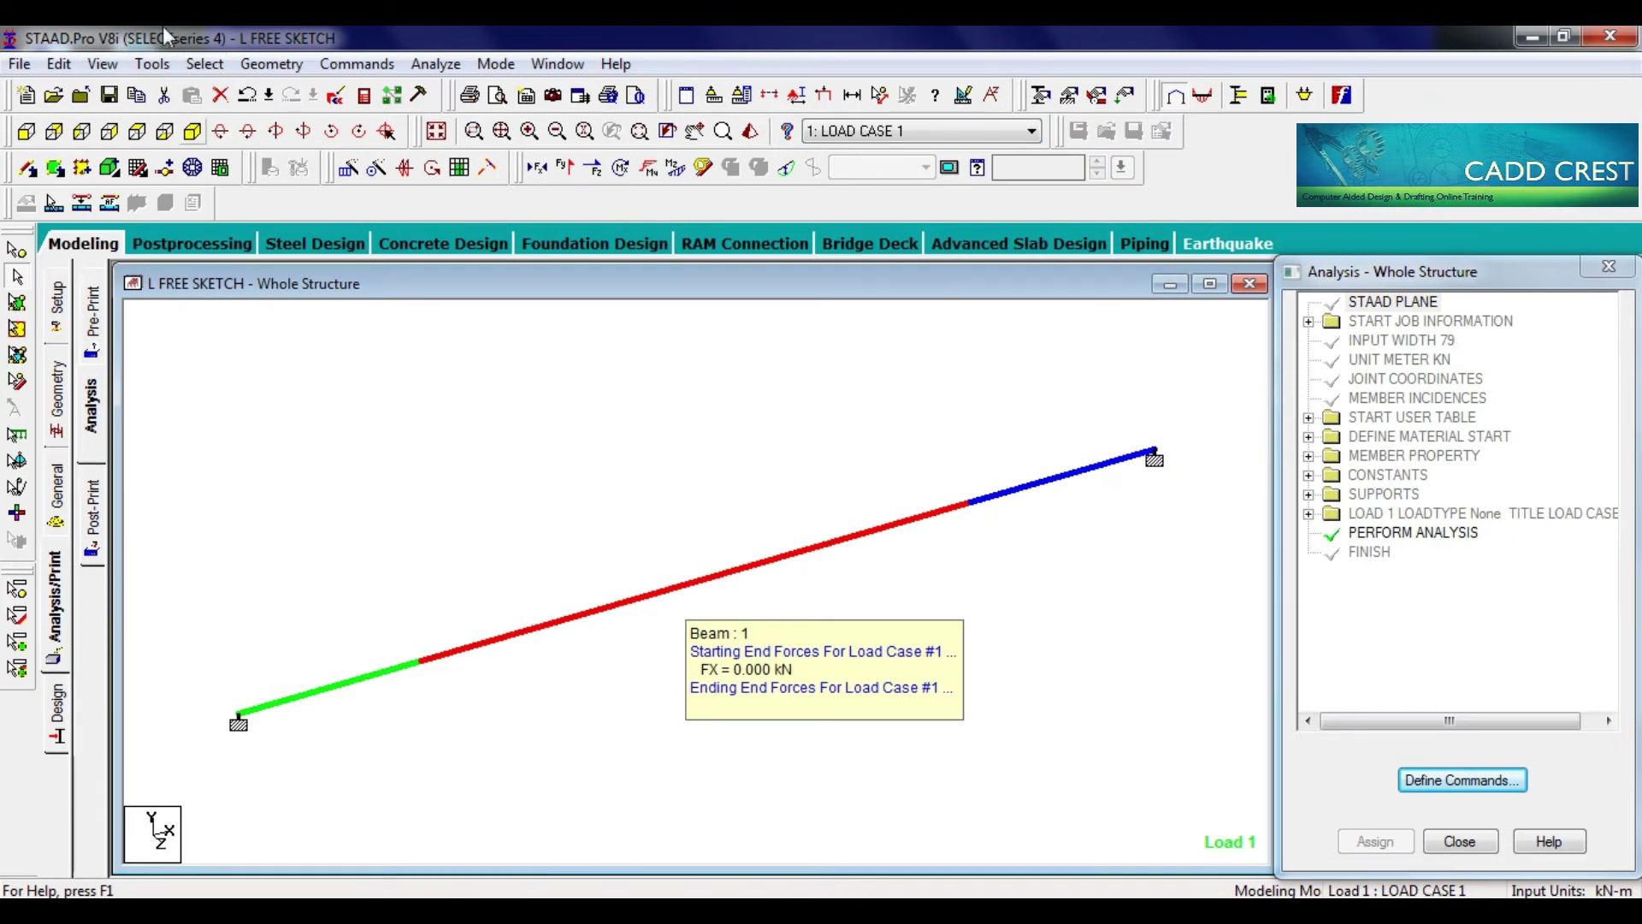
# Confirm 100*3*3/12 = 75 in the calculator, then open beam 1's deflection results
pyautogui.click(152, 63)
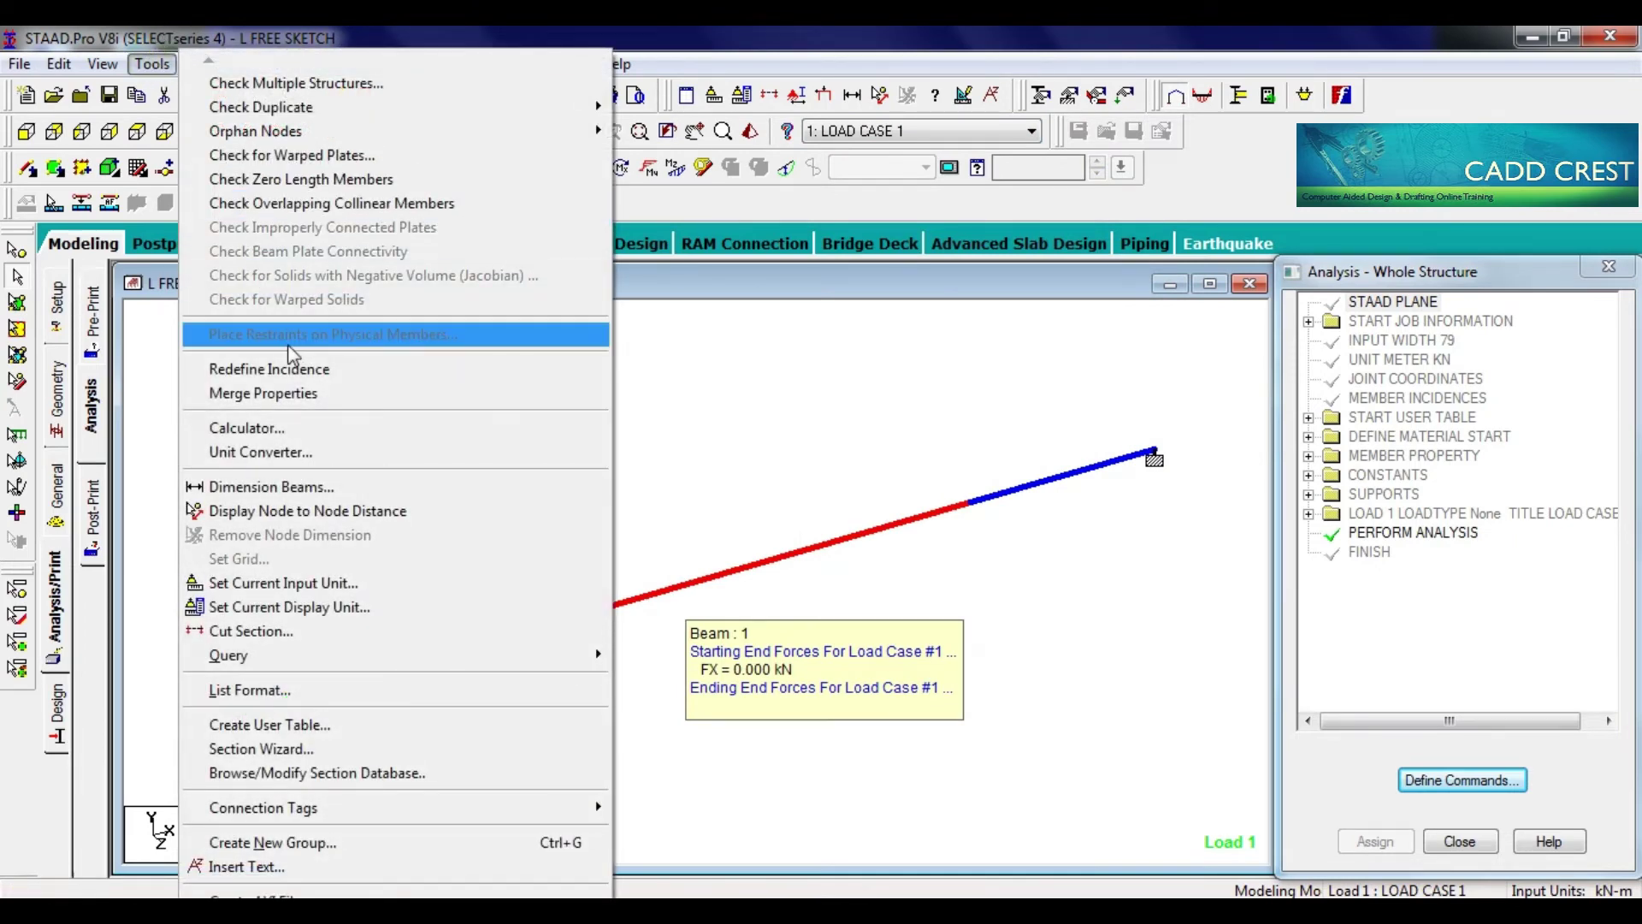
pyautogui.click(272, 425)
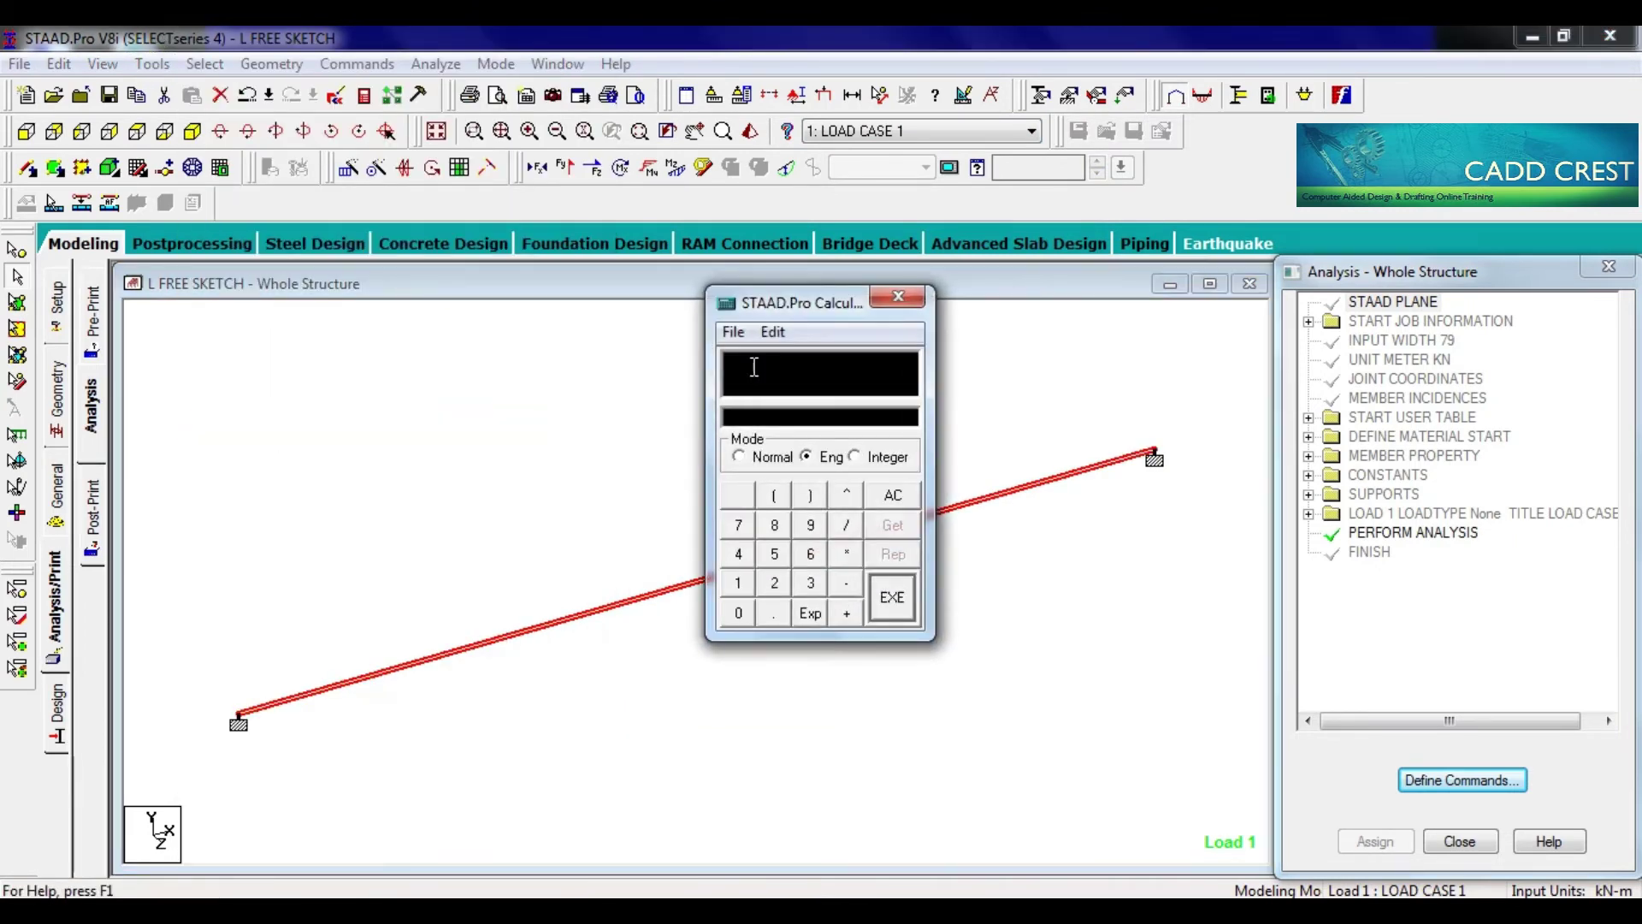
pyautogui.write('100*3*3/12')
pyautogui.press('Return')
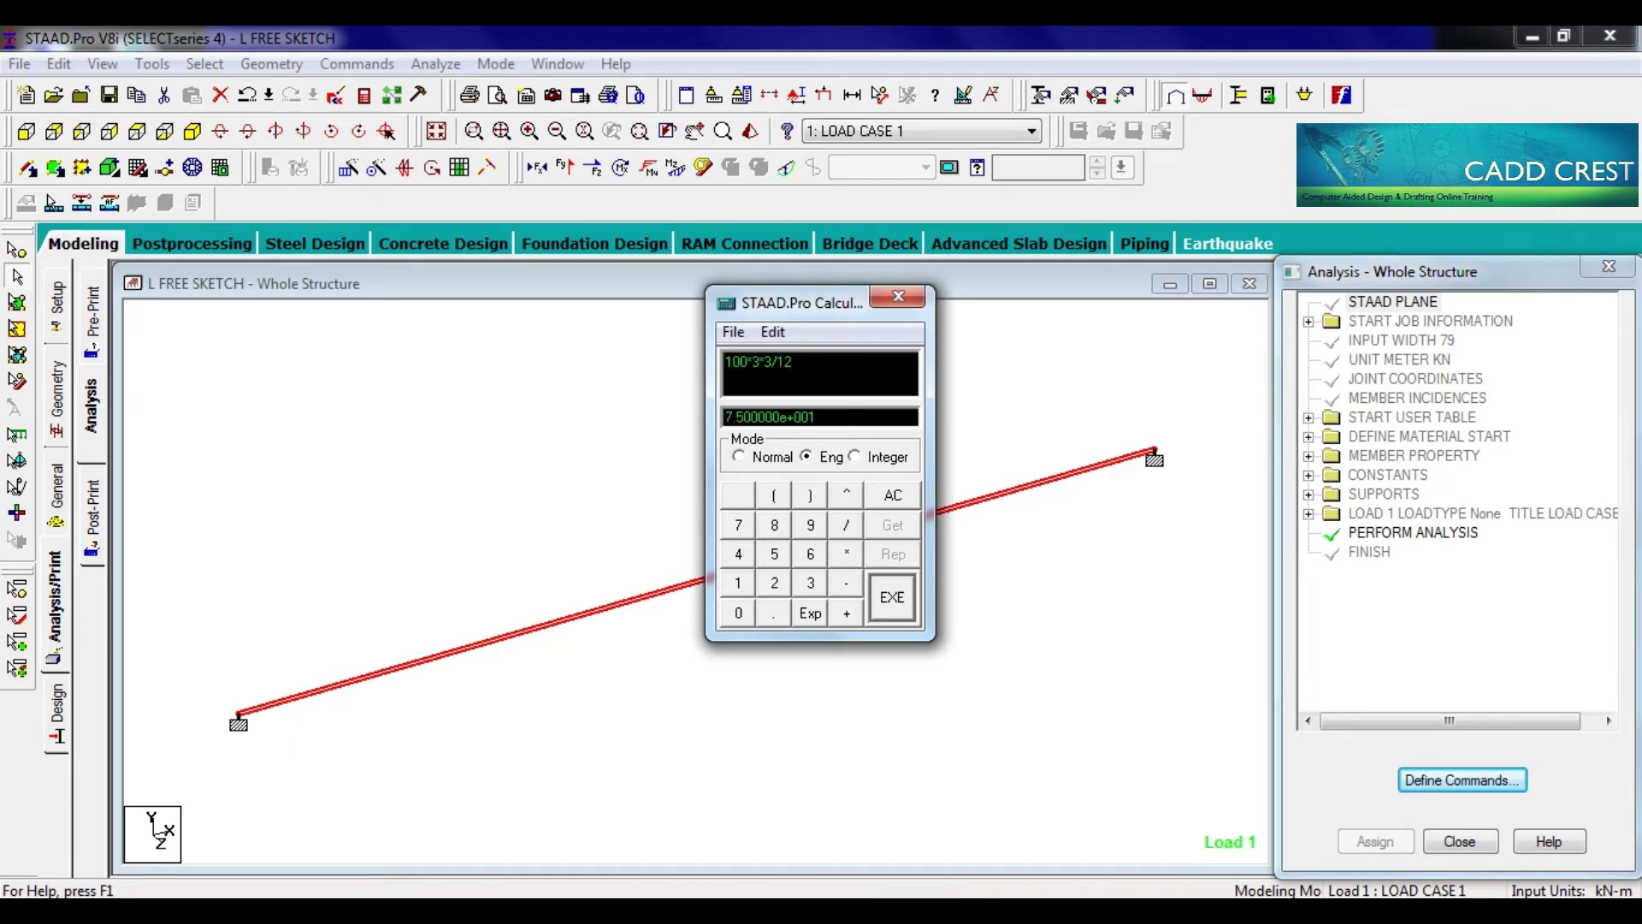
pyautogui.click(769, 459)
pyautogui.click(896, 300)
pyautogui.doubleClick(795, 560)
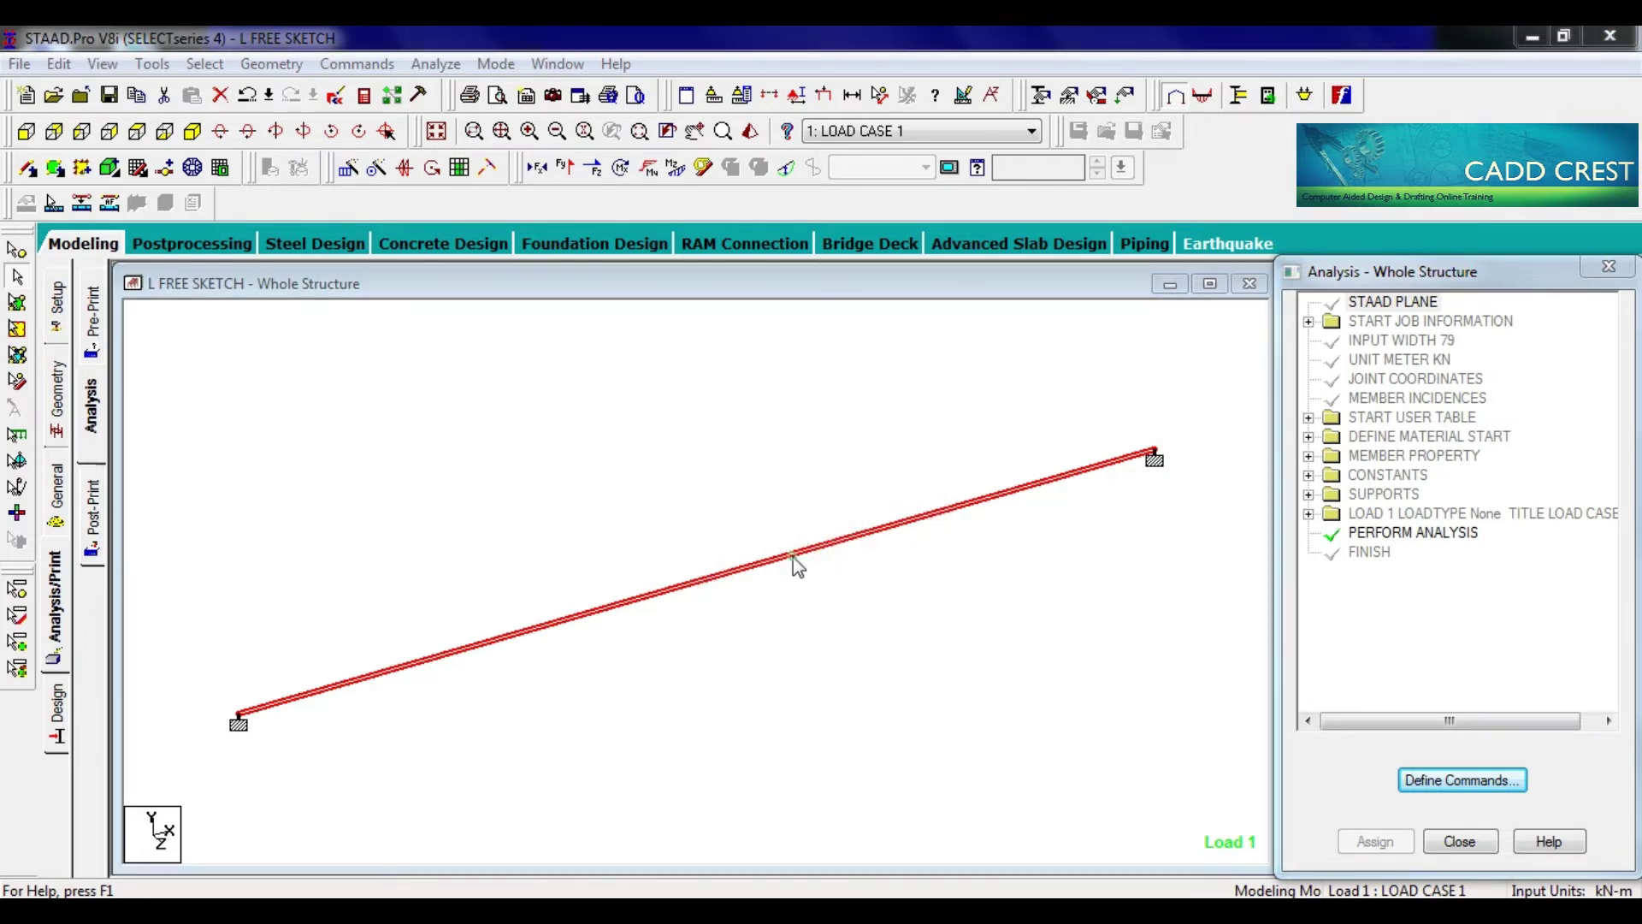
pyautogui.click(860, 232)
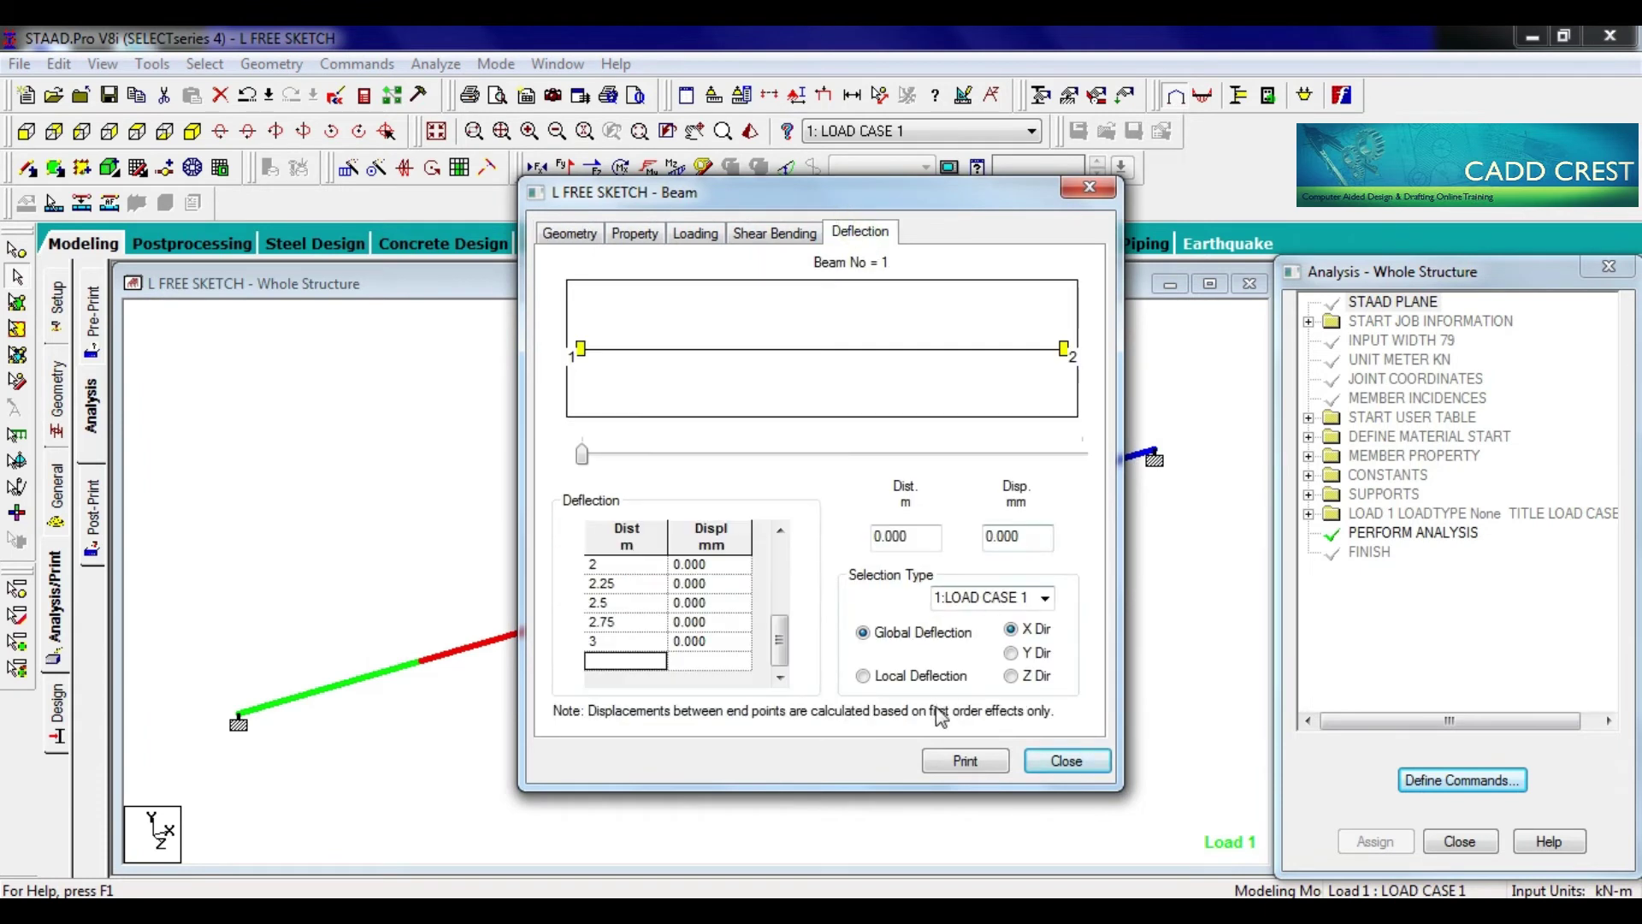
# Show beam 1's Global Y deflection, peaking at -0.099 mm with -0.083 mm at 2 m
pyautogui.click(1012, 653)
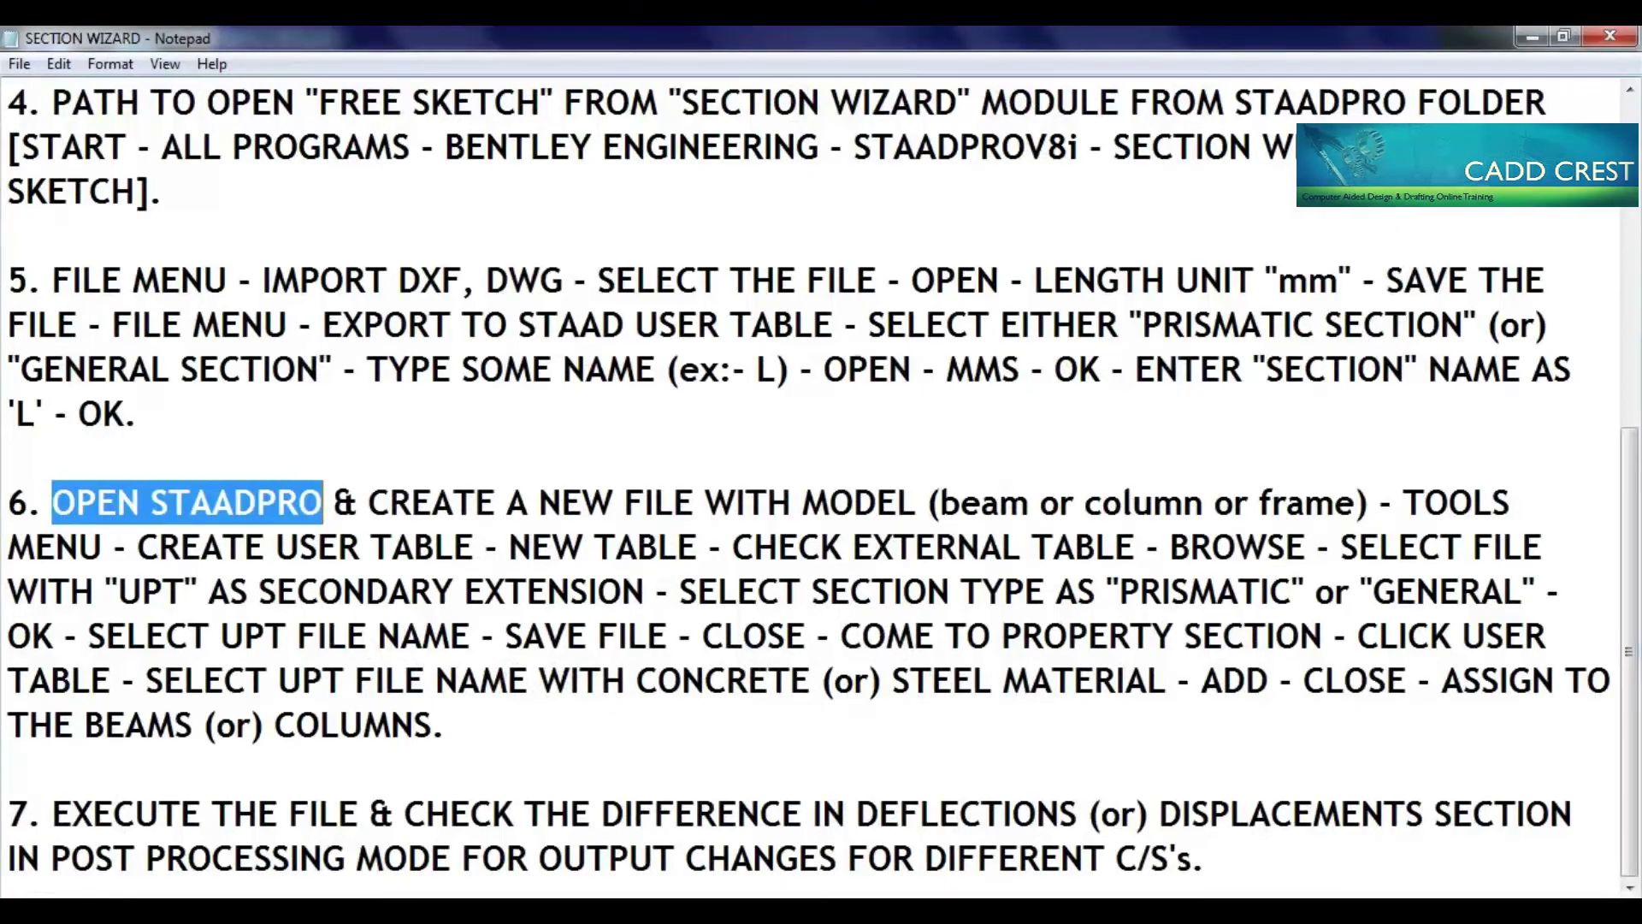
# Record the inverted L beam's 0.099 deflection as '(0.099 - INVERTED L)' in the Notepad notes
pyautogui.click(1204, 857)
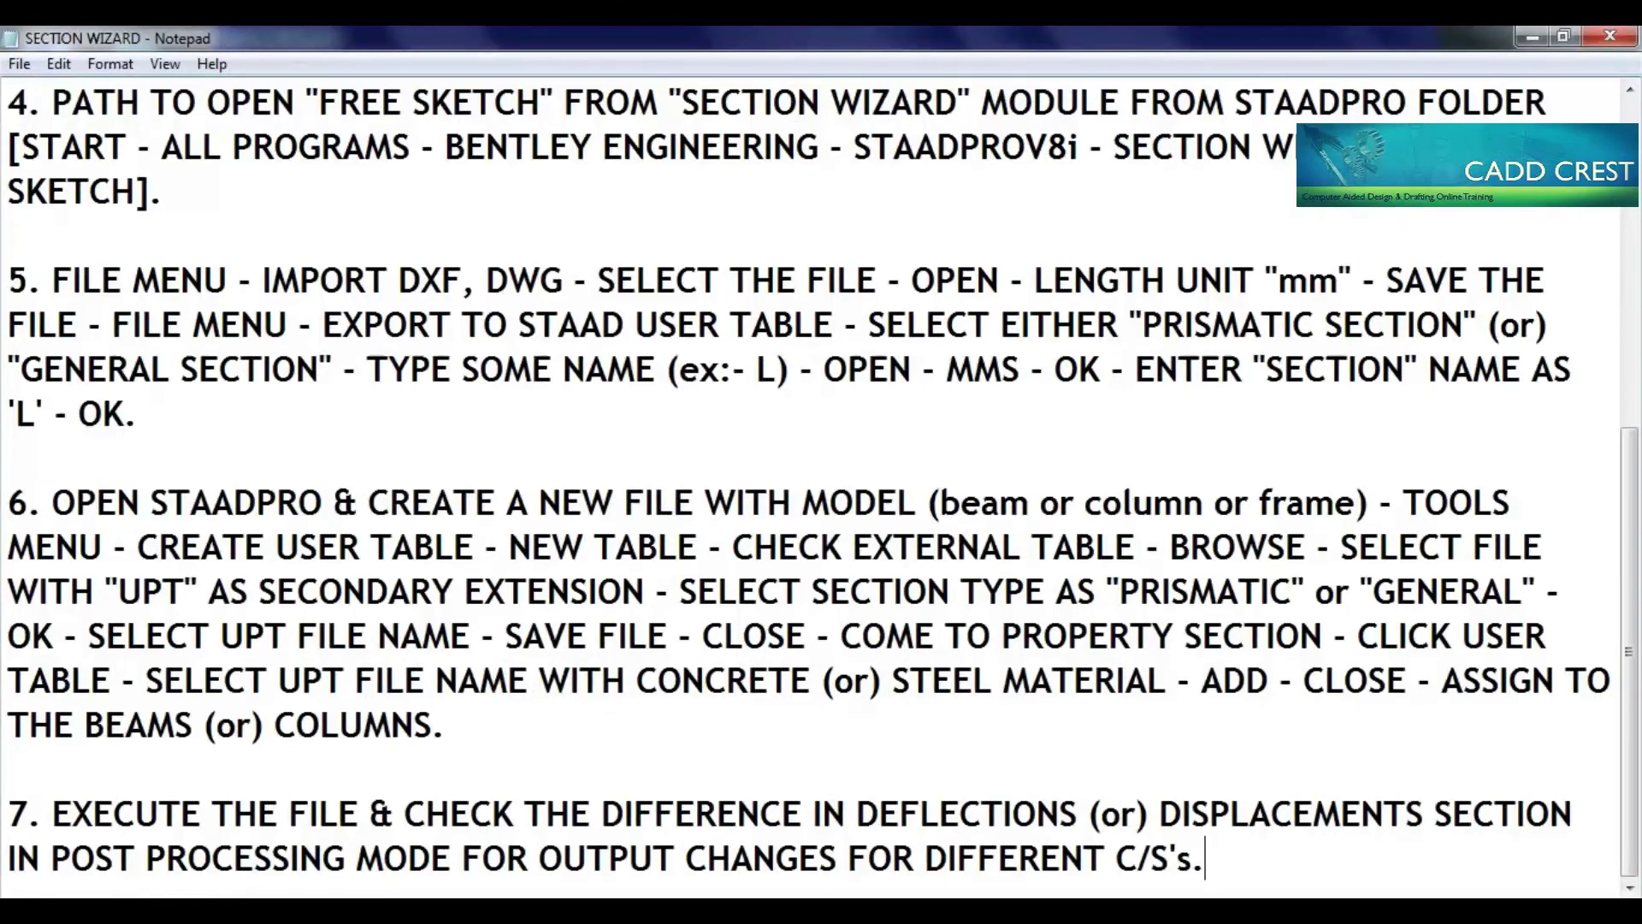
pyautogui.write('()0.099')
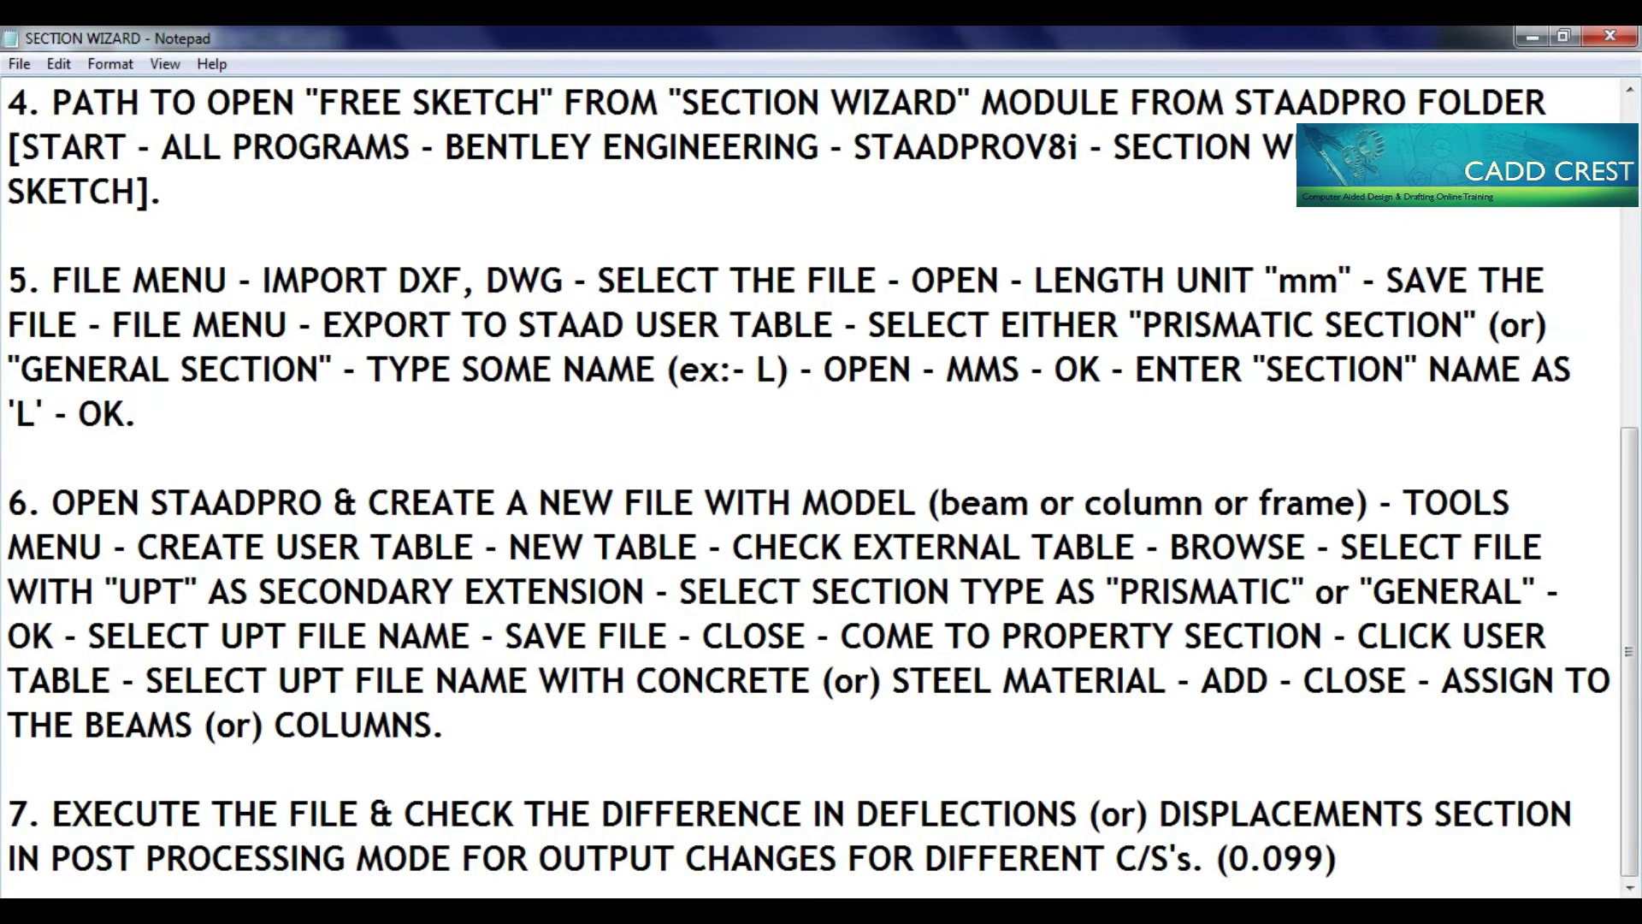
pyautogui.write(' - L')
pyautogui.write('INVERTE')
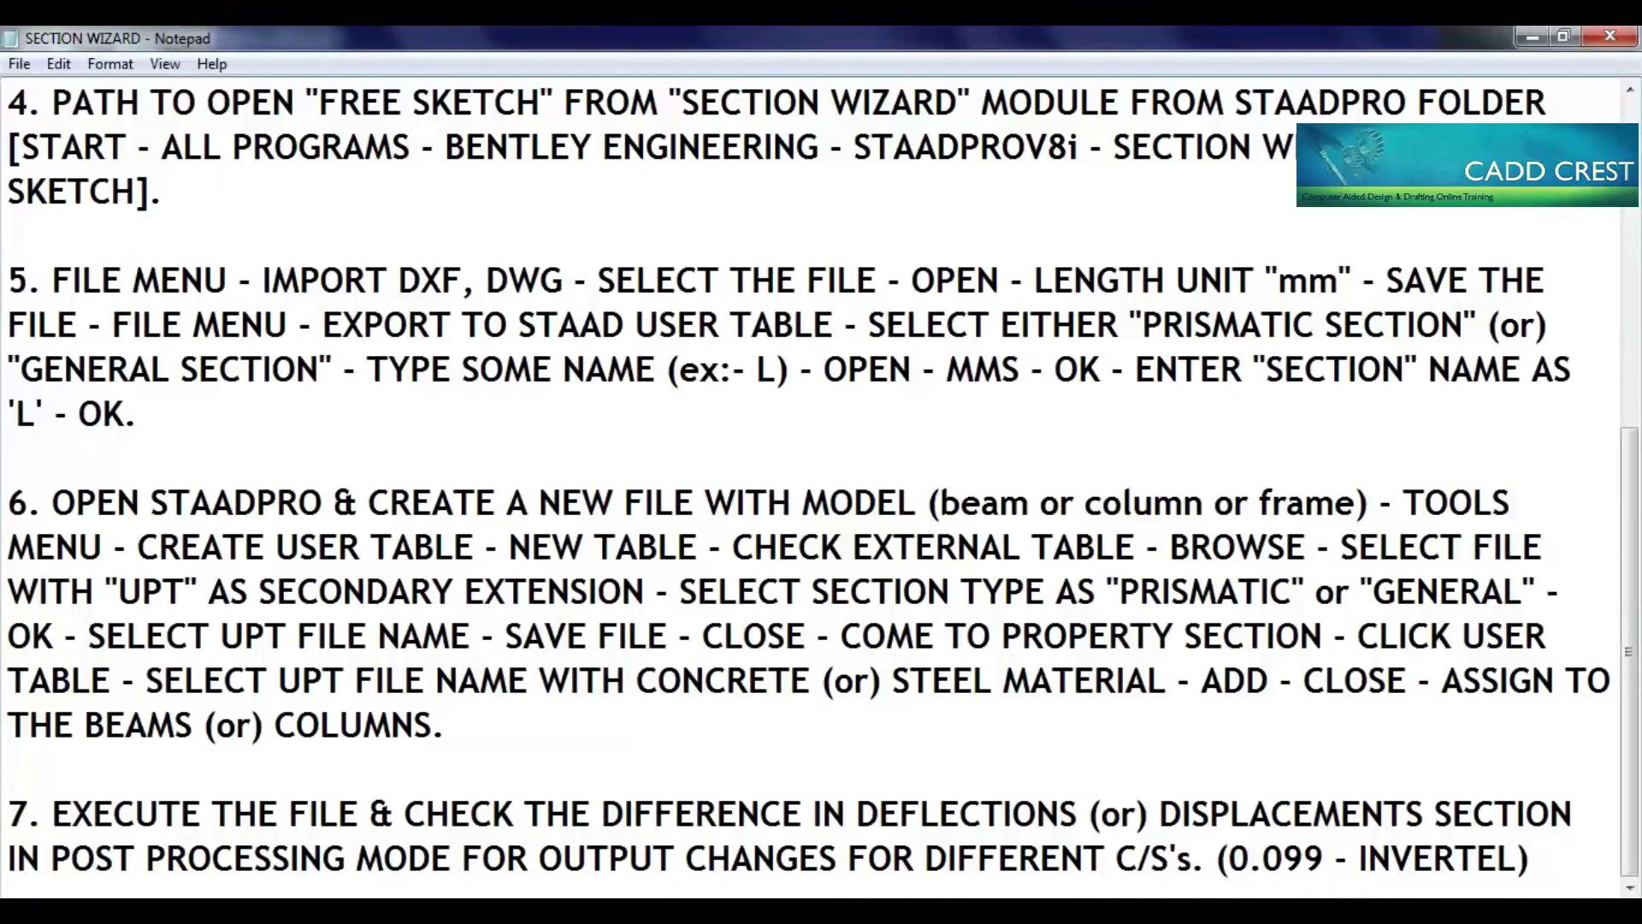
pyautogui.write('D')
pyautogui.scroll(-1, 821, 483)
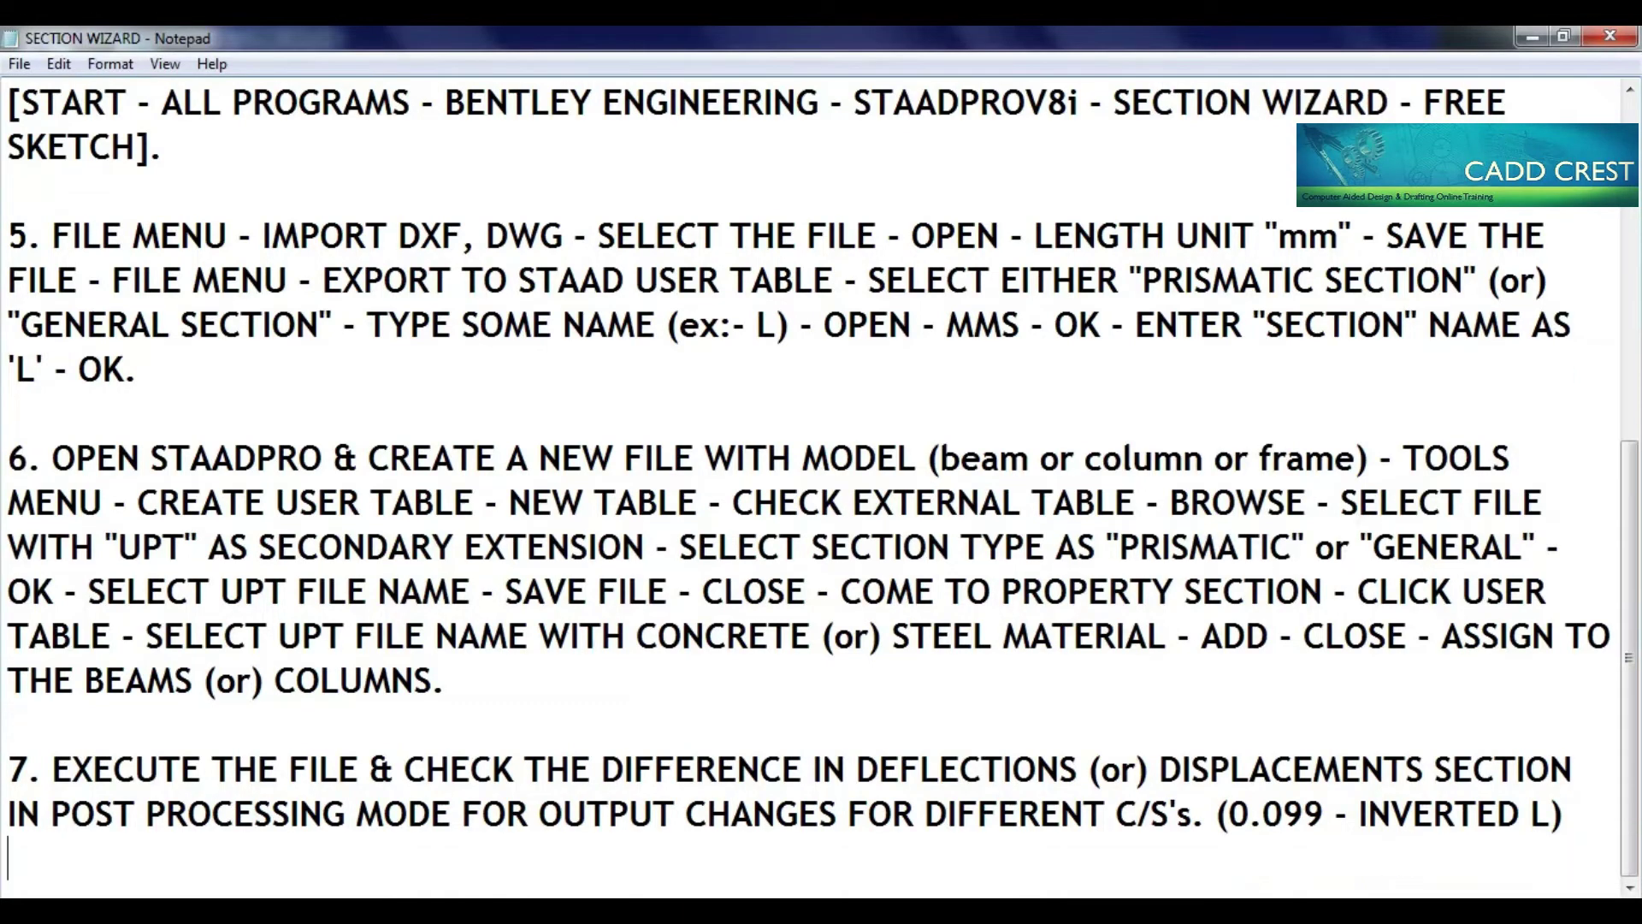
pyautogui.hotkey('alt', 'space')
# Start a new Plane structure file named REC in metres and kilonewtons
pyautogui.press('n')
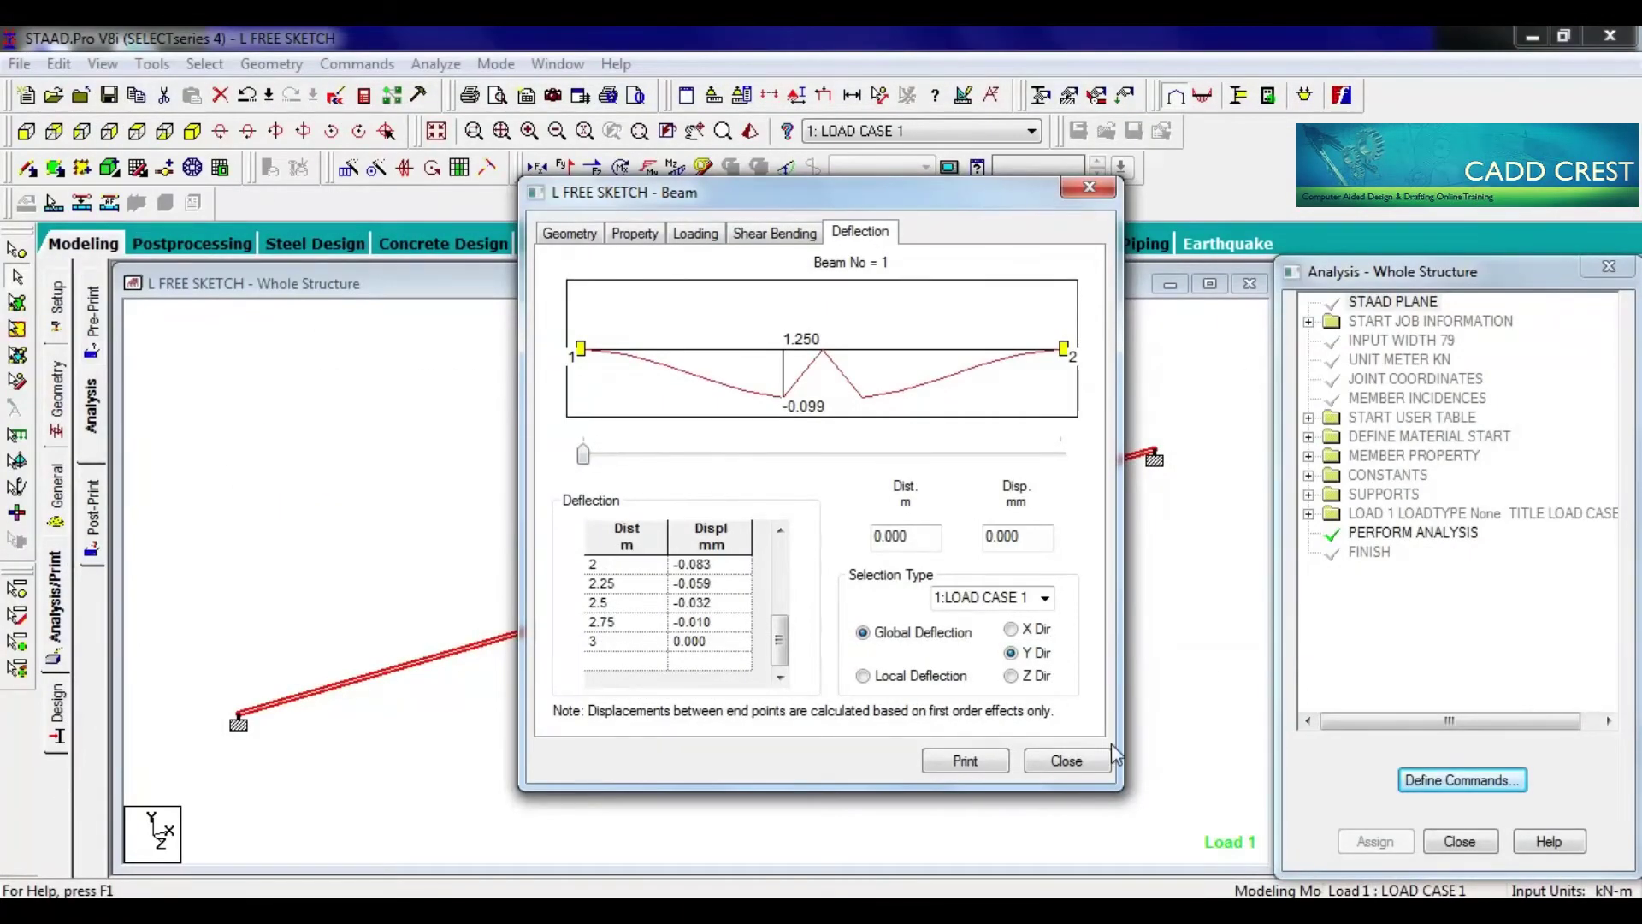
pyautogui.click(1076, 761)
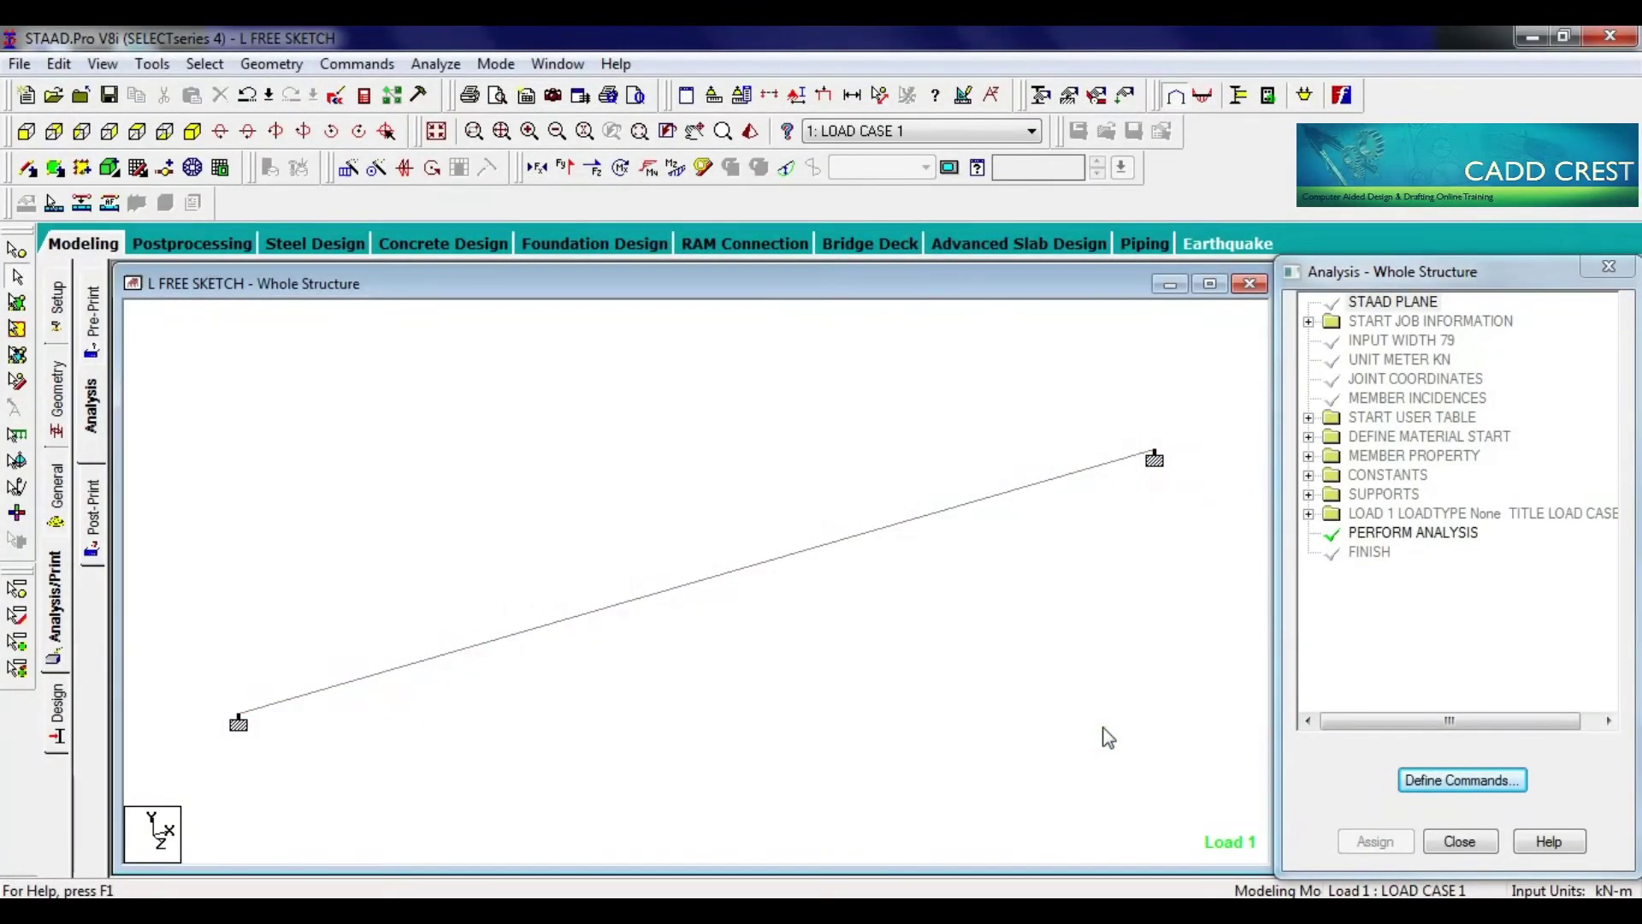
pyautogui.hotkey('ctrl', 'n')
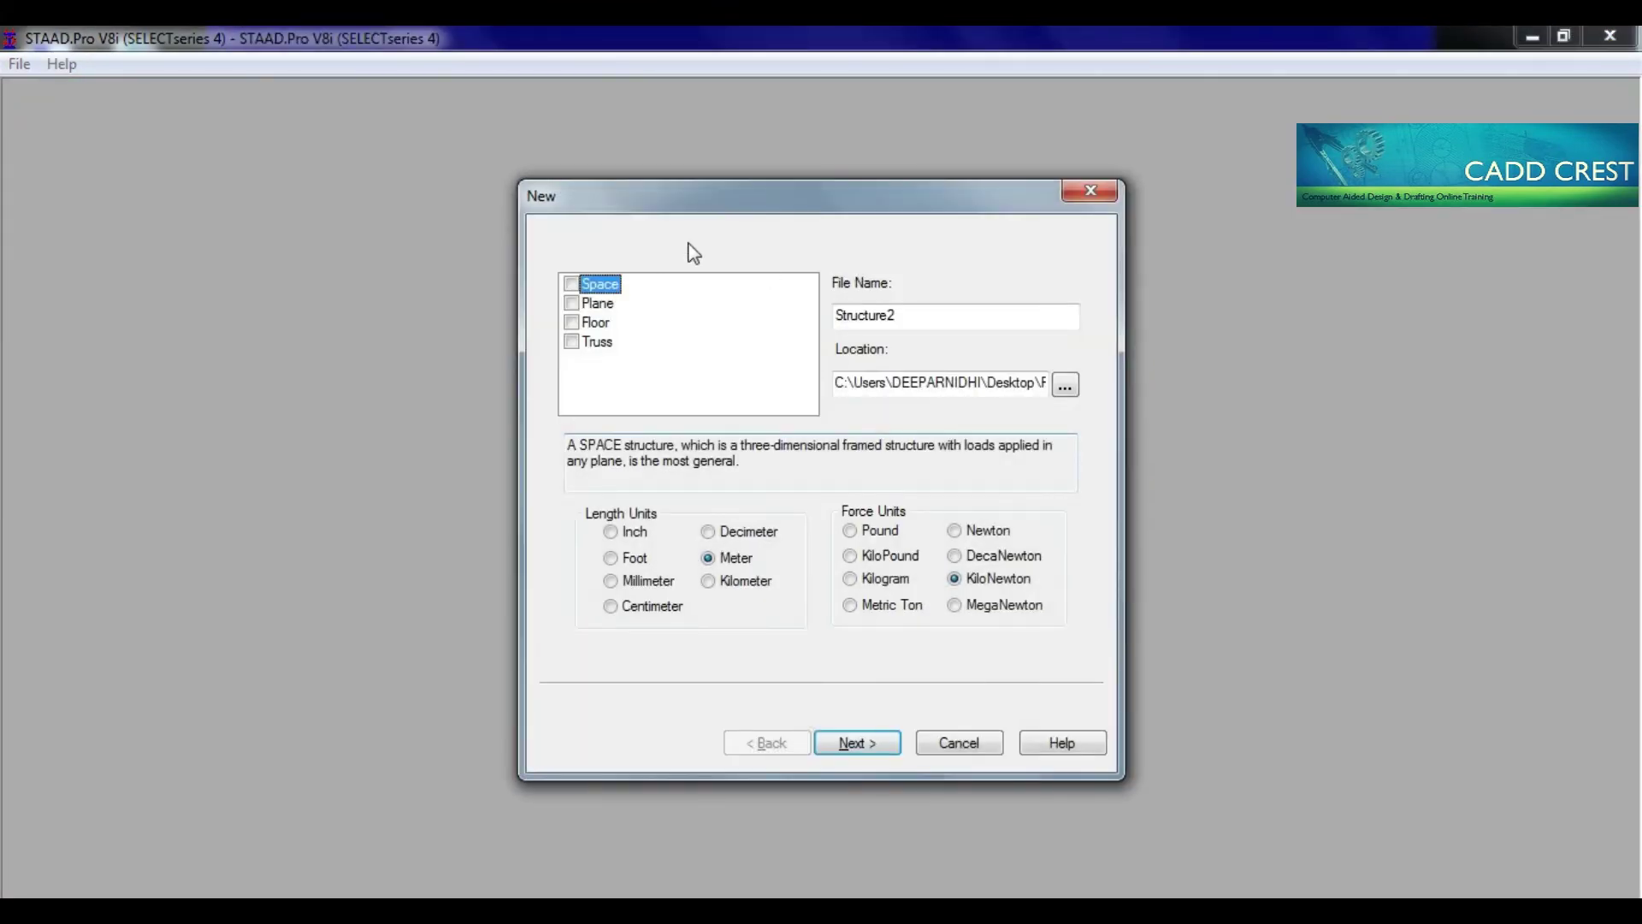
pyautogui.click(597, 303)
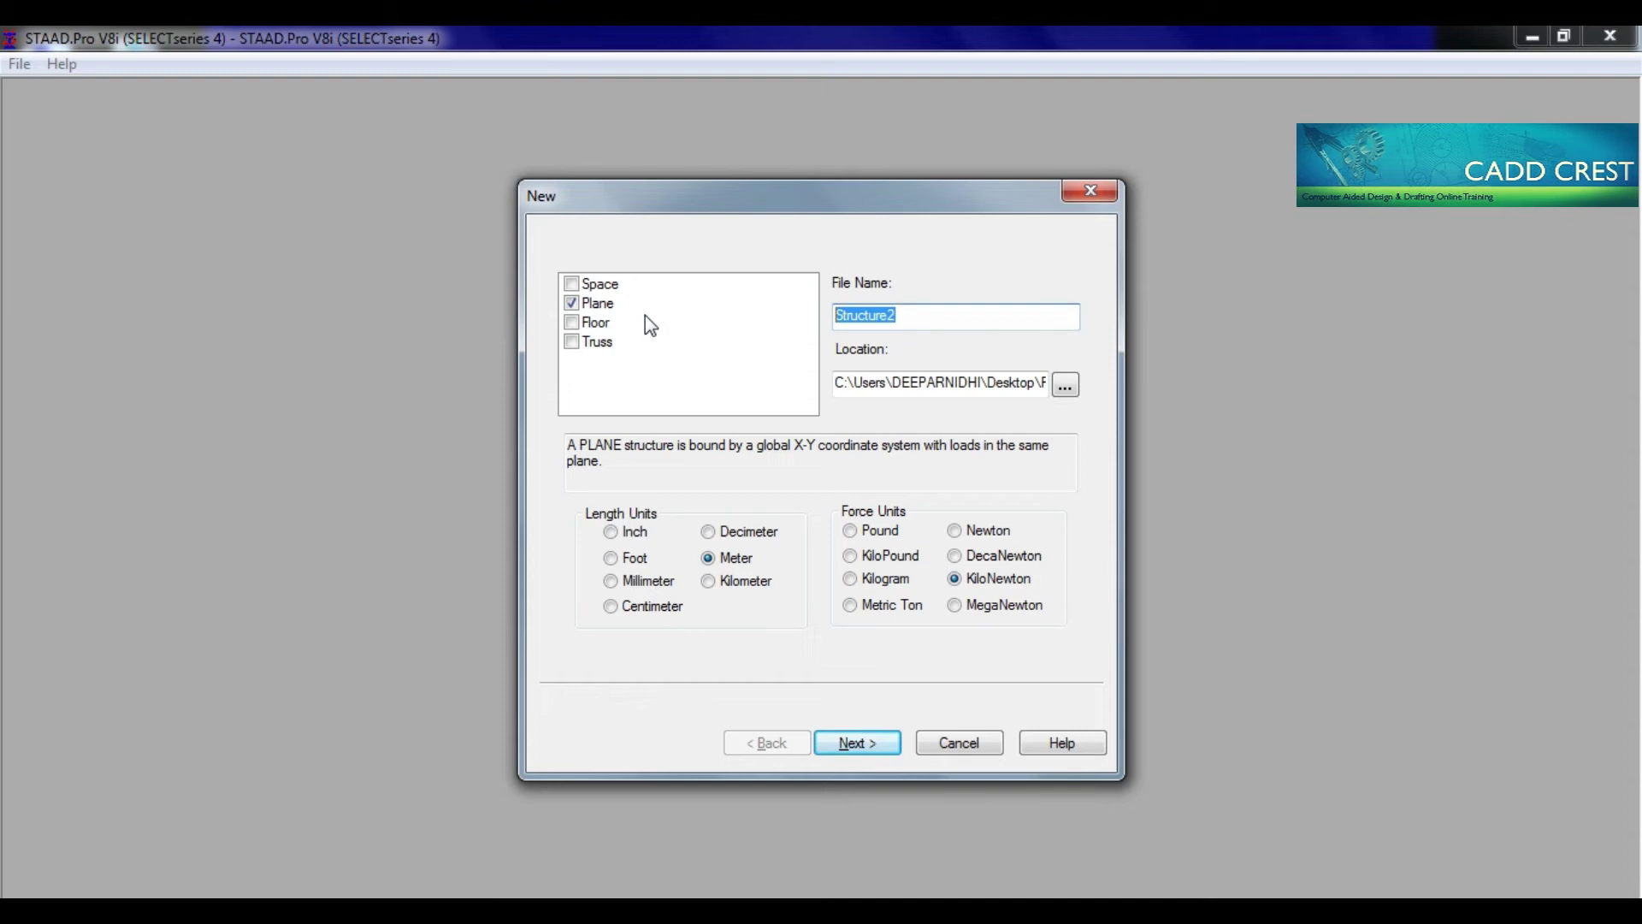
pyautogui.write('REC')
pyautogui.click(859, 742)
# Draw a 3 m beam along the snap grid in the new REC model
pyautogui.click(857, 741)
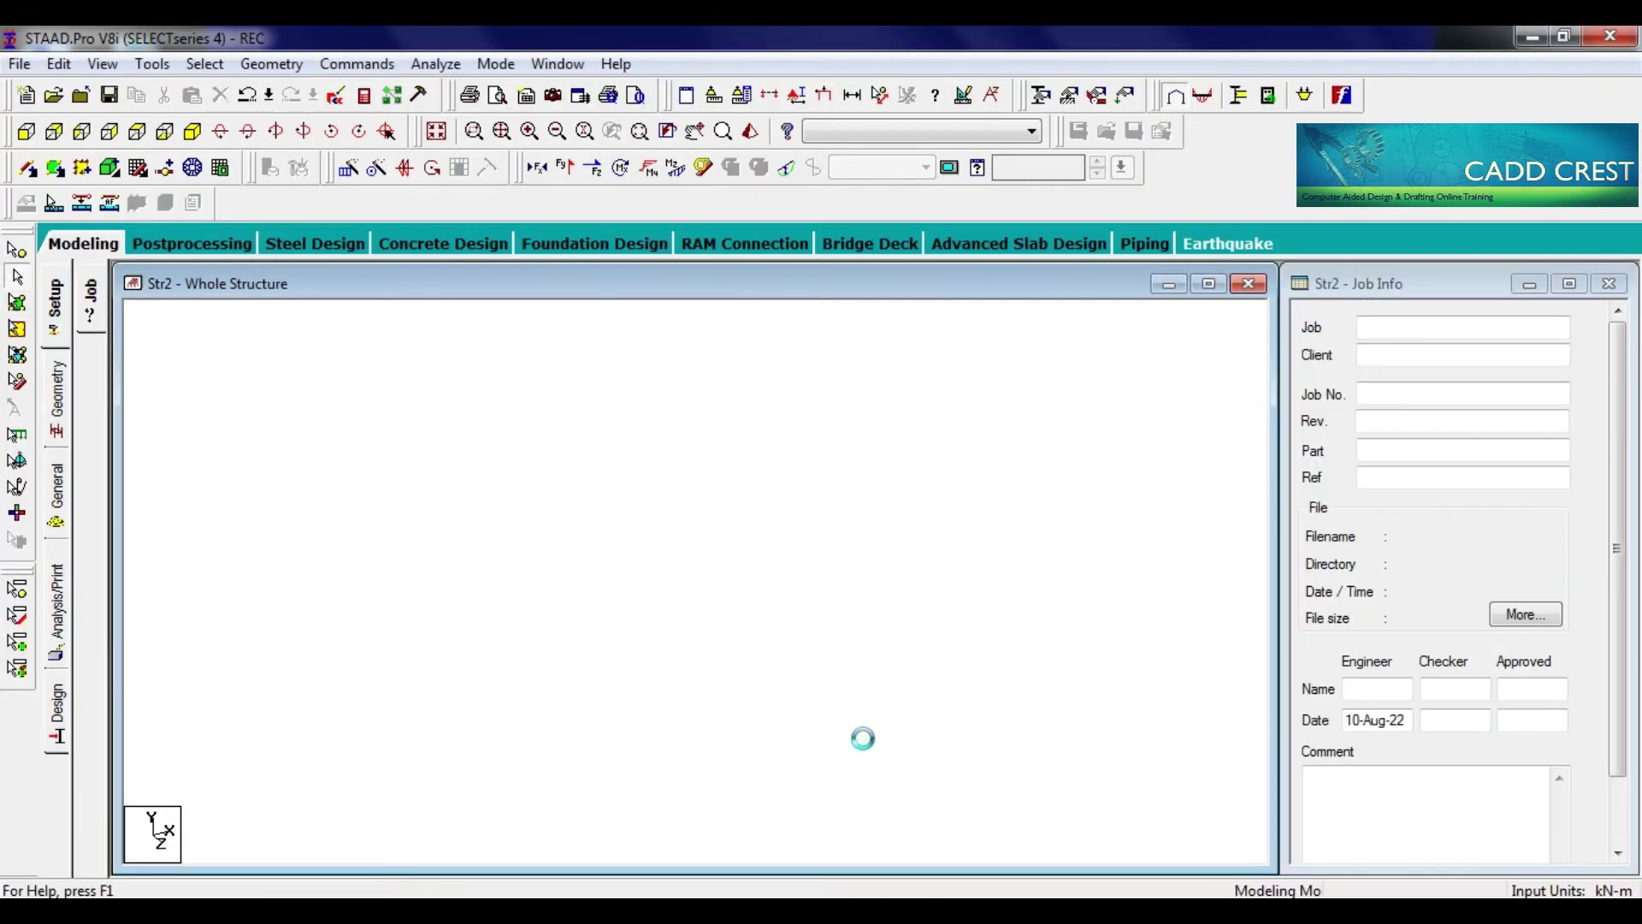
pyautogui.click(60, 495)
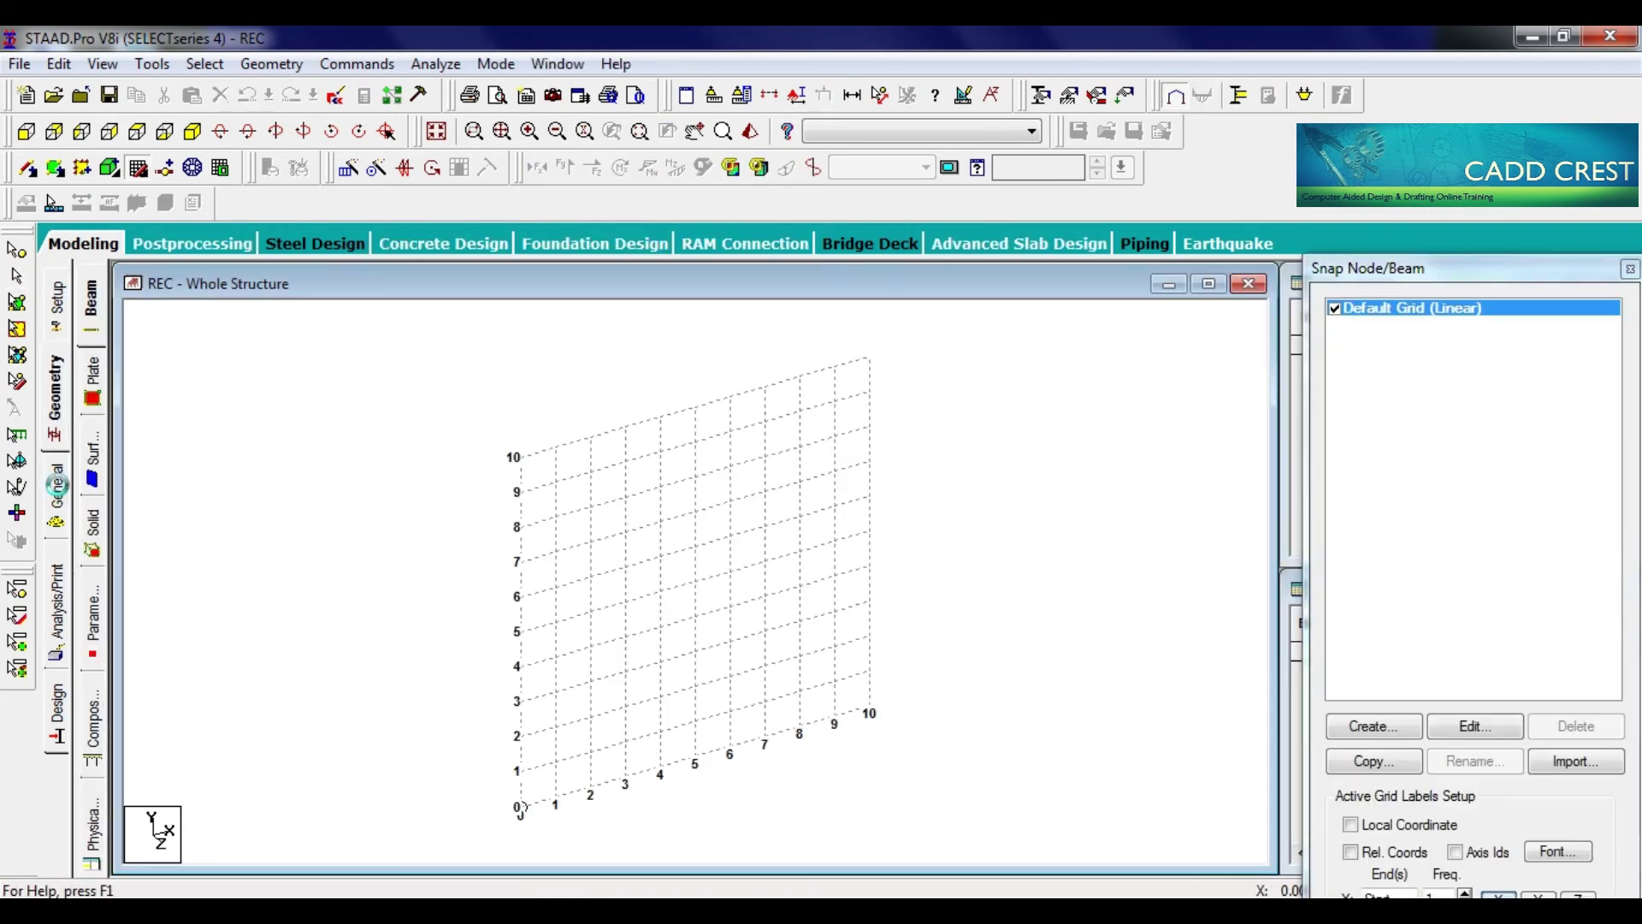
pyautogui.click(54, 395)
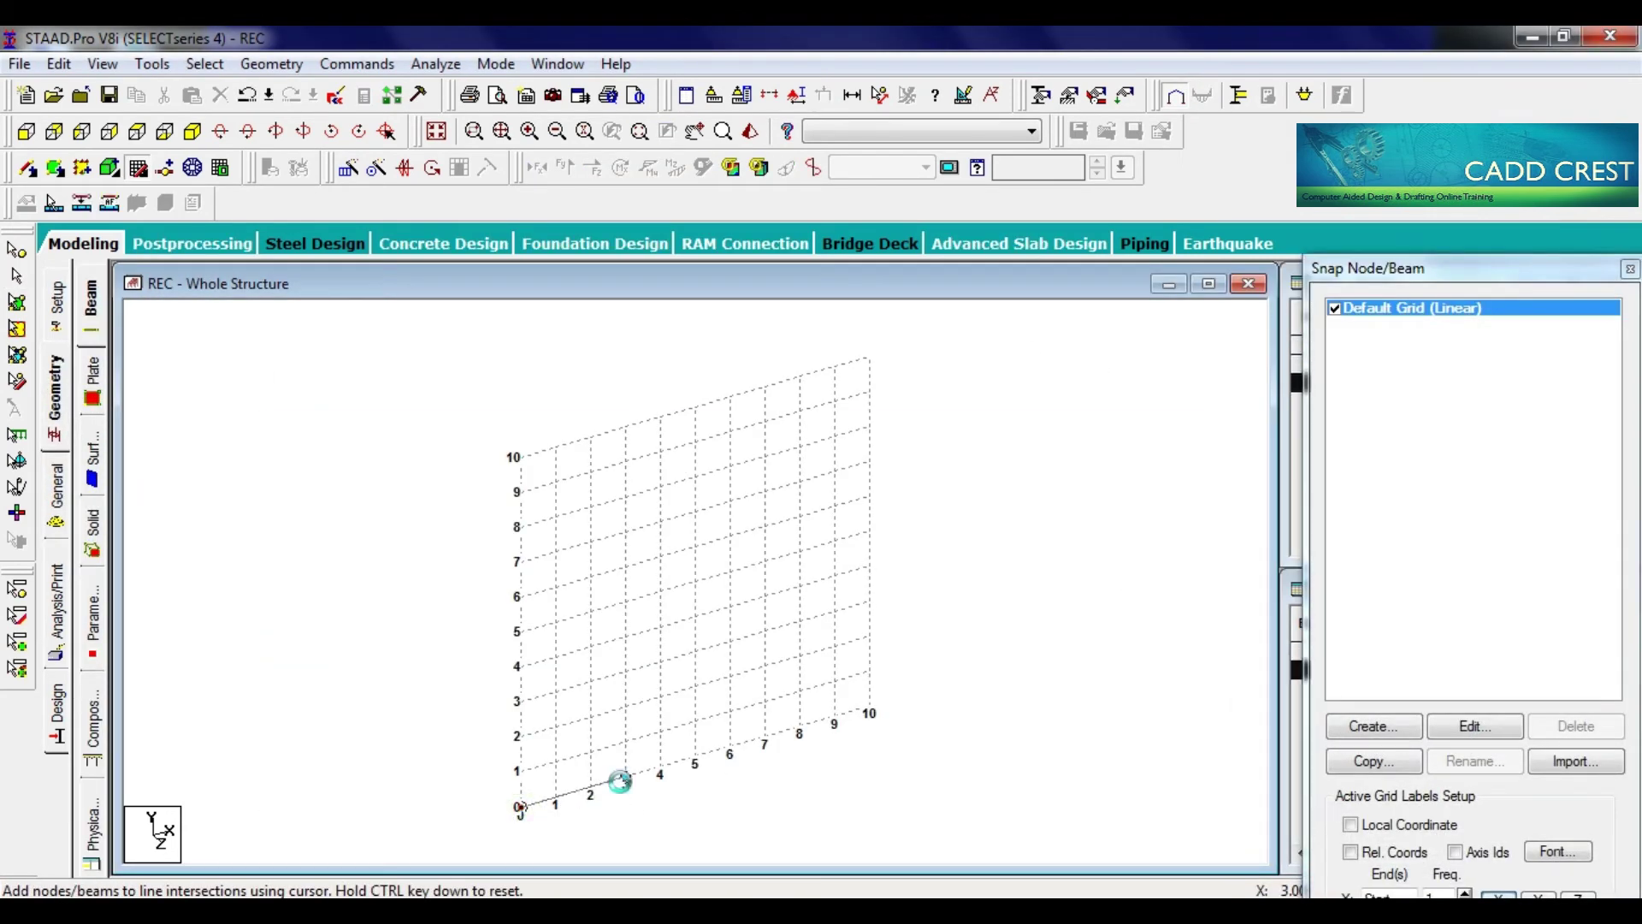
pyautogui.click(620, 781)
pyautogui.click(1630, 268)
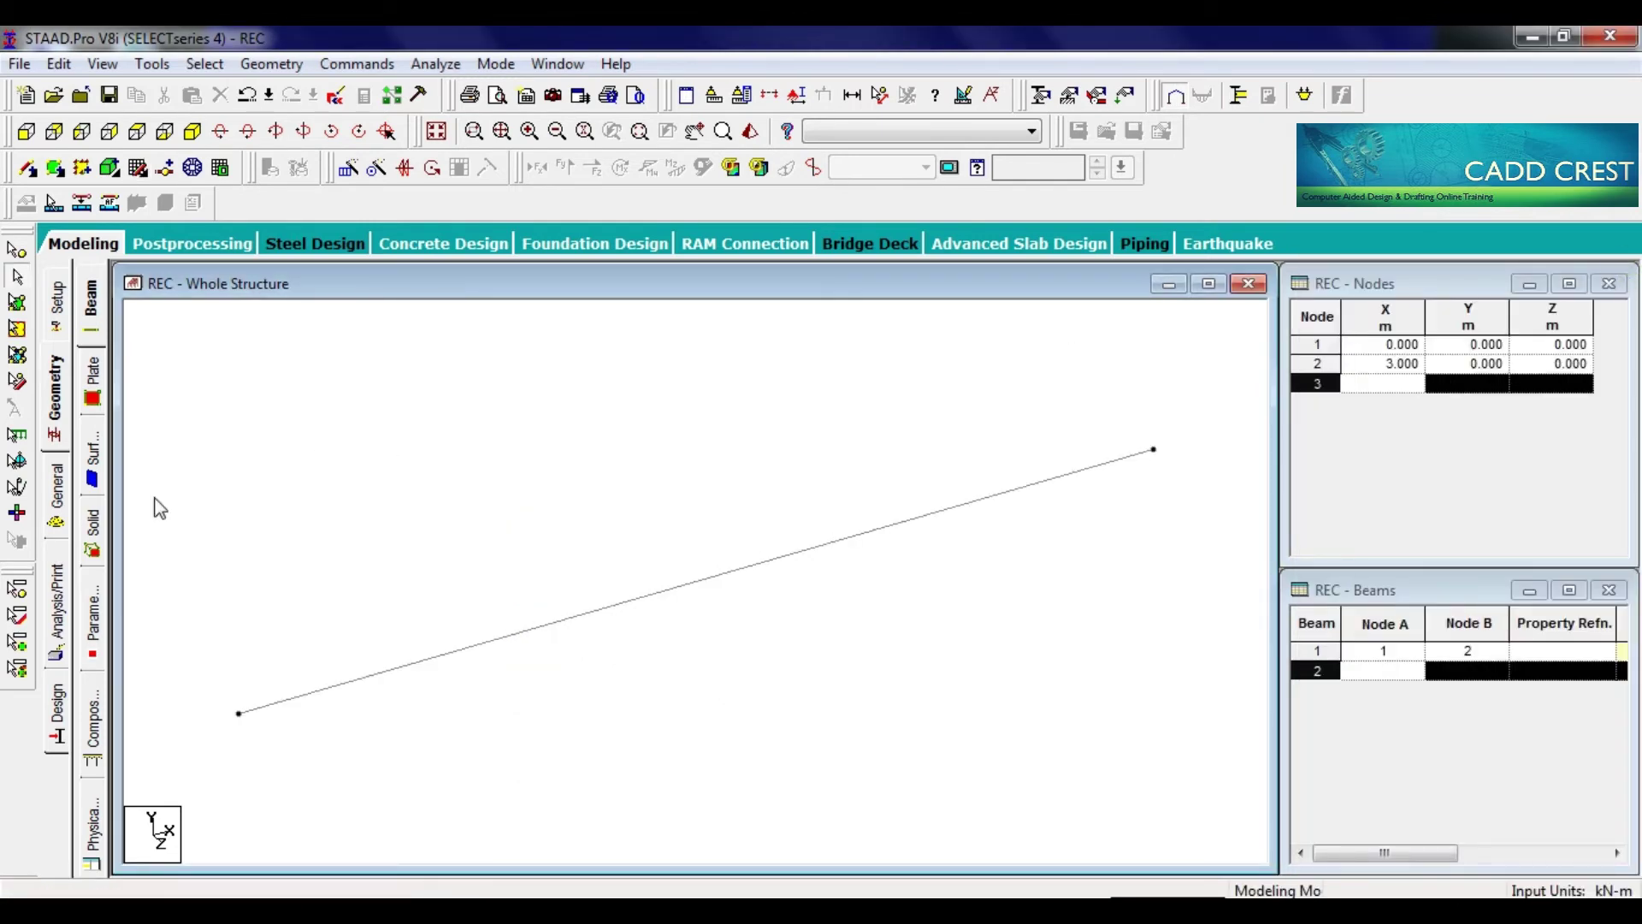
# Define a 0.6 × 0.6 m concrete rectangular section (YD .6, ZD .6) and assign it to the beam
pyautogui.click(60, 475)
pyautogui.click(613, 421)
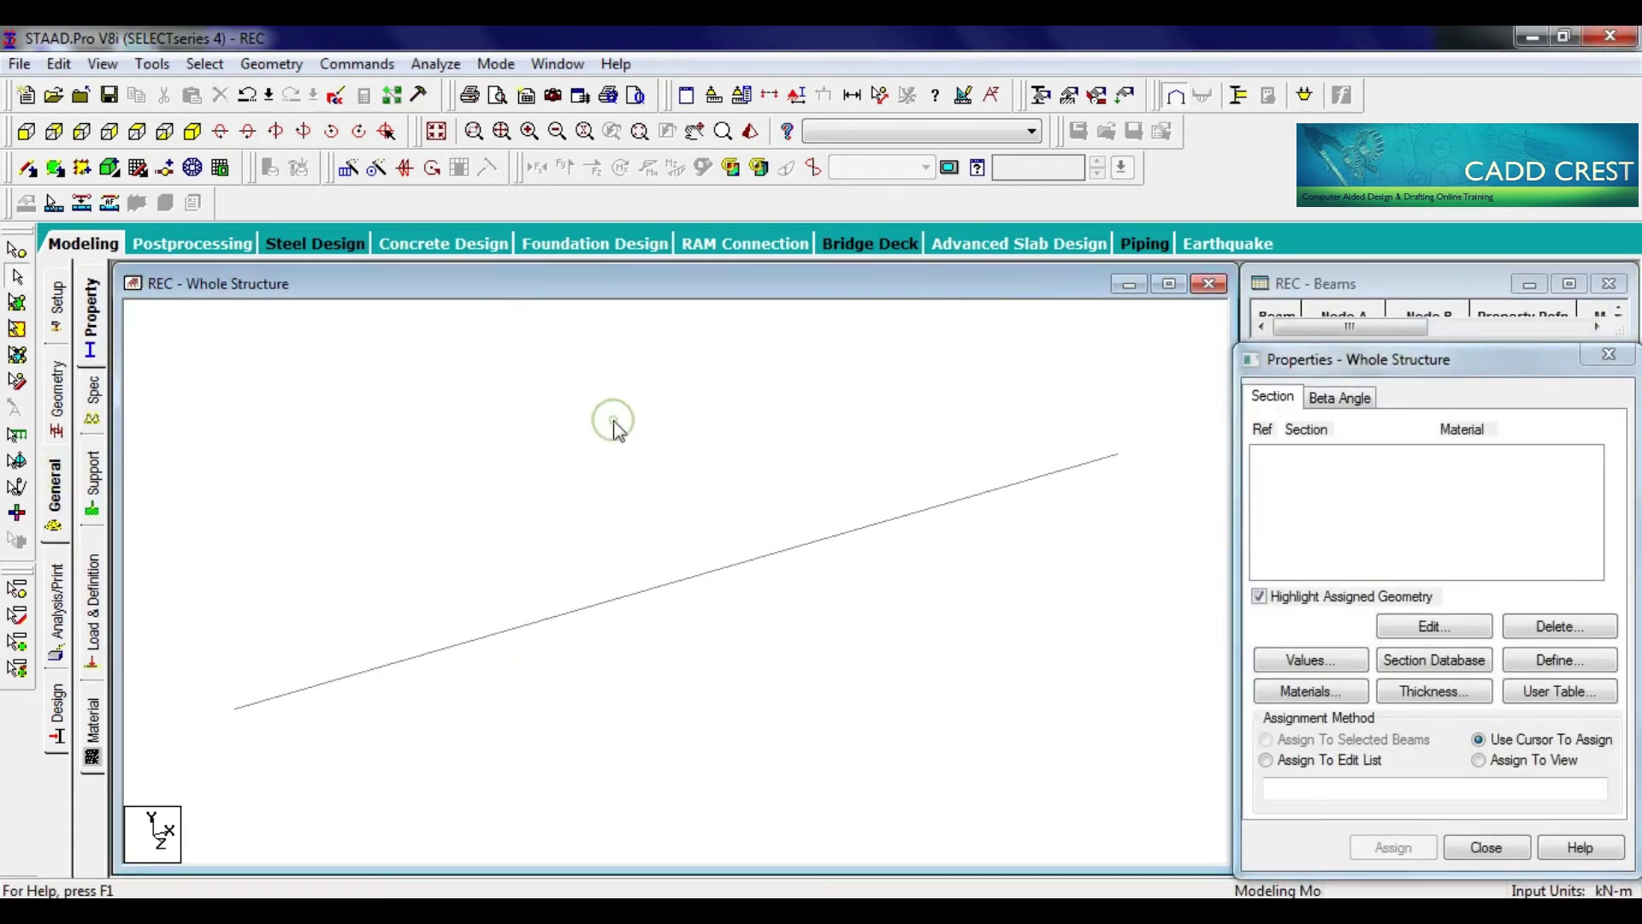
pyautogui.click(1570, 664)
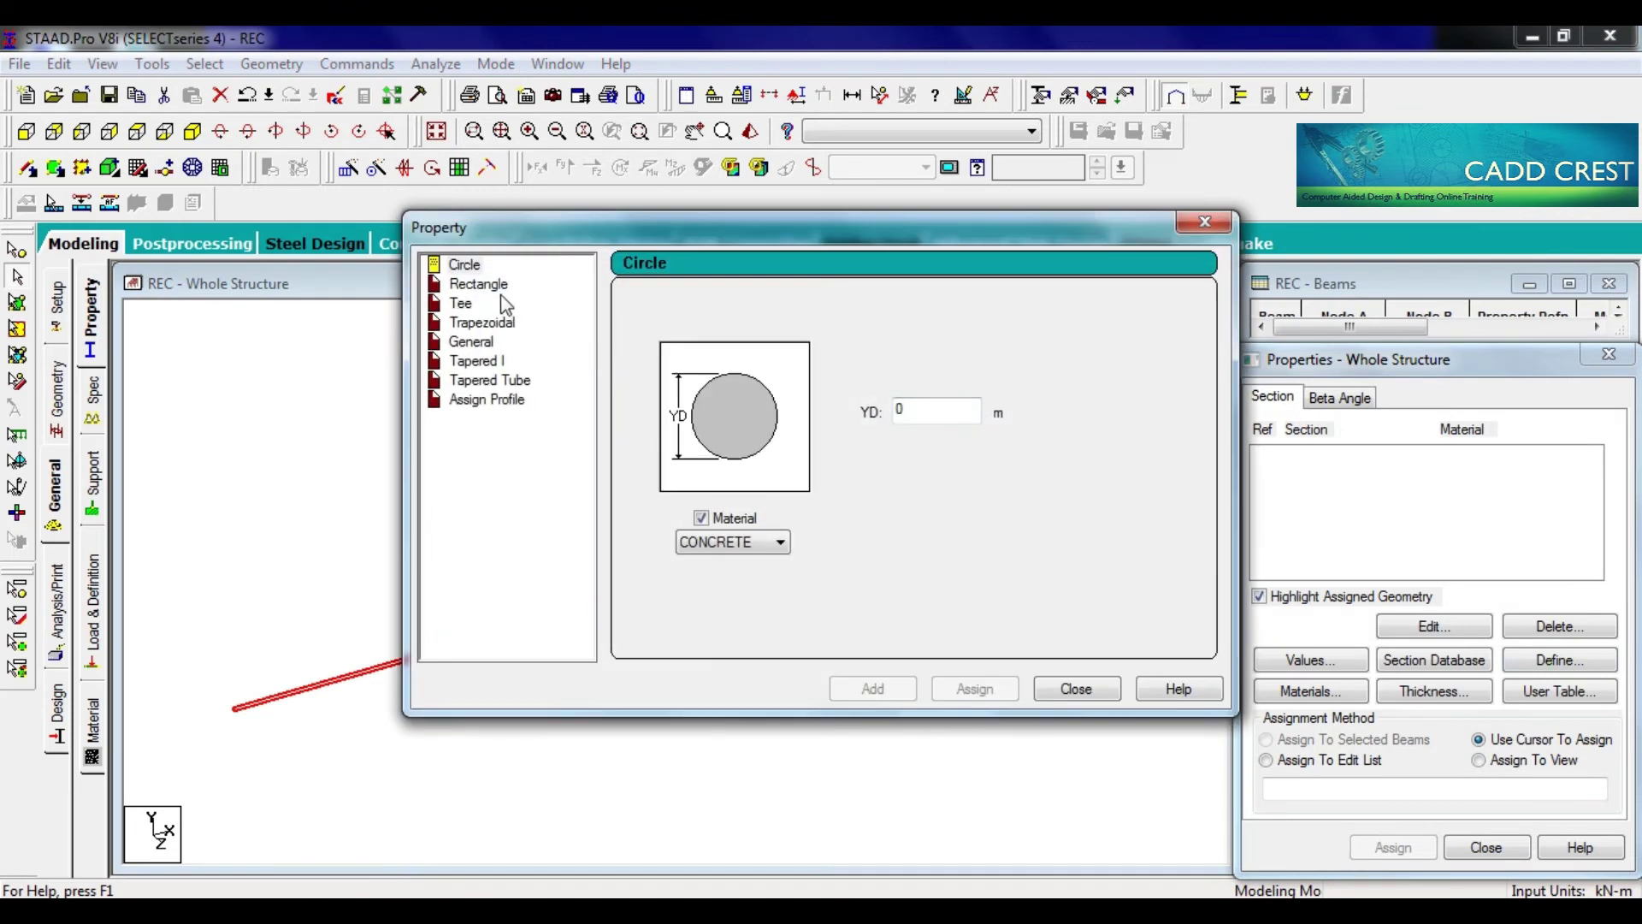
pyautogui.click(479, 283)
pyautogui.click(941, 393)
pyautogui.write('.6')
pyautogui.press('Tab')
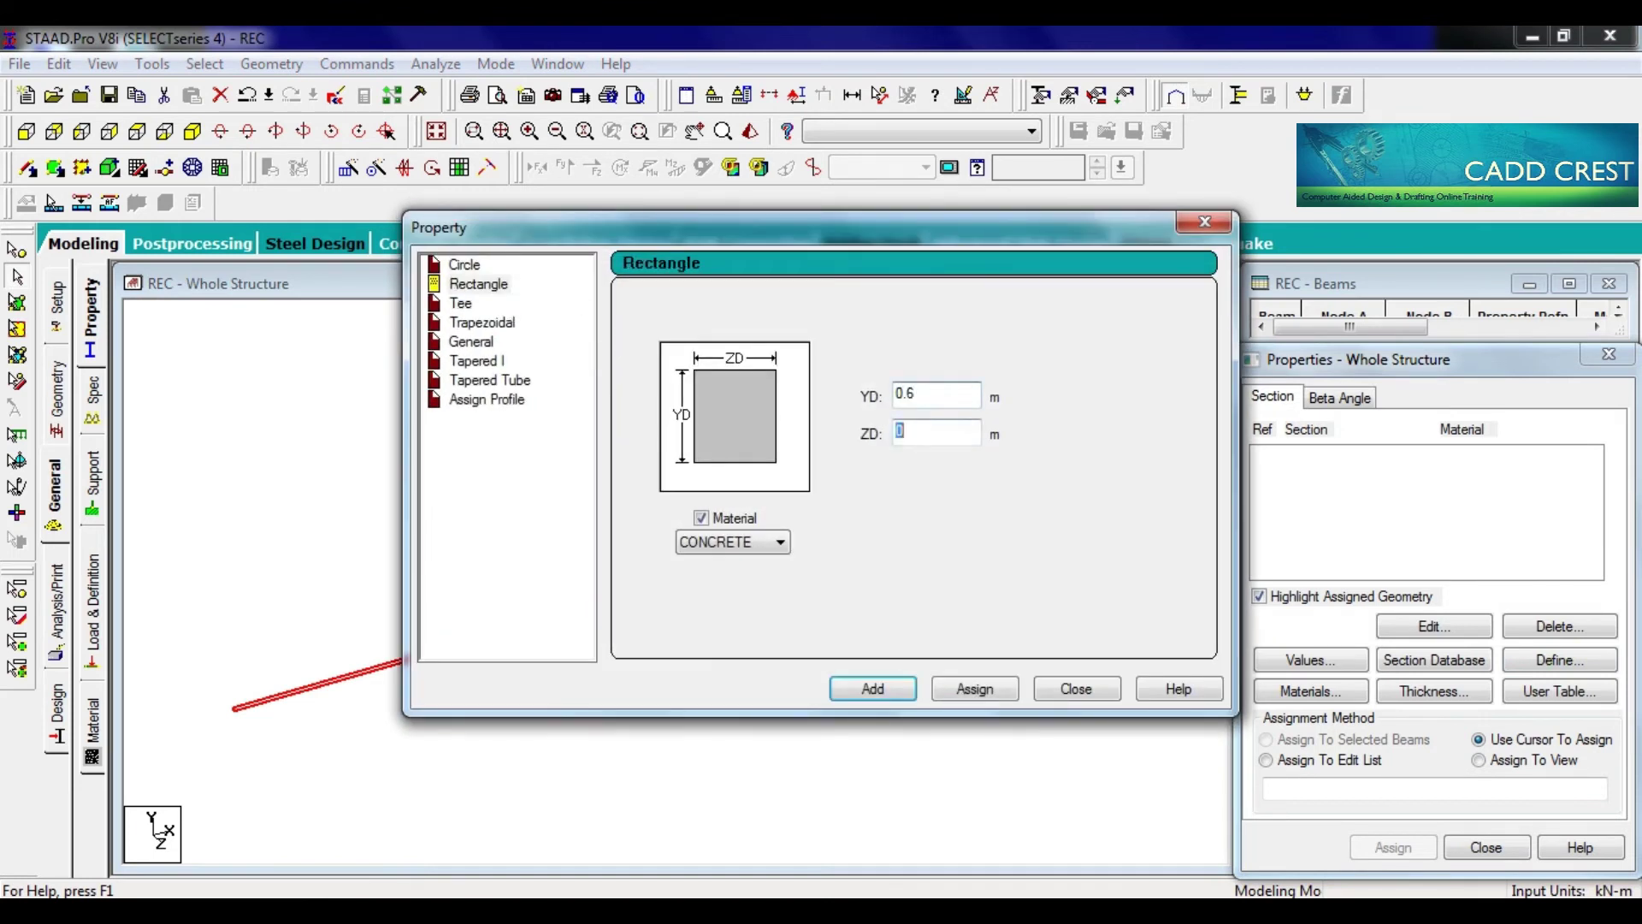
pyautogui.write('.6')
pyautogui.click(962, 395)
pyautogui.click(900, 688)
pyautogui.click(975, 688)
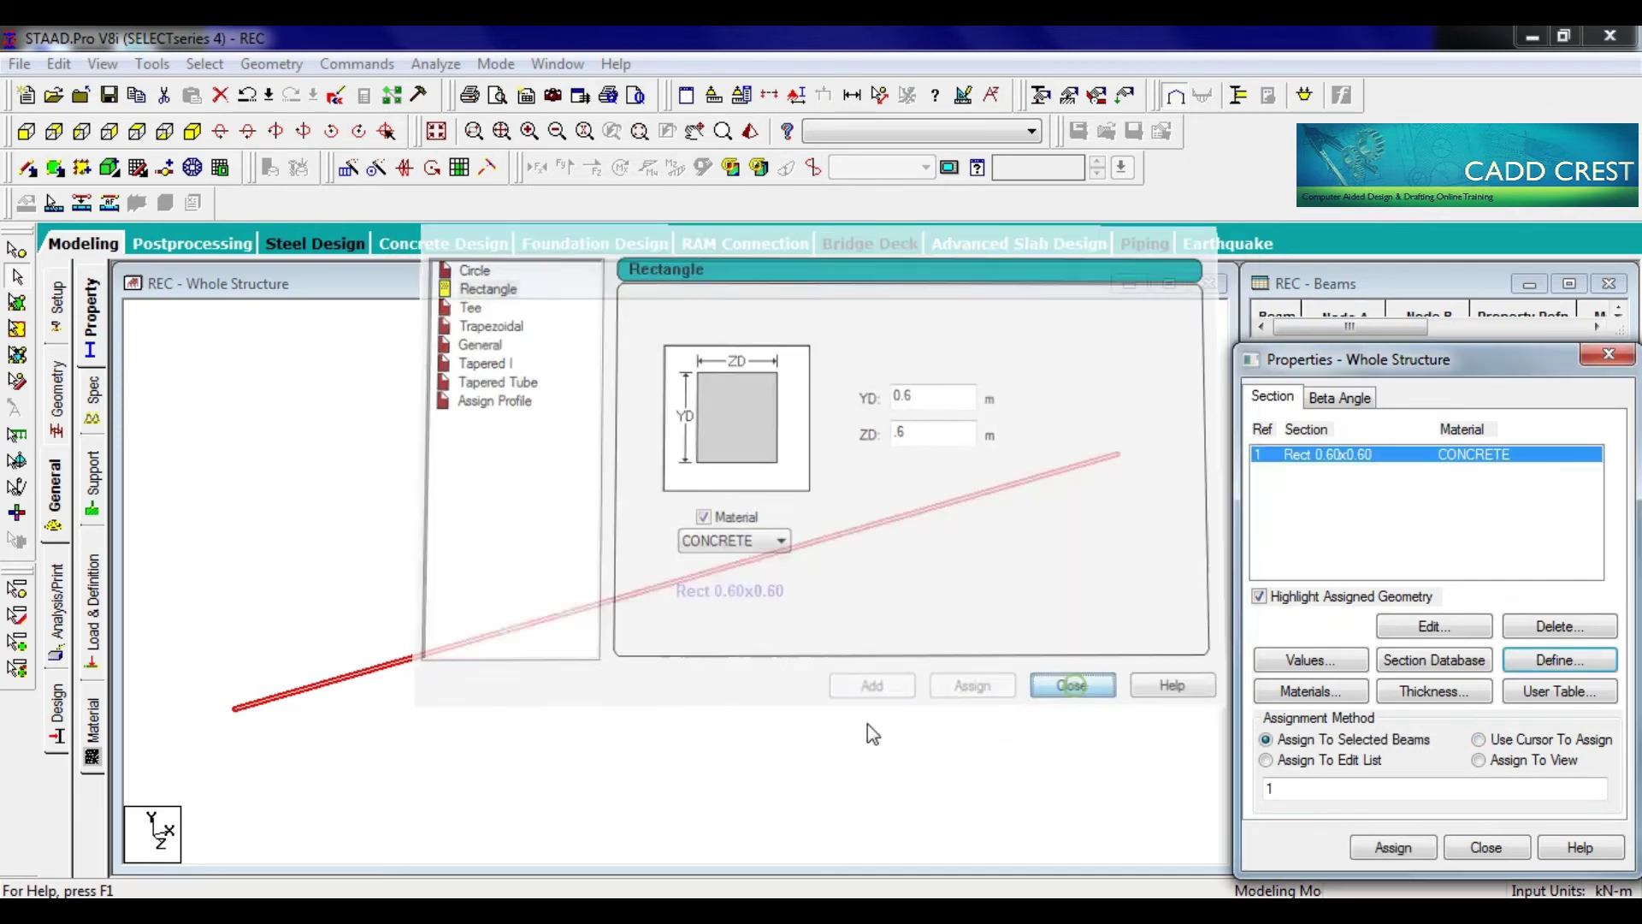
# Create fixed supports and assign them to both beam ends
pyautogui.press('Return')
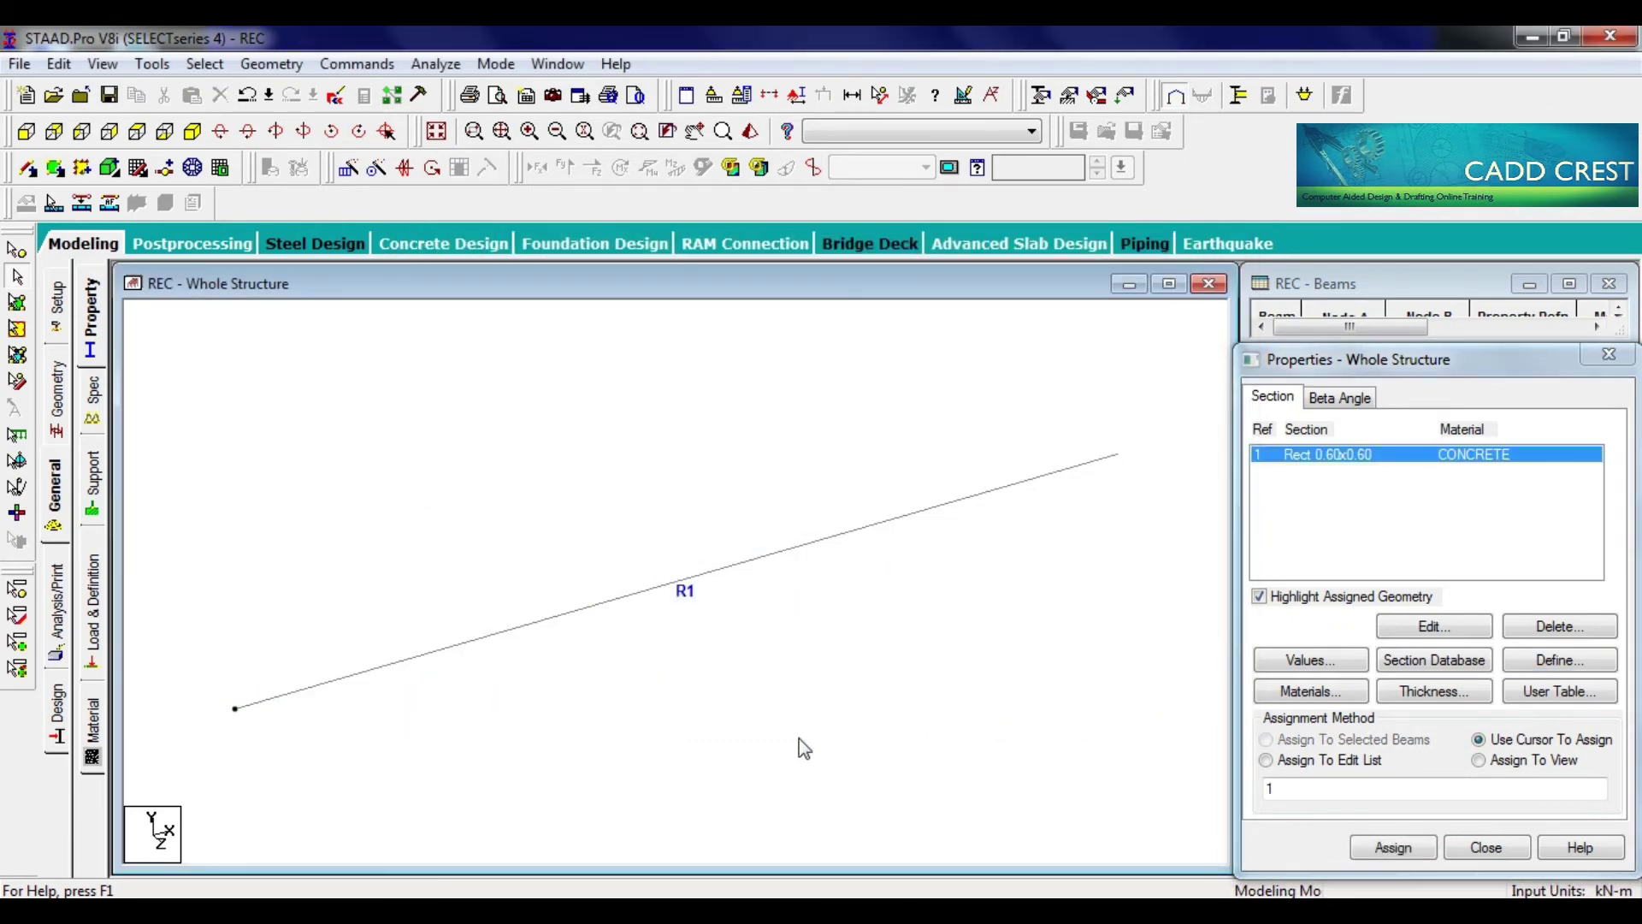
pyautogui.click(94, 488)
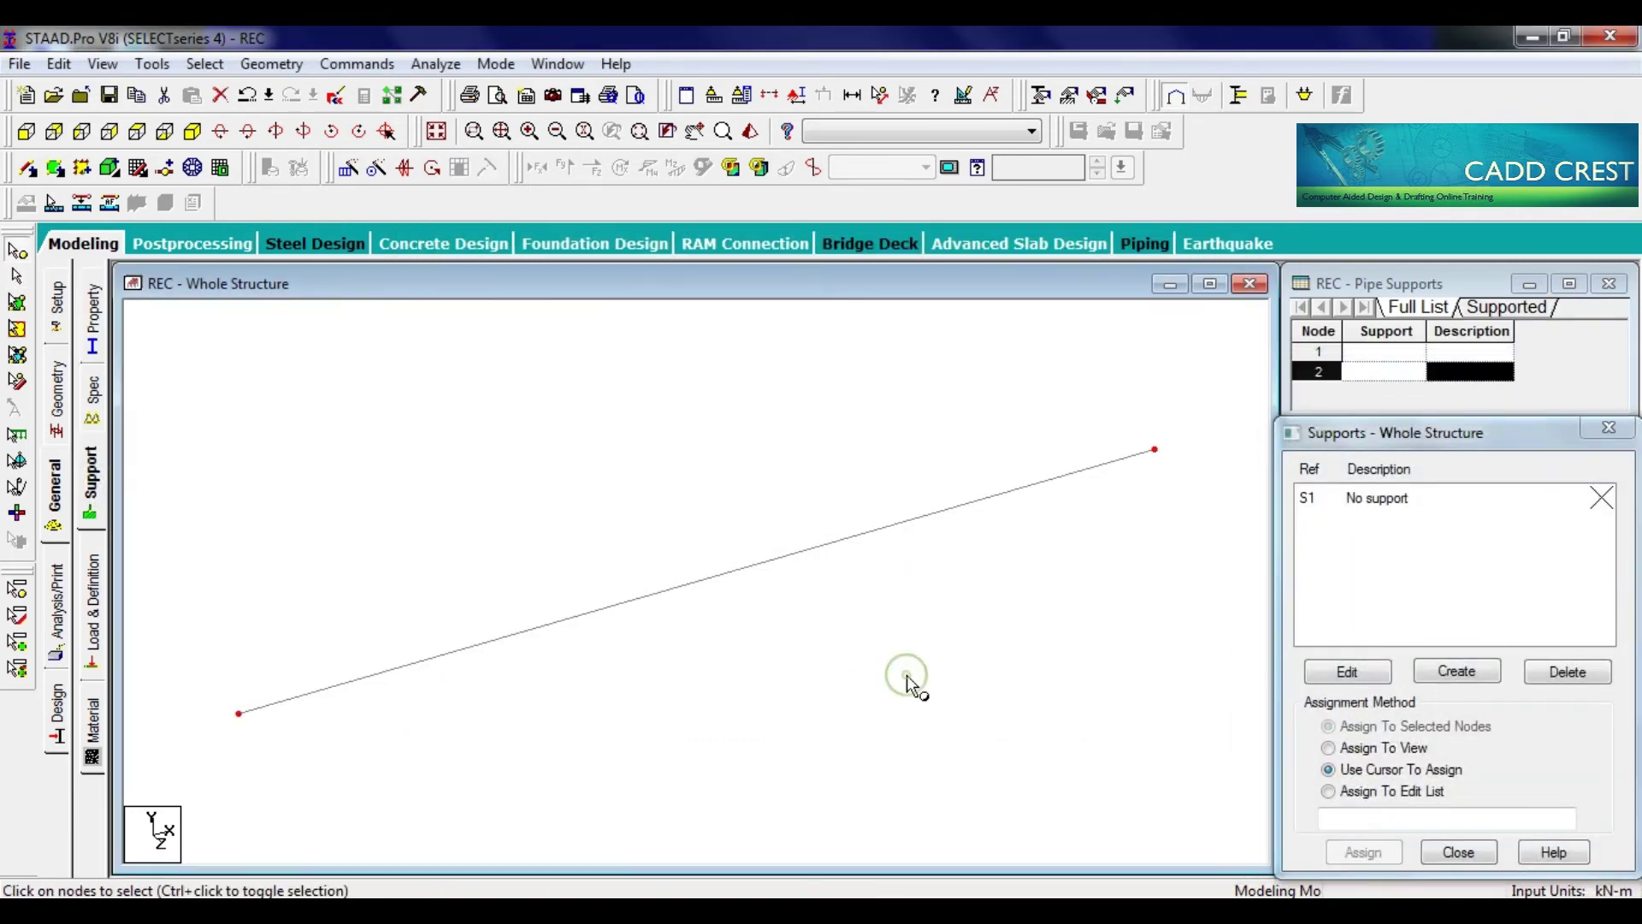
pyautogui.click(1455, 670)
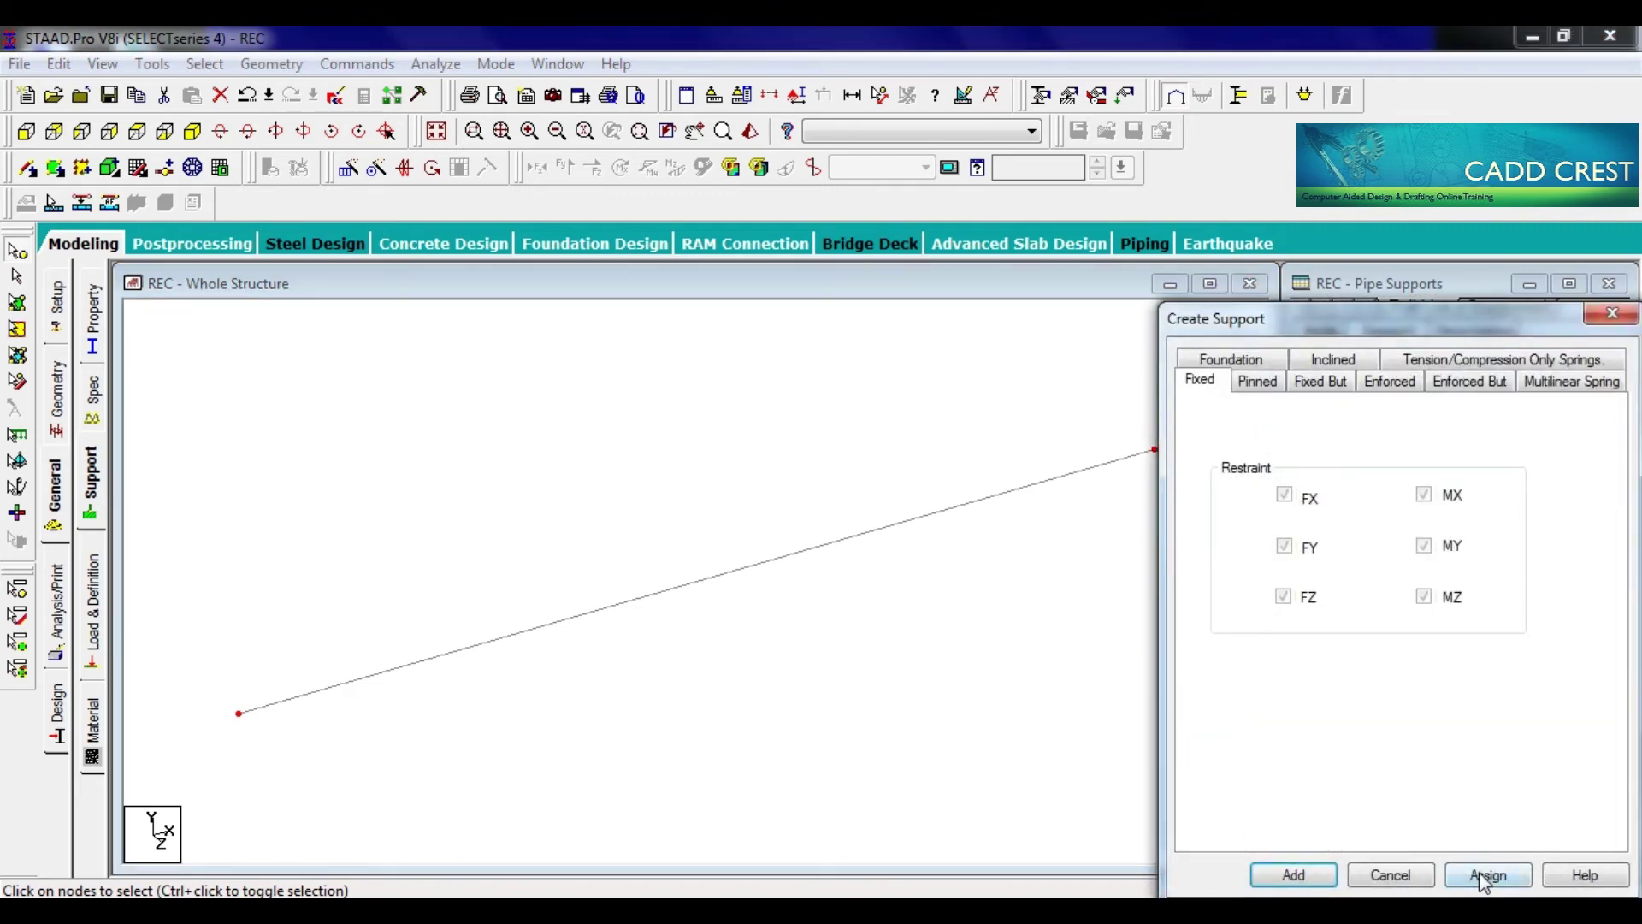
pyautogui.click(1486, 877)
pyautogui.click(91, 609)
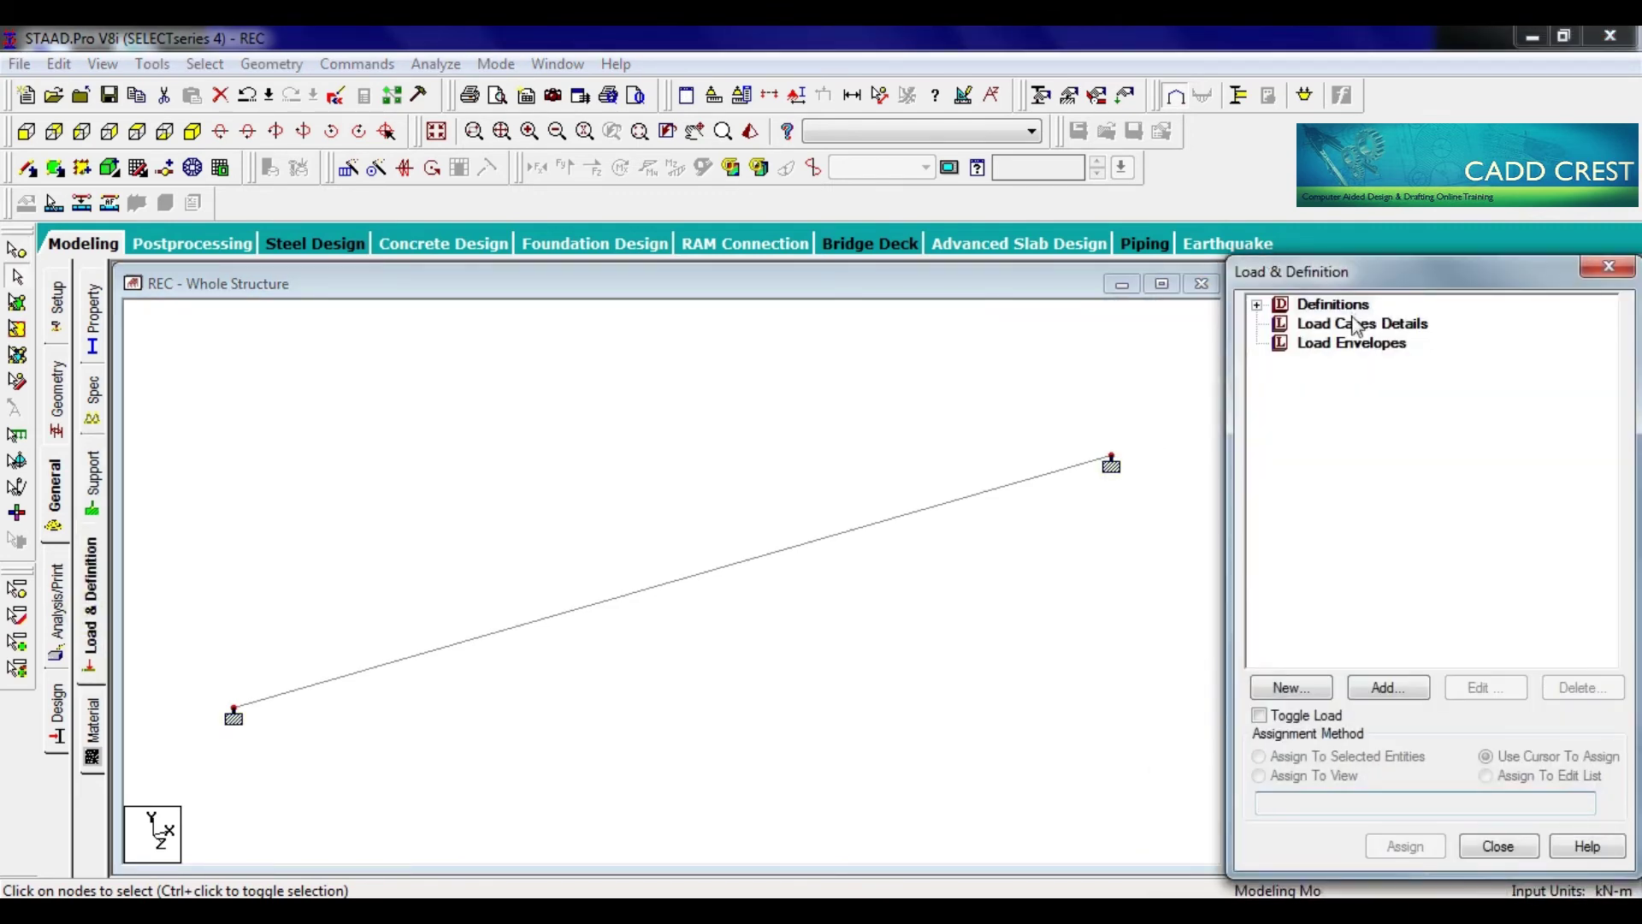
# Create primary LOAD CASE 1
pyautogui.click(1355, 325)
pyautogui.click(1388, 687)
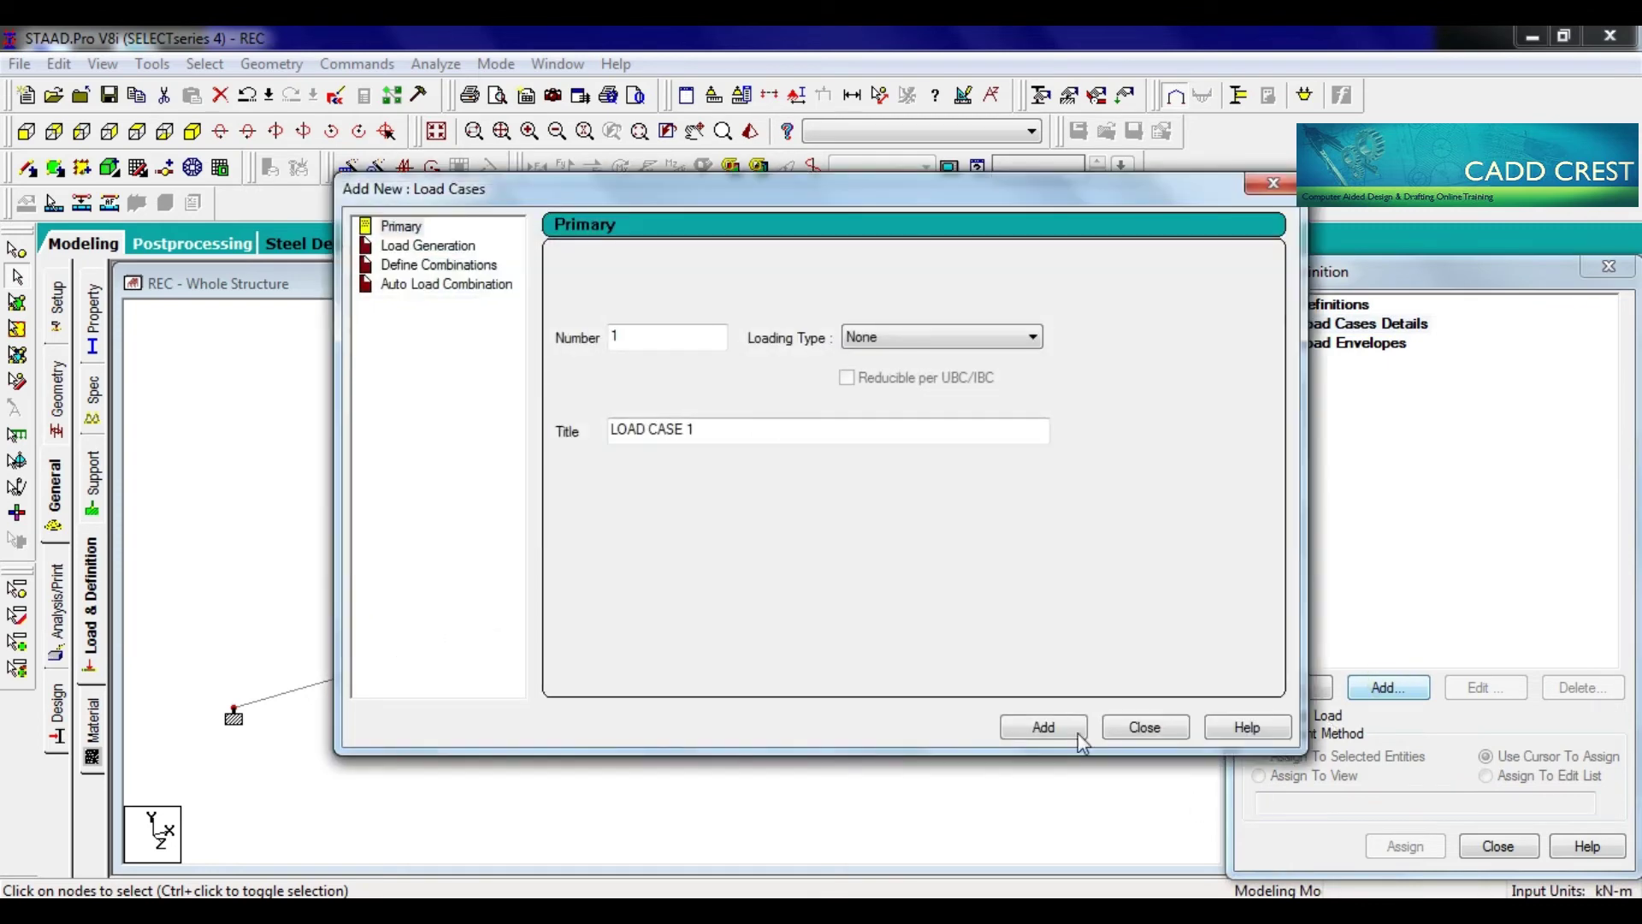
pyautogui.click(1076, 733)
pyautogui.click(1143, 726)
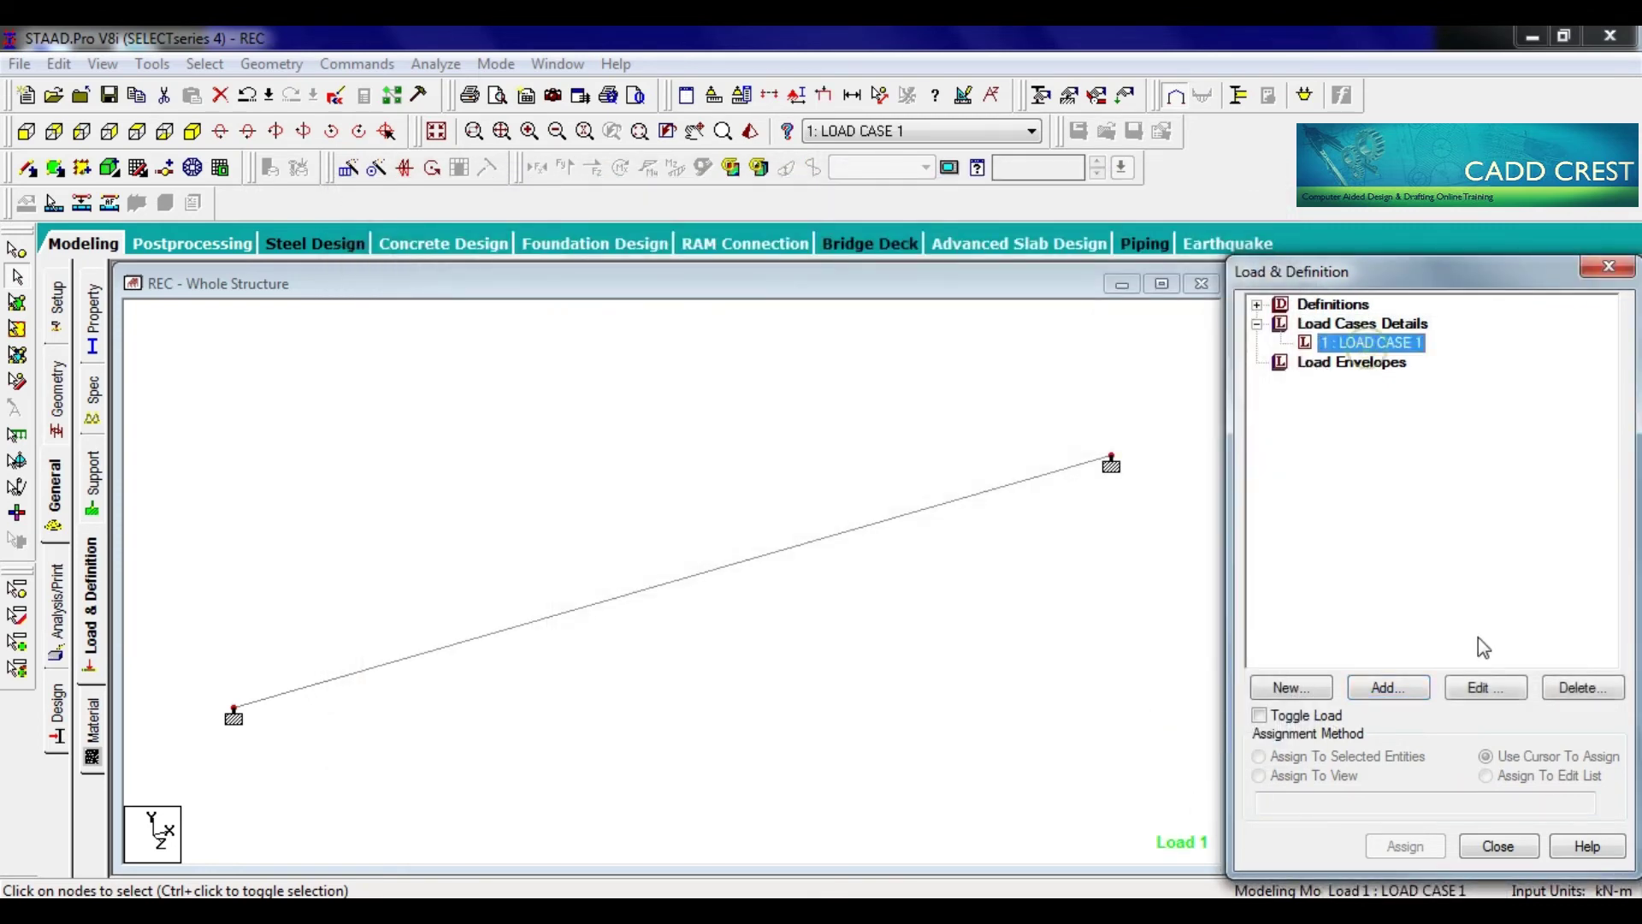
# Add a uniform -100 kN/m GY member load and assign it to the beam
pyautogui.click(1388, 687)
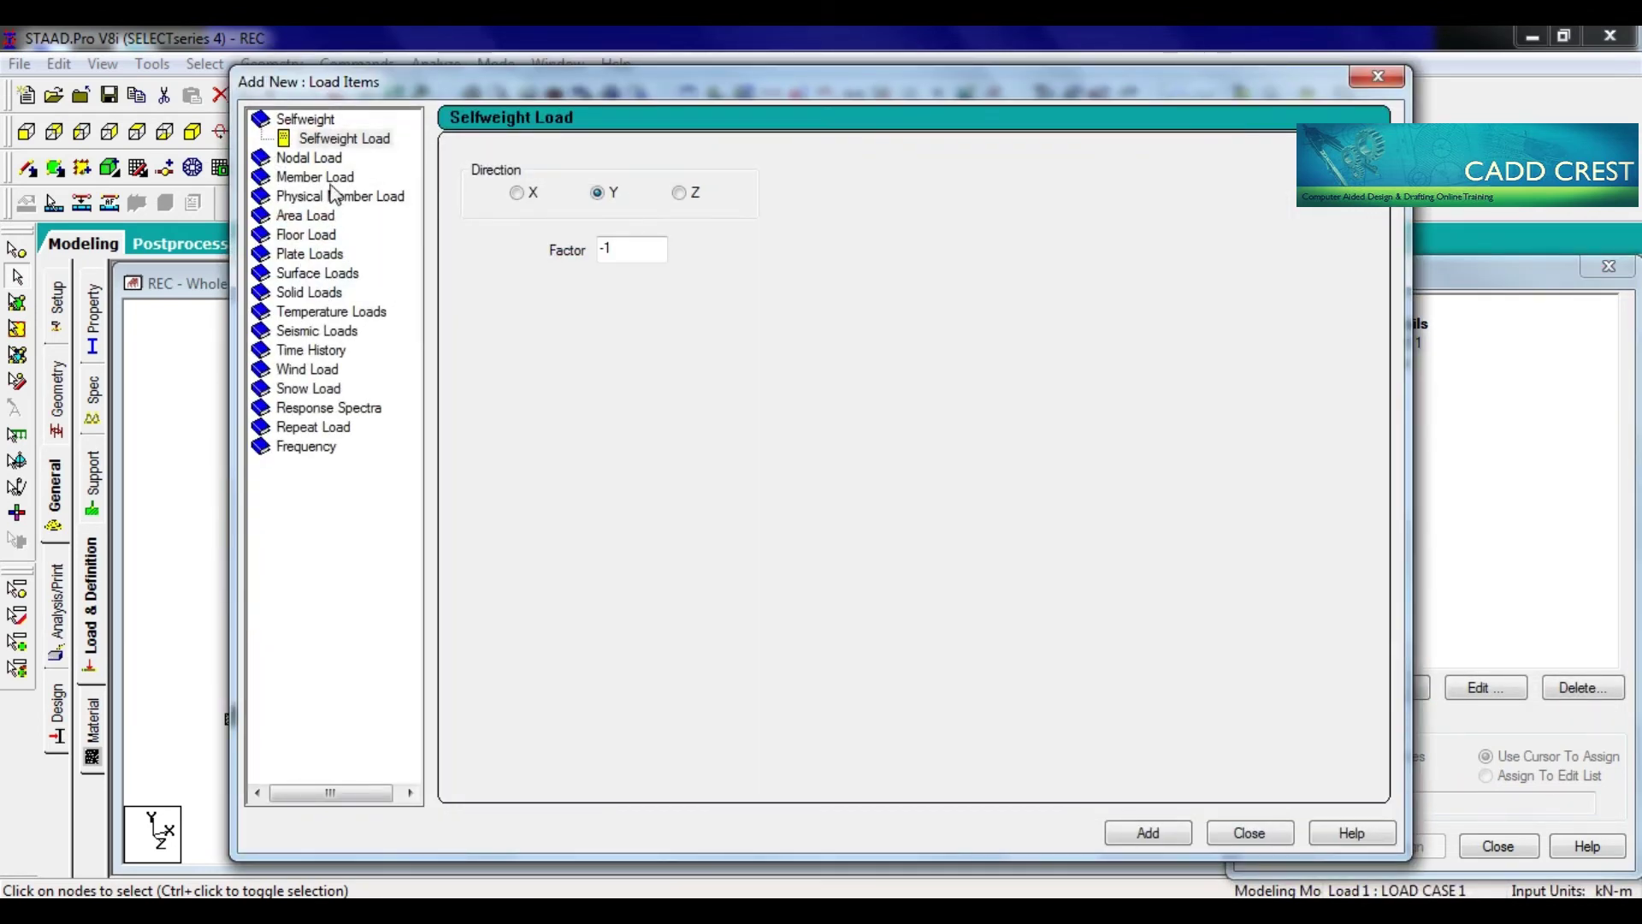
pyautogui.click(317, 177)
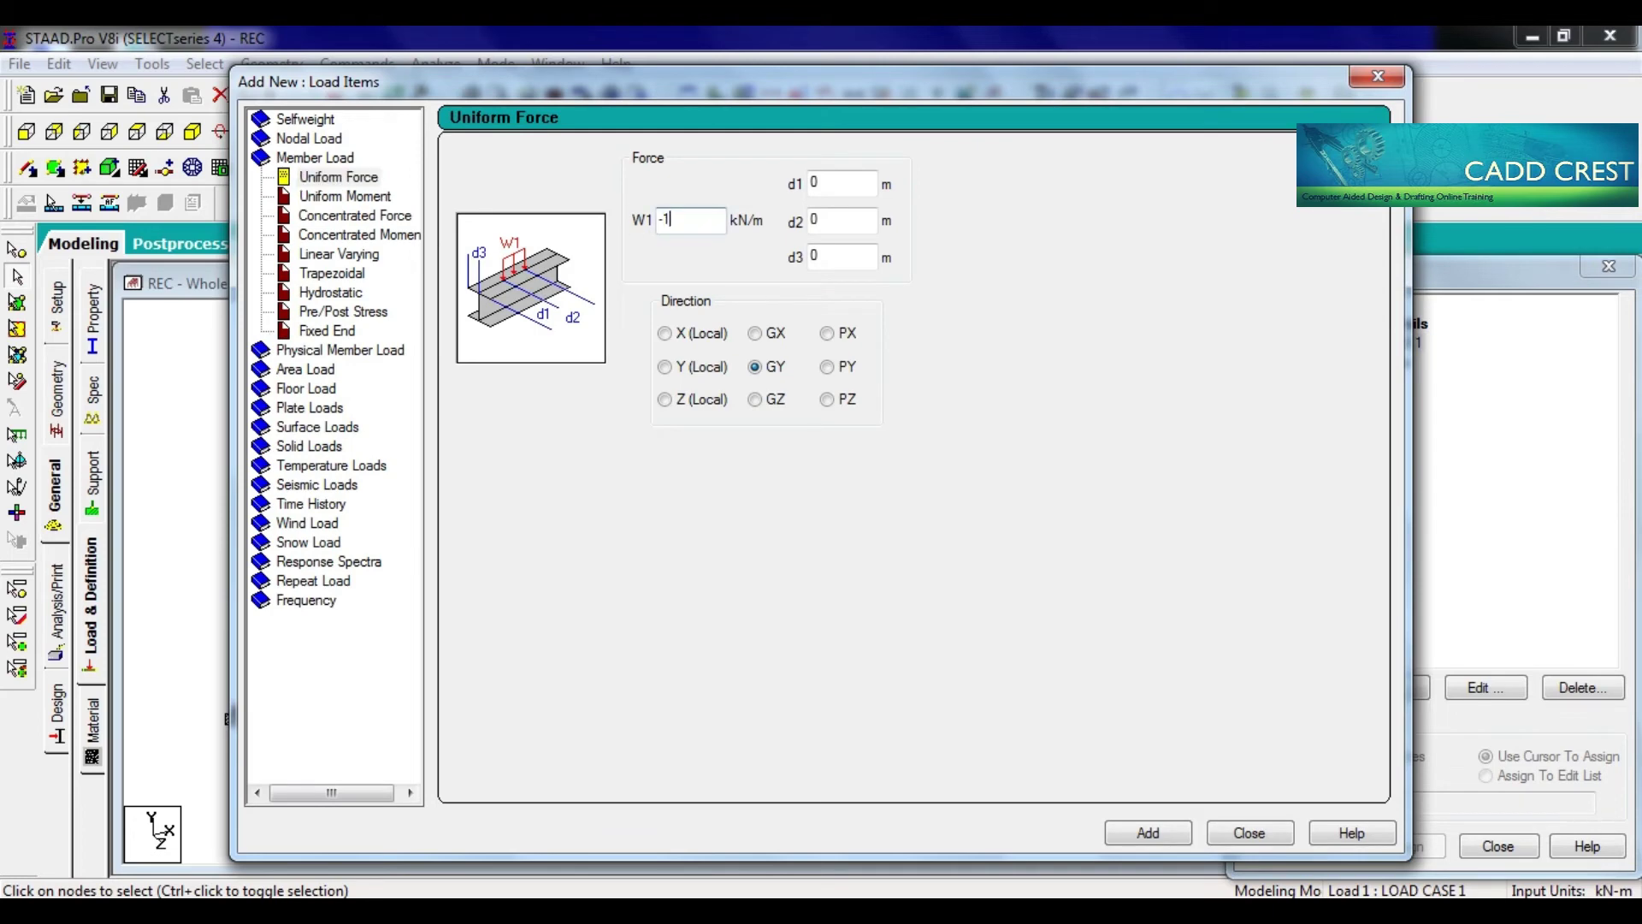
pyautogui.click(1148, 832)
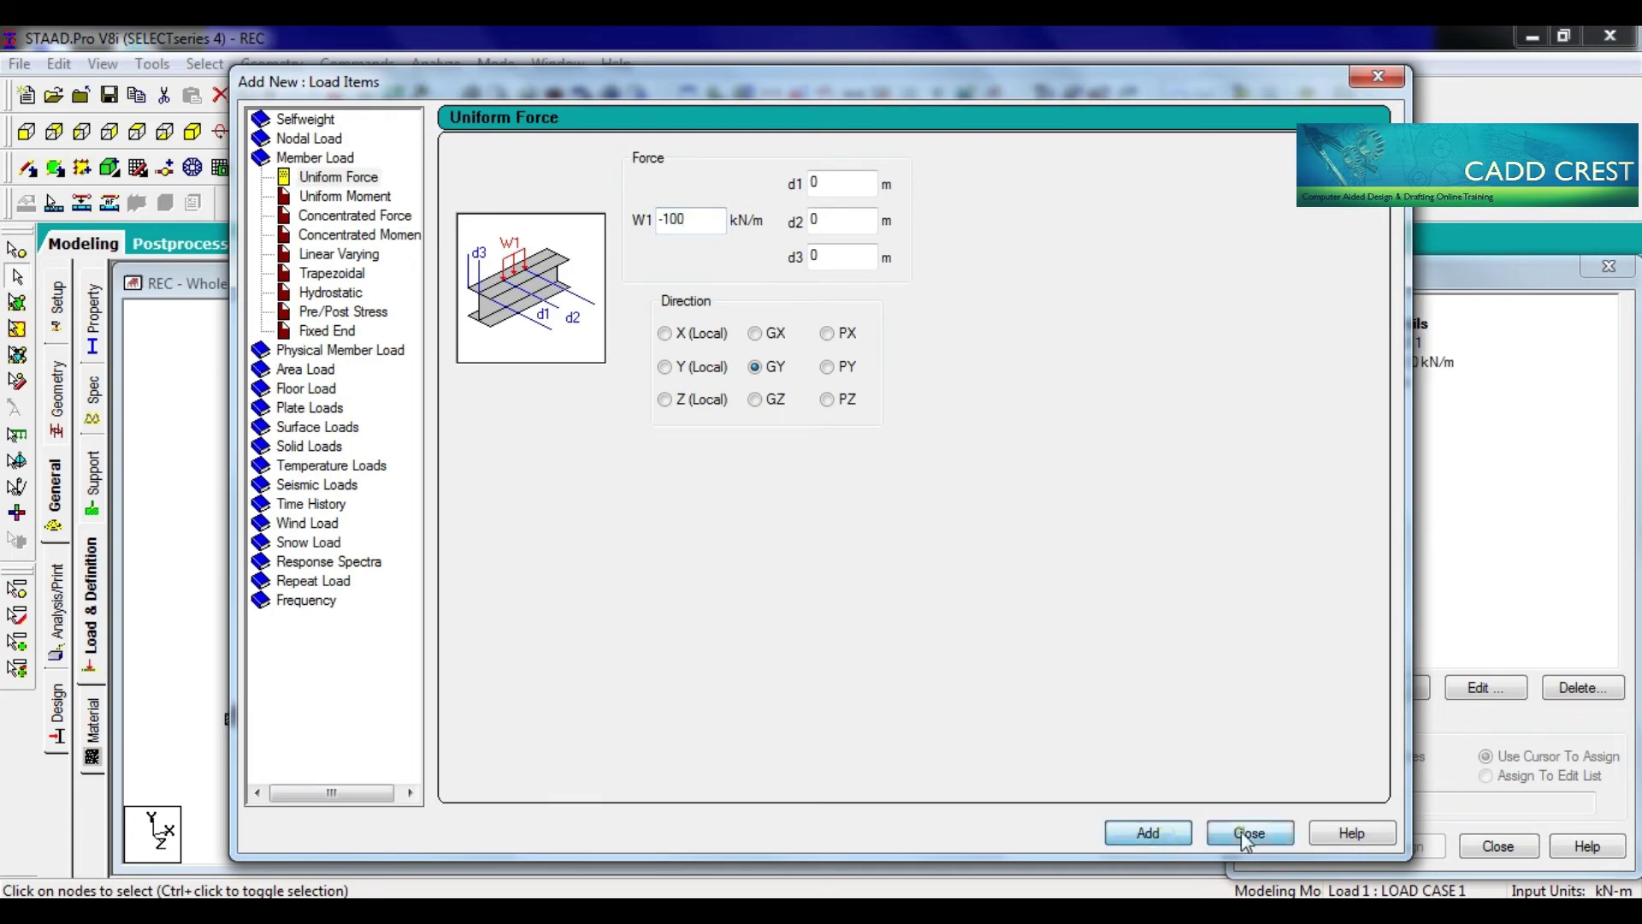
pyautogui.click(1249, 832)
pyautogui.click(1399, 362)
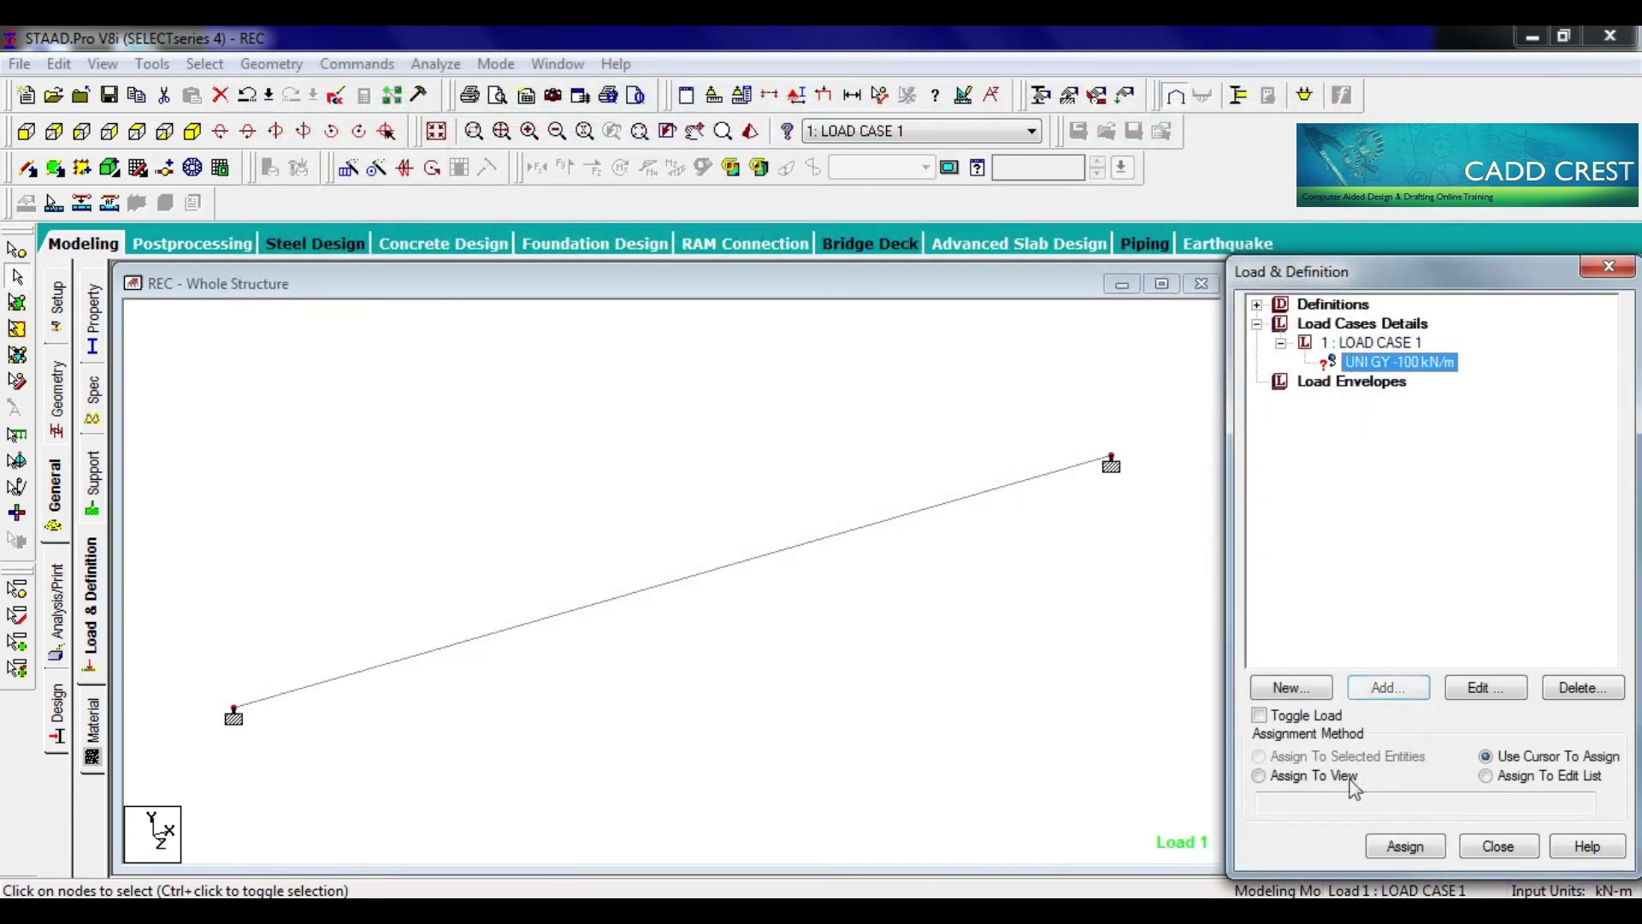
pyautogui.click(1258, 775)
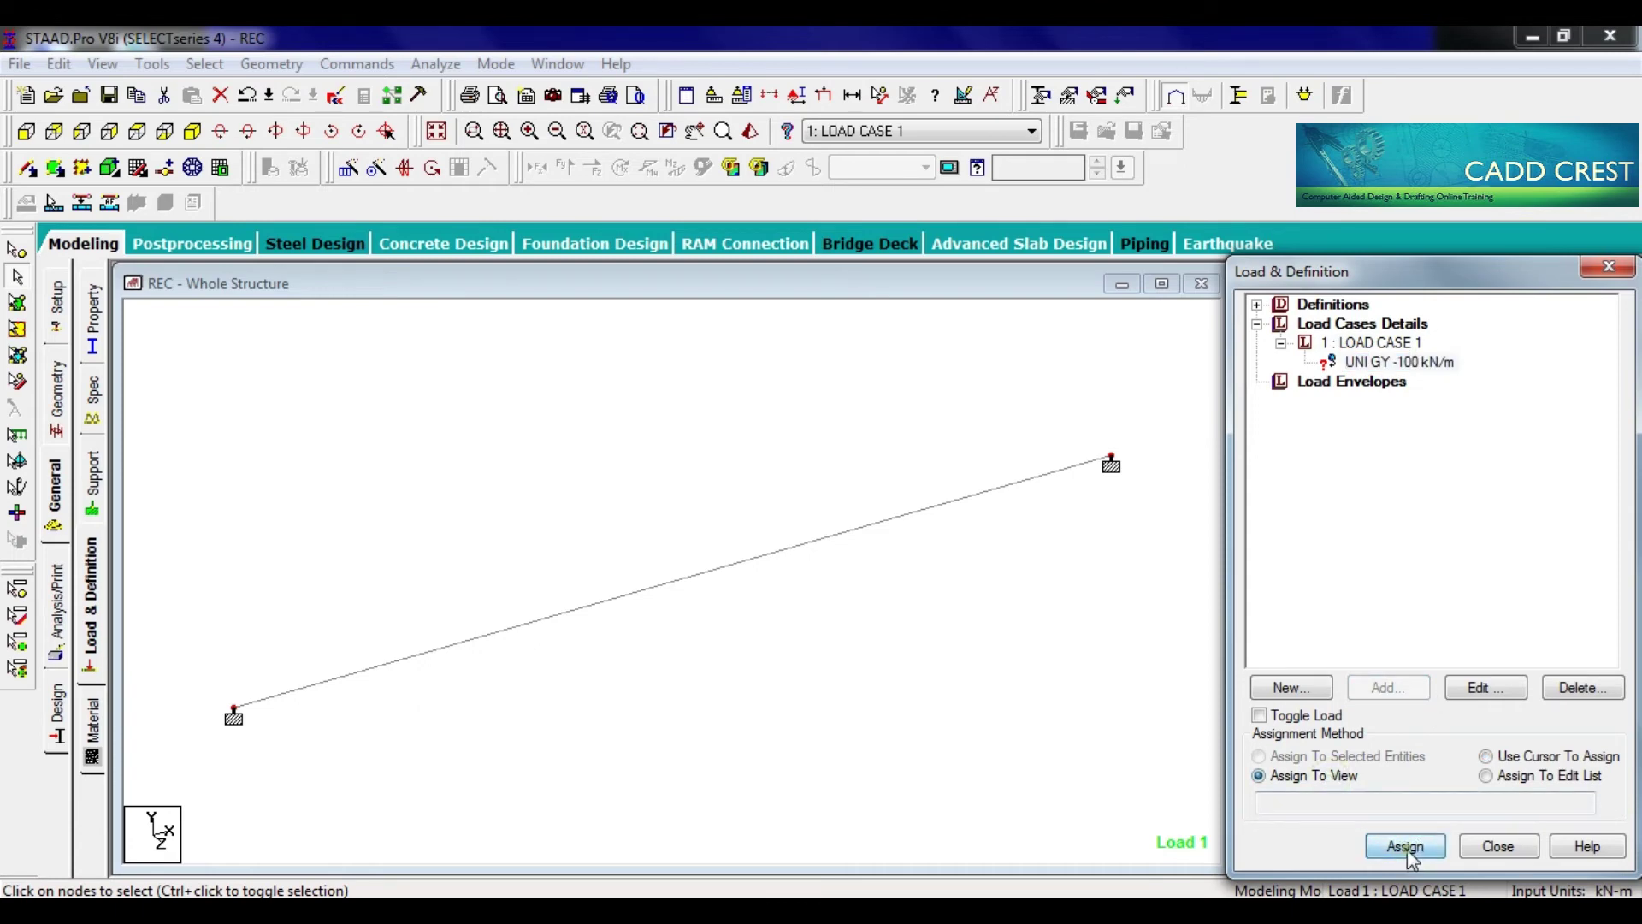
pyautogui.click(1405, 845)
pyautogui.click(1461, 631)
# Add a Perform Analysis command and run the analysis, finishing with 0 errors
pyautogui.click(58, 606)
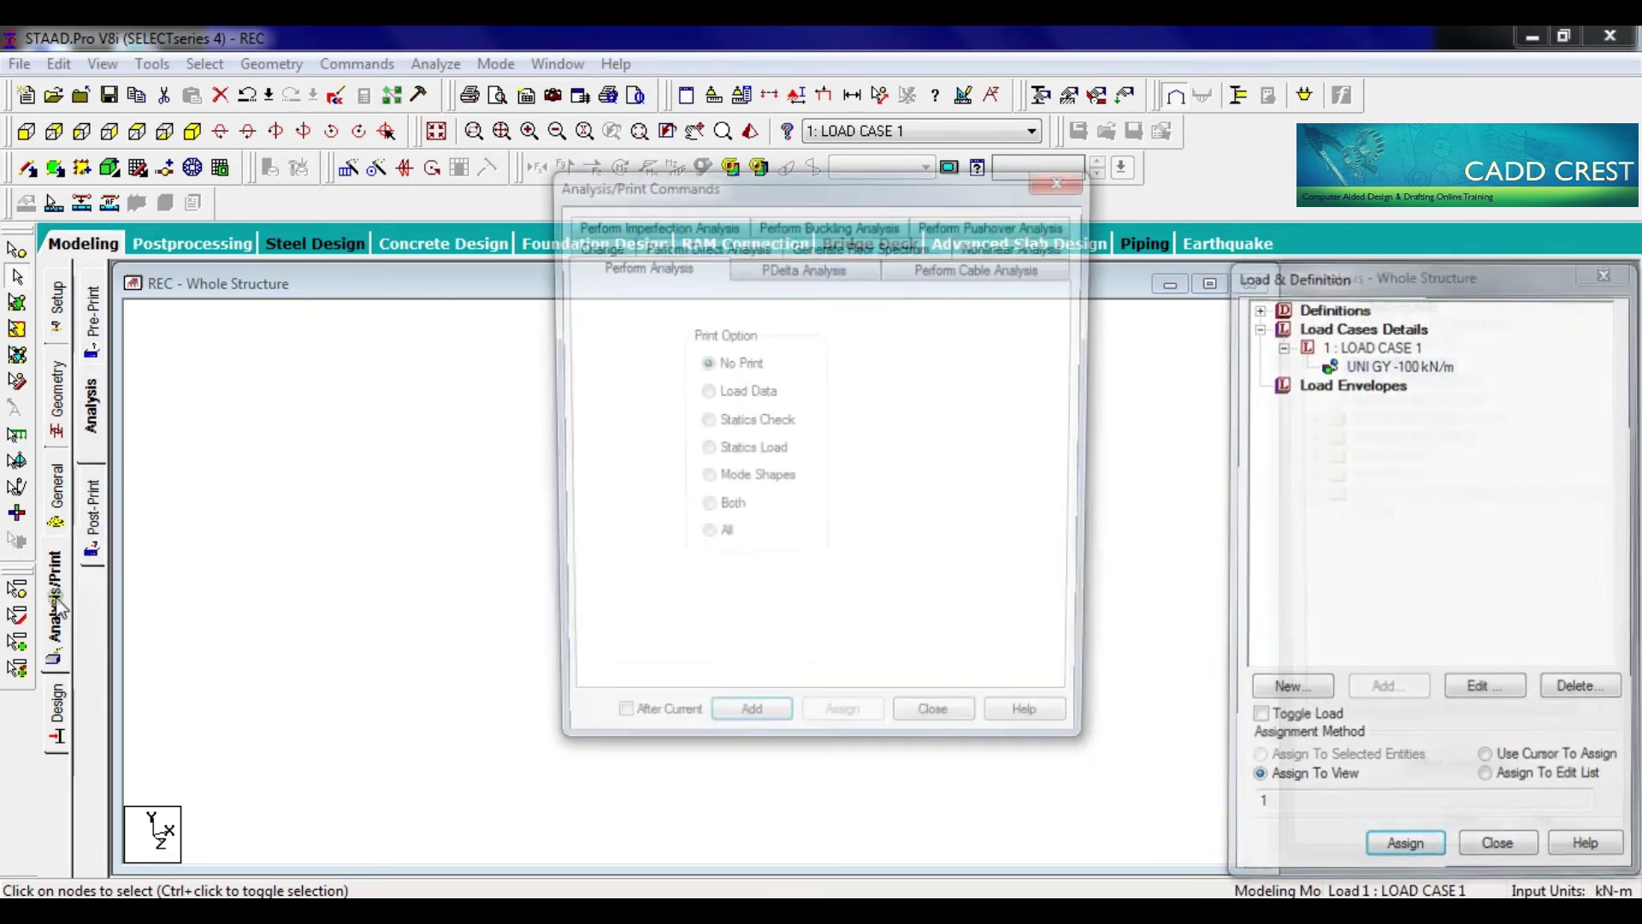
pyautogui.click(780, 731)
pyautogui.click(939, 731)
pyautogui.click(999, 737)
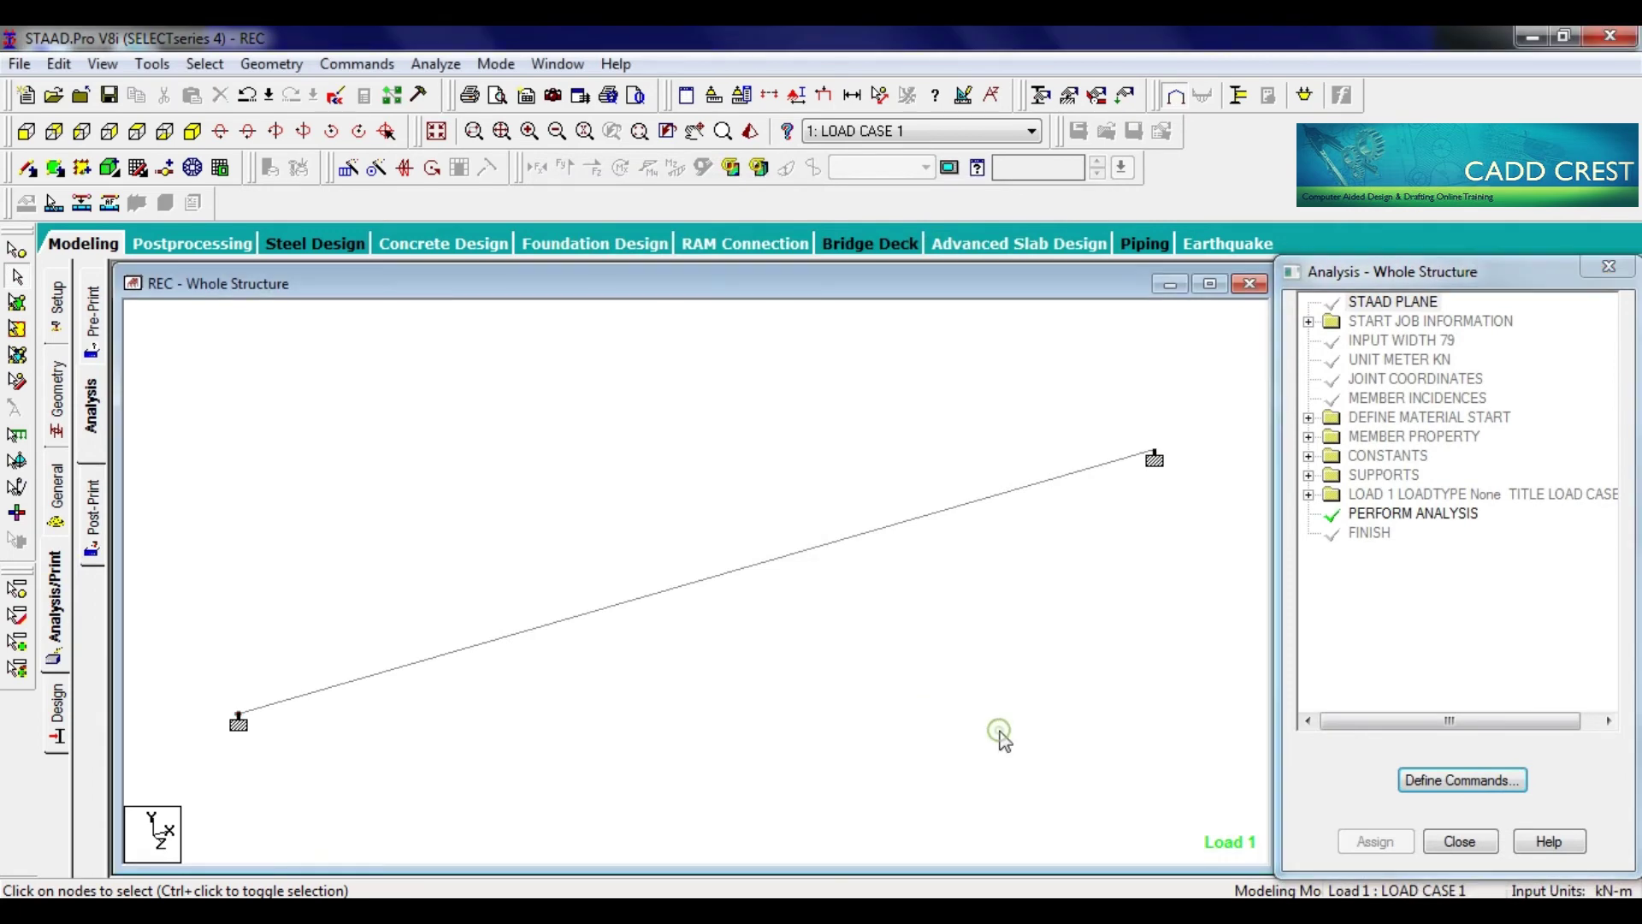
pyautogui.hotkey('ctrl', 'F5')
pyautogui.press('Return')
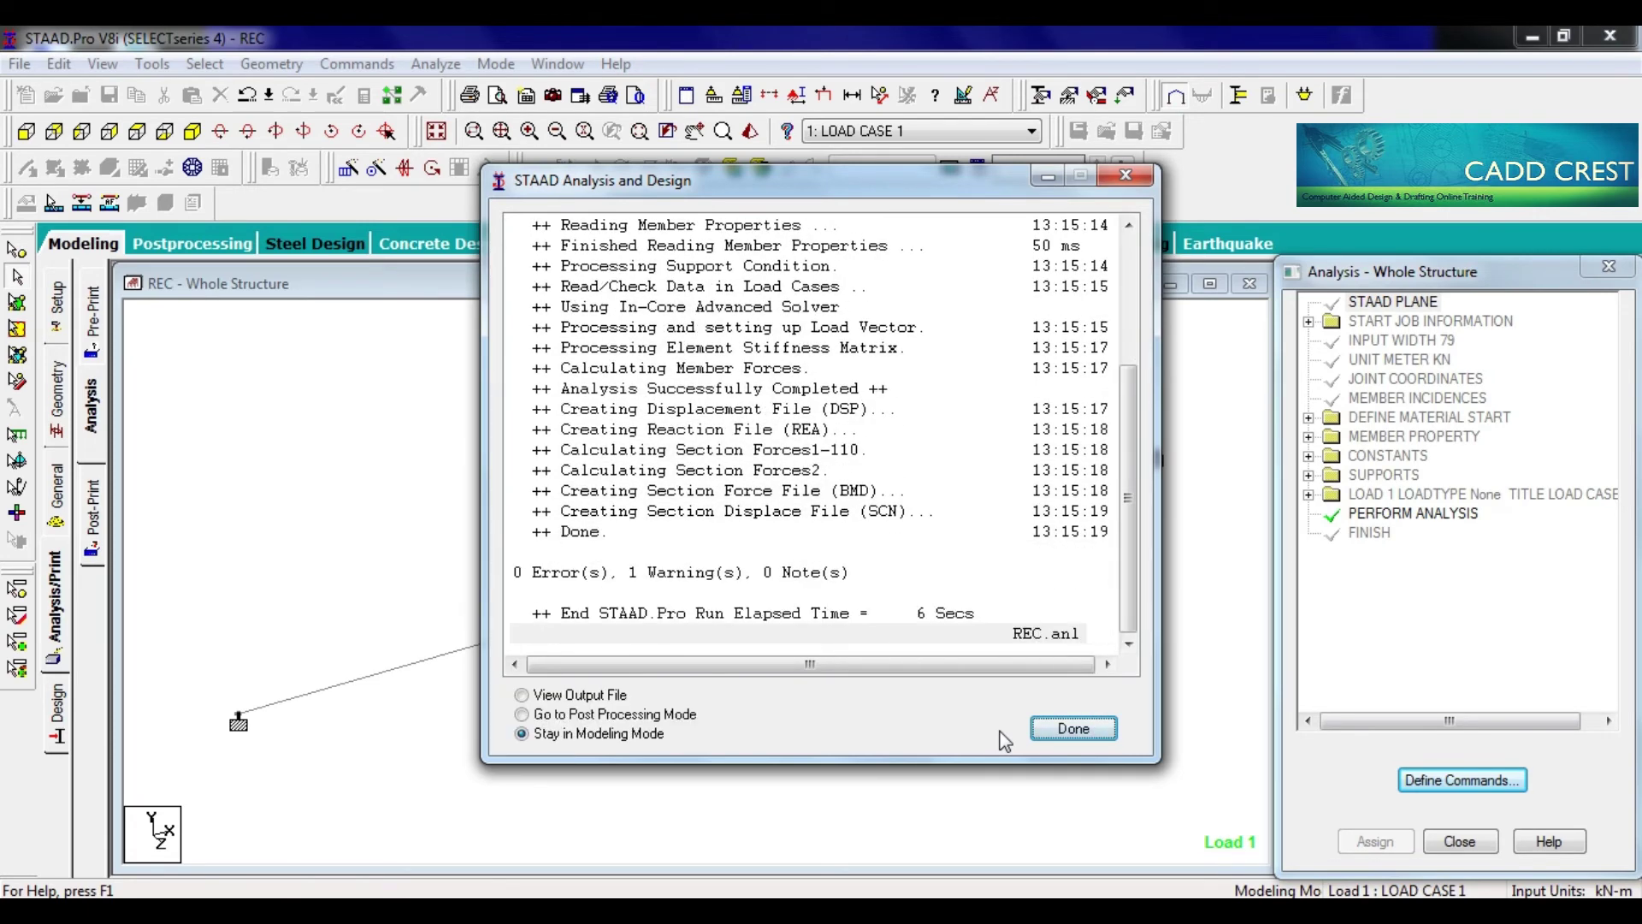
pyautogui.click(1073, 730)
# Show the beam's Global Y deflection results, peaking at -0.085 mm
pyautogui.doubleClick(838, 545)
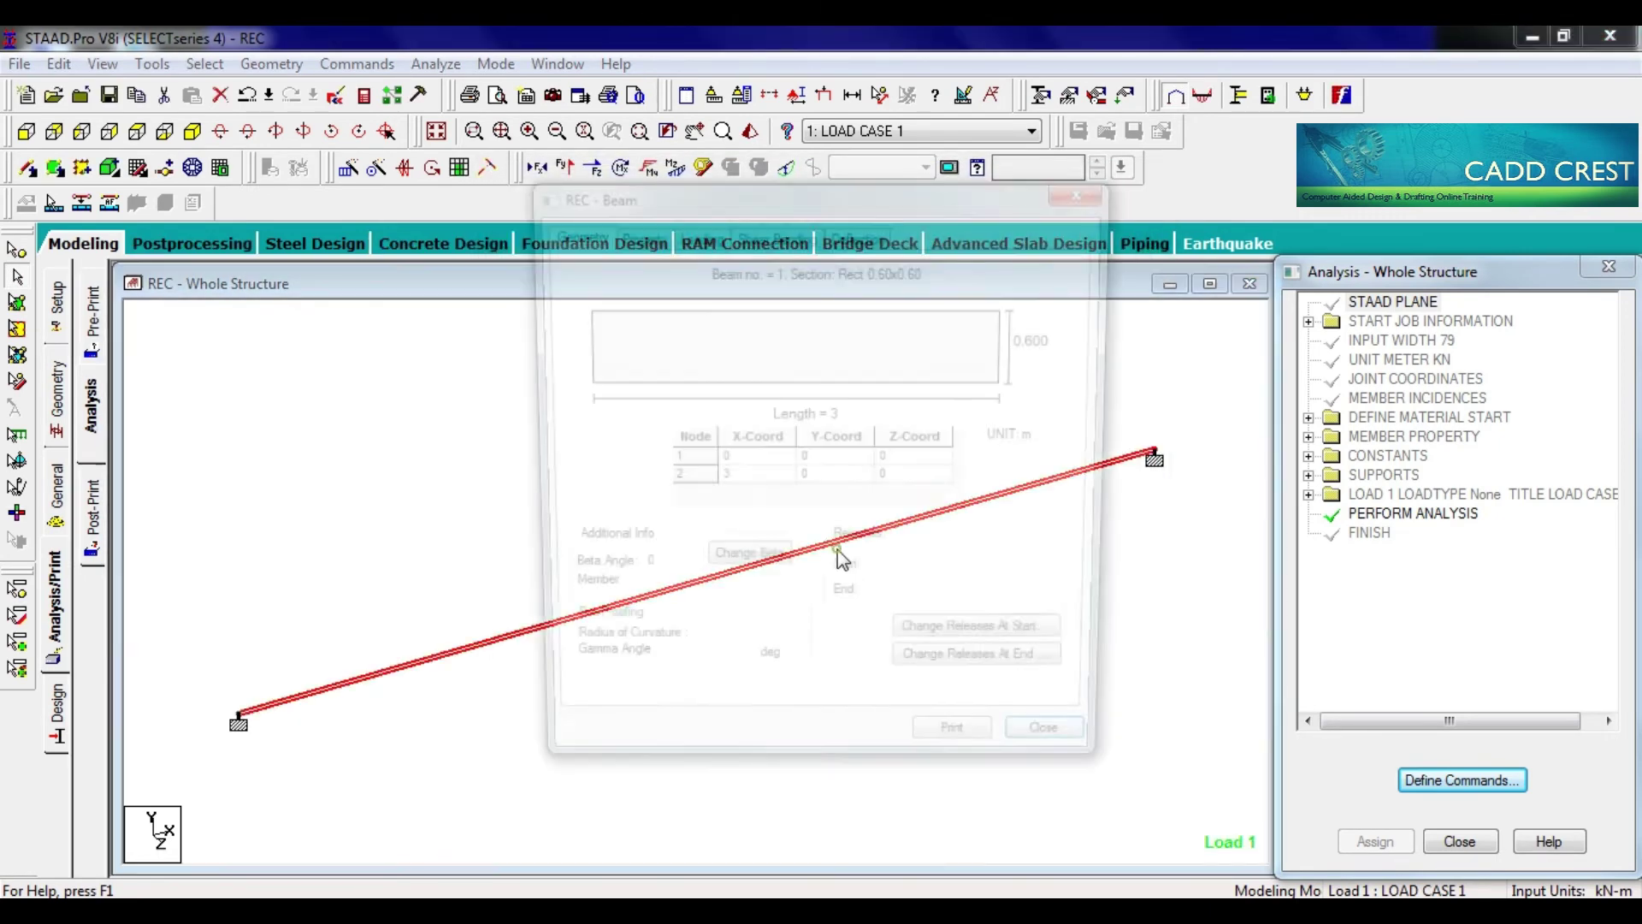
pyautogui.click(787, 231)
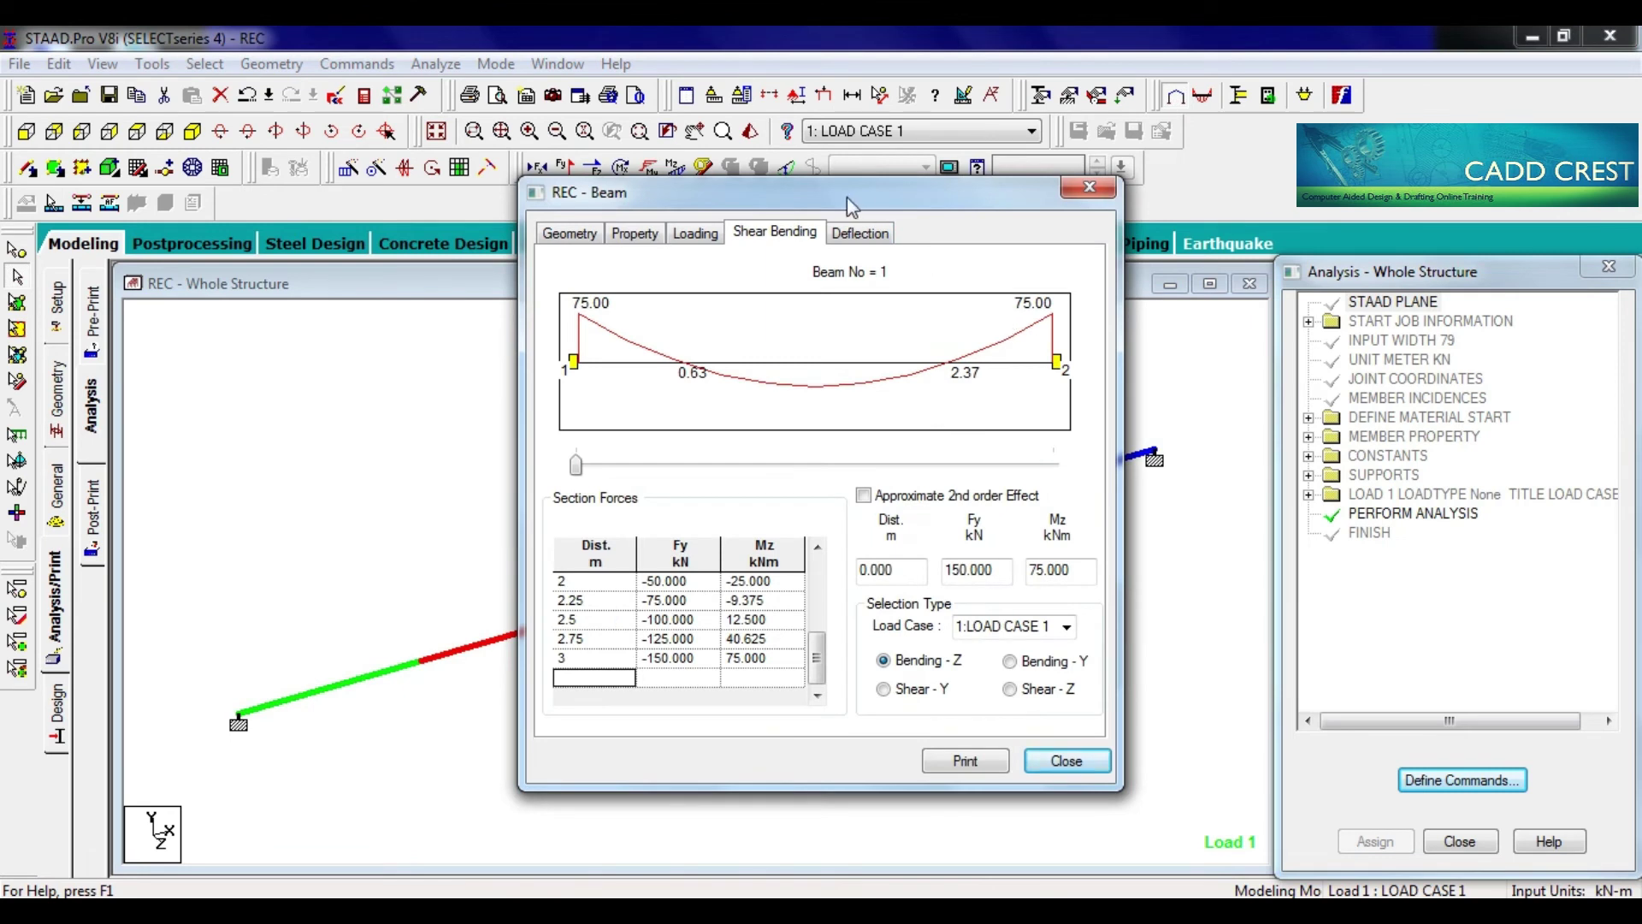
pyautogui.click(860, 231)
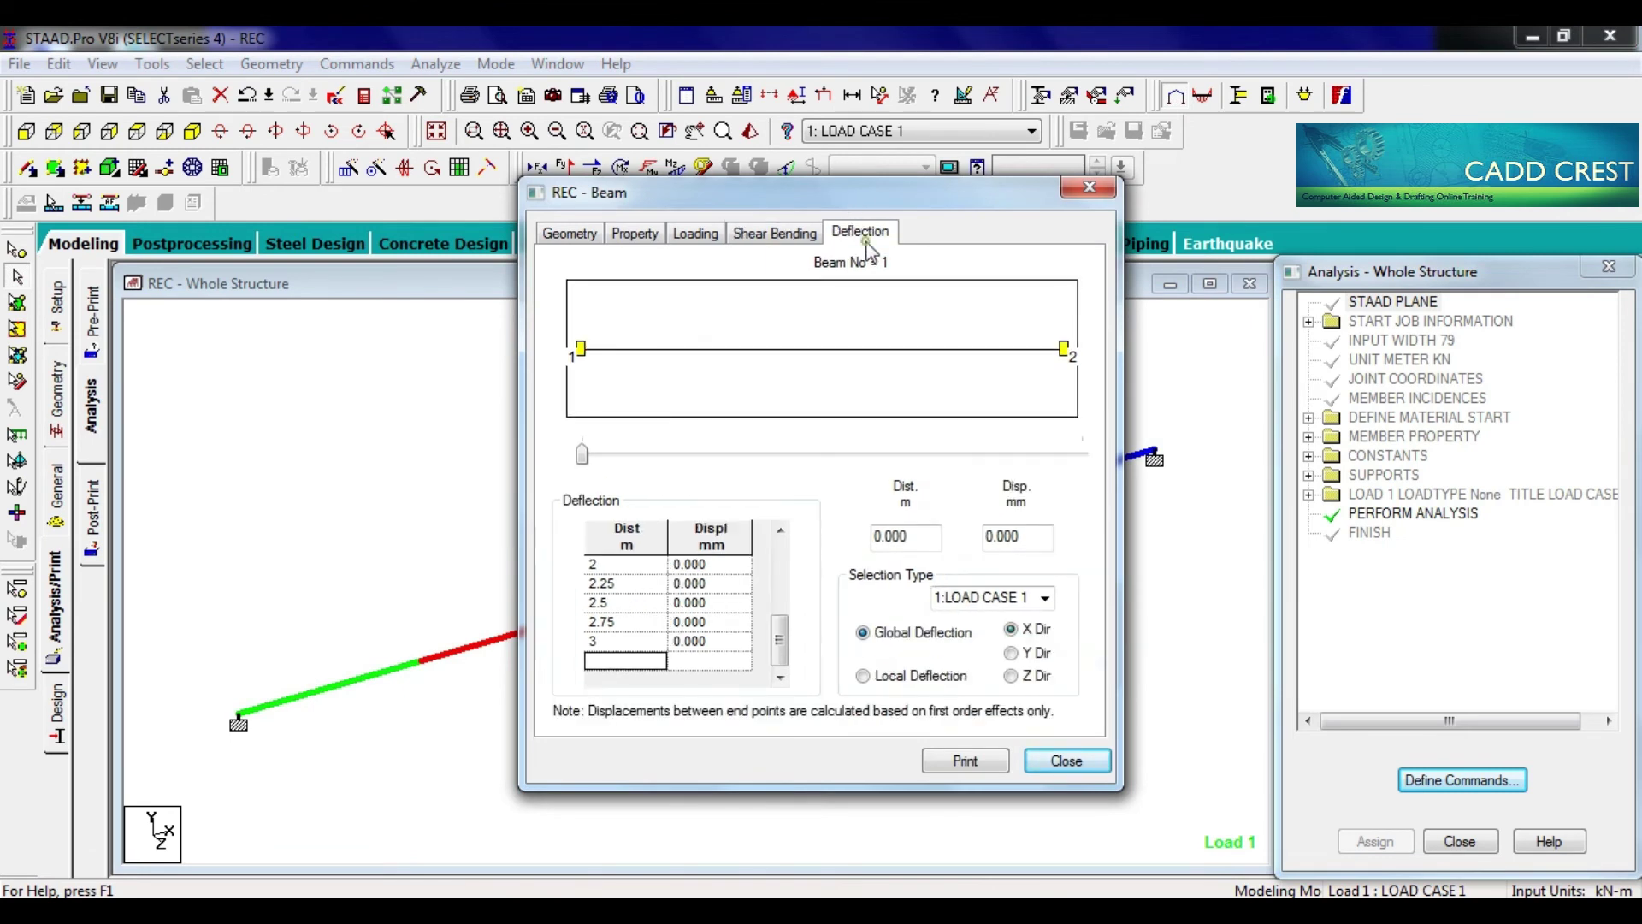
pyautogui.click(1025, 654)
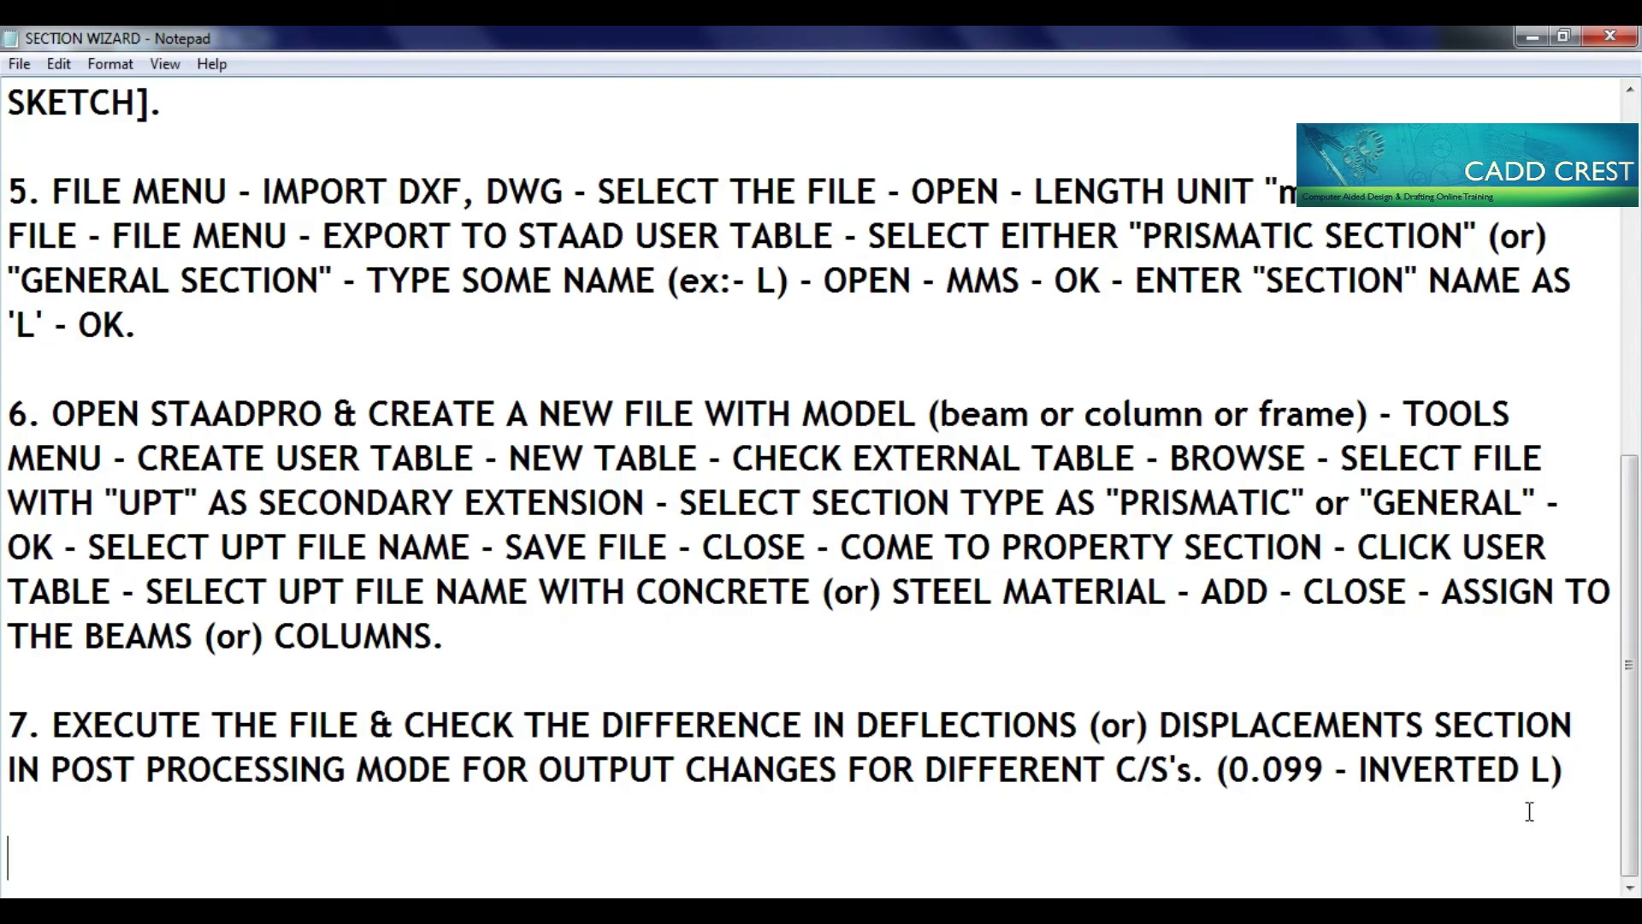
# Note the rectangular beam's deflection as '(0.085 REC 600x600)' in Notepad
pyautogui.write('()')
pyautogui.write('0.085 ')
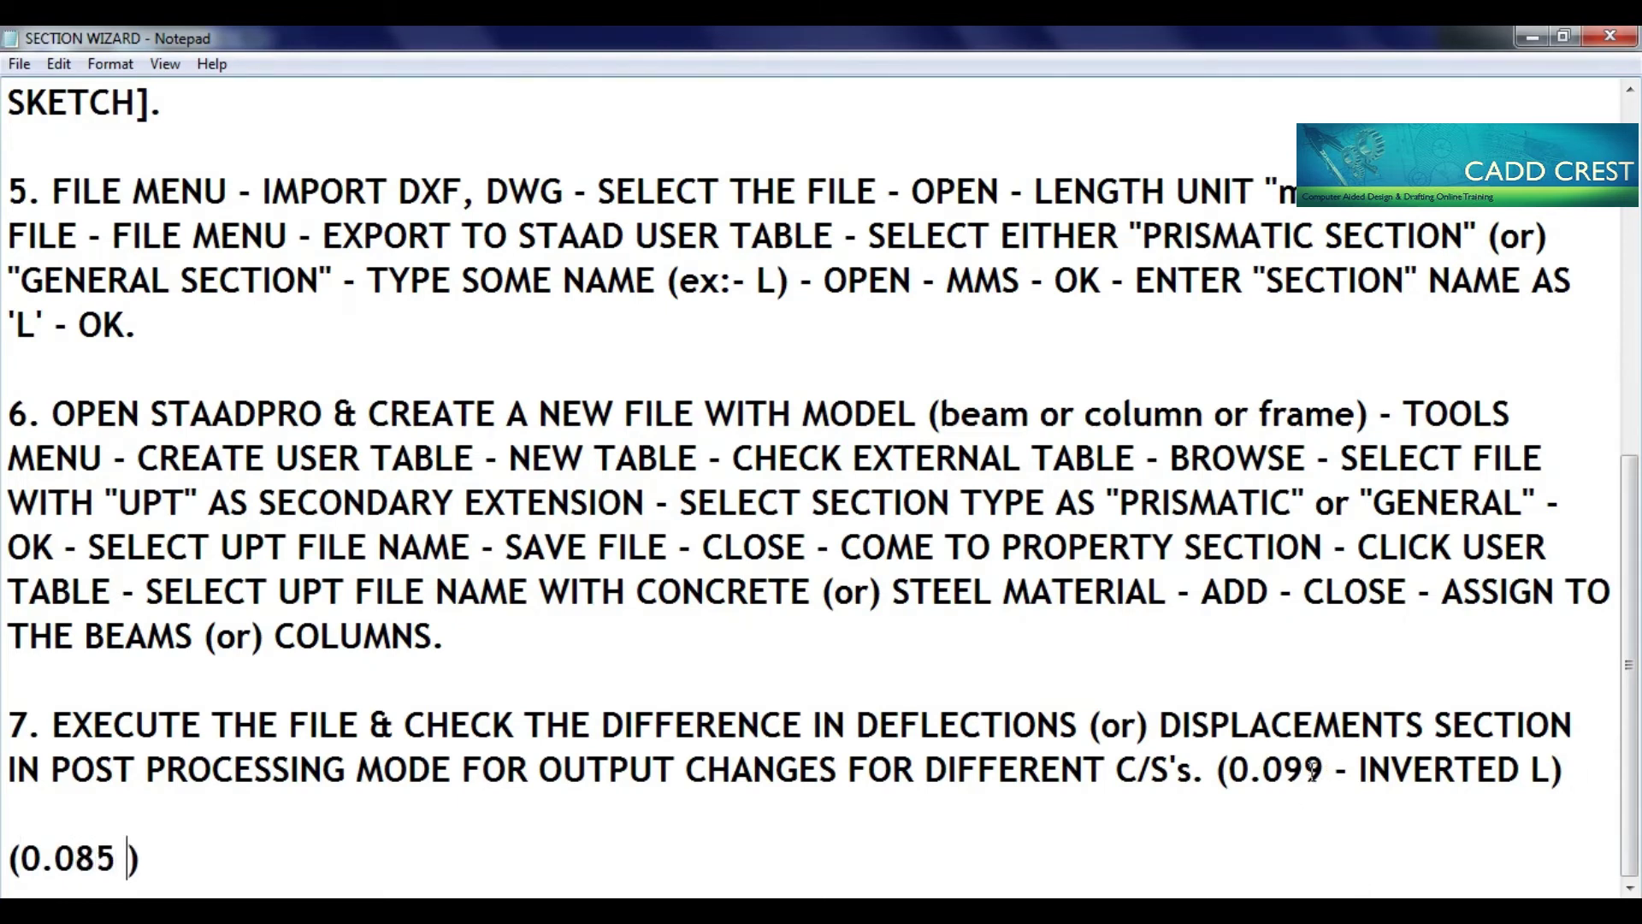
pyautogui.write('REC 2')
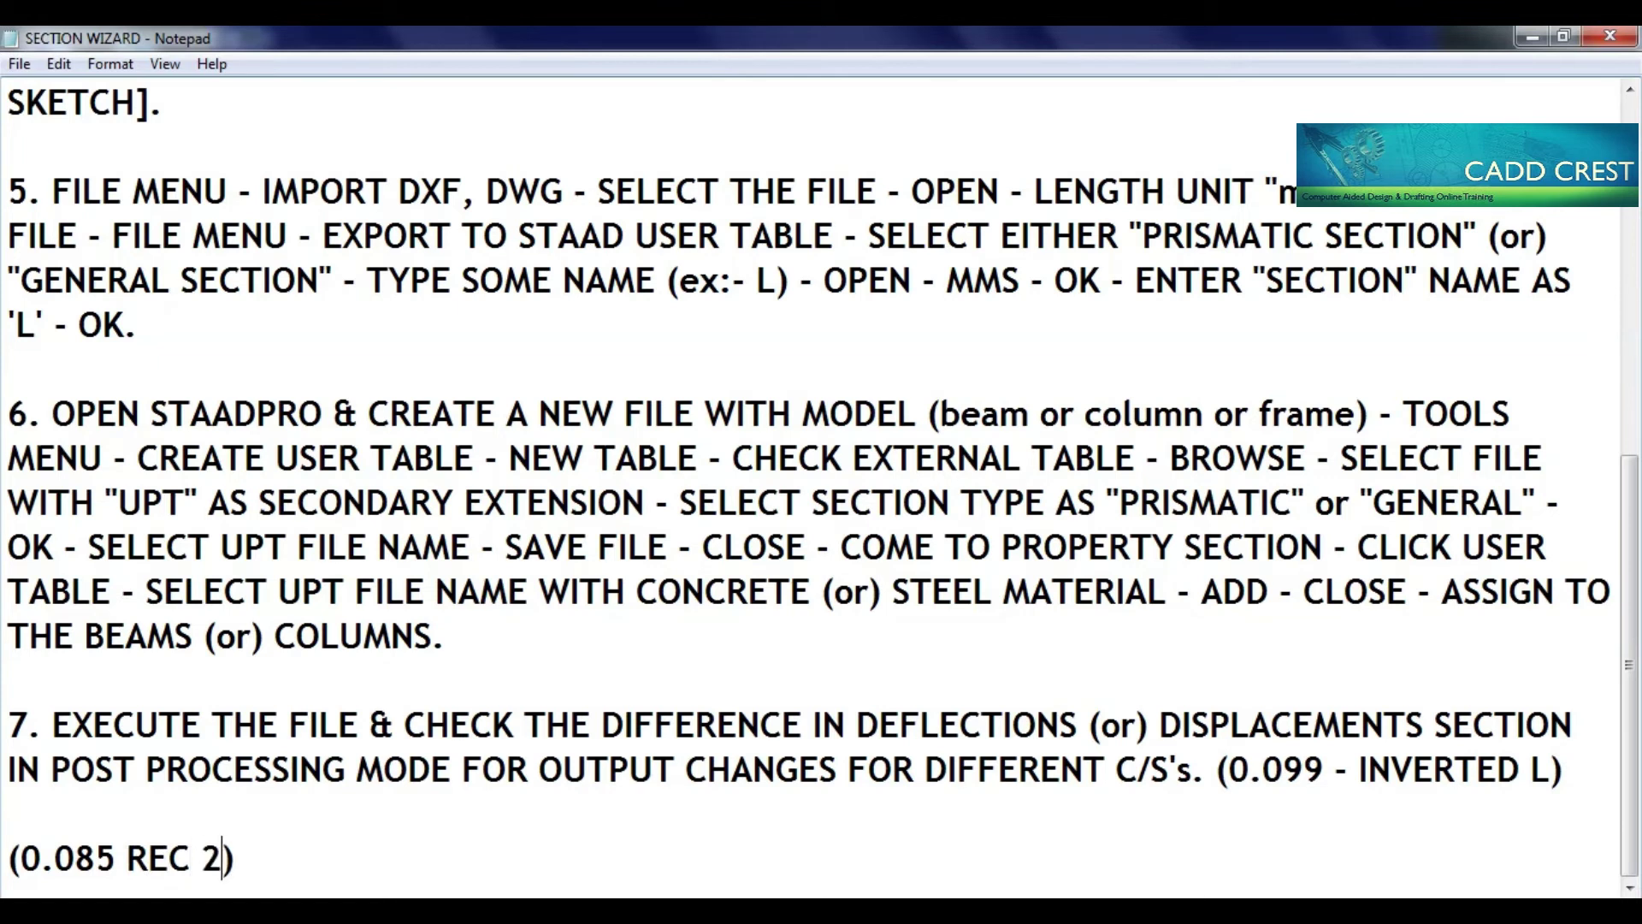
pyautogui.press('BackSpace')
pyautogui.write('600x6')
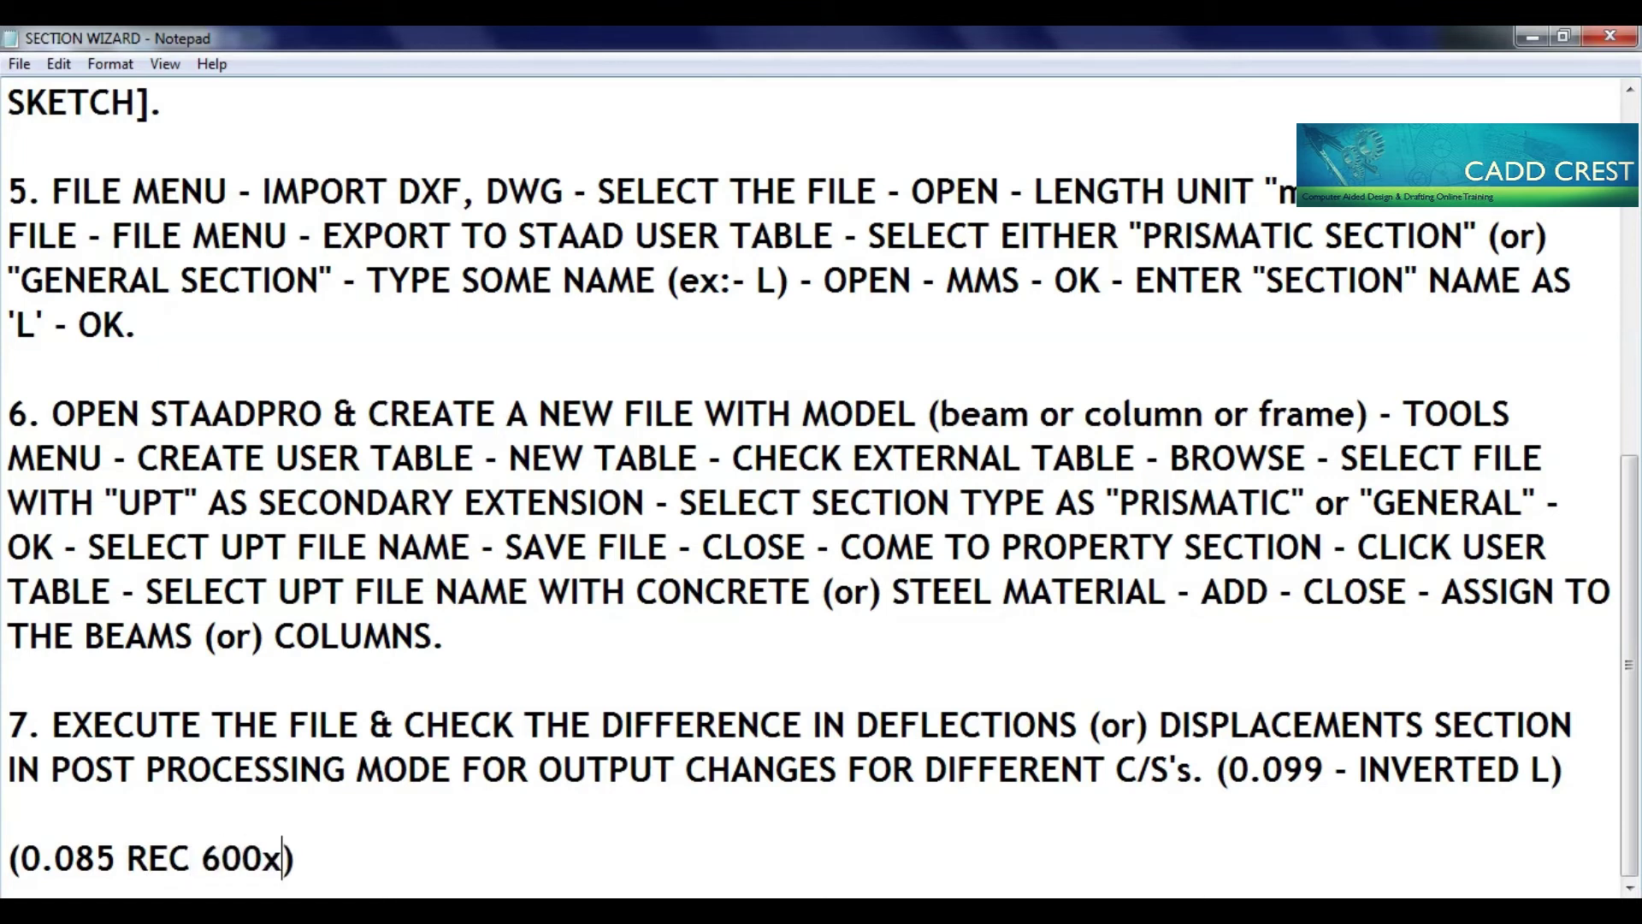
pyautogui.write('00')
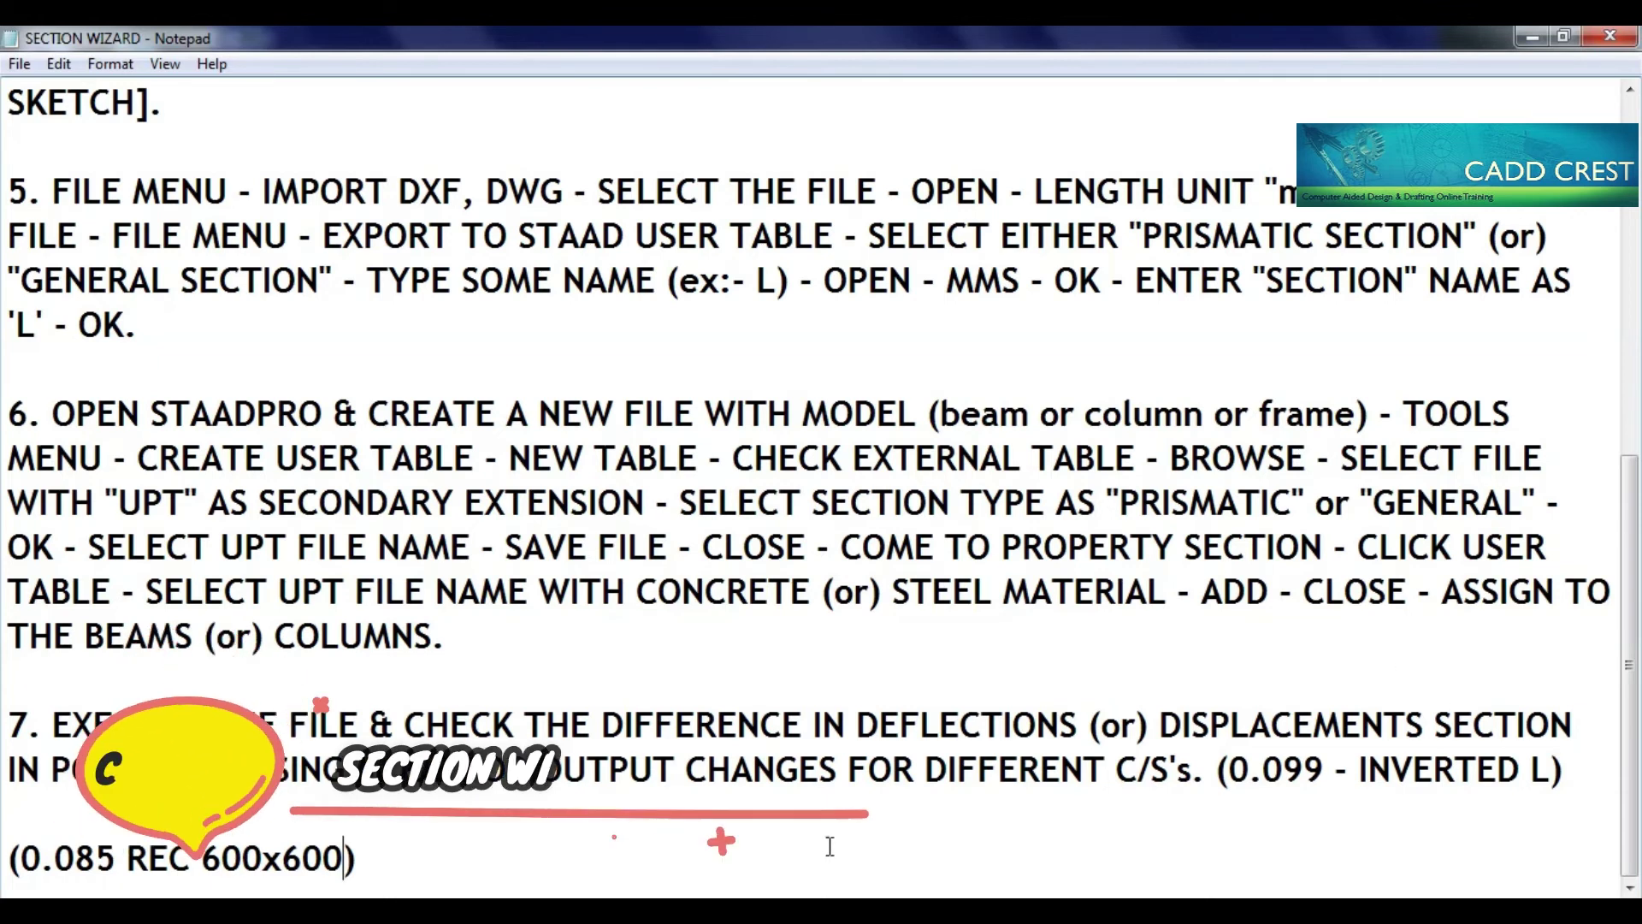
pyautogui.hotkey('alt', 'Tab')
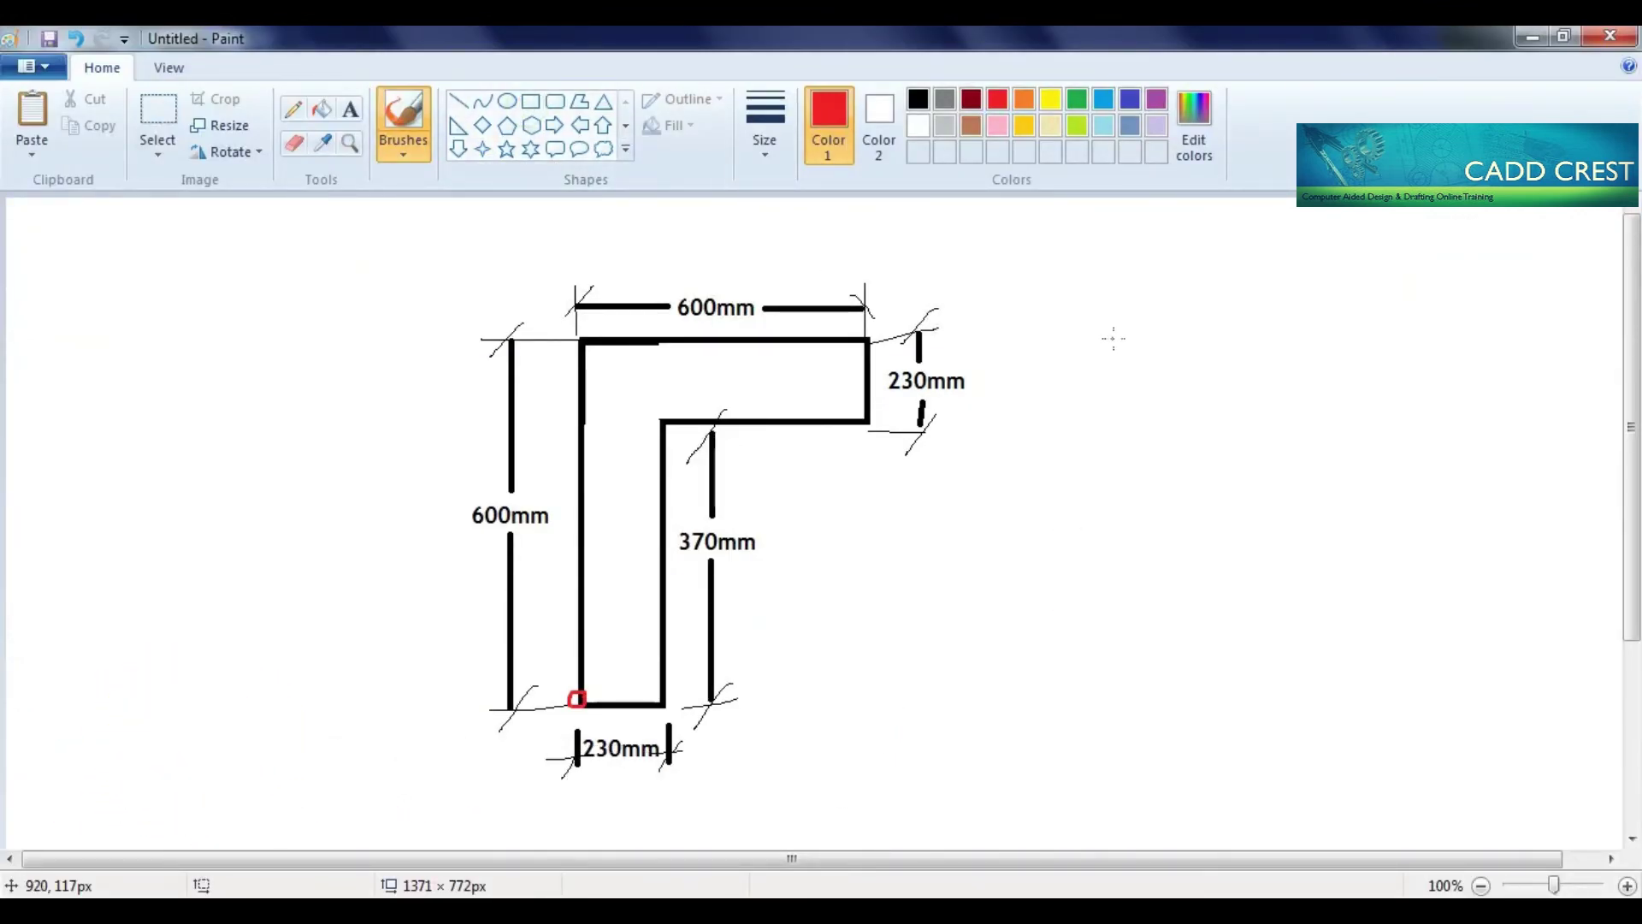
# Draw a black rectangle beside the L-section to represent the 600x600 section
pyautogui.moveTo(1119, 330); pyautogui.dragTo(1200, 451)
pyautogui.hotkey('ctrl', 'z')
pyautogui.click(531, 101)
pyautogui.click(918, 100)
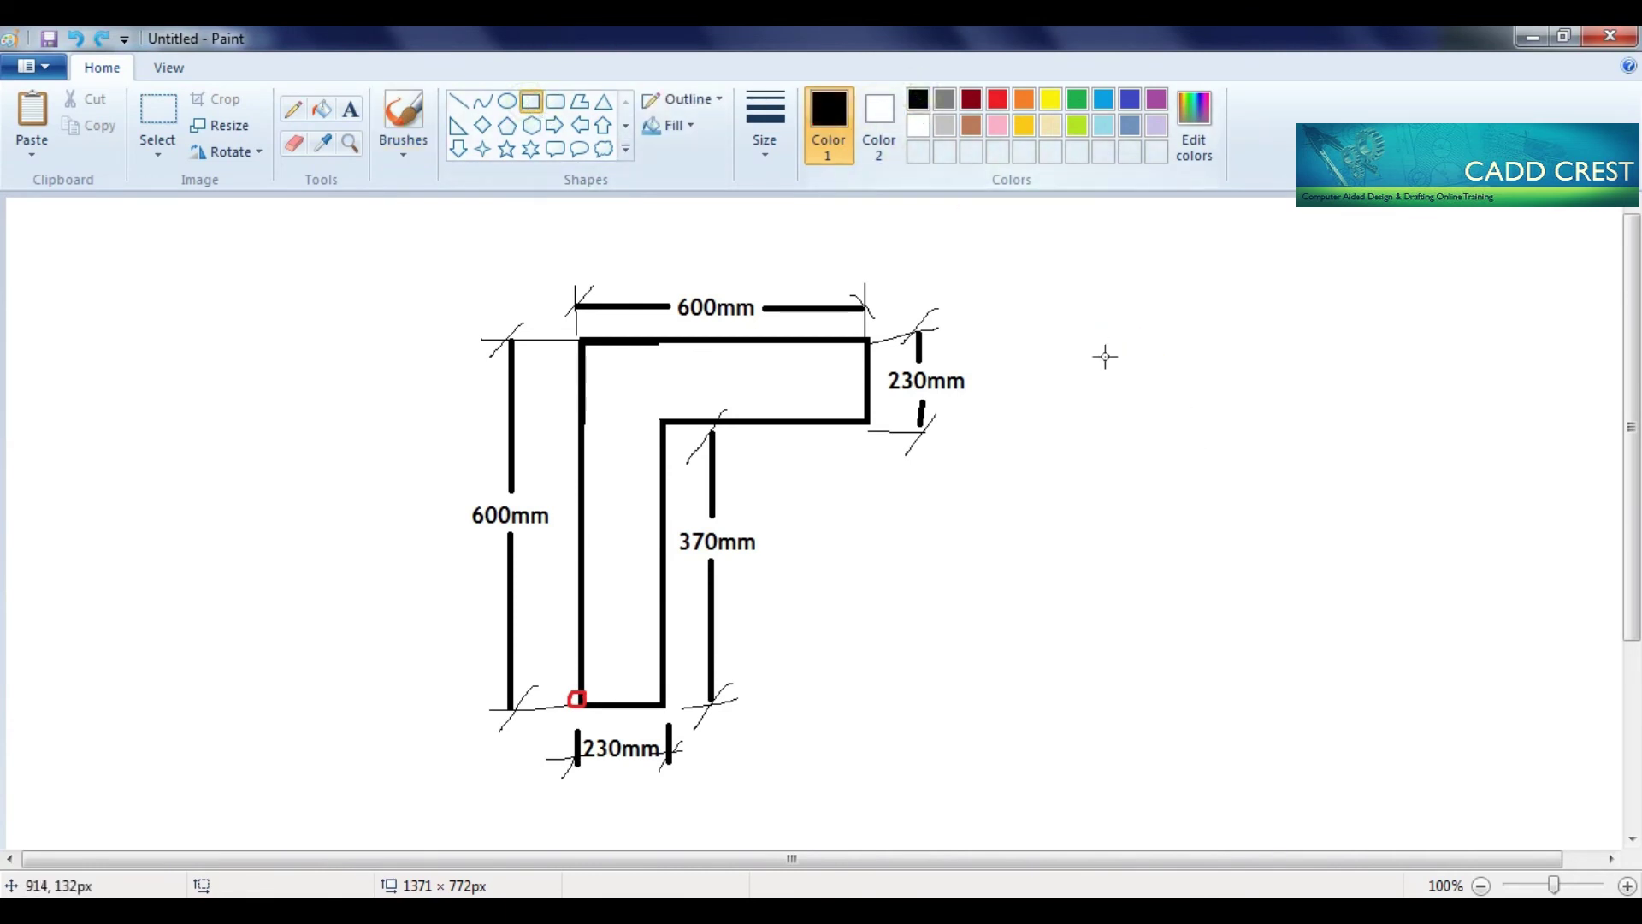
pyautogui.moveTo(1060, 328); pyautogui.dragTo(1360, 703)
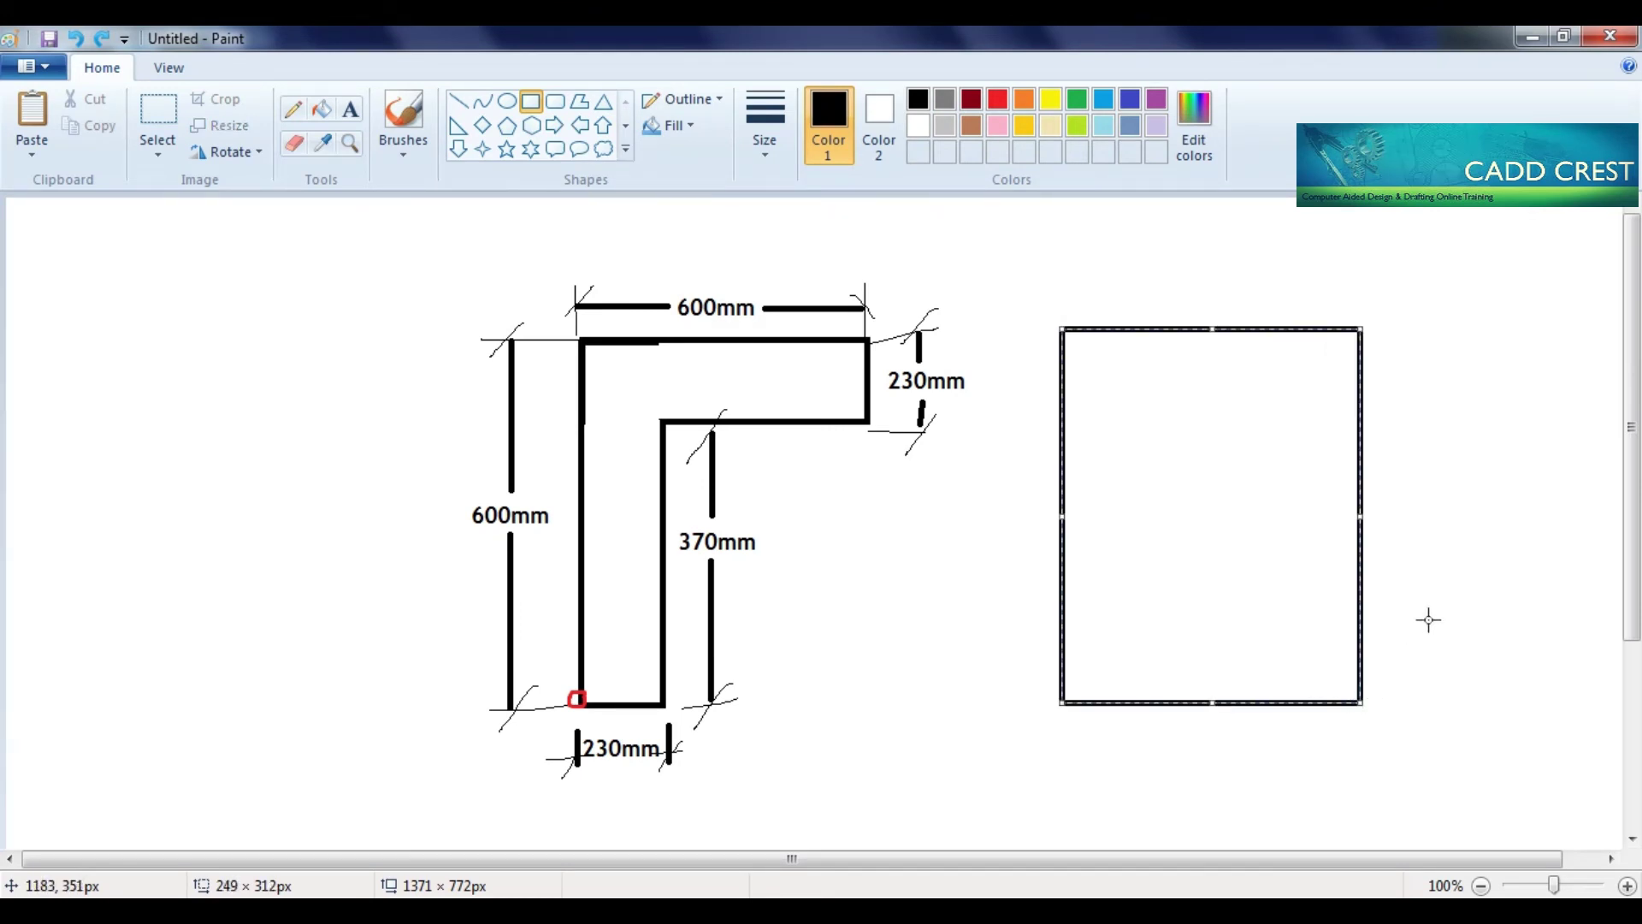
pyautogui.click(1429, 616)
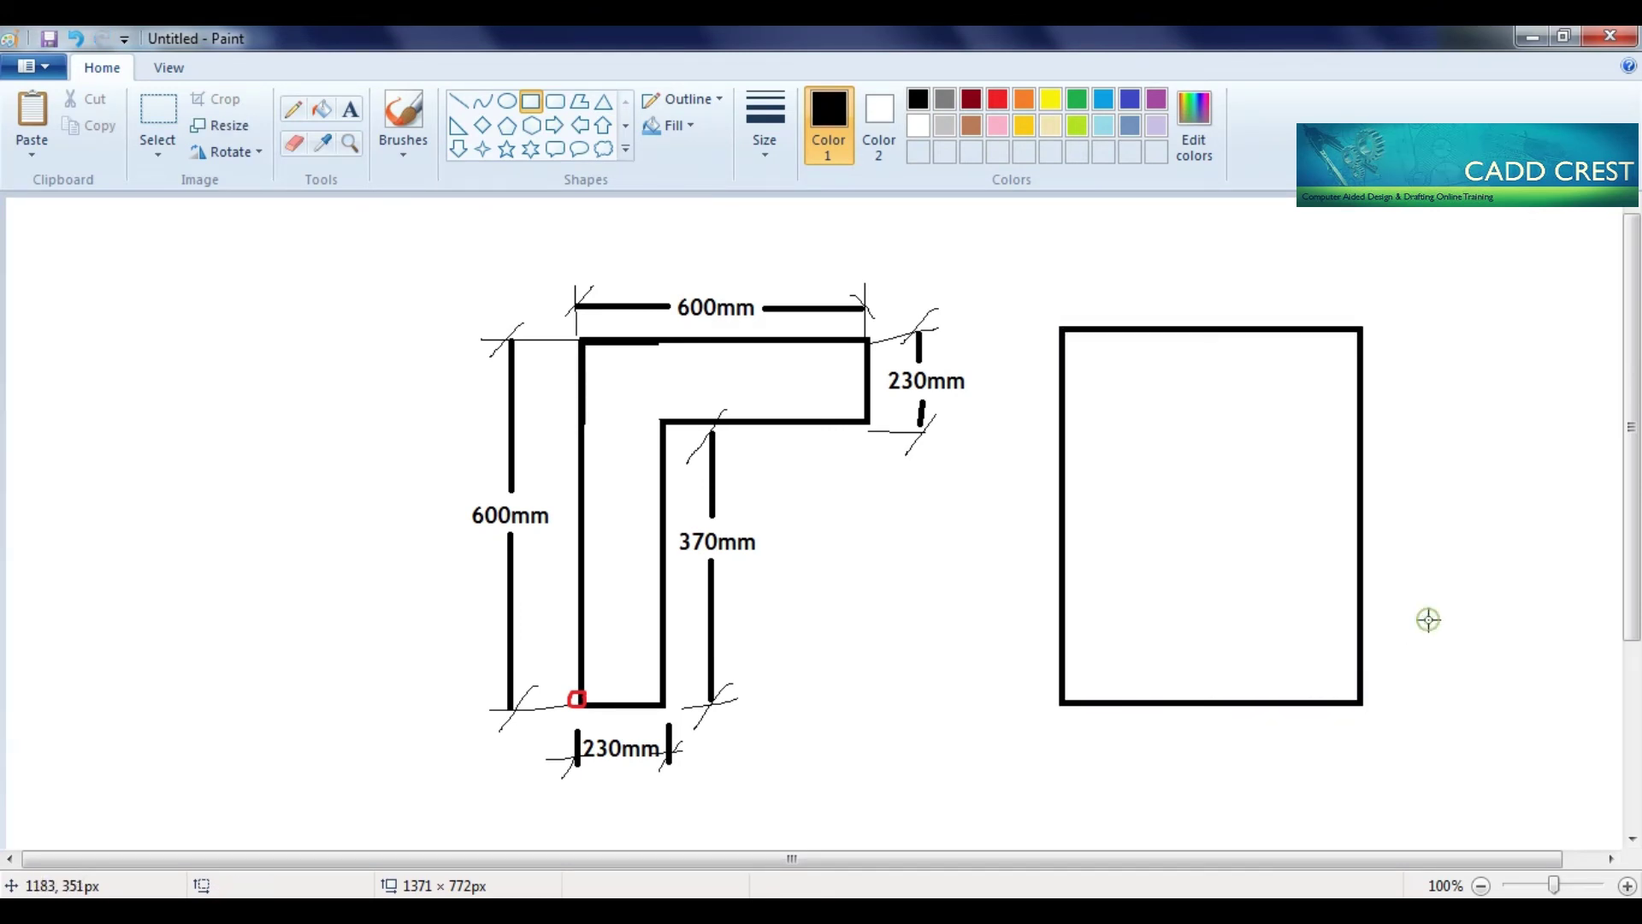
# Label the rectangle 600 by 600 with its deflection and write 0.099 beside the L-section
pyautogui.click(403, 111)
pyautogui.moveTo(1217, 261)
pyautogui.mouseDown()
pyautogui.moveTo(1205, 275)
pyautogui.moveTo(1232, 287)
pyautogui.moveTo(1282, 272)
pyautogui.mouseUp()
pyautogui.moveTo(1424, 483)
pyautogui.mouseDown()
pyautogui.moveTo(1451, 502)
pyautogui.moveTo(1491, 495)
pyautogui.mouseUp()
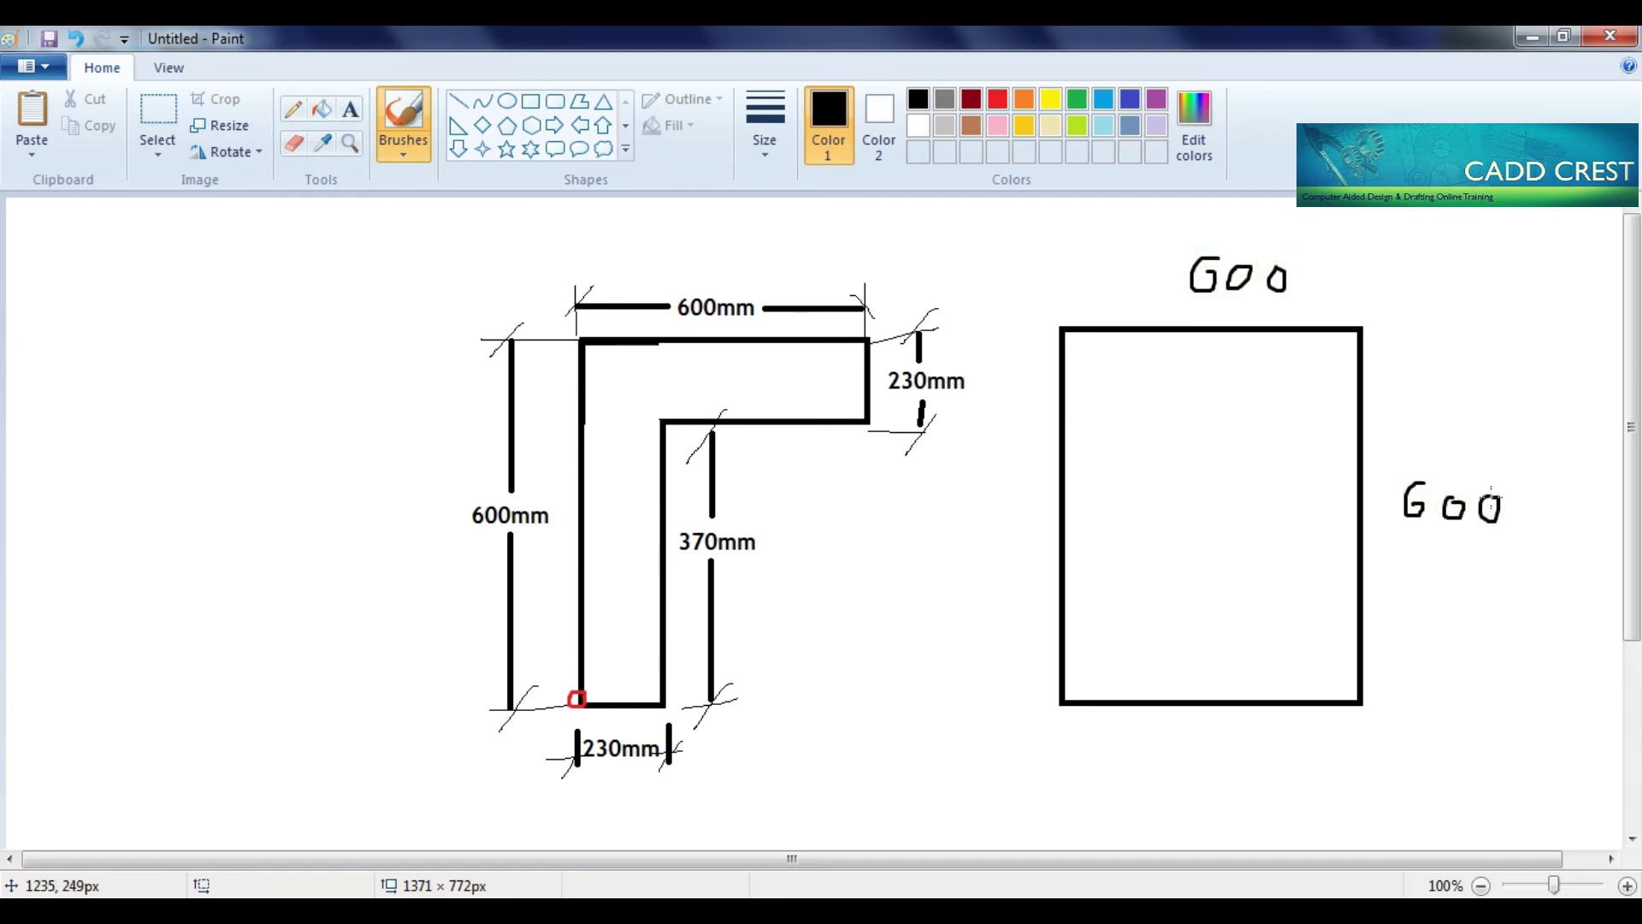
pyautogui.moveTo(1146, 505)
pyautogui.mouseDown()
pyautogui.moveTo(1249, 505)
pyautogui.moveTo(1238, 492)
pyautogui.moveTo(1275, 515)
pyautogui.moveTo(1262, 506)
pyautogui.moveTo(1294, 466)
pyautogui.mouseUp()
pyautogui.click(1181, 513)
pyautogui.moveTo(746, 604)
pyautogui.mouseDown()
pyautogui.moveTo(800, 640)
pyautogui.moveTo(817, 607)
pyautogui.mouseUp()
pyautogui.click(773, 615)
pyautogui.moveTo(827, 620)
pyautogui.mouseDown()
pyautogui.moveTo(847, 607)
pyautogui.moveTo(838, 634)
pyautogui.moveTo(870, 602)
pyautogui.moveTo(868, 633)
pyautogui.mouseUp()
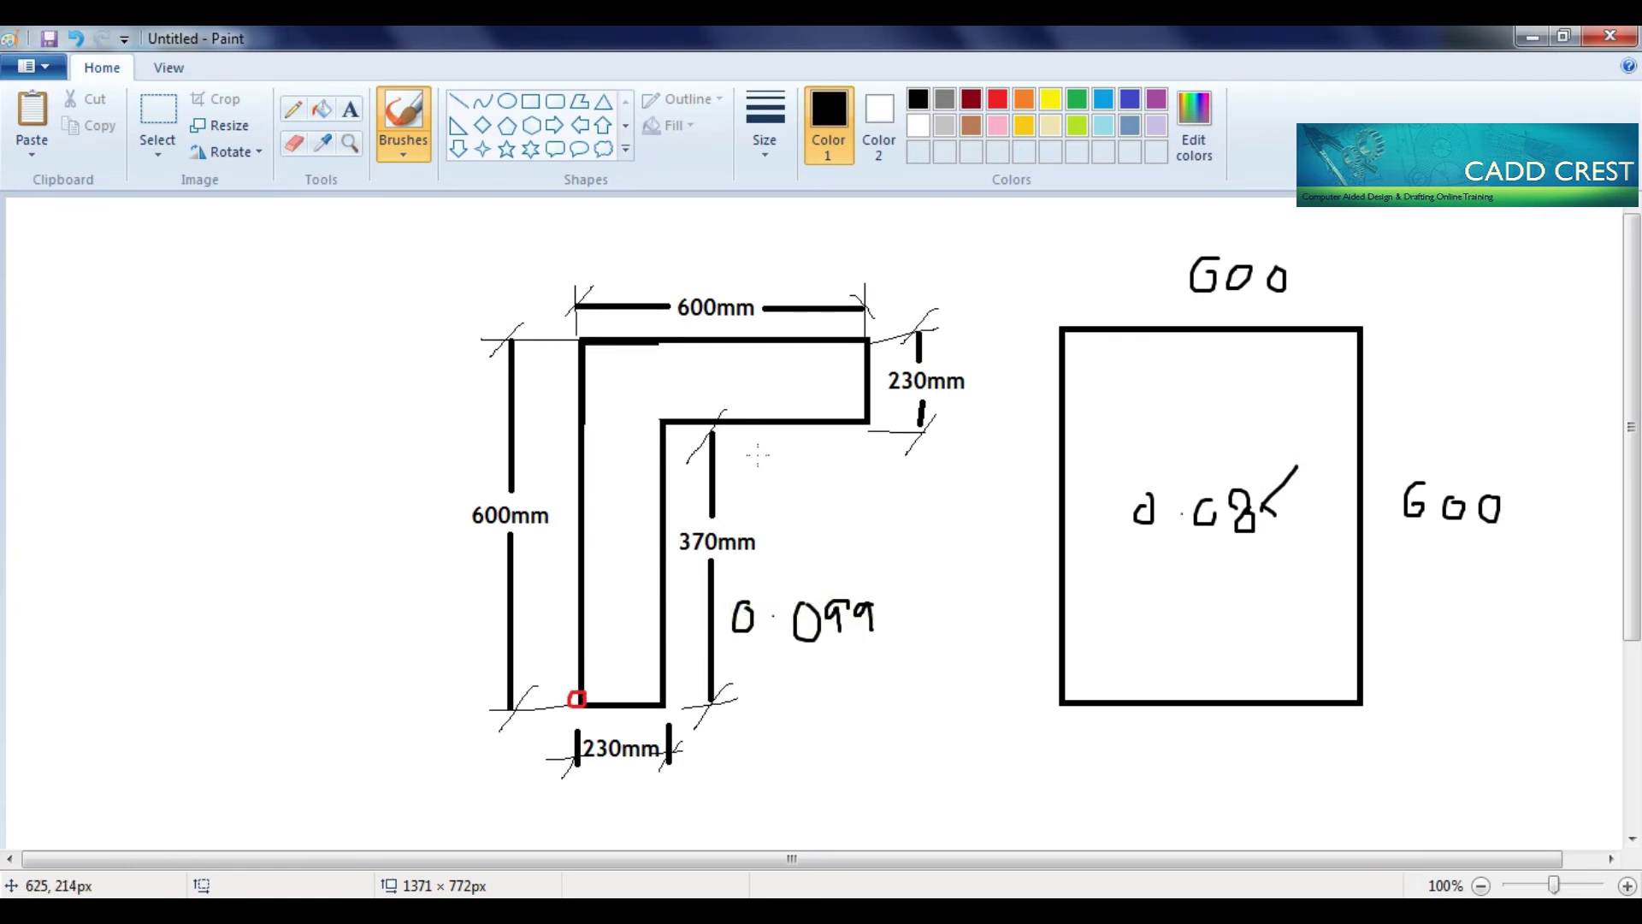
# Outline and hatch the L-section's missing corner in red, and tick the rectangle
pyautogui.click(997, 100)
pyautogui.click(869, 432)
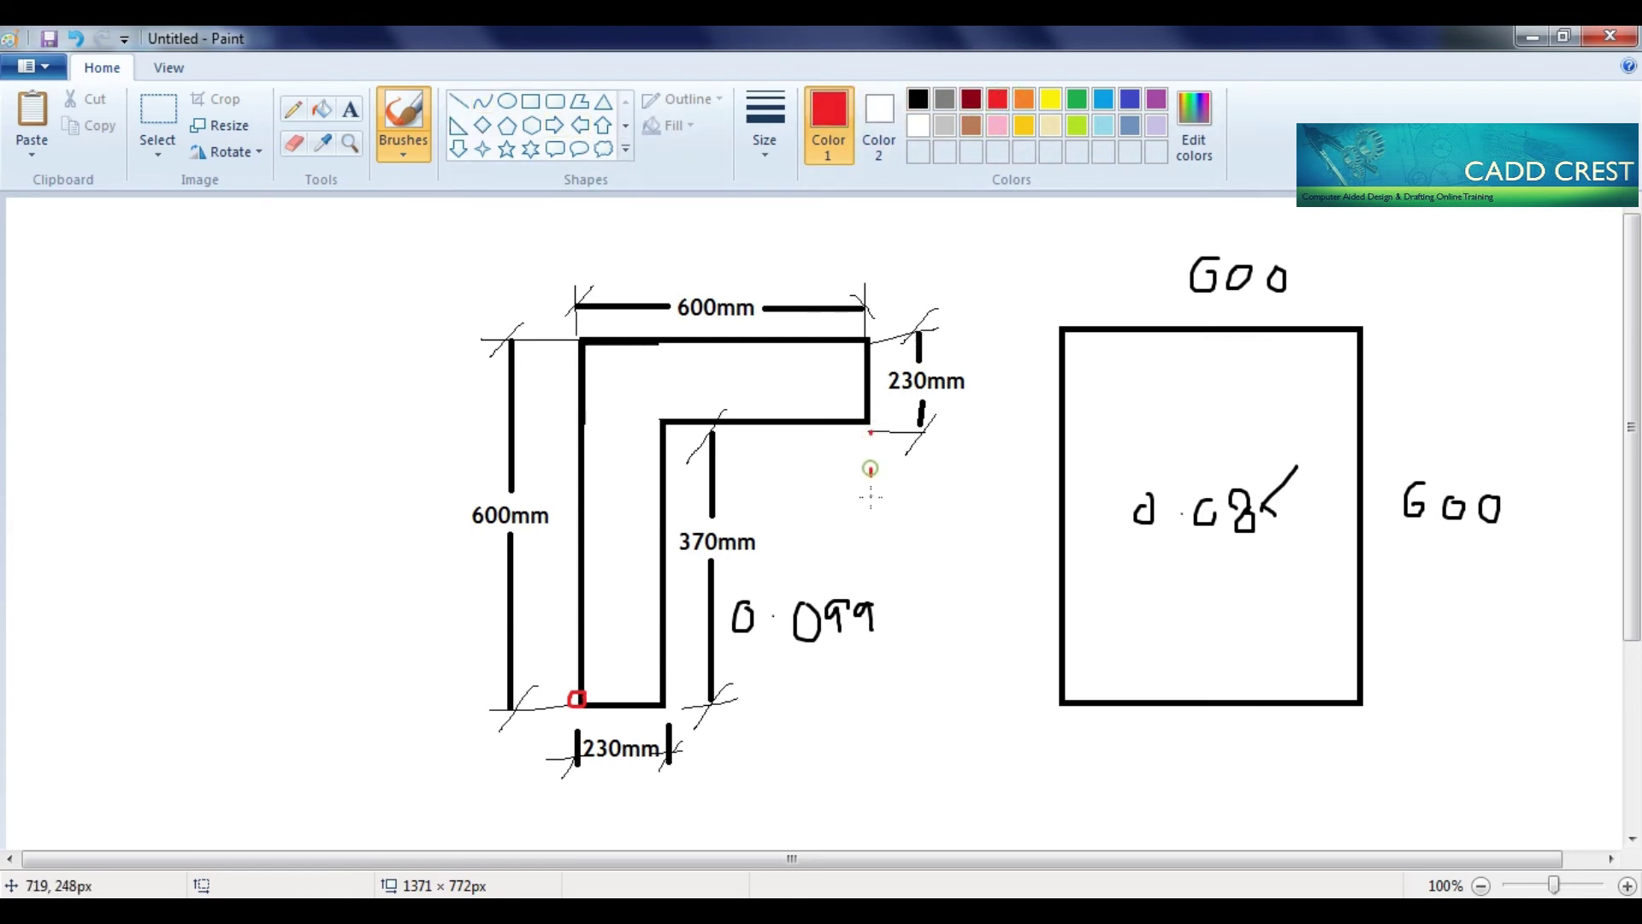
pyautogui.moveTo(868, 612)
pyautogui.mouseDown()
pyautogui.moveTo(870, 706)
pyautogui.moveTo(761, 703)
pyautogui.mouseUp()
pyautogui.moveTo(731, 703); pyautogui.dragTo(675, 703)
pyautogui.moveTo(674, 525); pyautogui.dragTo(737, 437)
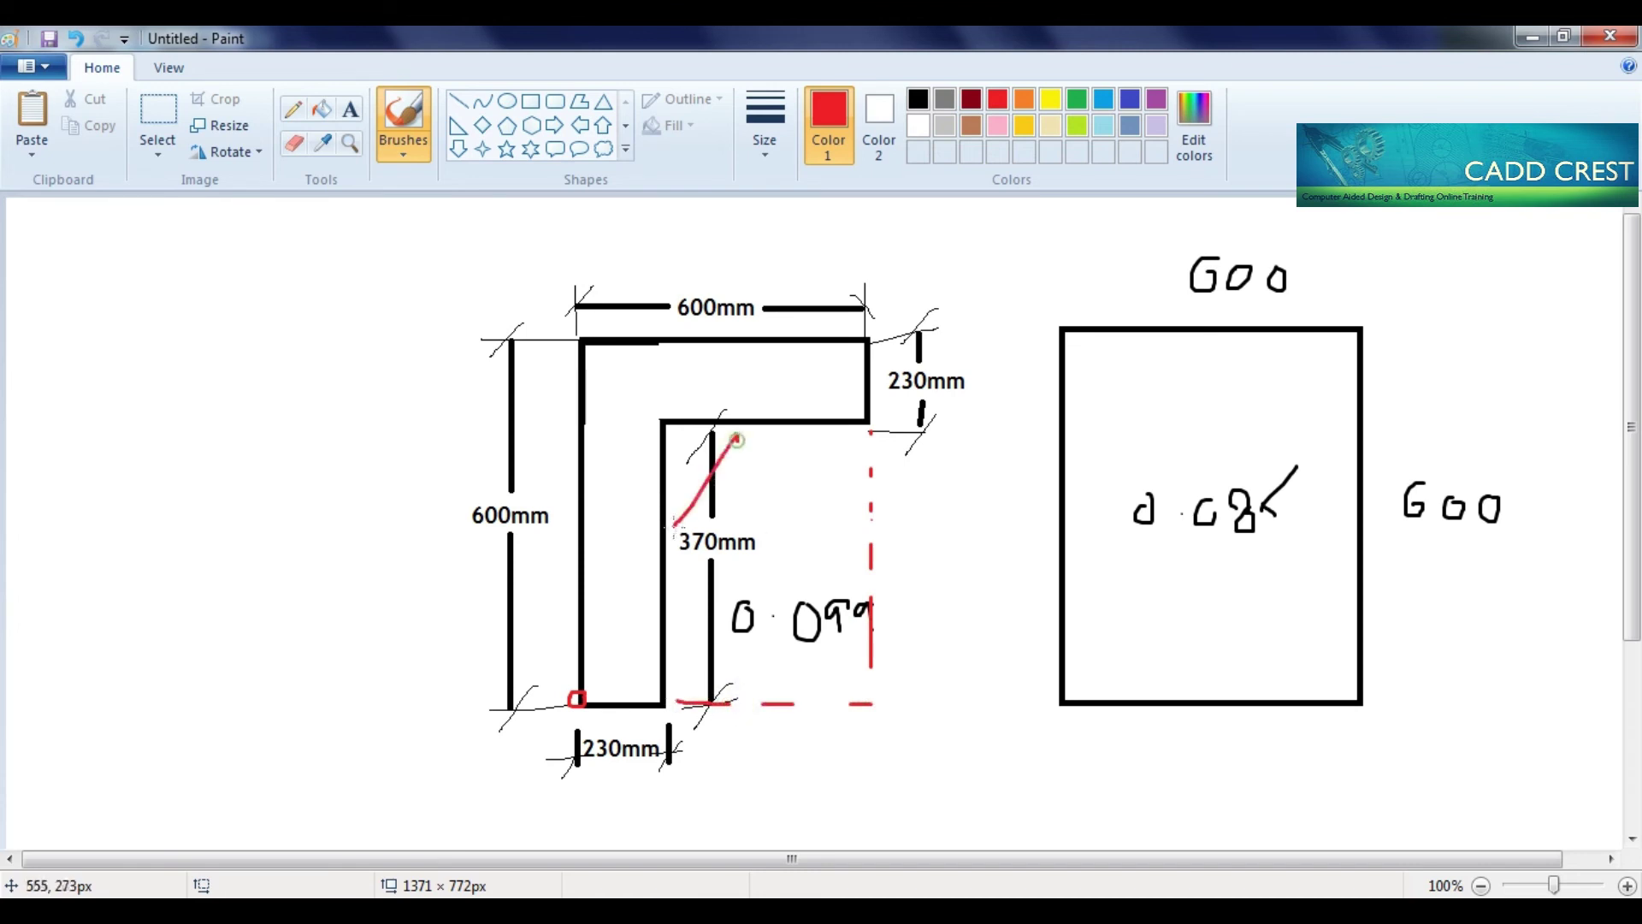
pyautogui.moveTo(700, 583); pyautogui.dragTo(788, 443)
pyautogui.moveTo(868, 477)
pyautogui.mouseDown()
pyautogui.moveTo(762, 642)
pyautogui.moveTo(791, 691)
pyautogui.mouseUp()
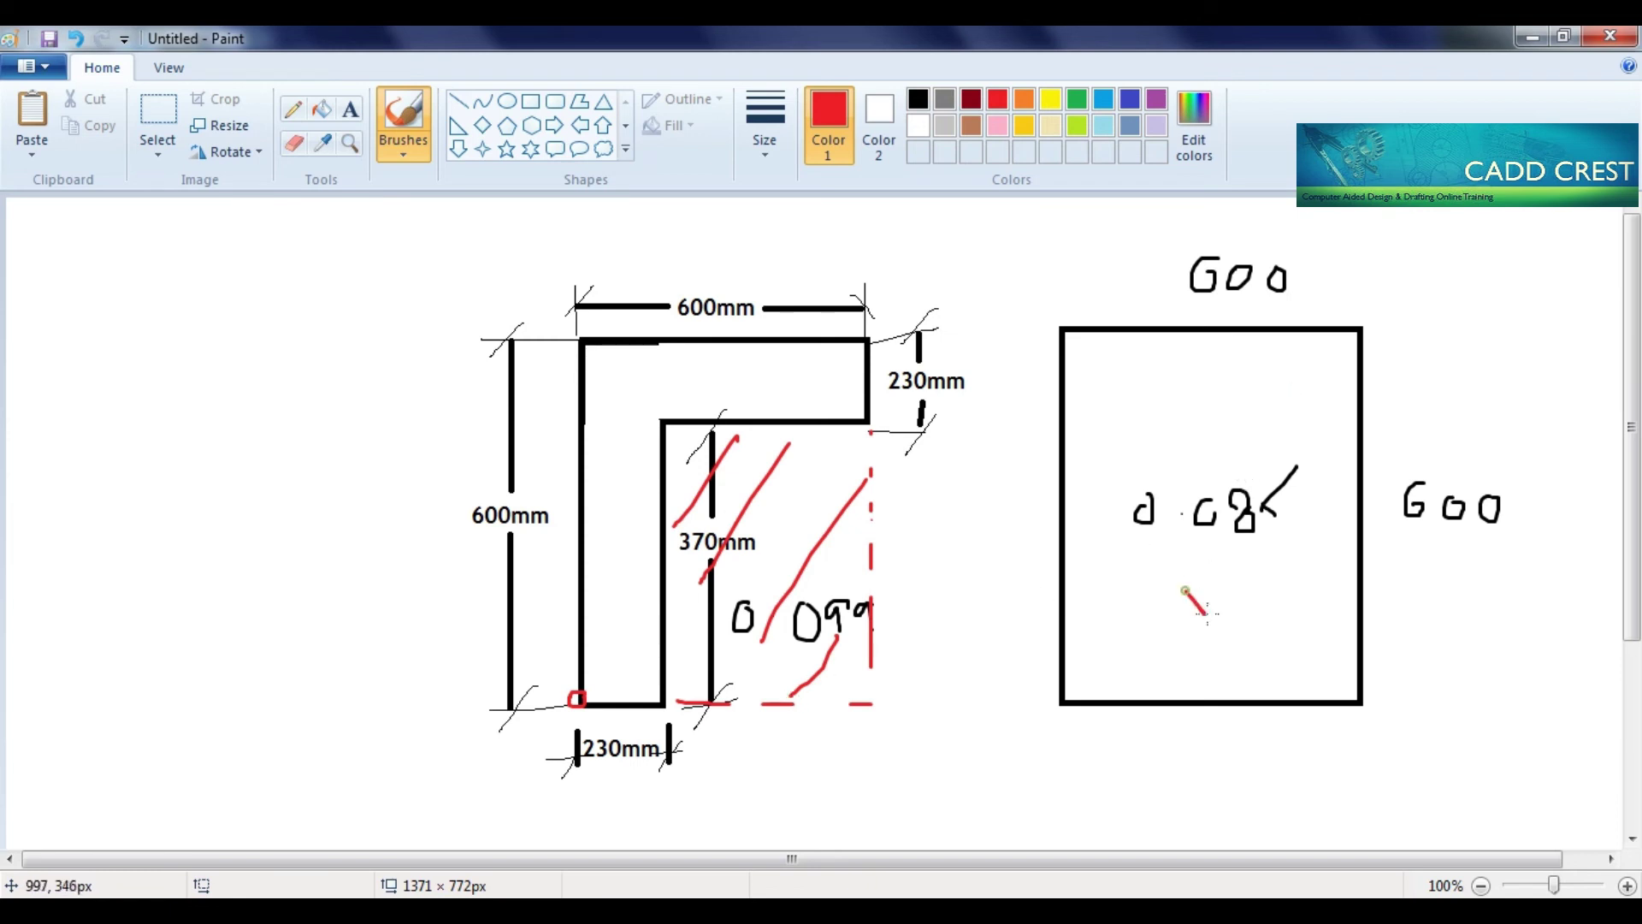
pyautogui.moveTo(1207, 612); pyautogui.dragTo(1337, 462)
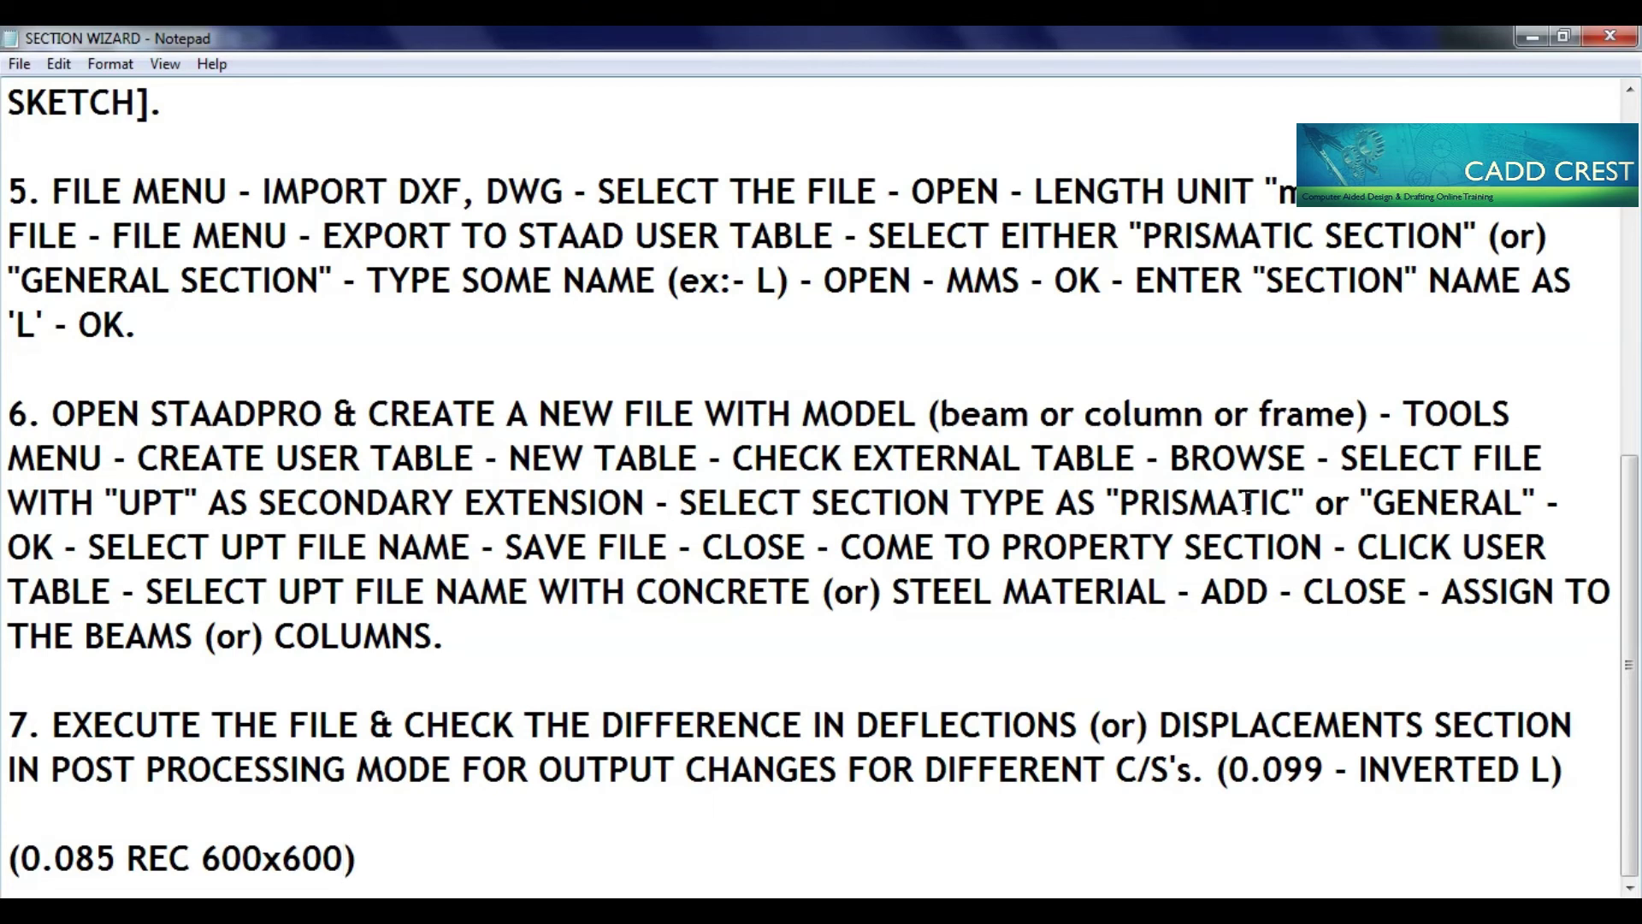
# Put quotation marks around USER TABLE in step 6 of the notes
pyautogui.moveTo(1143, 235); pyautogui.dragTo(1327, 235)
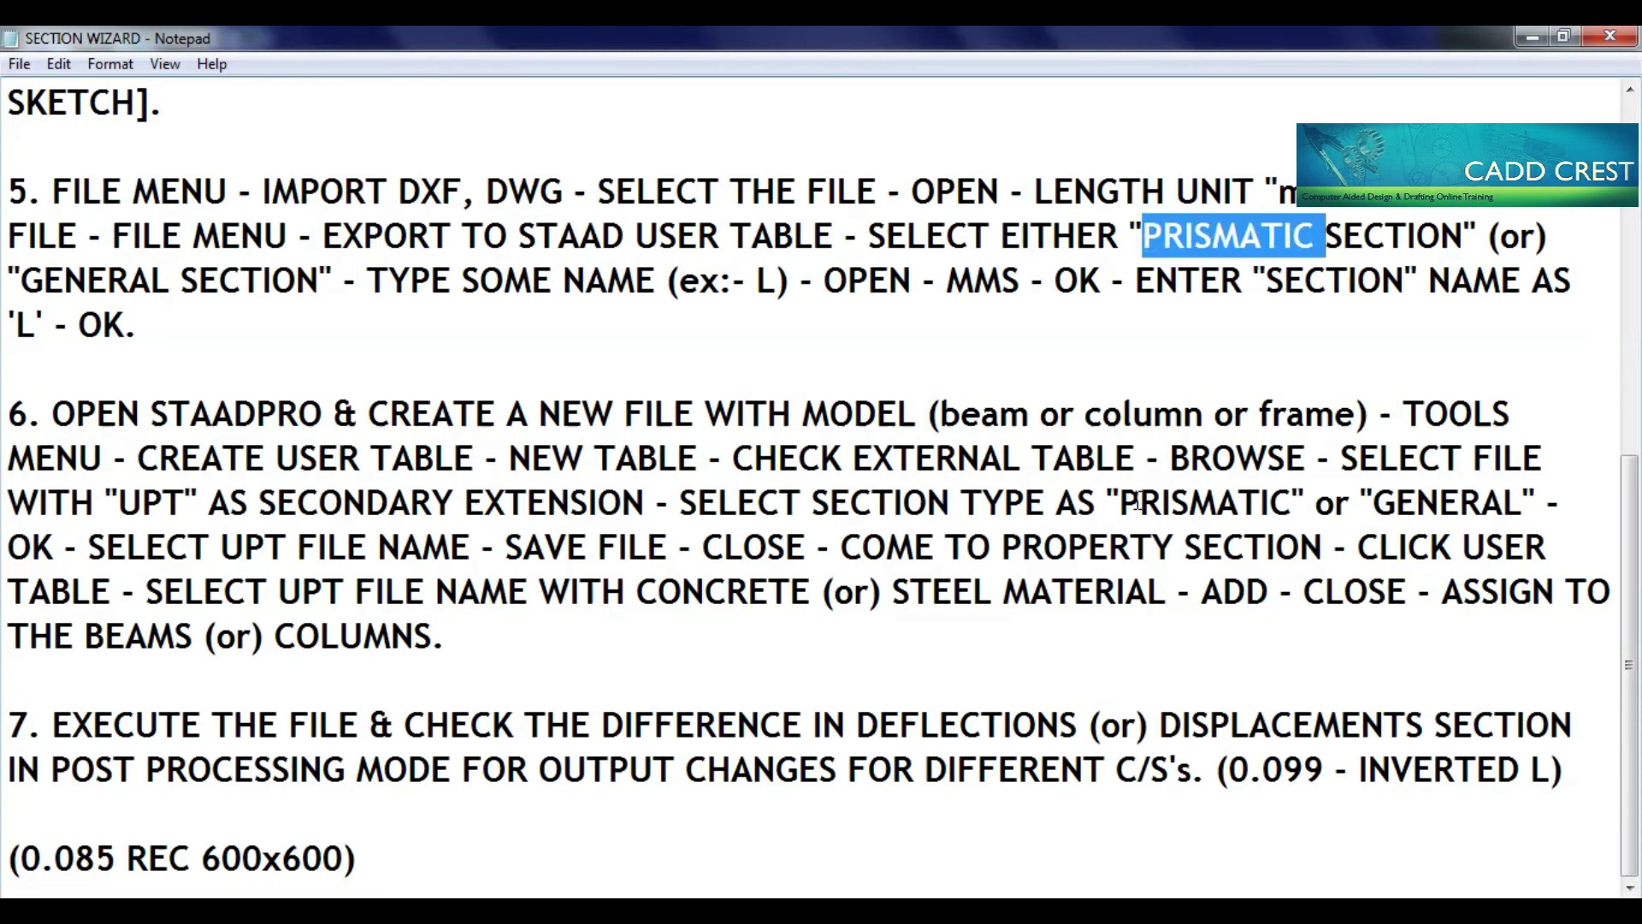
pyautogui.moveTo(1108, 502); pyautogui.dragTo(1293, 502)
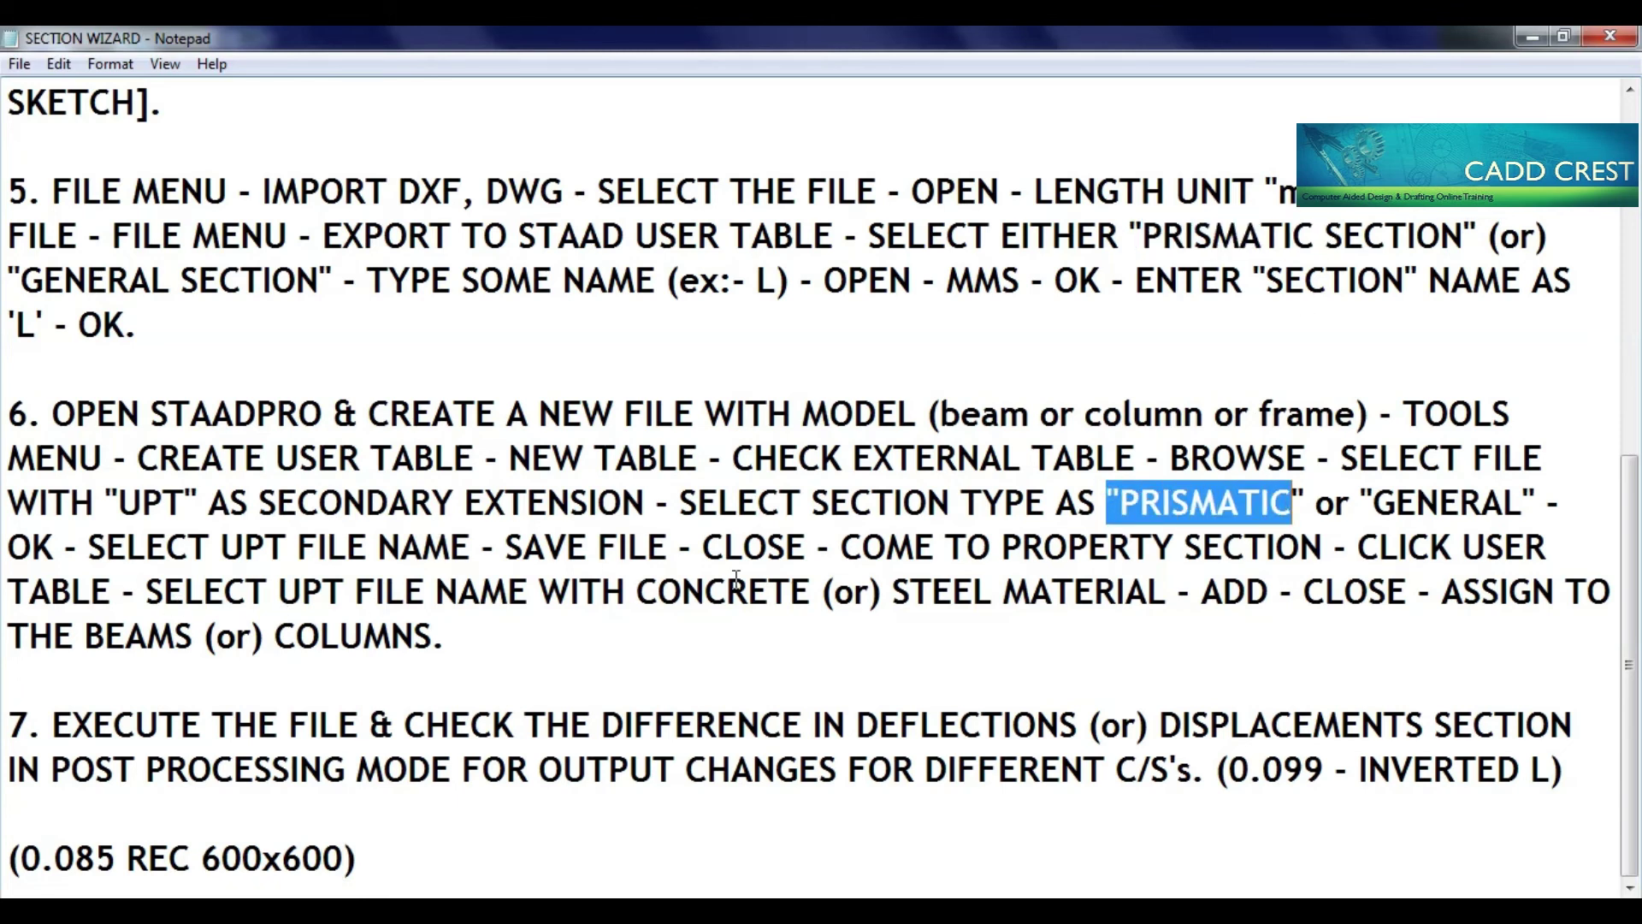
pyautogui.click(1200, 549)
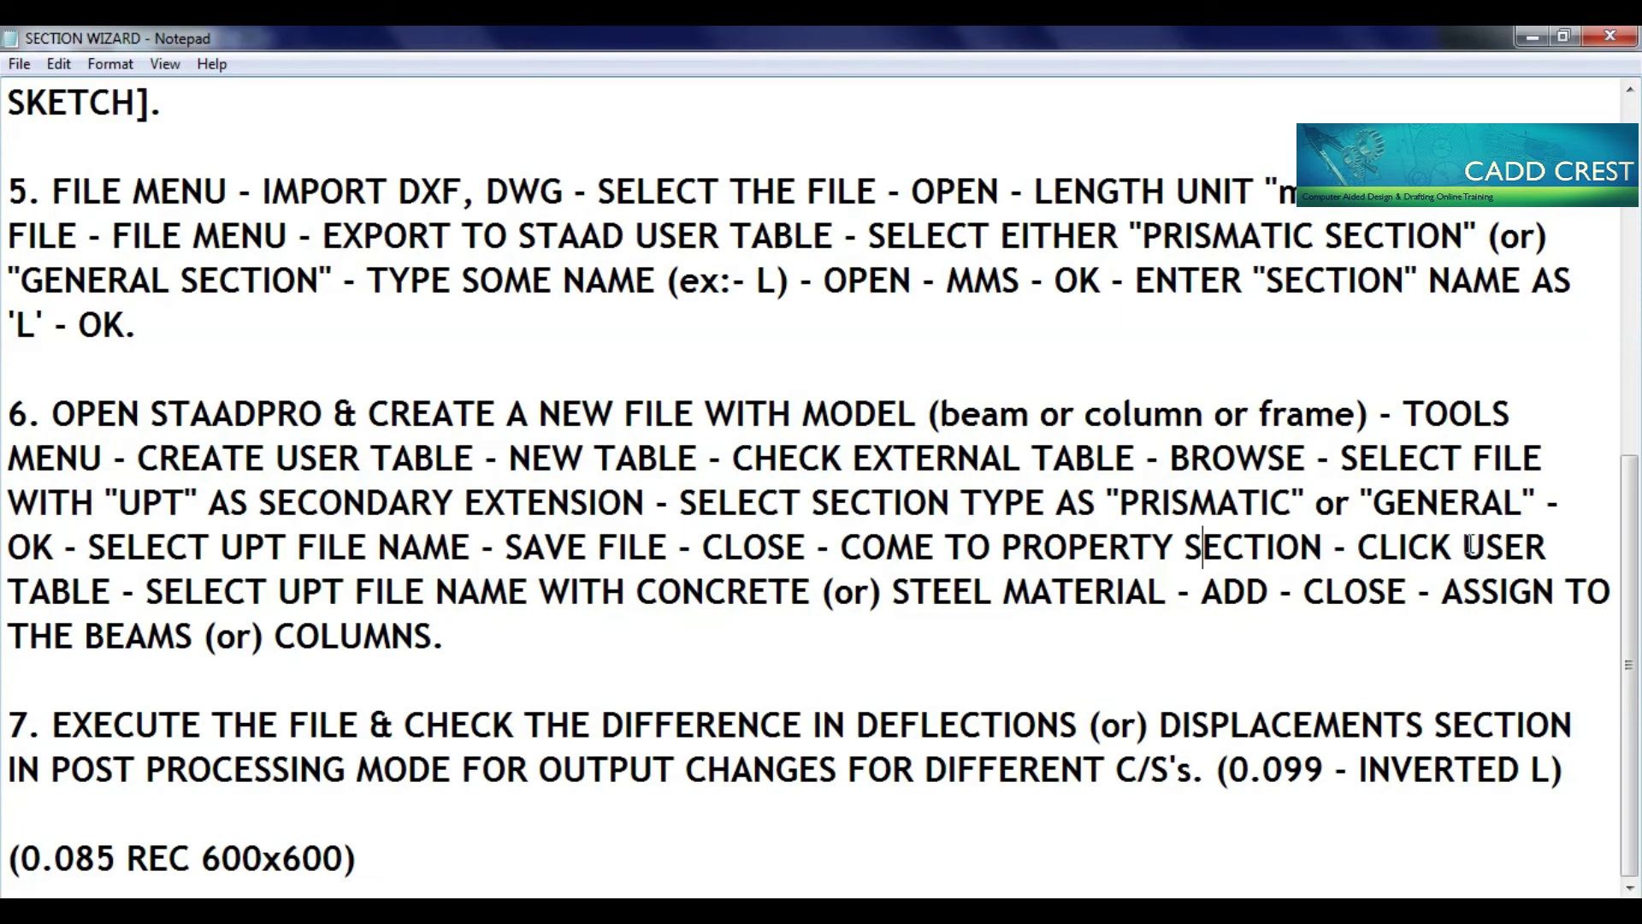
pyautogui.click(111, 596)
pyautogui.write('"')
pyautogui.press('Up')
pyautogui.press('End')
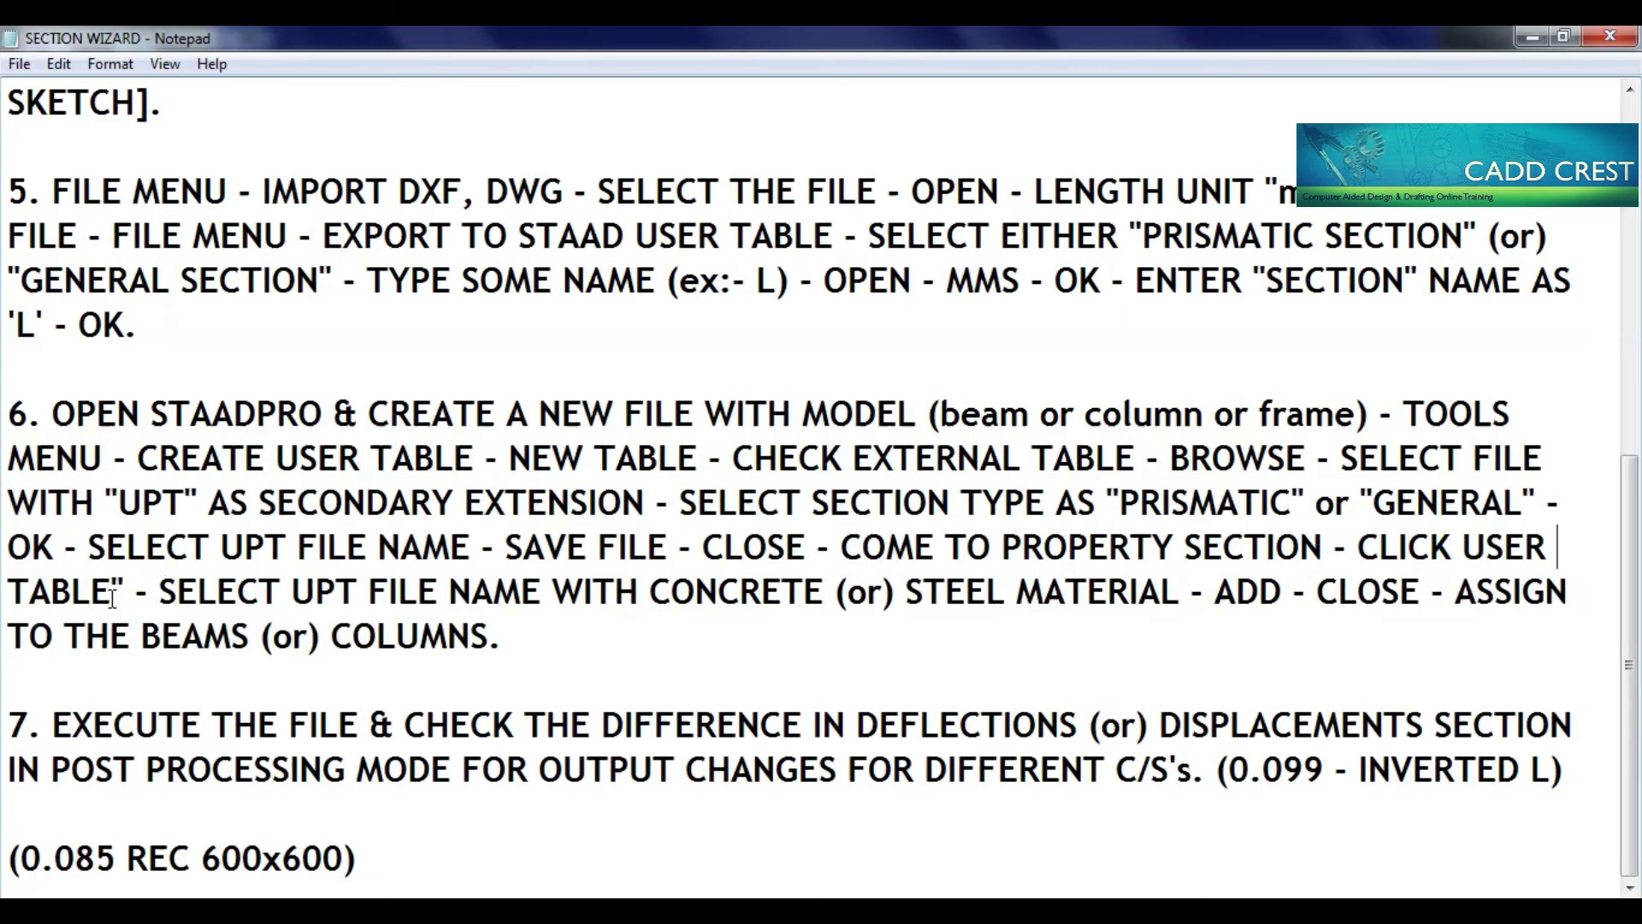
pyautogui.press('Left')
pyautogui.press('Left')
pyautogui.press('Left')
pyautogui.press('Left')
pyautogui.press('Left')
pyautogui.write('"')
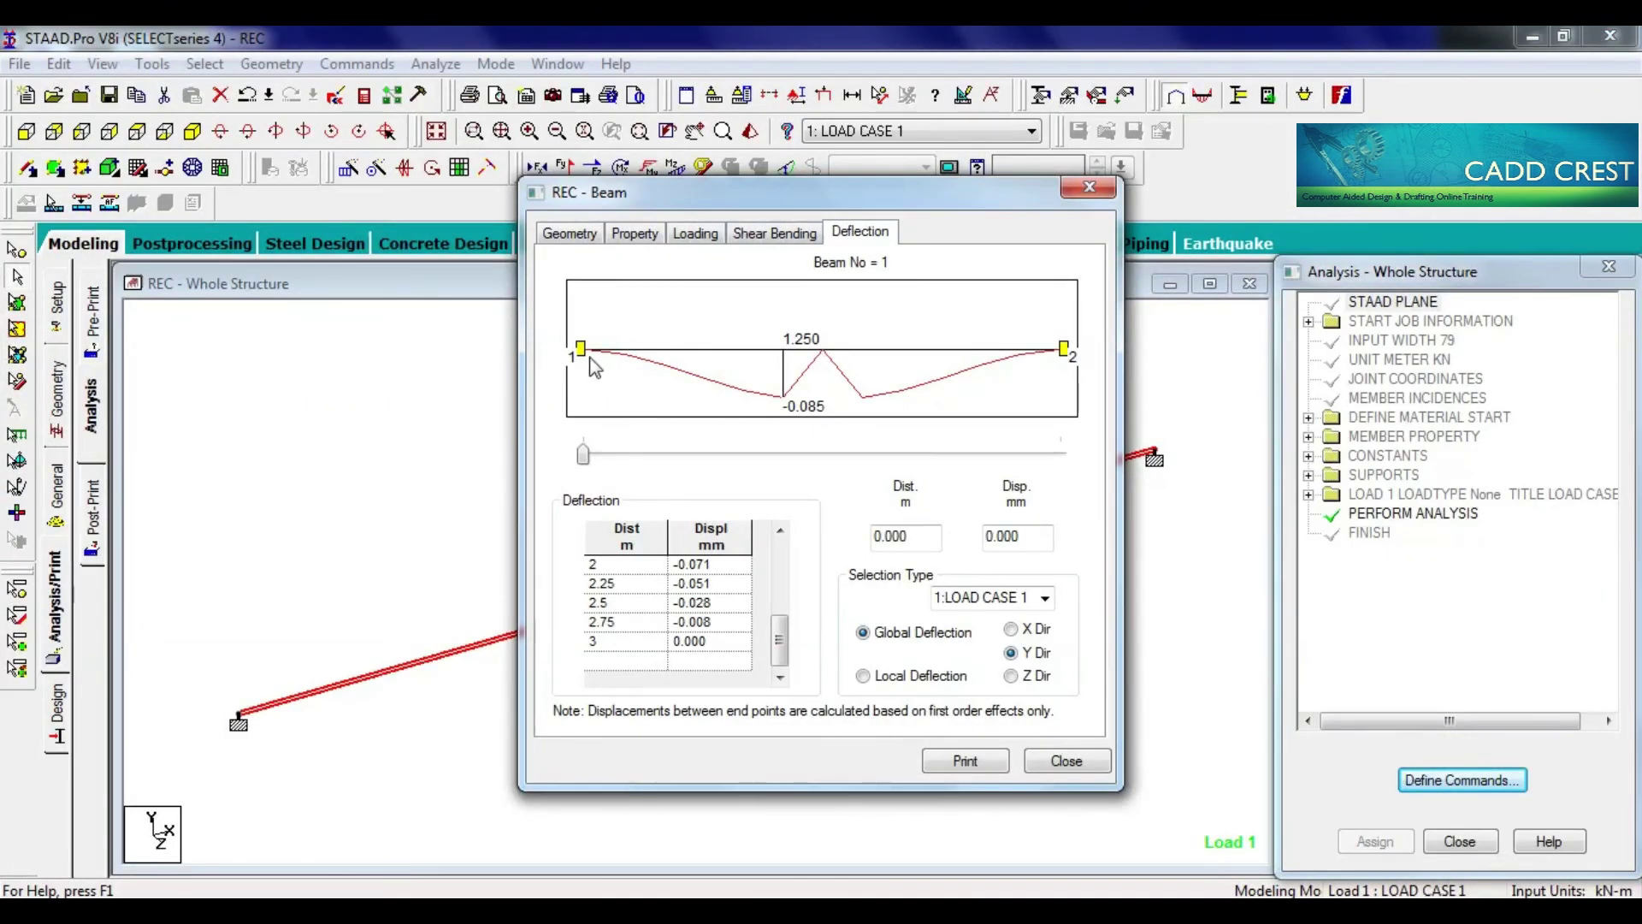
# Close the REC deflection results and show the section properties listing Rect 0.60x0.60
pyautogui.click(1088, 187)
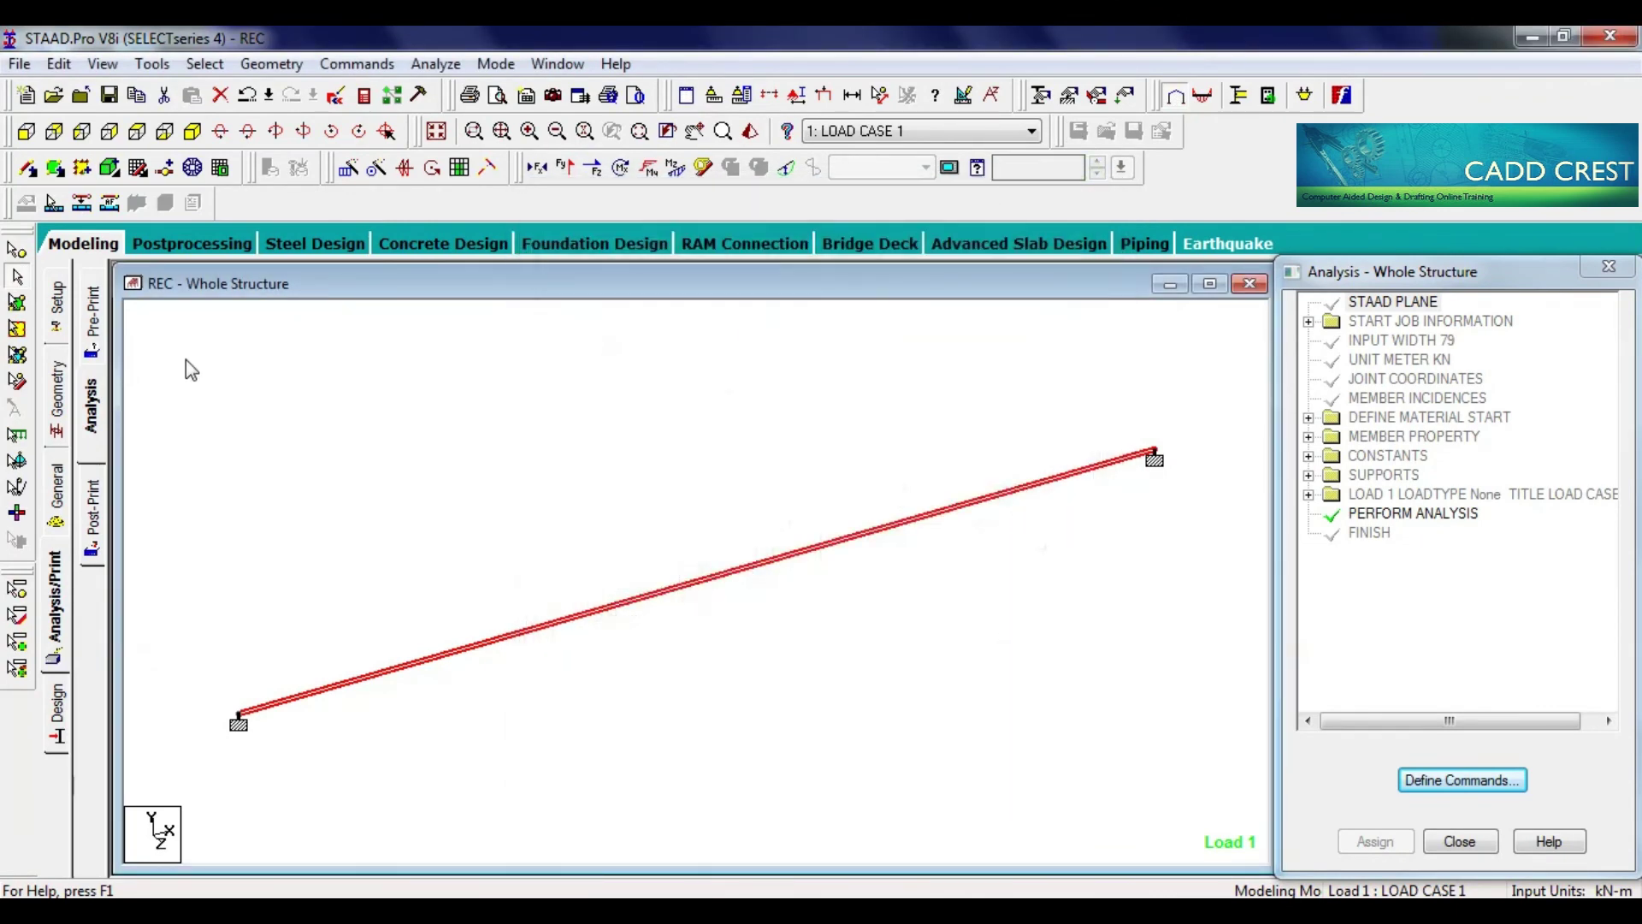
pyautogui.click(54, 494)
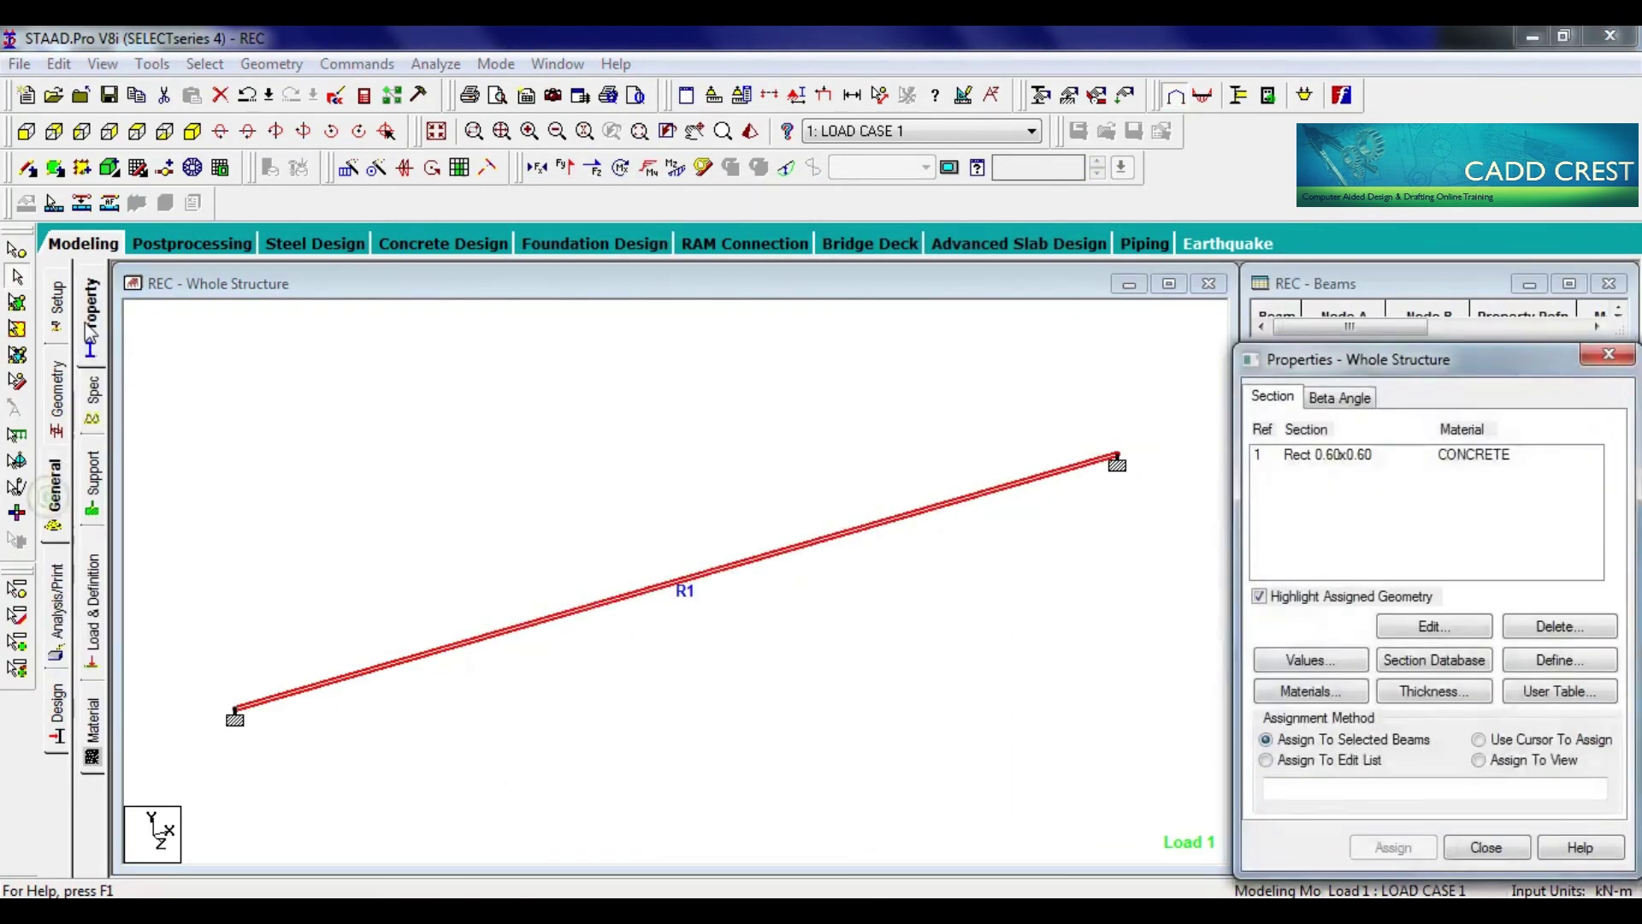
pyautogui.click(1559, 692)
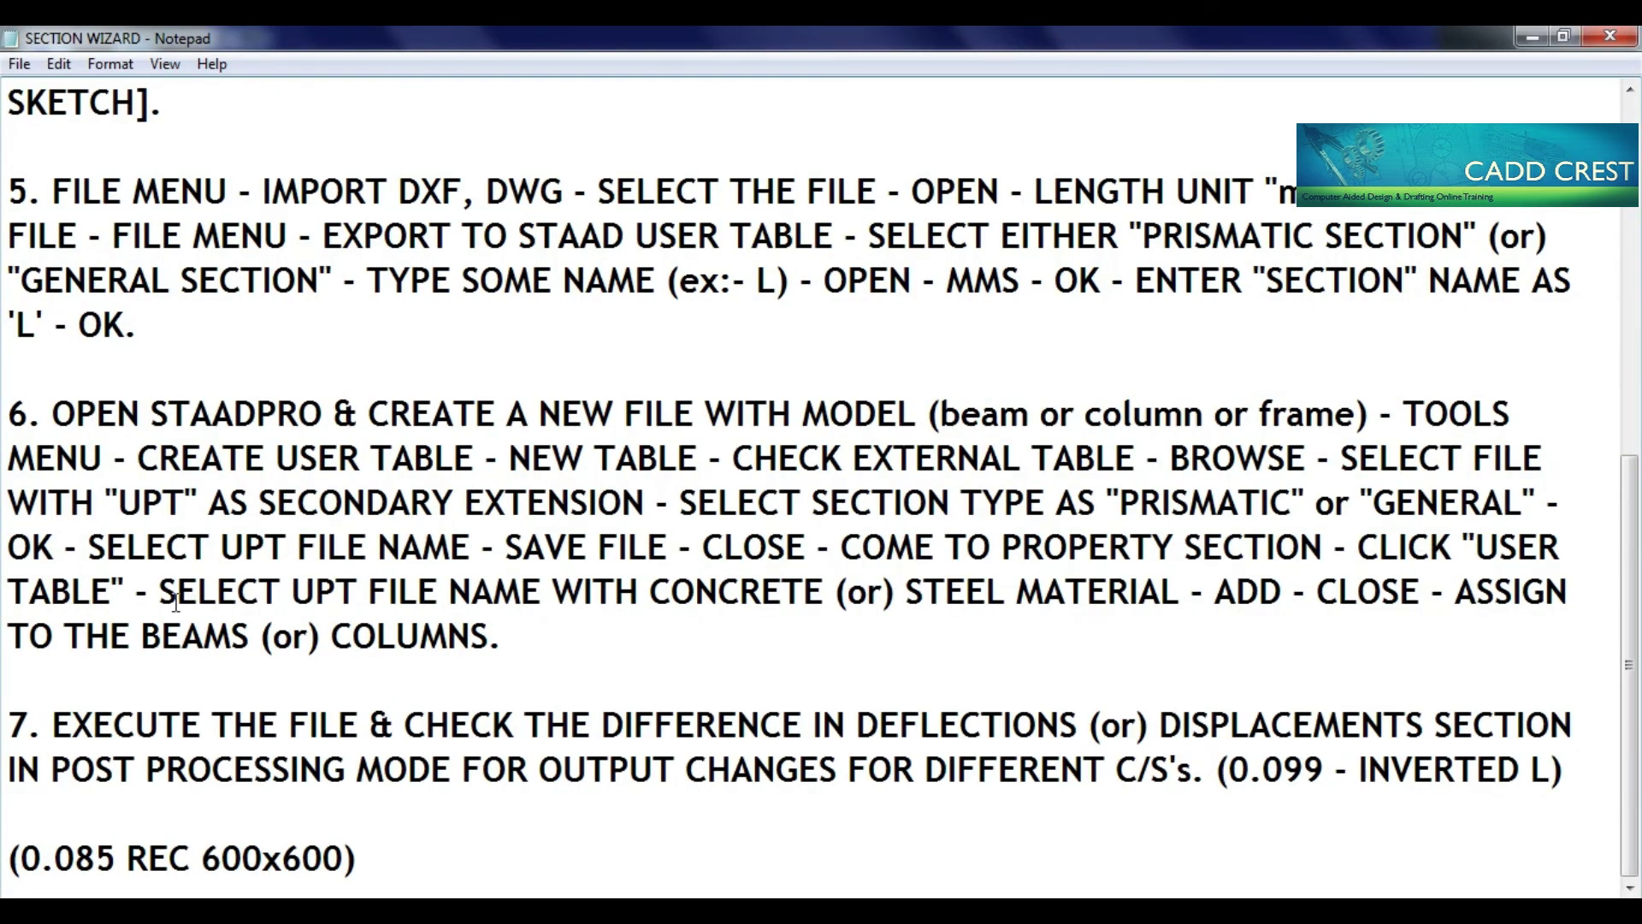
# Highlight the UPT file selection step, then part of the word CONCRETE, in the Notepad notes
pyautogui.moveTo(161, 599); pyautogui.dragTo(1024, 605)
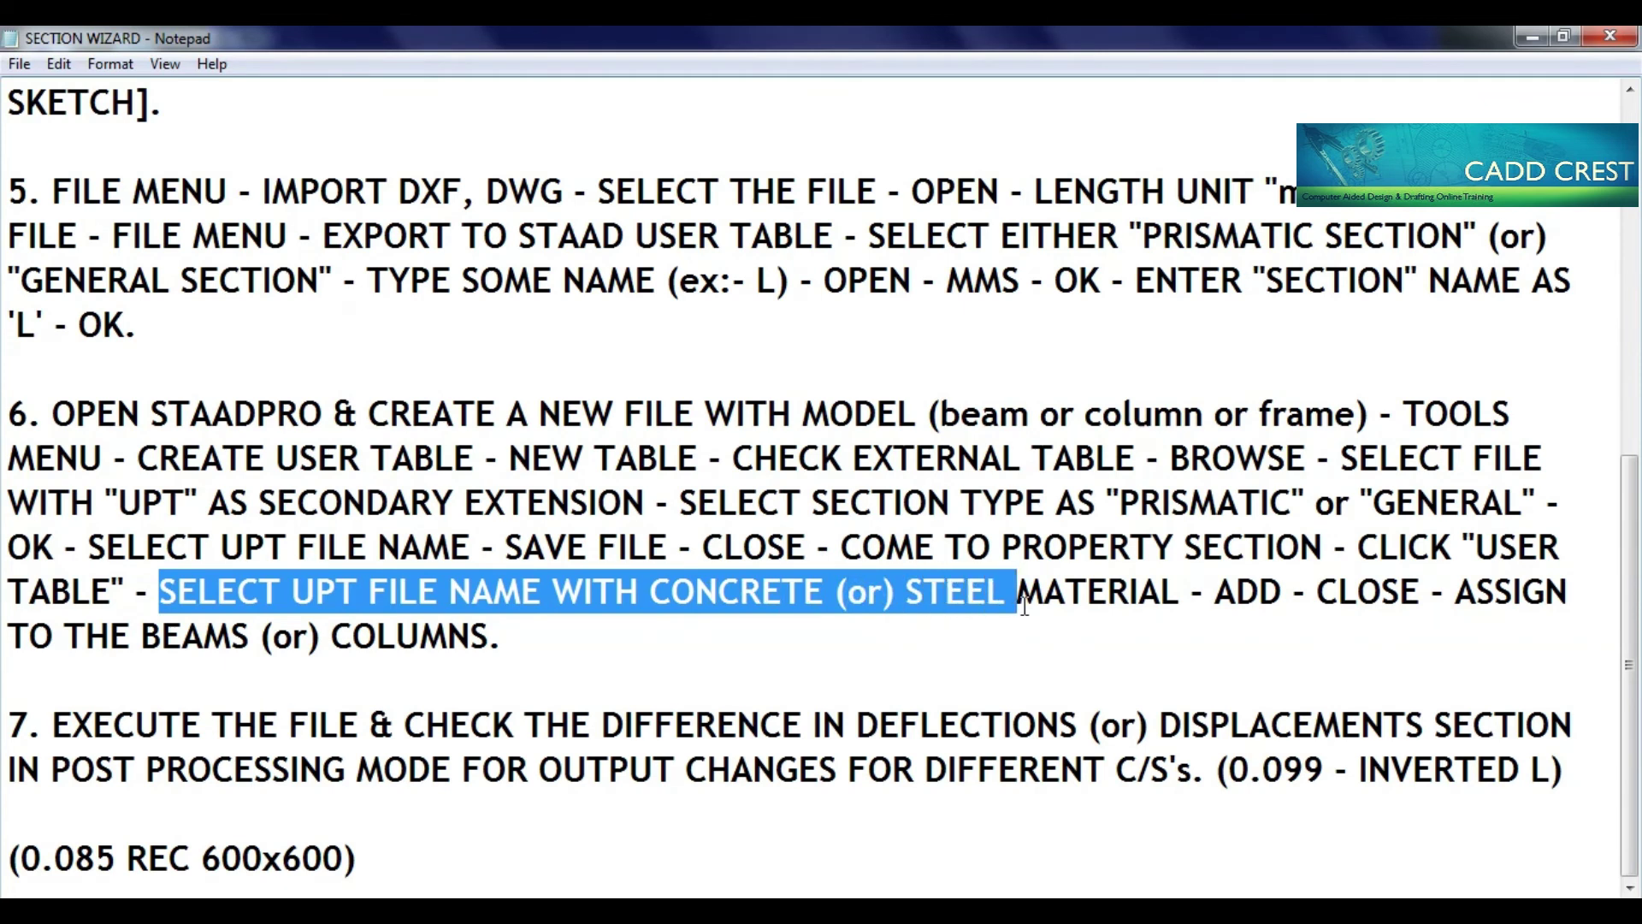
pyautogui.click(1023, 605)
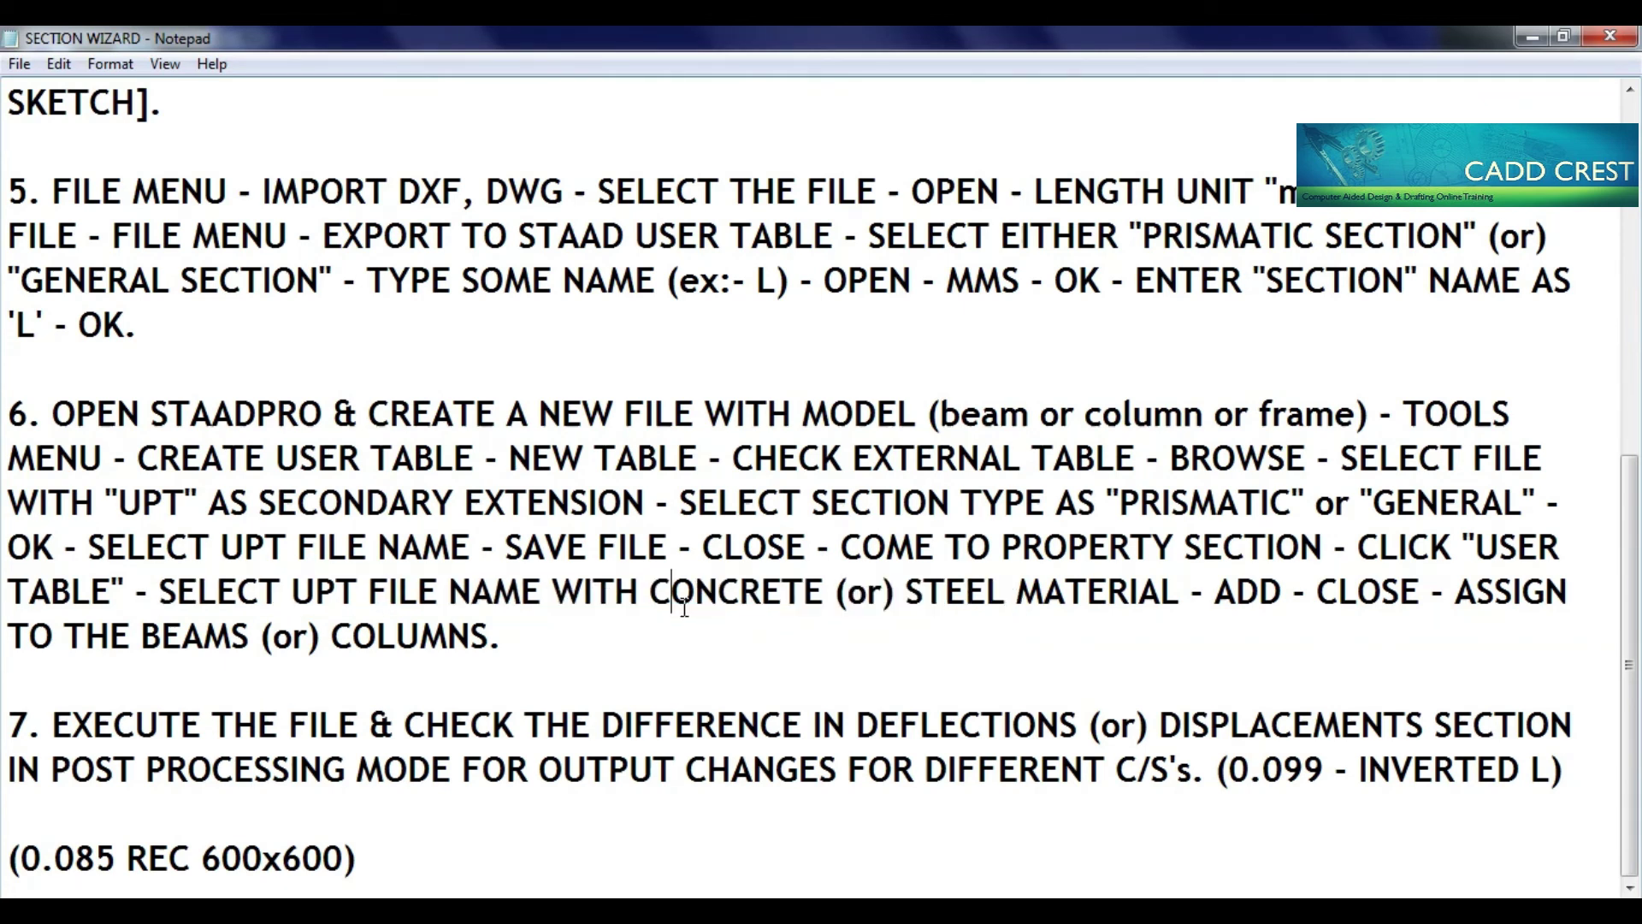
pyautogui.moveTo(649, 599); pyautogui.dragTo(819, 605)
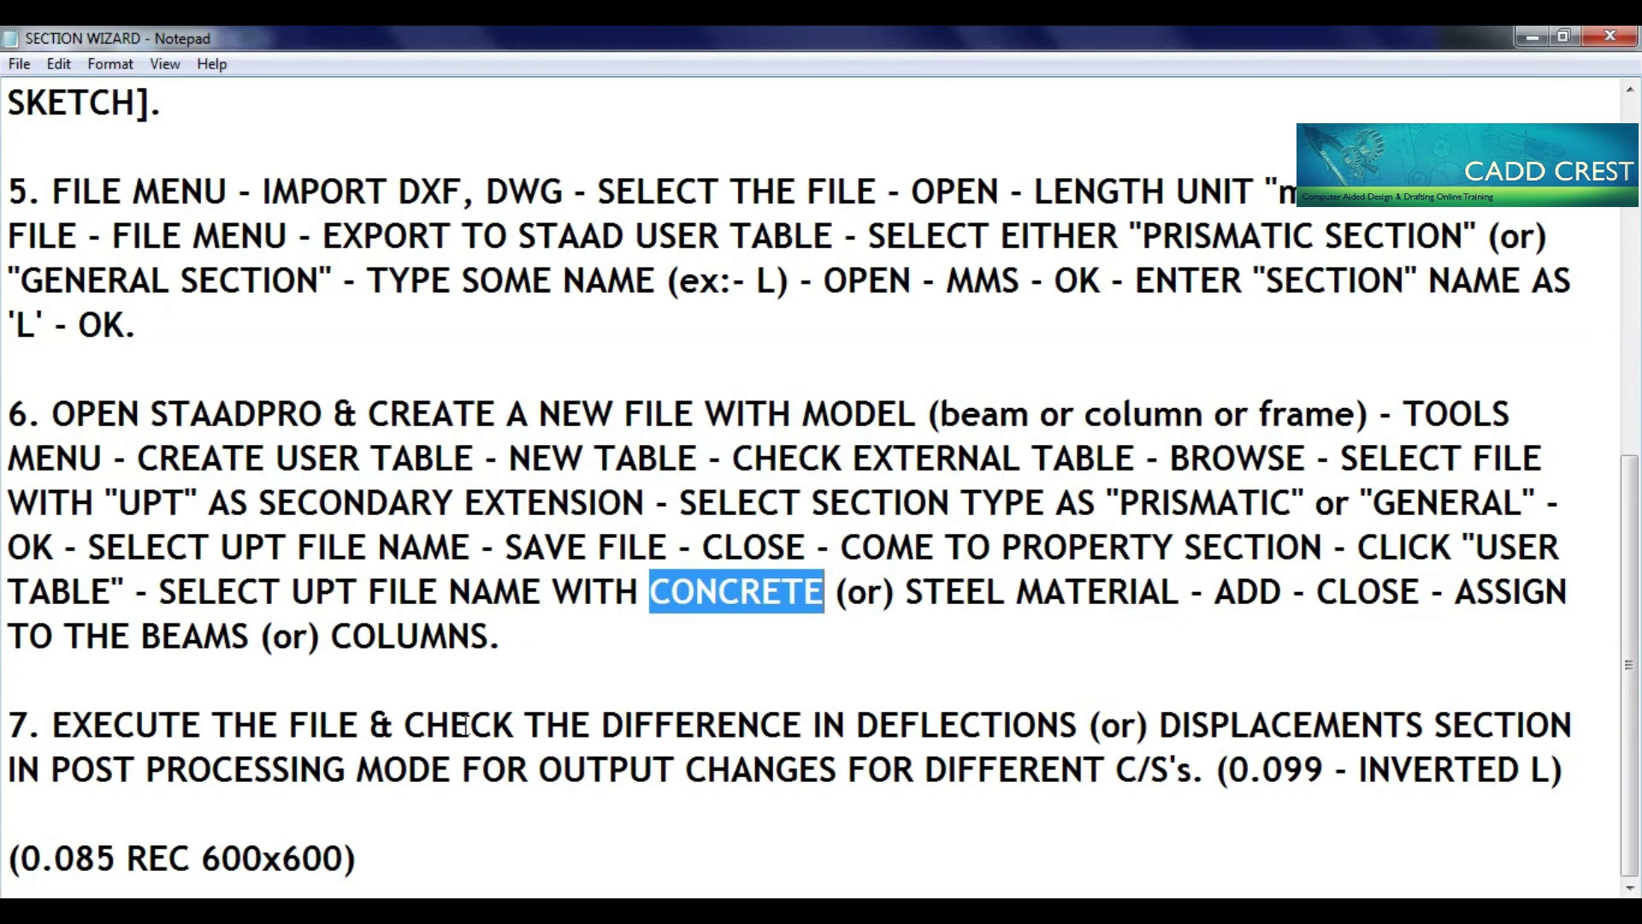
# Wrap DIFFERENCE IN DEFLECTIONS in double quotes, then highlight the 0.099 and 0.085 deflection values
pyautogui.click(607, 723)
pyautogui.write('"')
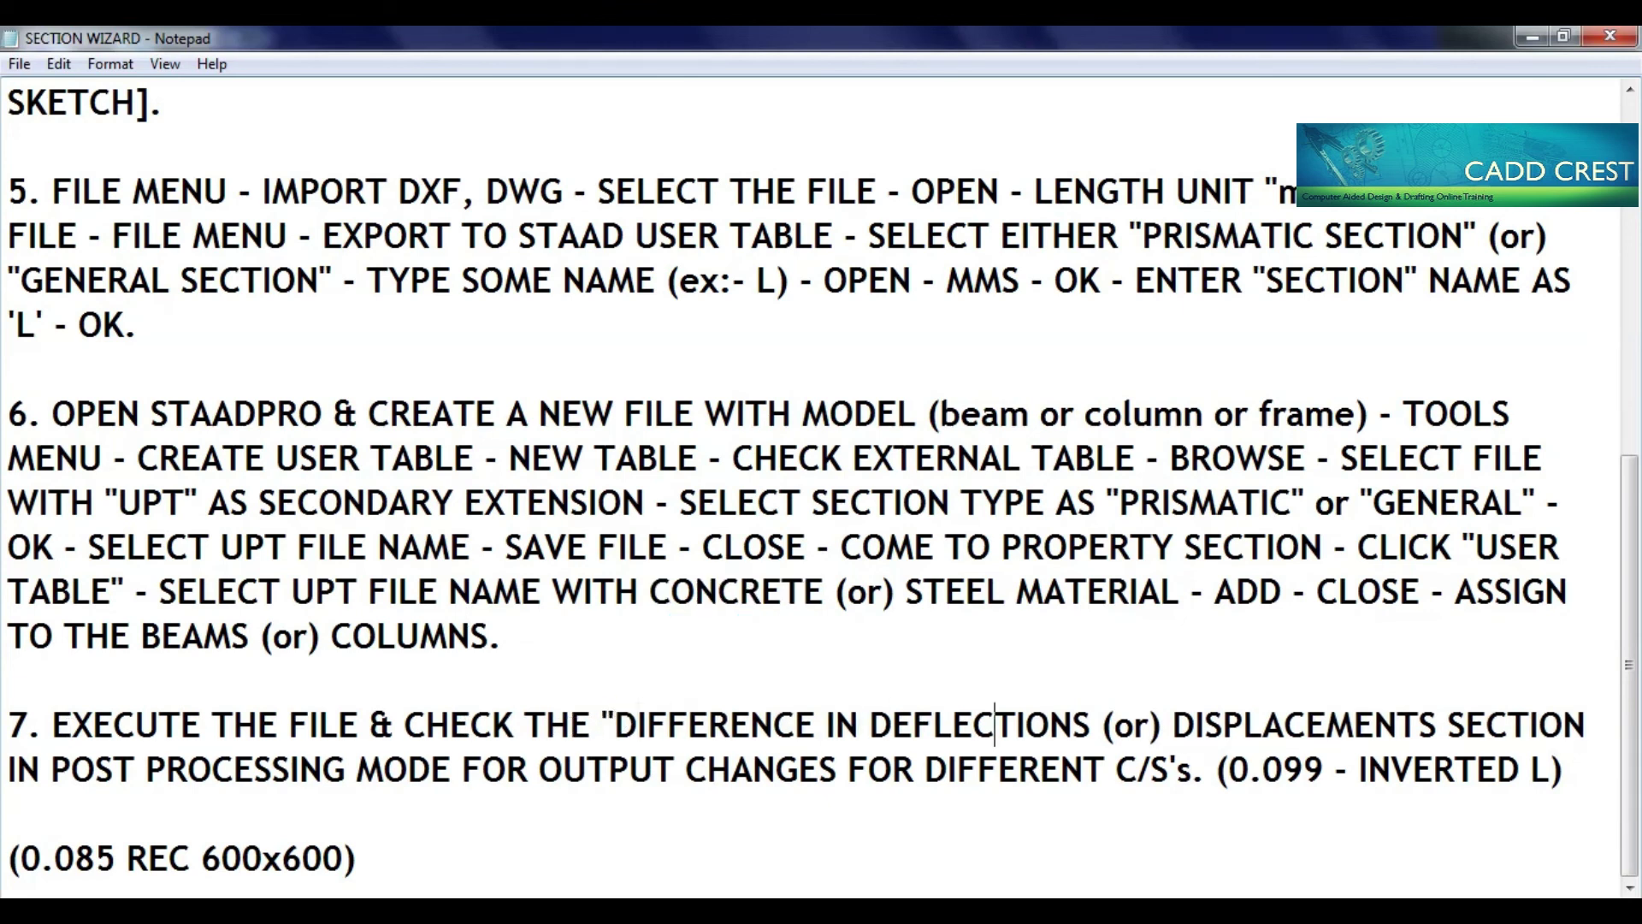
pyautogui.click(1091, 724)
pyautogui.write('"')
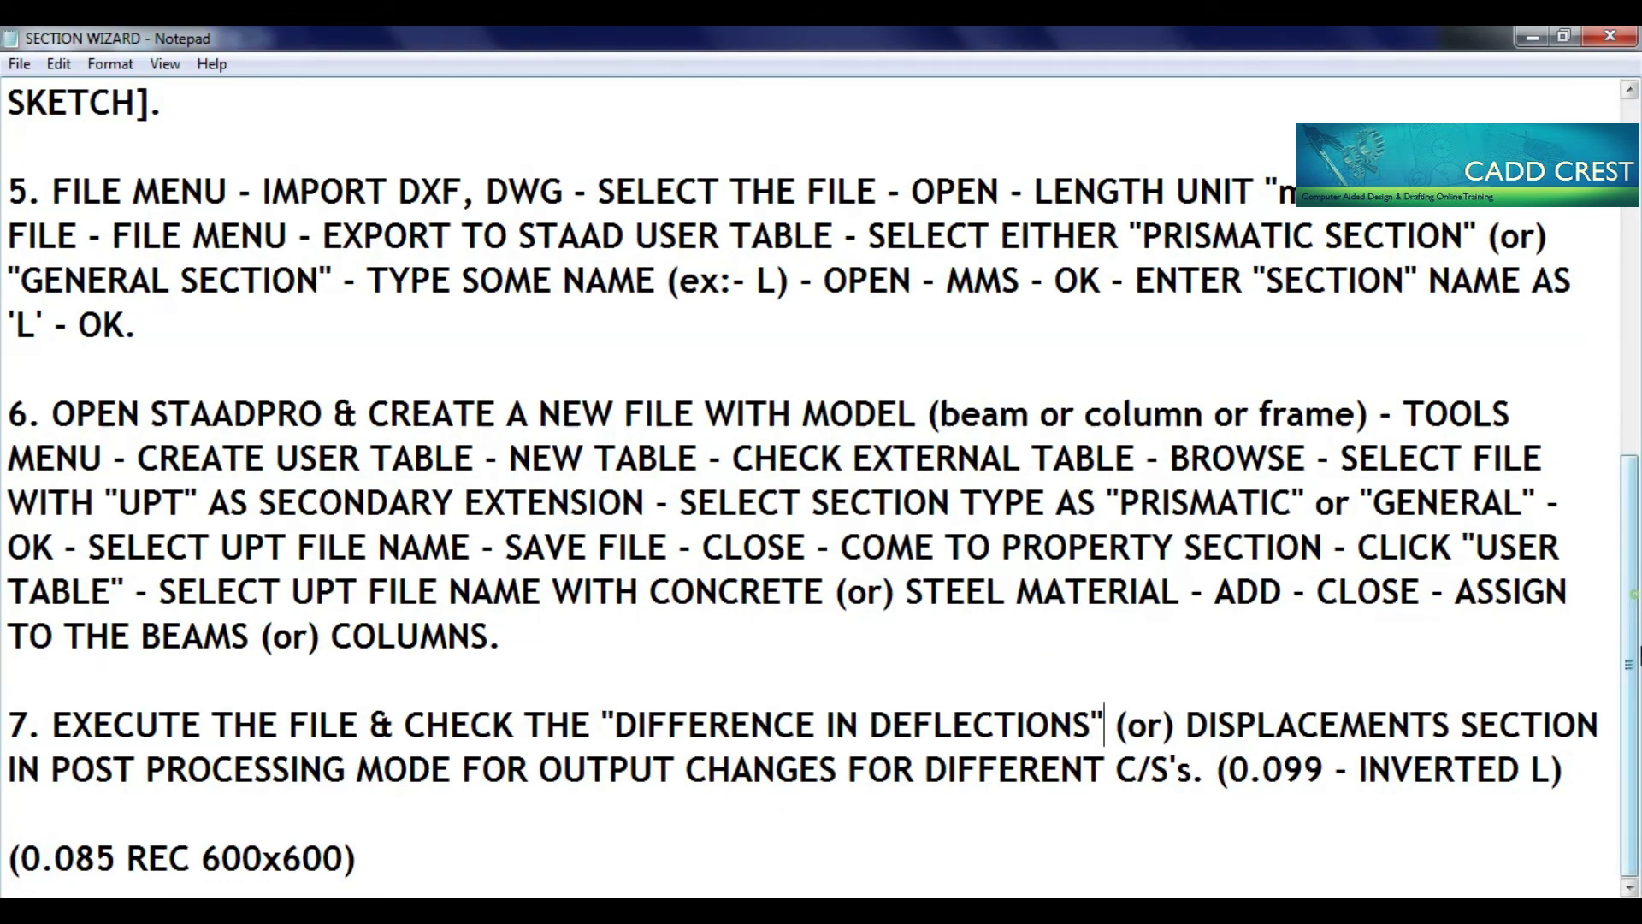
pyautogui.moveTo(1229, 770); pyautogui.dragTo(1325, 769)
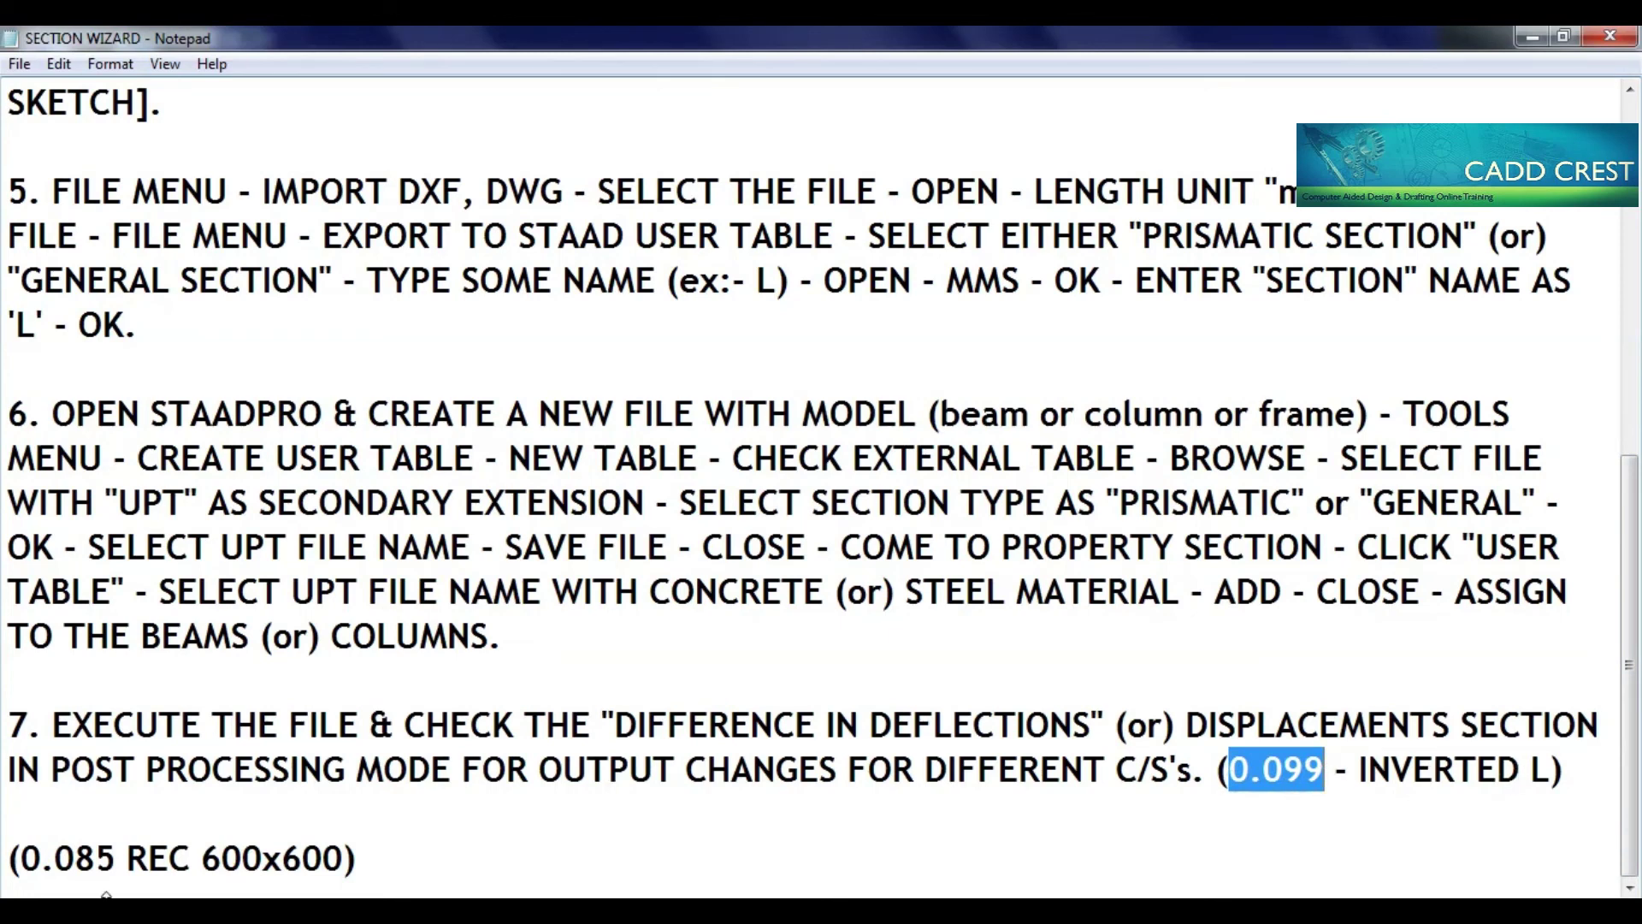
pyautogui.moveTo(44, 860); pyautogui.dragTo(341, 858)
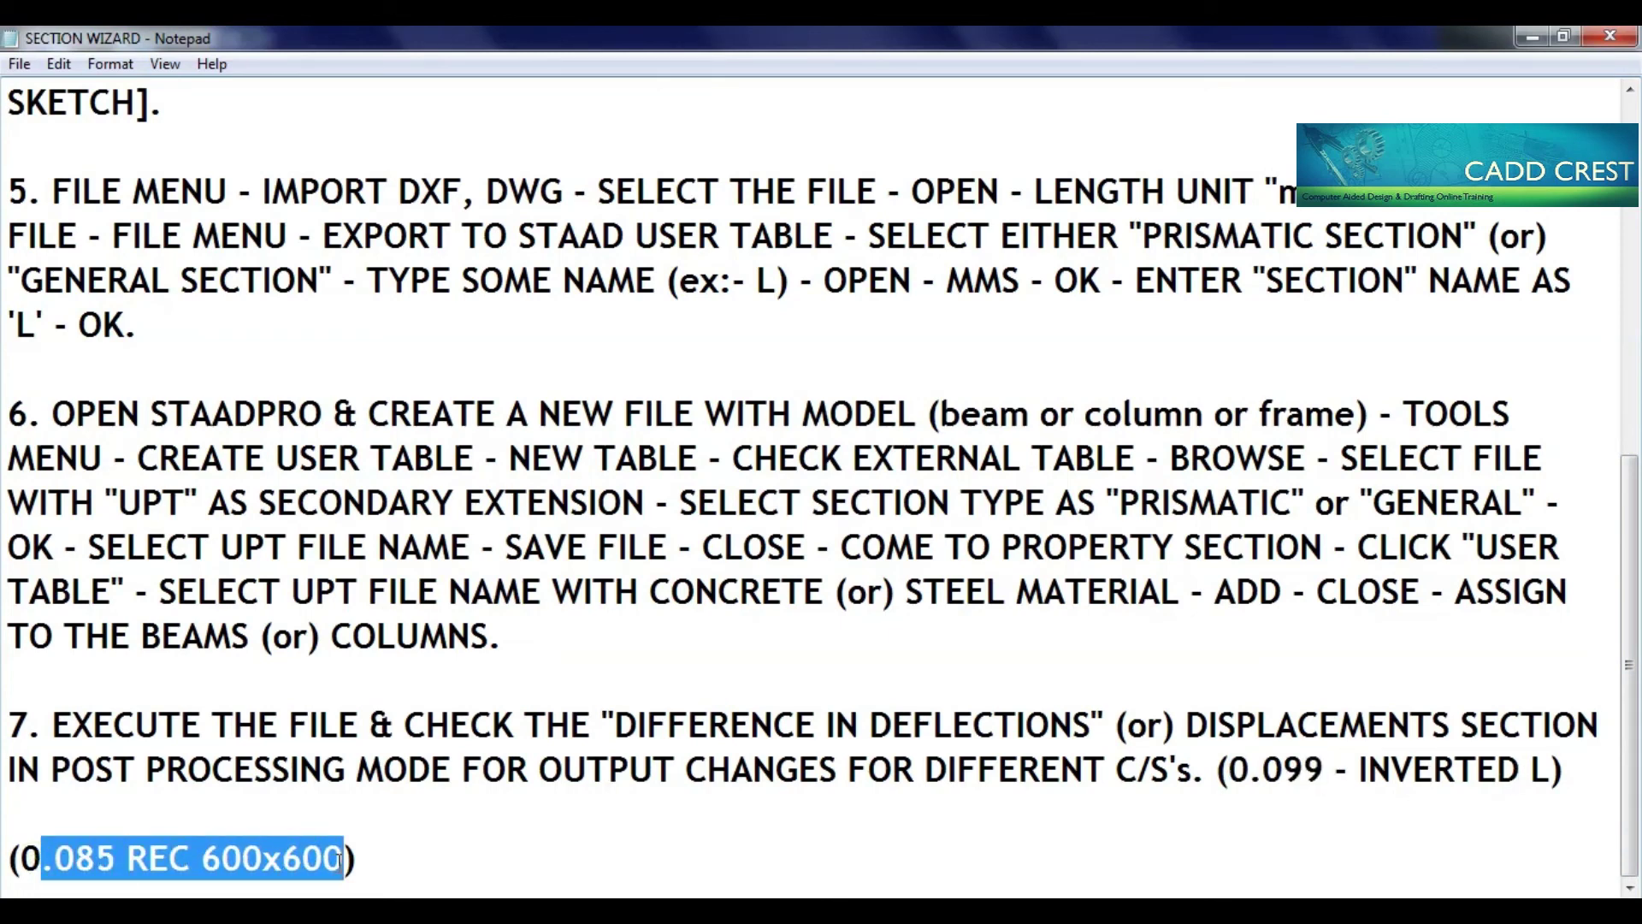